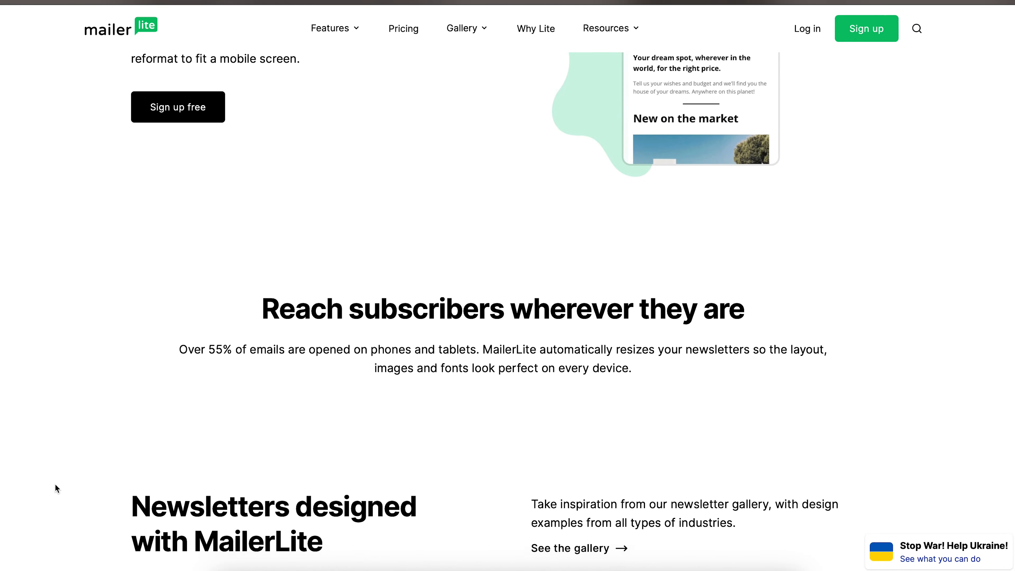
Look through MailerLite's newsletter feature page and email newsletter example gallery, and start the account sign-up from the home page
scroll(56, 486, down, 3)
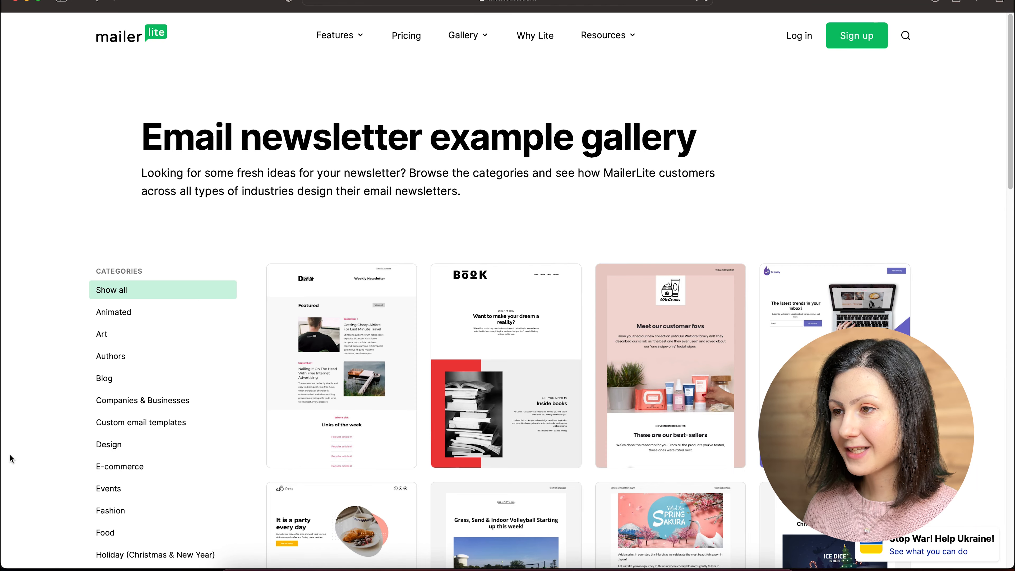
scroll(10, 458, down, 2)
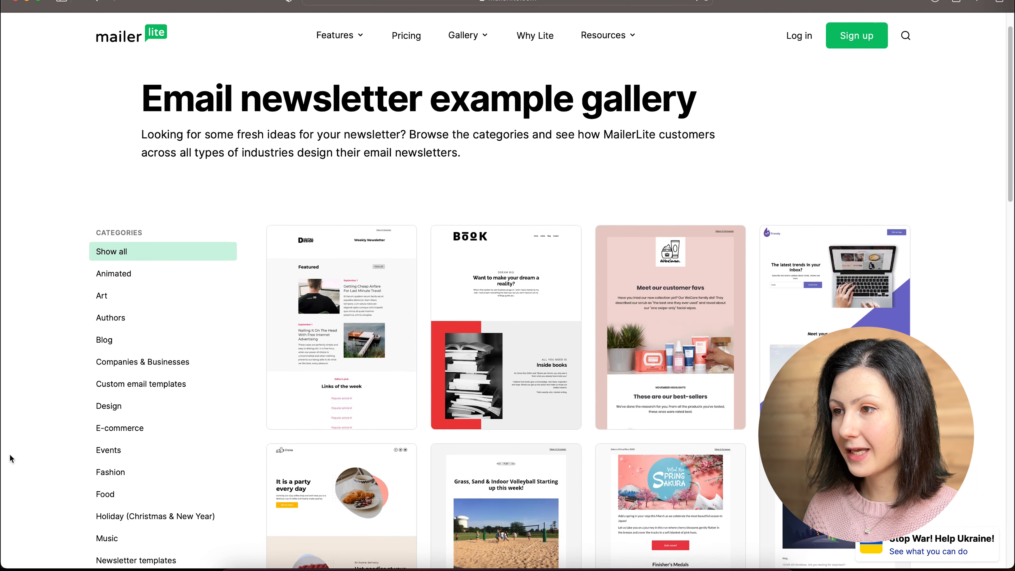
scroll(10, 458, down, 5)
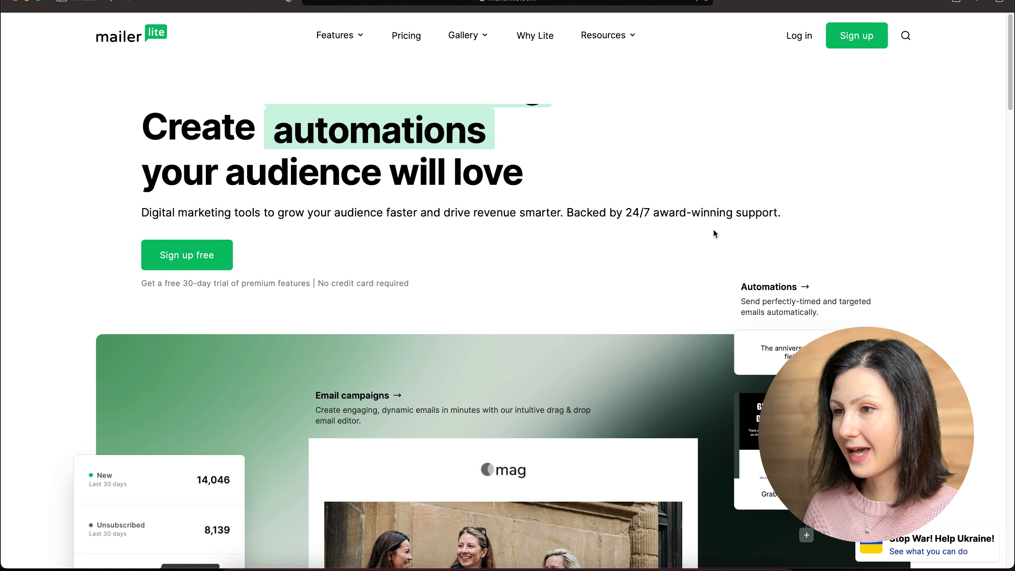
click(855, 40)
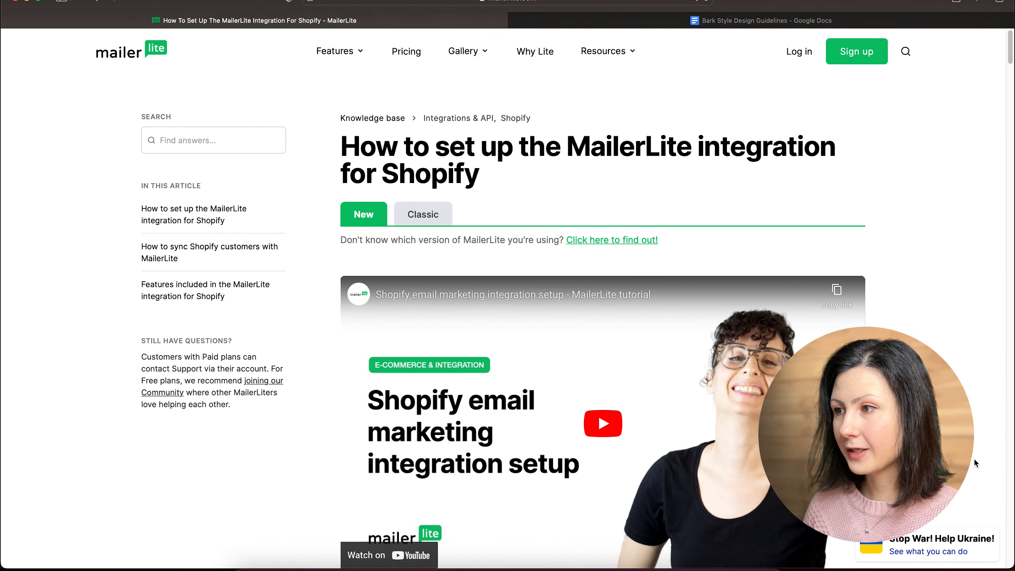
Review the MailerLite knowledge base articles on setting up the Shopify integration and connecting WooCommerce
scroll(974, 460, down, 5)
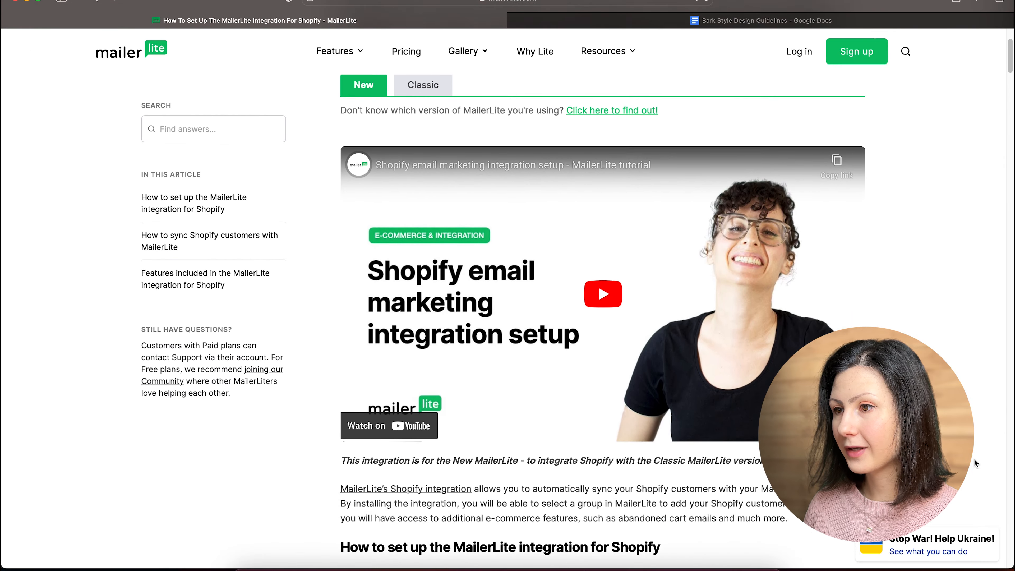
scroll(975, 462, down, 5)
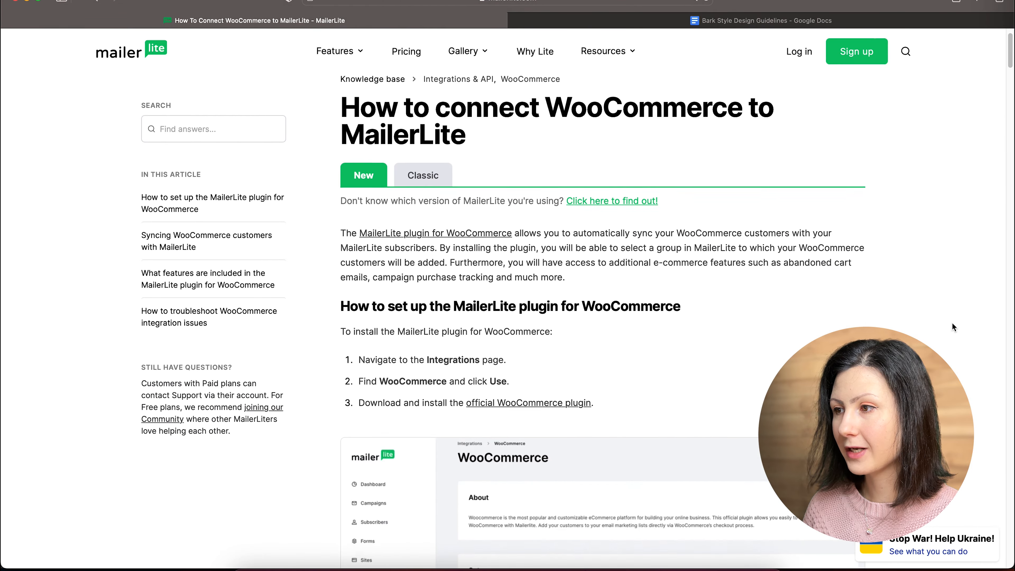
scroll(952, 323, down, 5)
scroll(951, 322, down, 6)
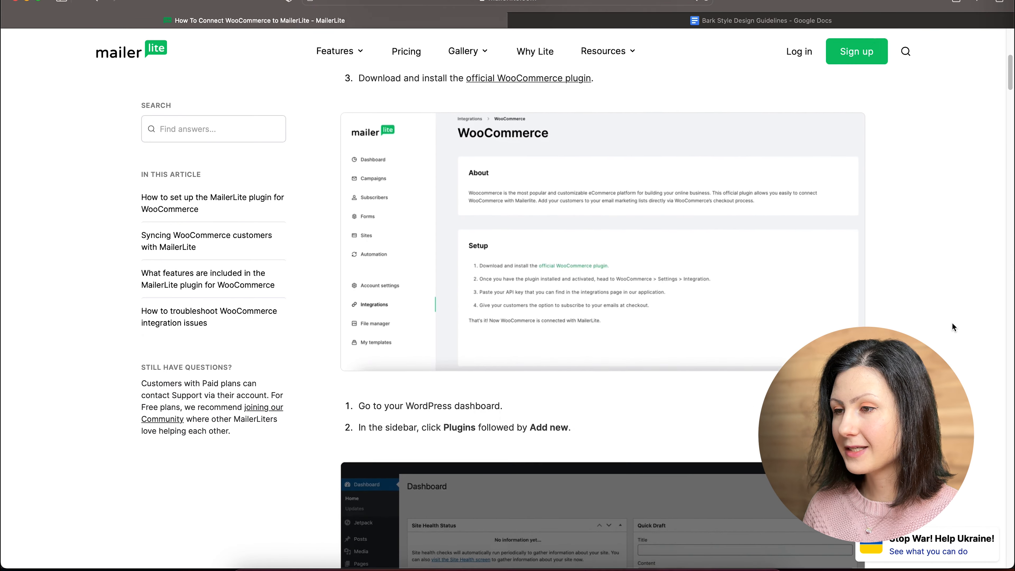
scroll(952, 322, down, 5)
scroll(952, 322, down, 3)
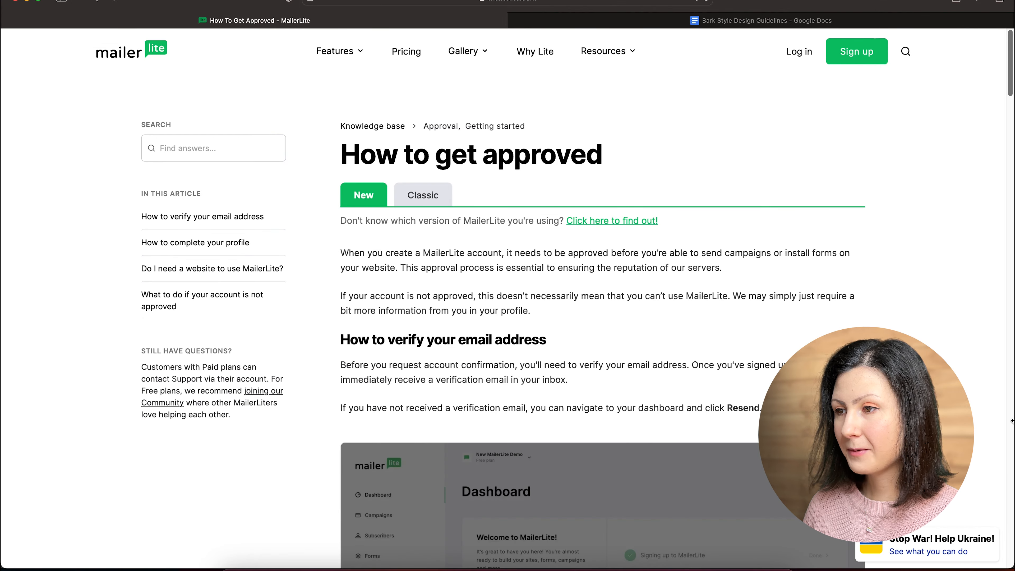
Read the MailerLite article on getting an account approved, including the email verification and profile completion sections
scroll(951, 322, down, 3)
scroll(1012, 420, down, 5)
scroll(1012, 421, down, 5)
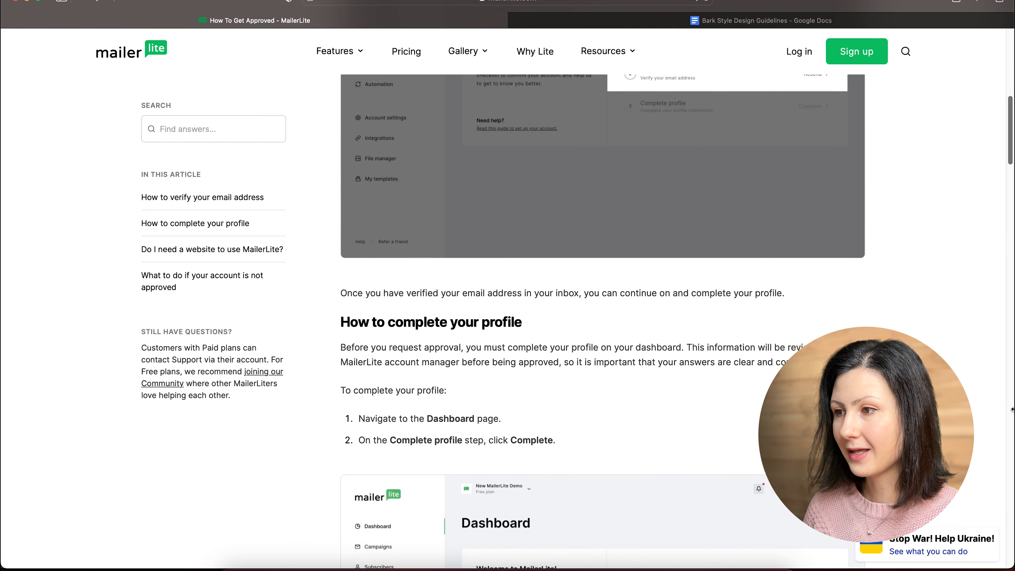
scroll(1012, 409, down, 4)
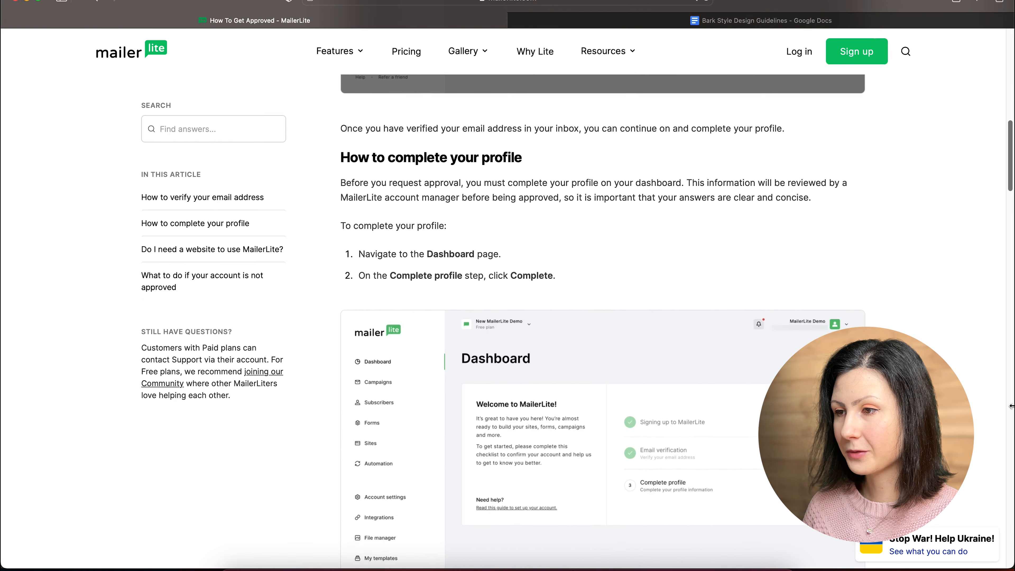
scroll(1012, 406, down, 5)
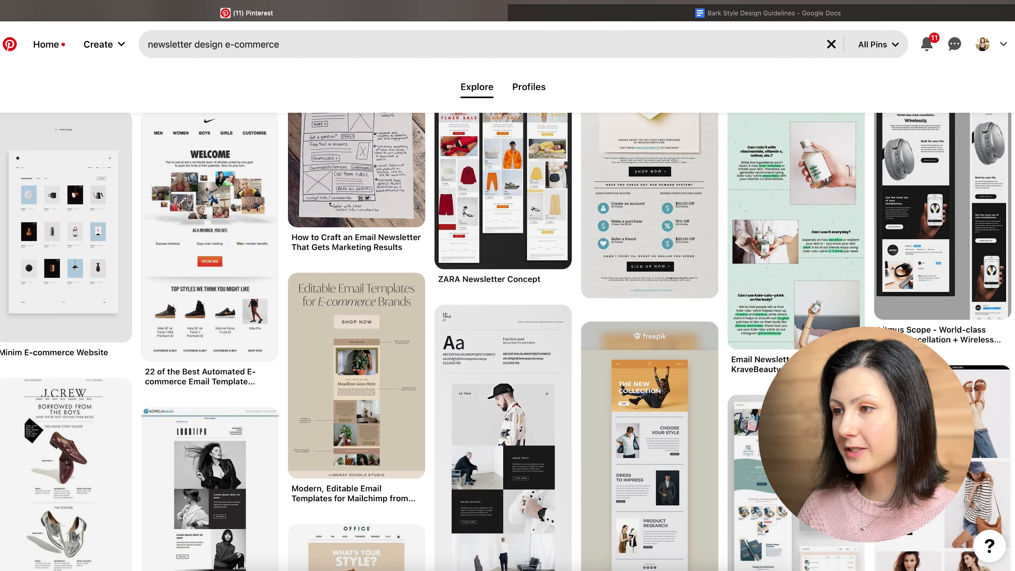
Switch to Pinterest and browse the pins for "newsletter design e-commerce"
scroll(507, 340, down, 5)
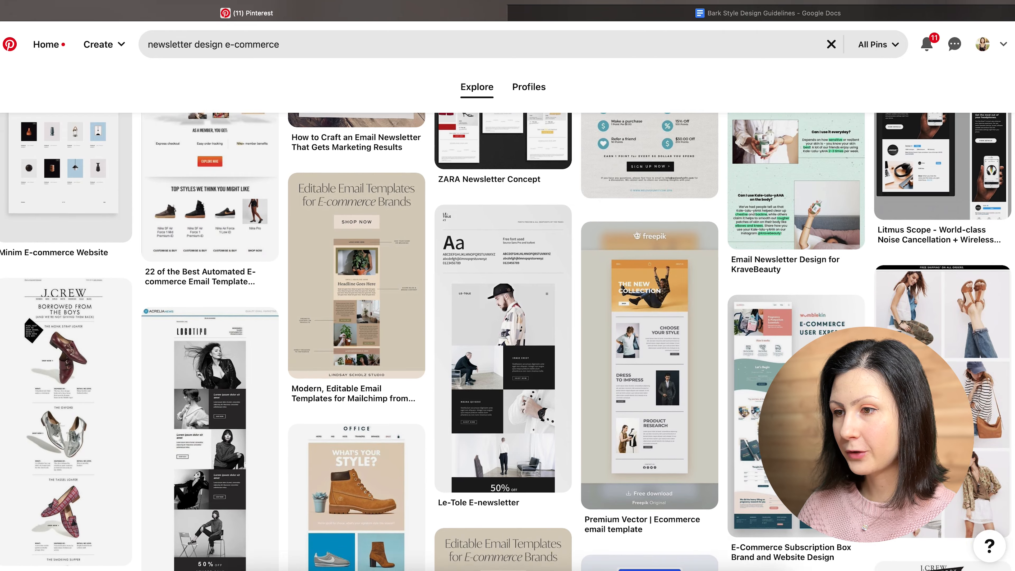
scroll(507, 342, down, 4)
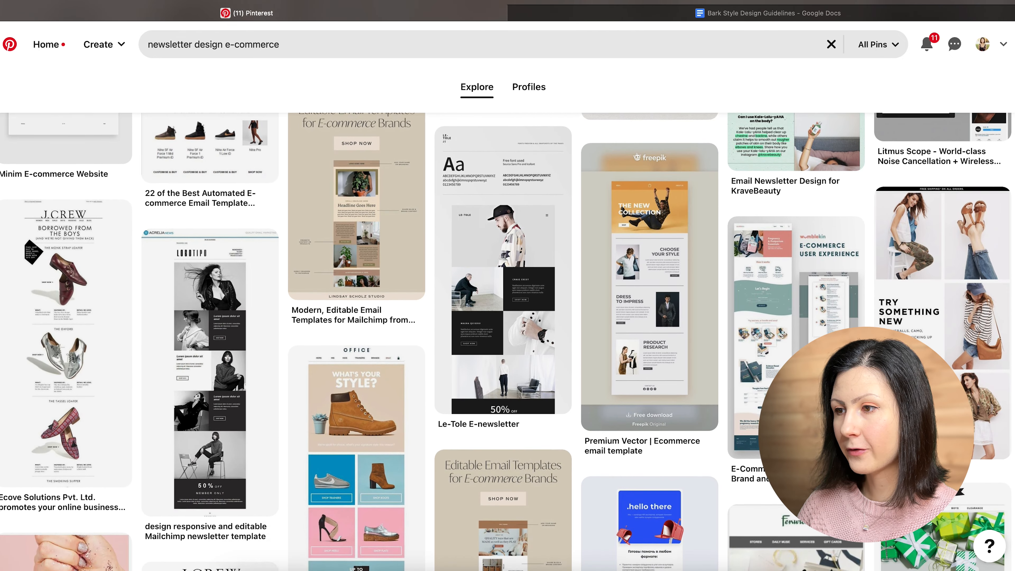
scroll(507, 341, down, 1)
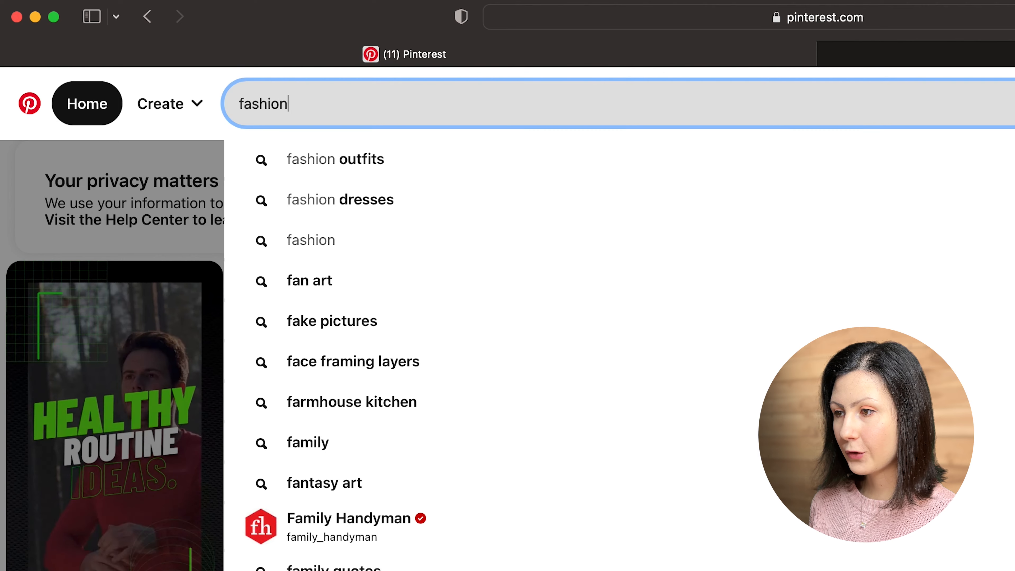
Search Pinterest for "fashion newsletter"
text(new)
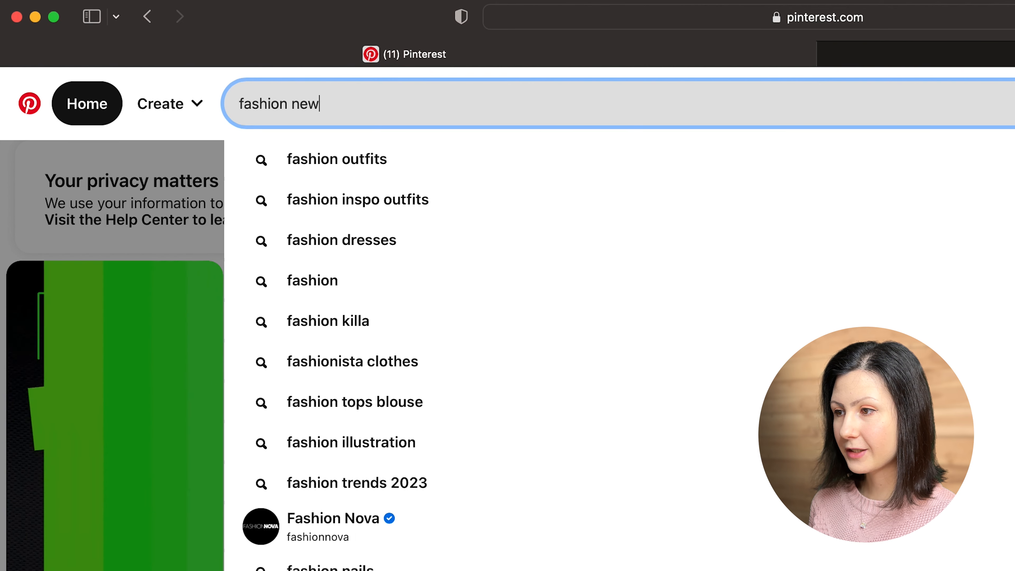
text(sletter)
key(Return)
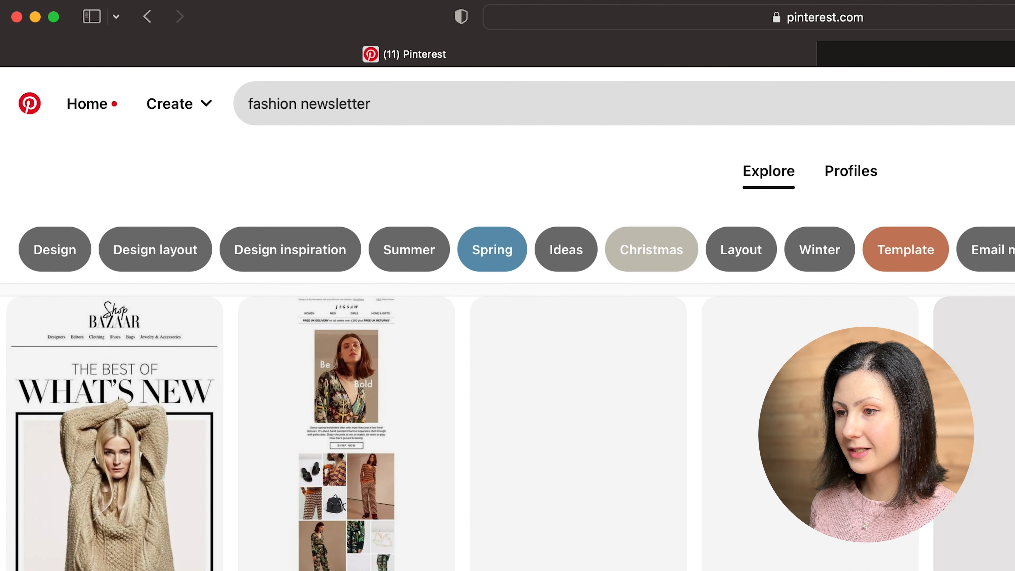
Search Pinterest for "food newsletter" ideas
text(food n)
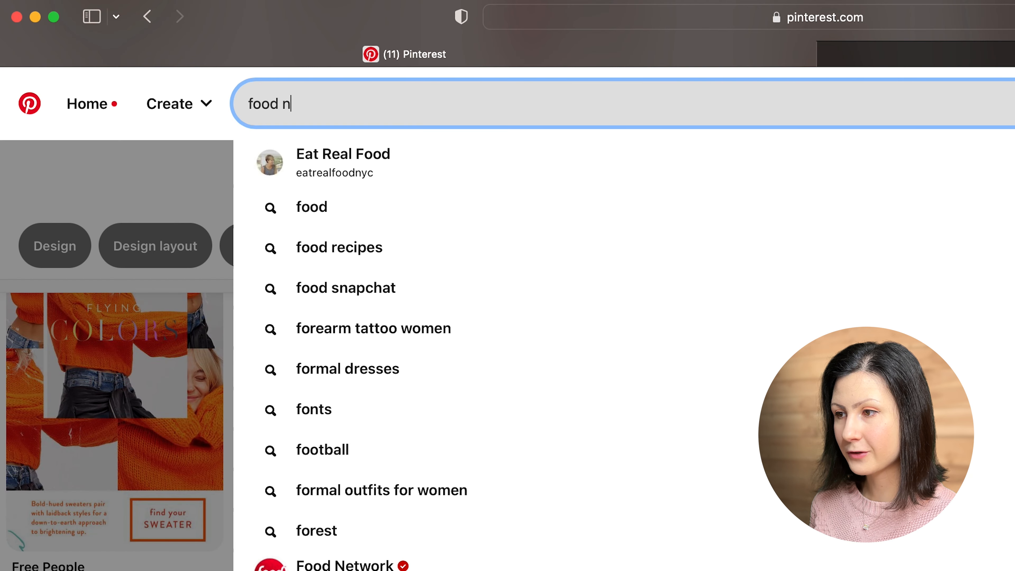
text(ewsletter)
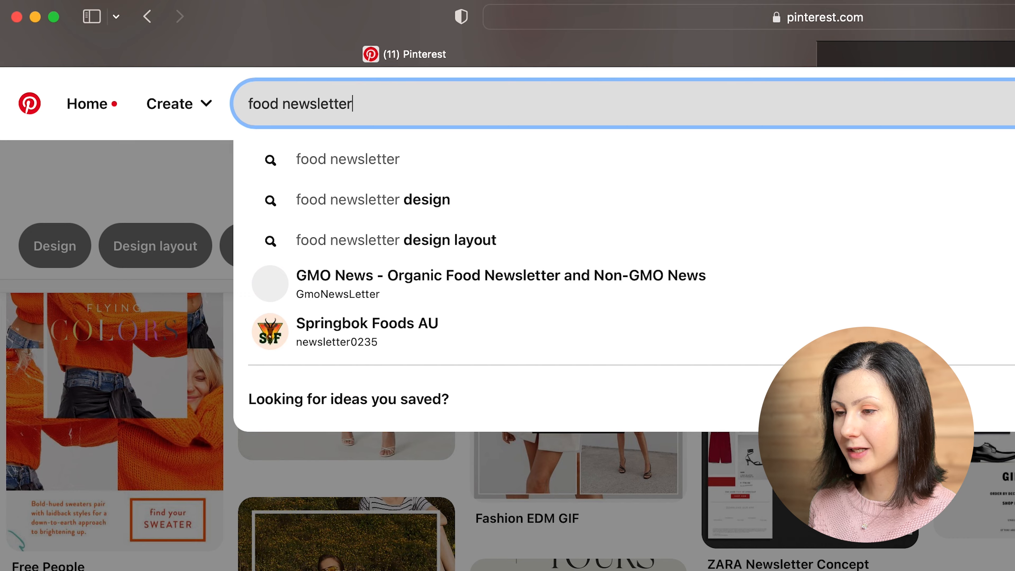
key(Return)
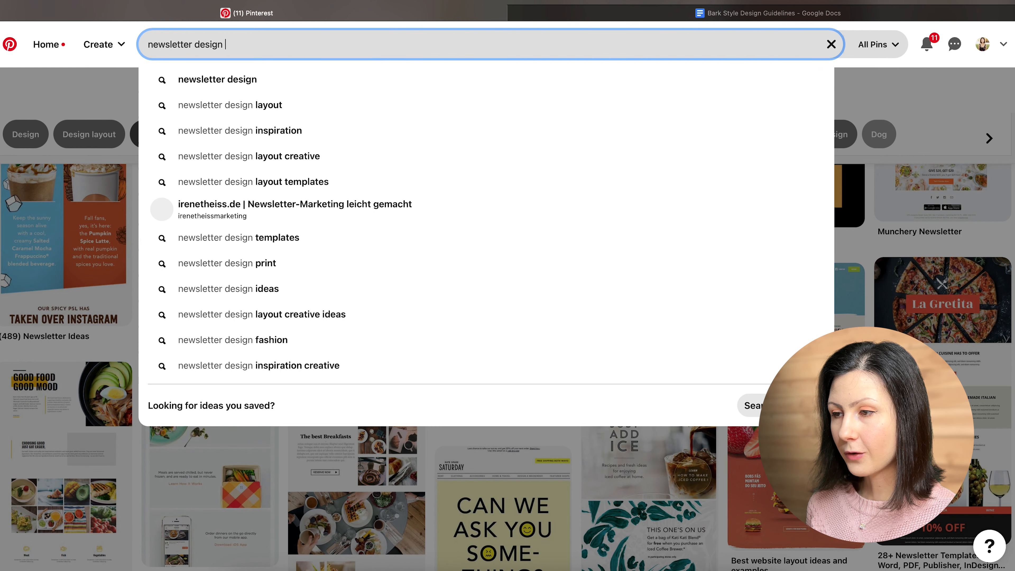
Complete the Pinterest search term as "newsletter design e-commerce" and run the search
text(email)
key(BackSpace)
key(BackSpace)
key(BackSpace)
key(BackSpace)
text(-commerce)
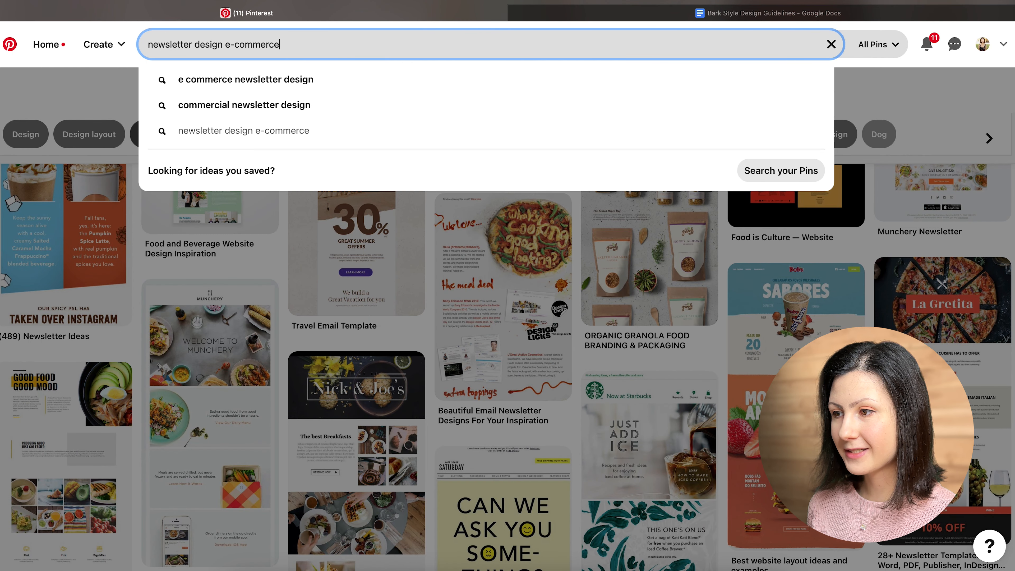
key(Return)
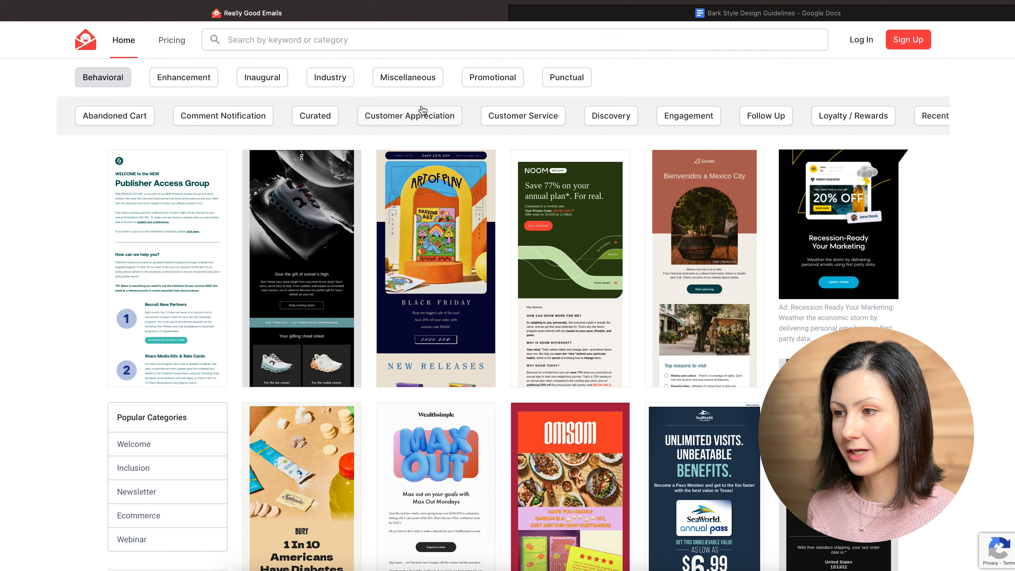
Switch to Really Good Emails, check its category groups and open the E-commerce category under Industry
click(200, 83)
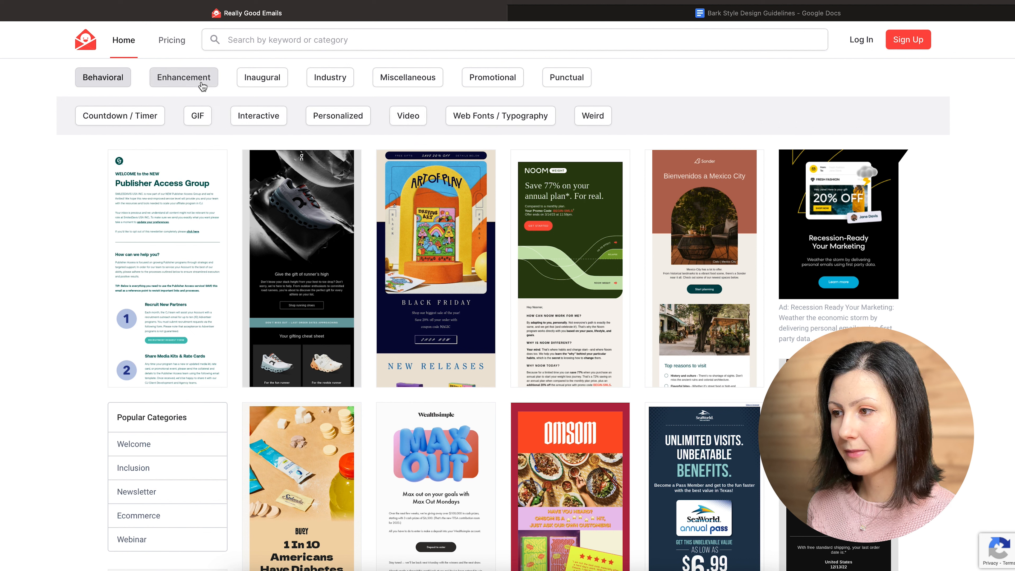
click(271, 84)
click(346, 77)
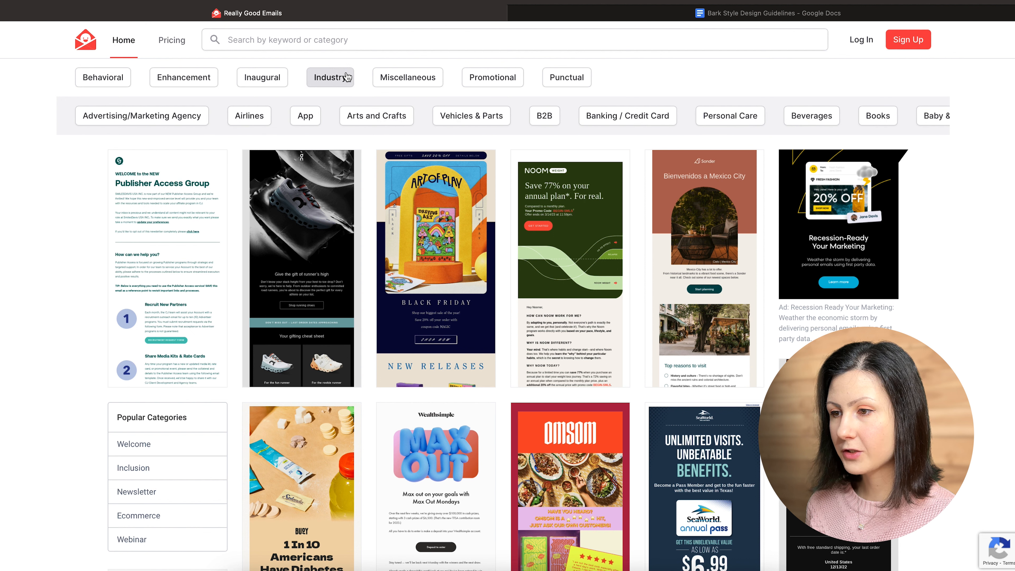
scroll(877, 115, right, 4)
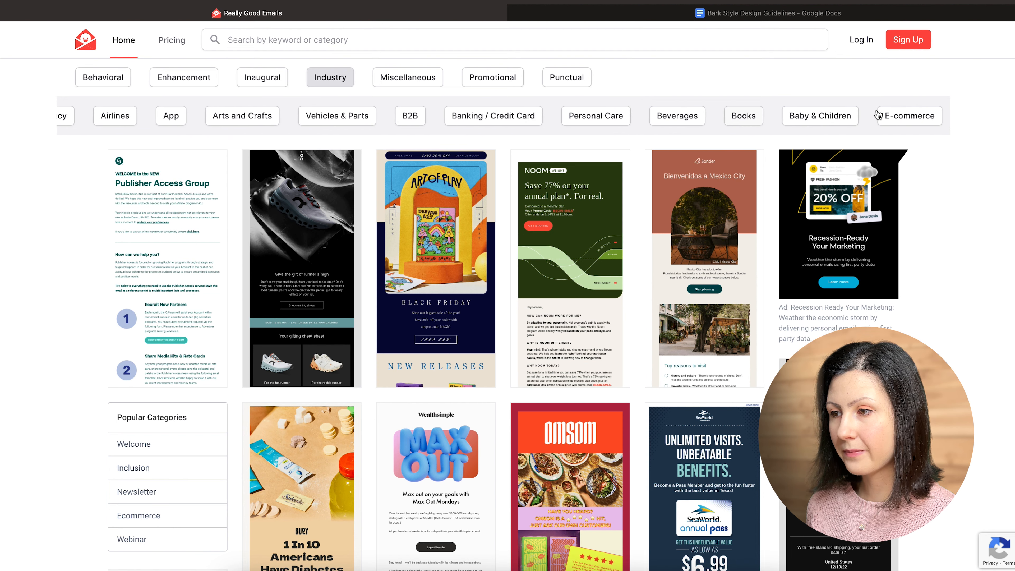
click(878, 123)
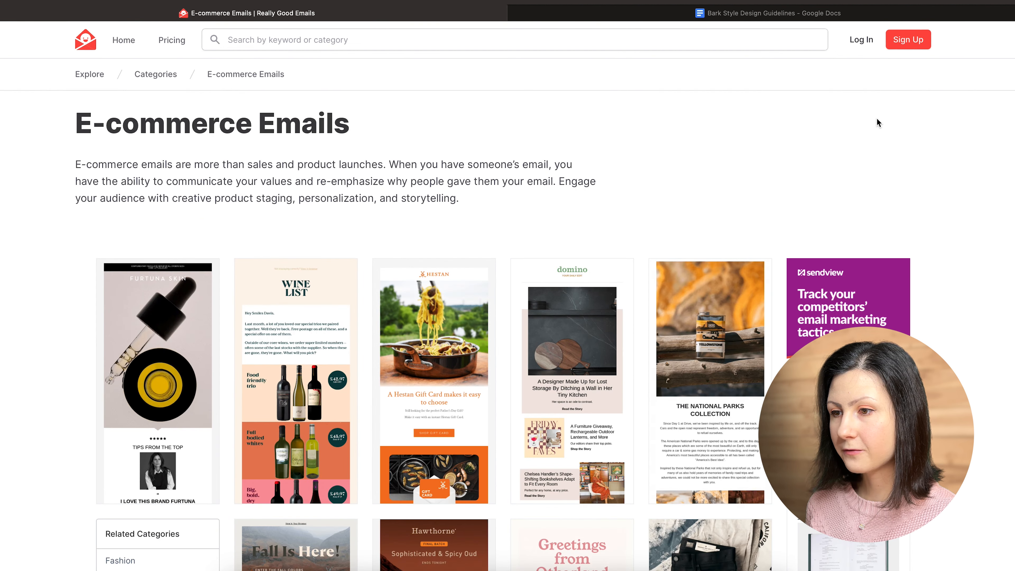
Examine the layouts of the example newsletters in the E-commerce Emails collection
scroll(965, 328, down, 5)
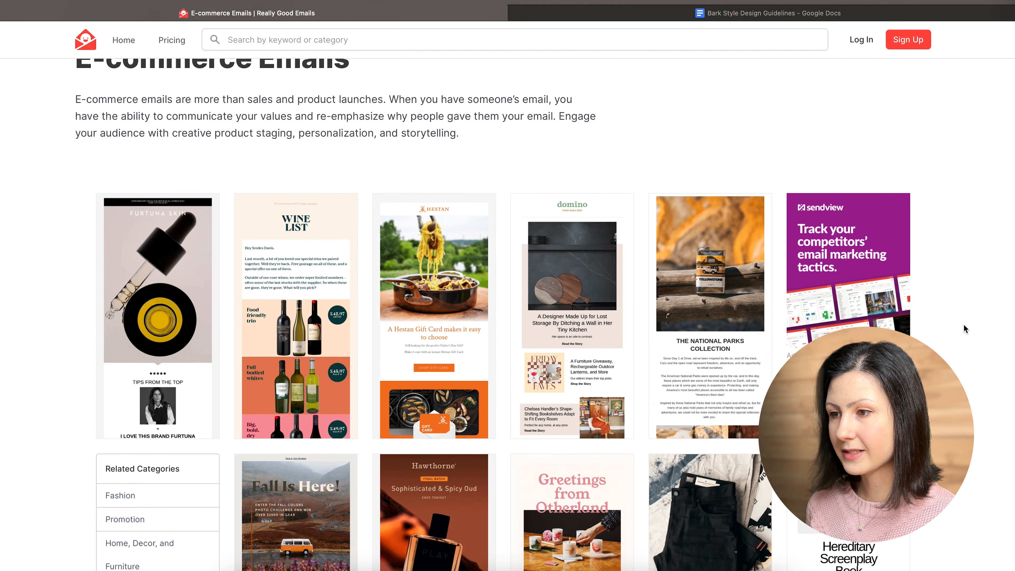
scroll(964, 323, down, 2)
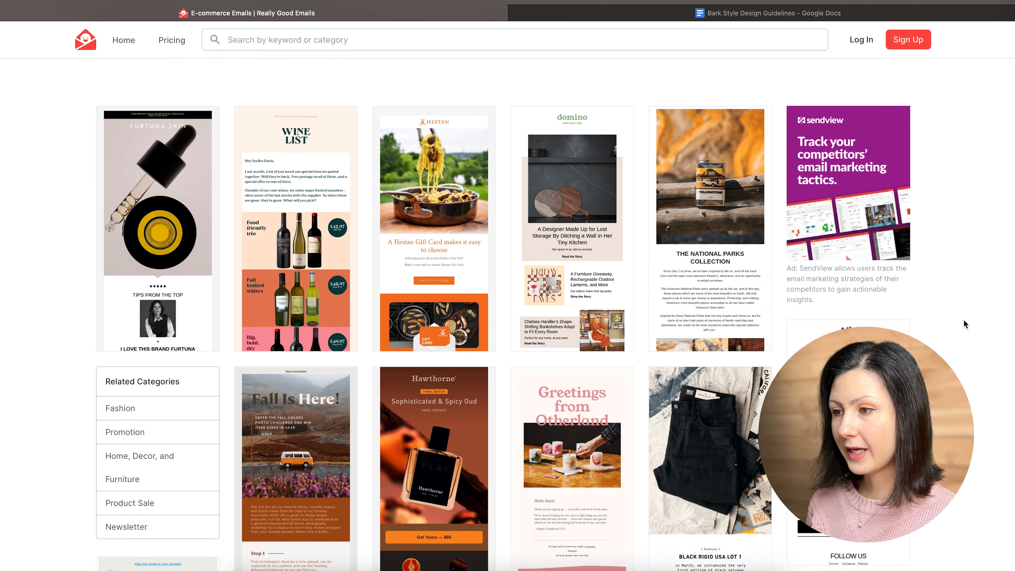
scroll(963, 322, down, 1)
scroll(963, 321, down, 4)
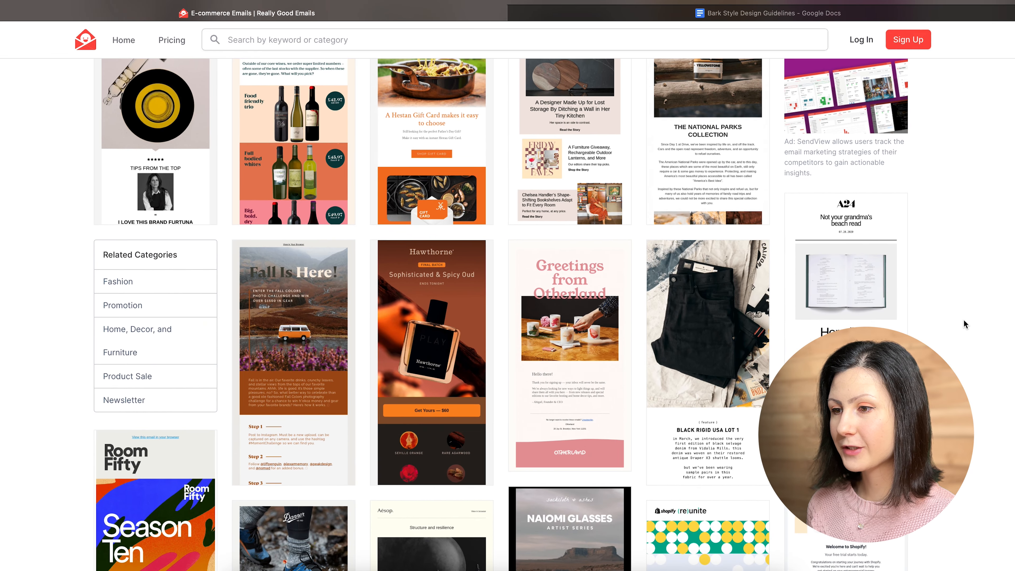
scroll(964, 322, down, 5)
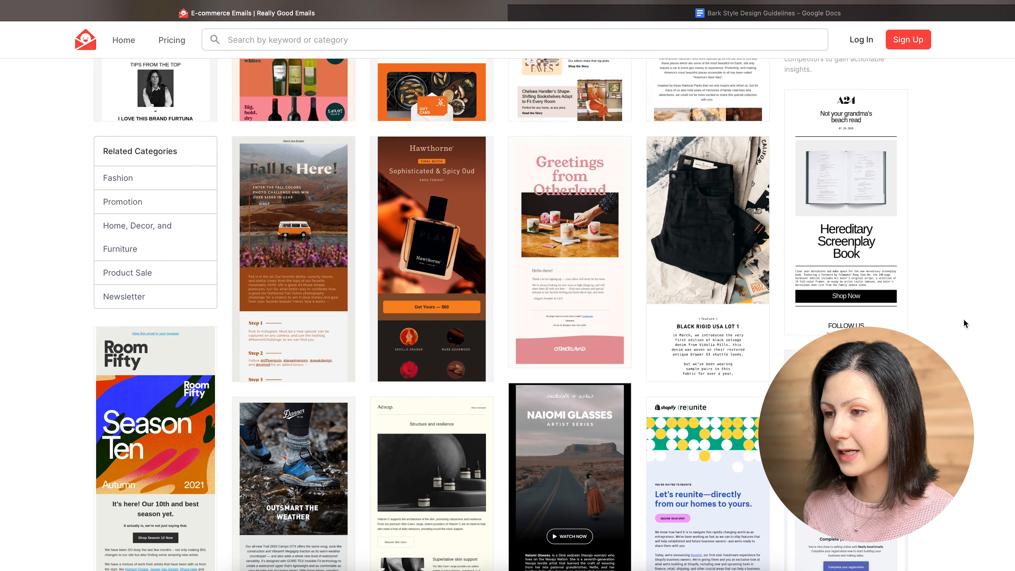
scroll(963, 319, down, 3)
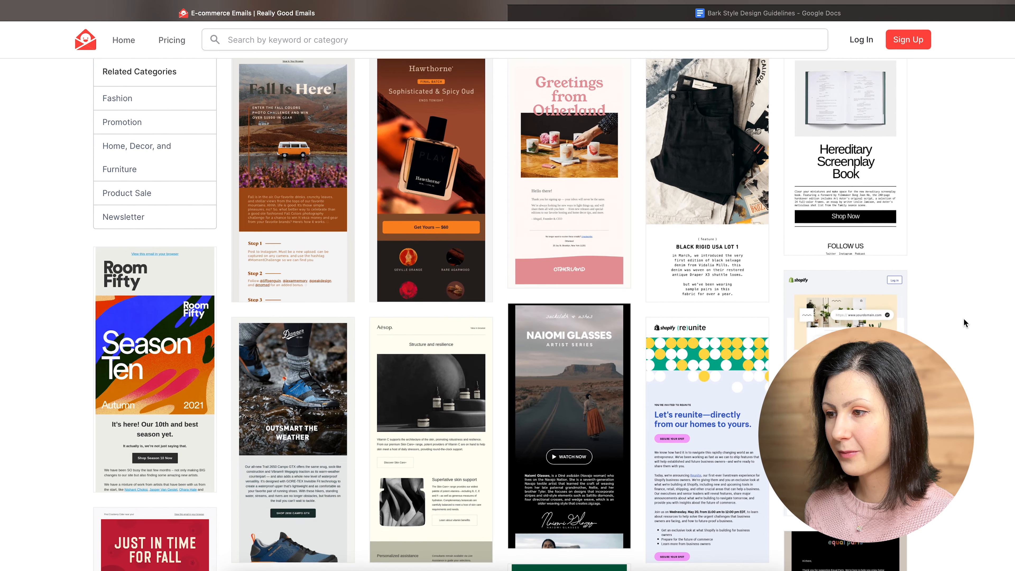
scroll(963, 318, down, 3)
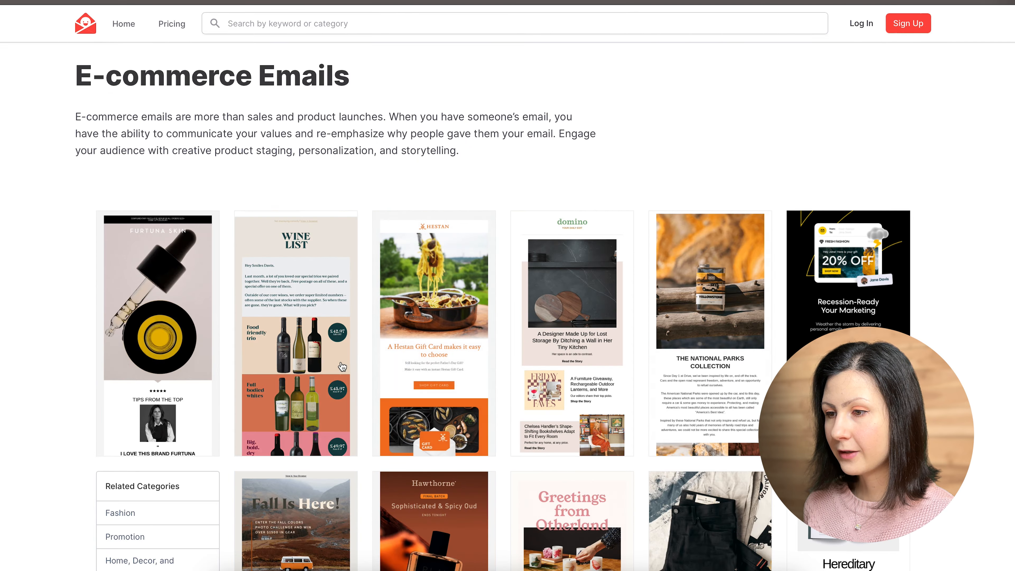
Open the Wine List email example, review its product sections and close the preview
click(324, 364)
scroll(324, 365, down, 5)
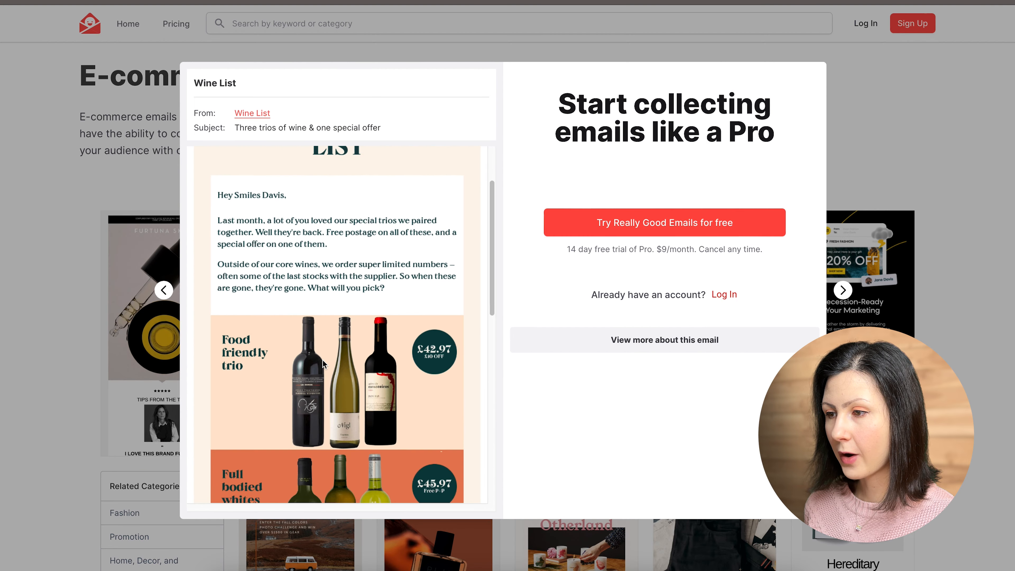
scroll(323, 360, down, 4)
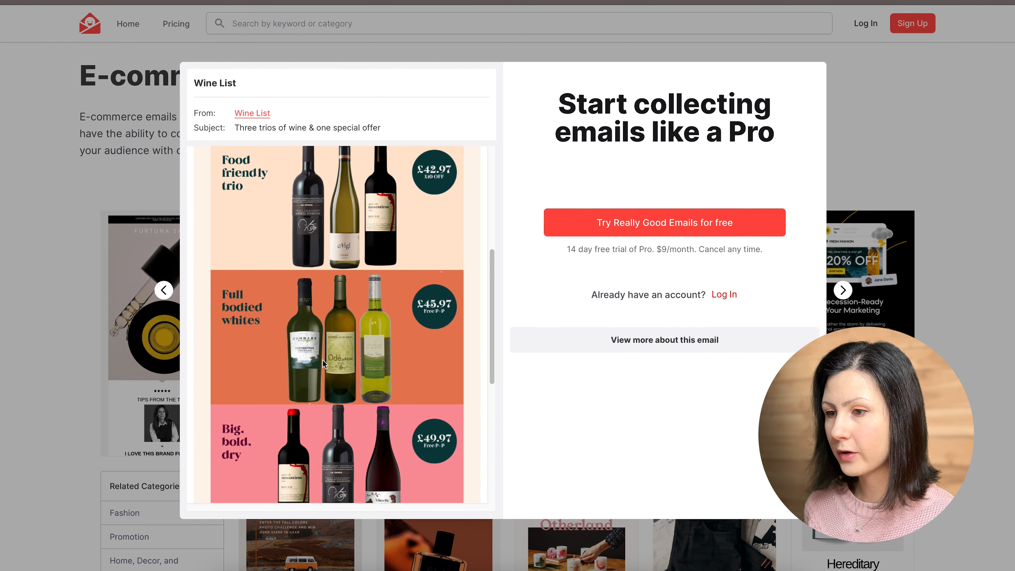
click(102, 300)
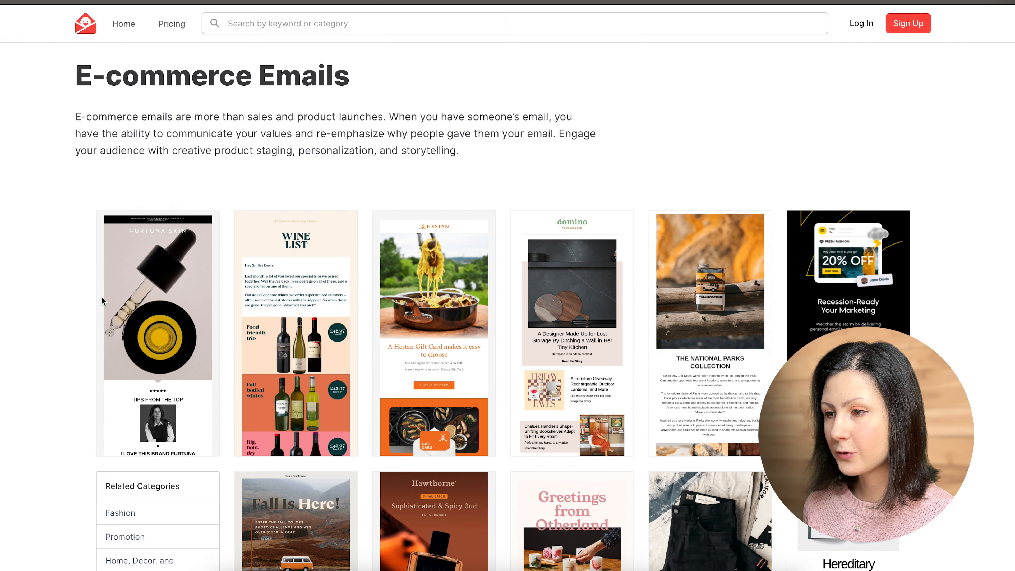
Open the Furtuna Skin email example, look through its full layout and close the preview
click(138, 336)
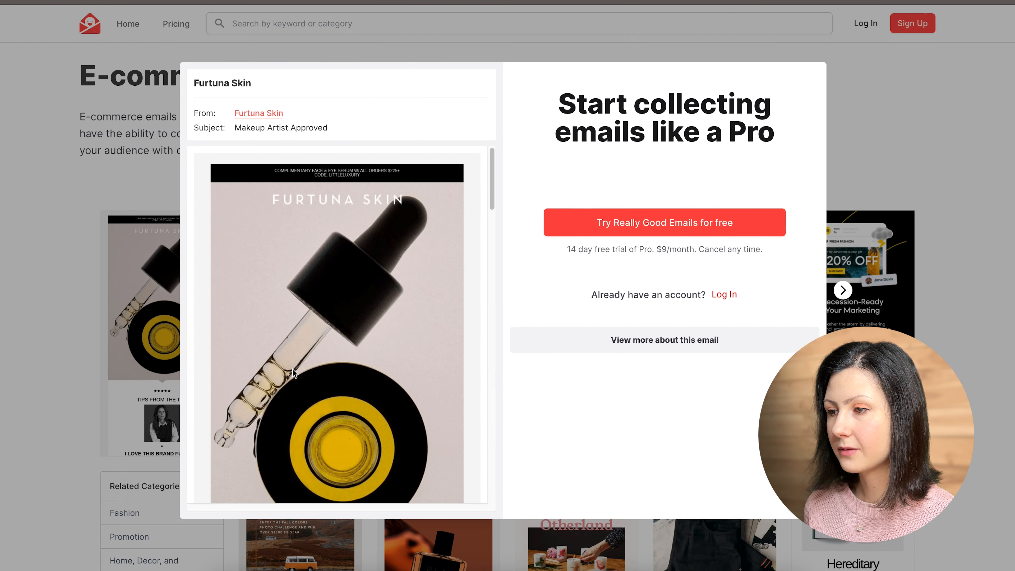
scroll(294, 373, down, 7)
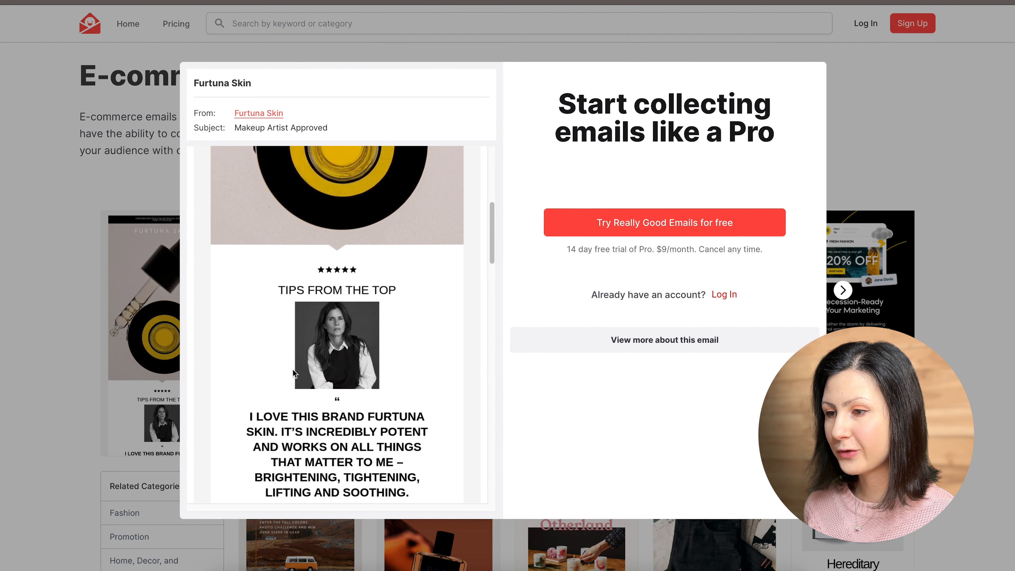
scroll(294, 373, down, 7)
scroll(294, 375, down, 7)
scroll(294, 380, down, 3)
click(71, 358)
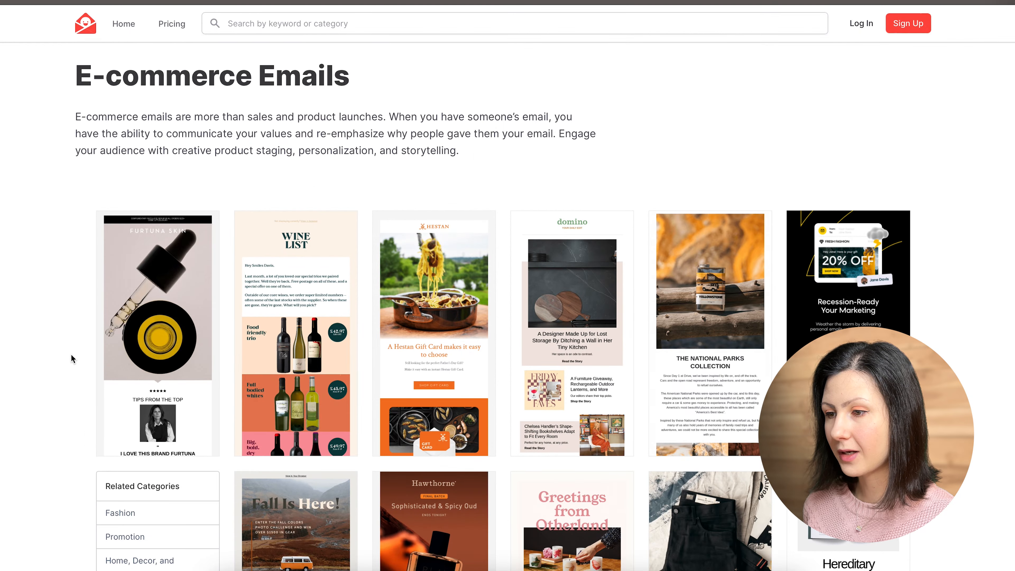
Browse MailerLite's email newsletter example gallery and open its E-commerce category to review the designs
scroll(71, 358, down, 4)
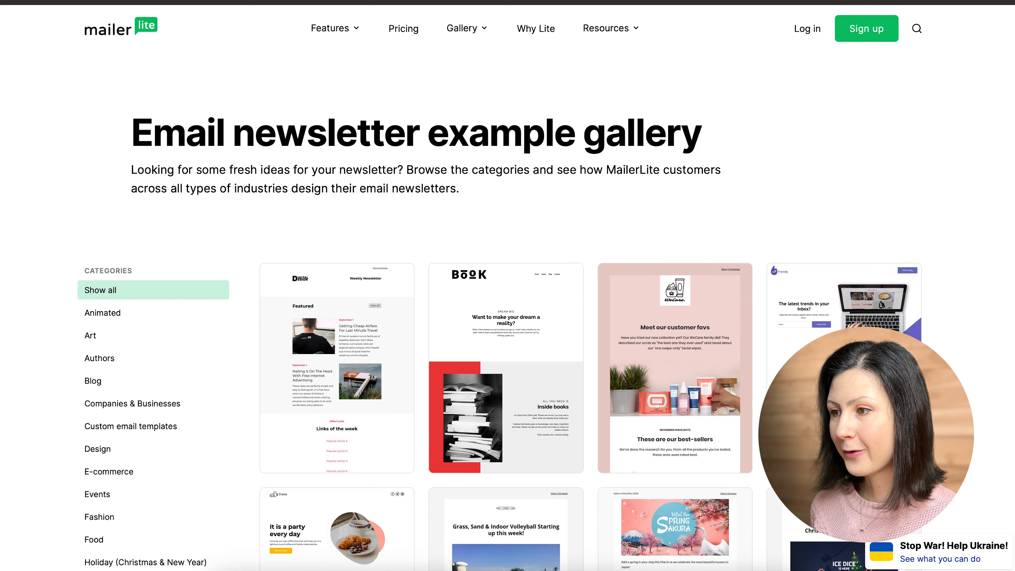
scroll(507, 320, down, 3)
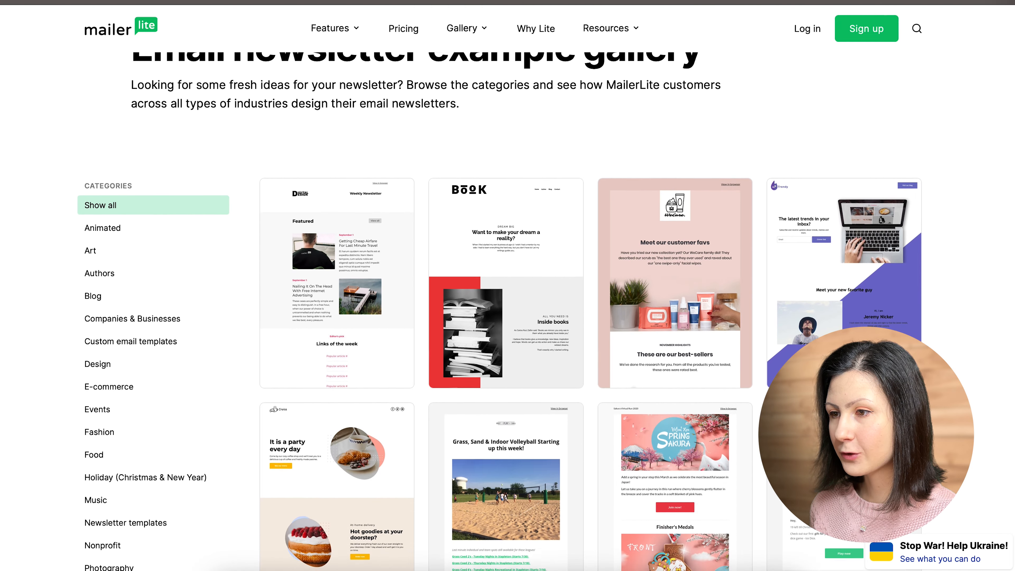
scroll(508, 320, down, 2)
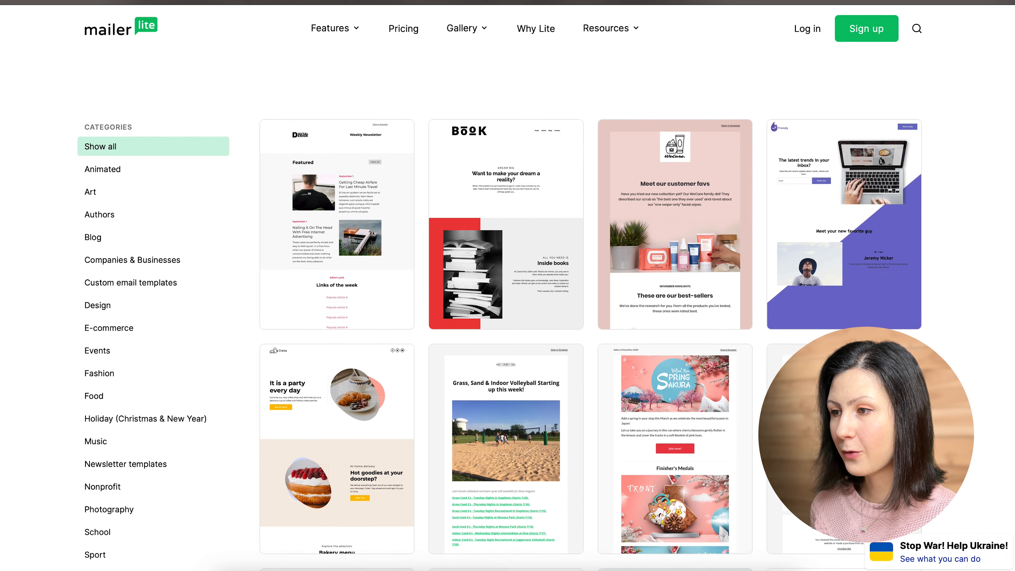
click(96, 318)
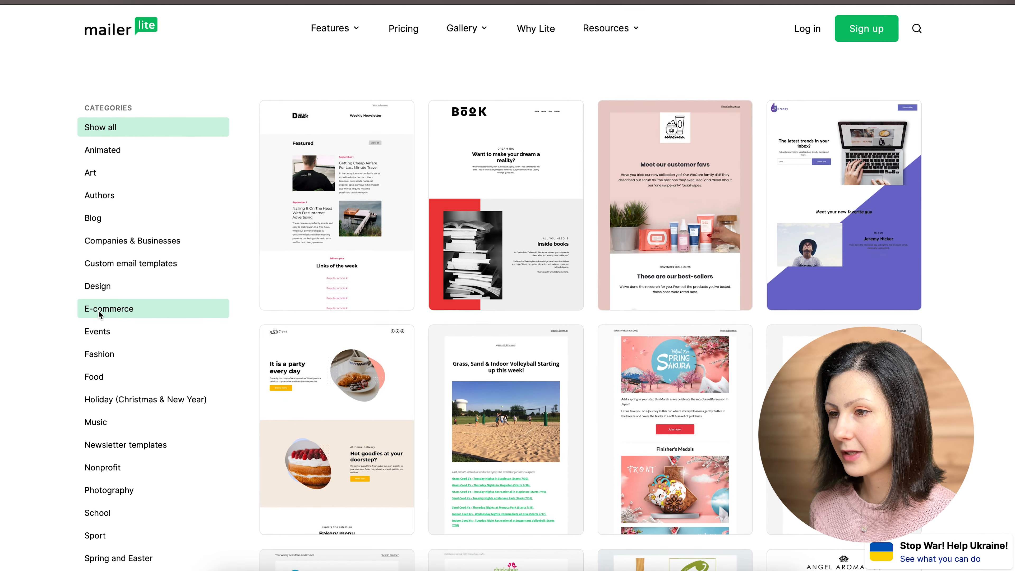
scroll(56, 361, down, 3)
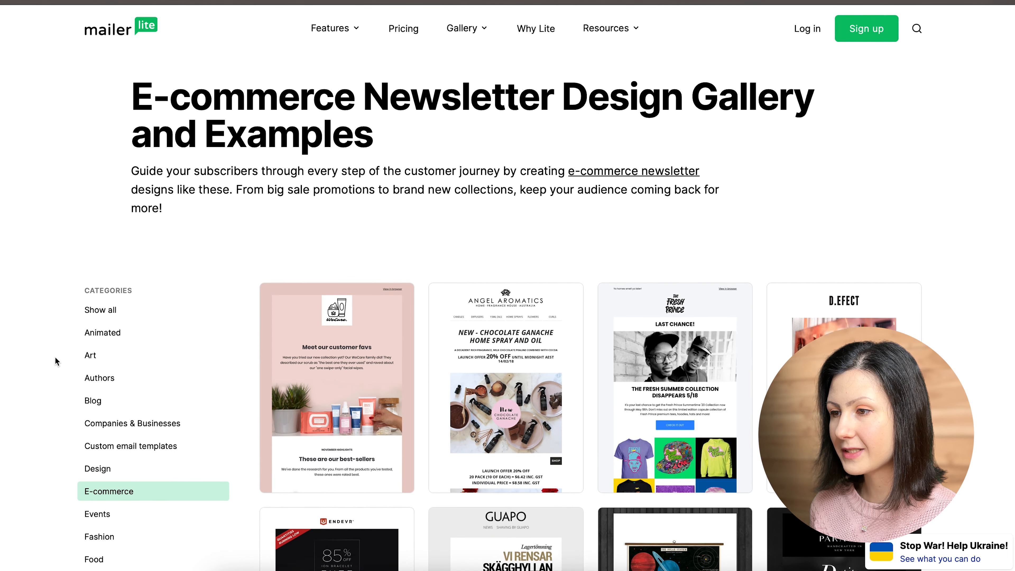
scroll(56, 361, down, 1)
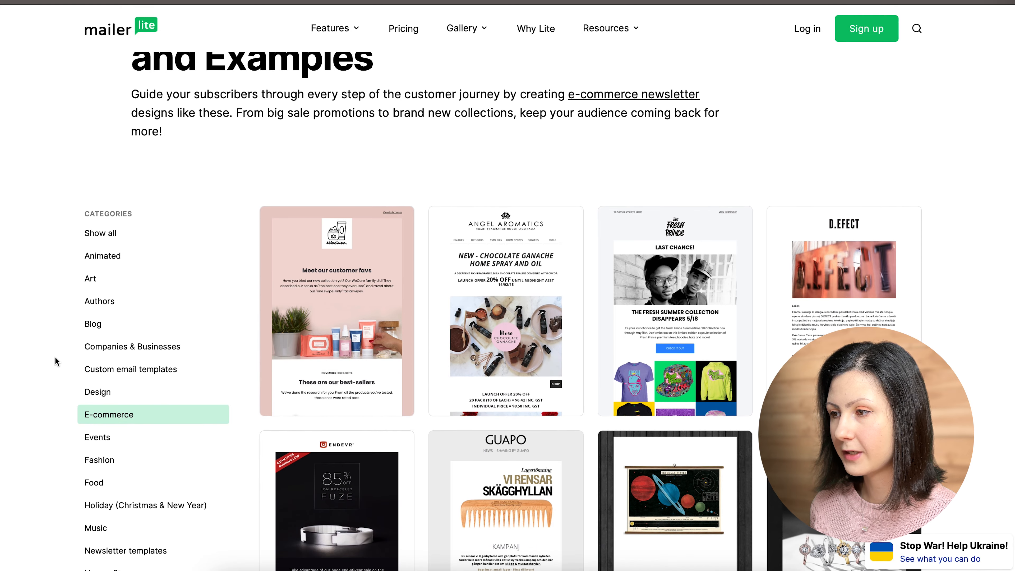
scroll(56, 362, down, 3)
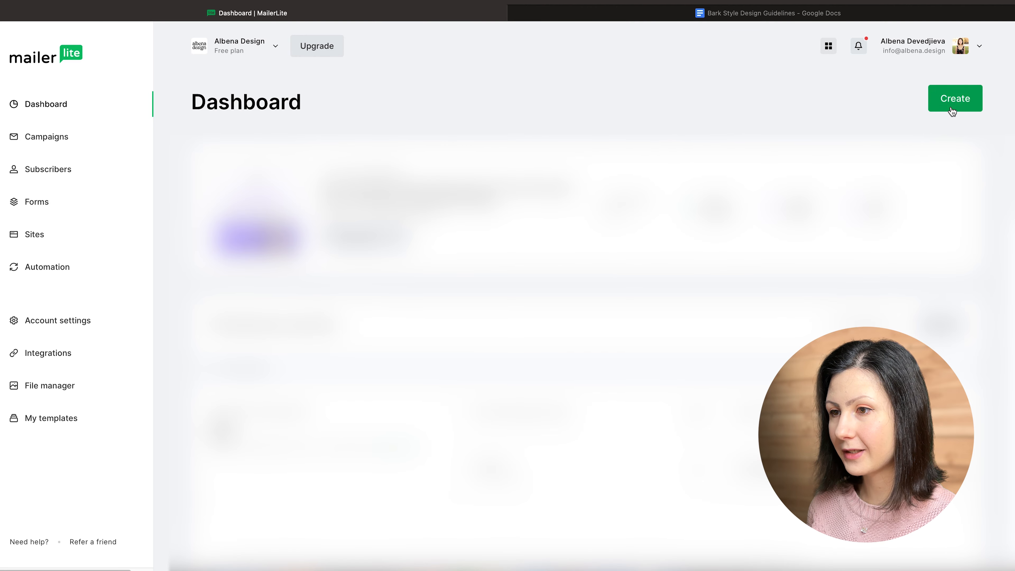
Create a new regular campaign in MailerLite named "Bark Style 10% OFF" and continue to its details
click(947, 100)
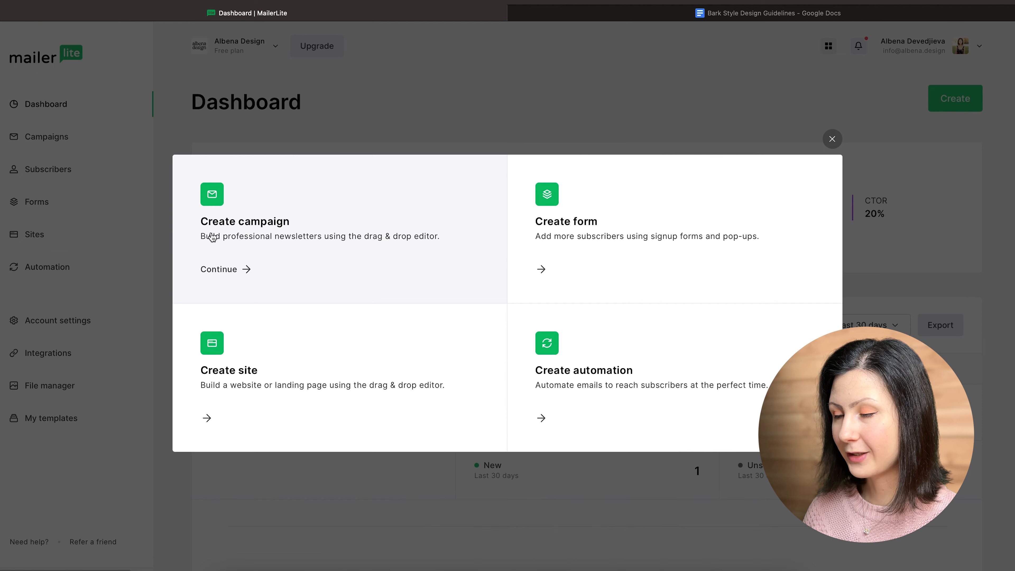
click(231, 272)
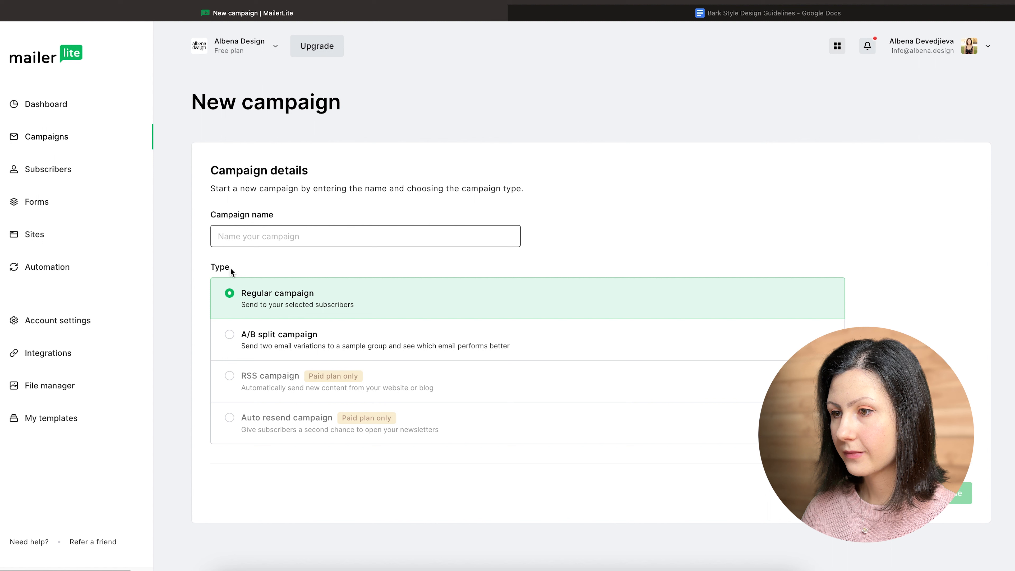
text(Bark Style 10% OFF)
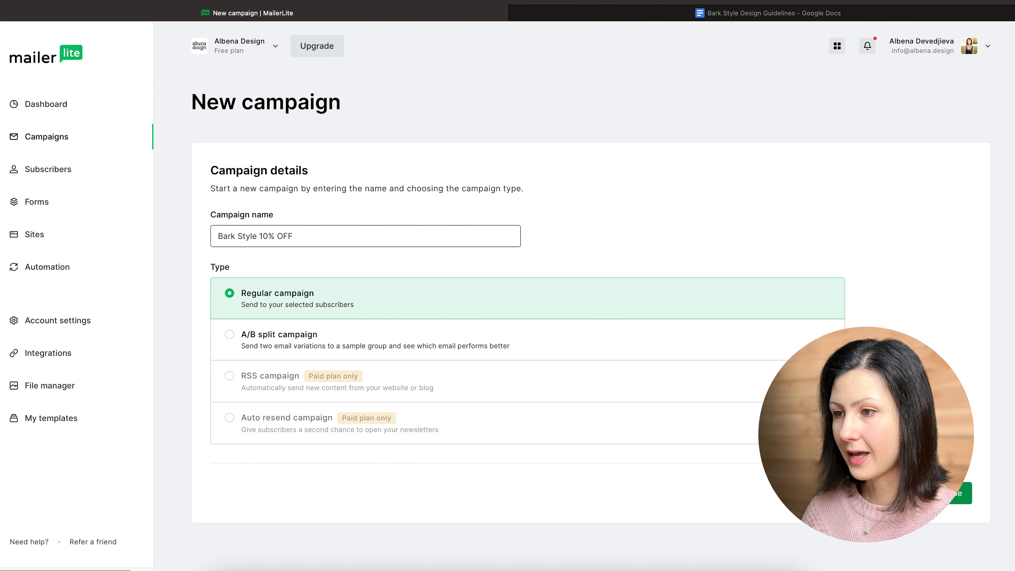
click(935, 493)
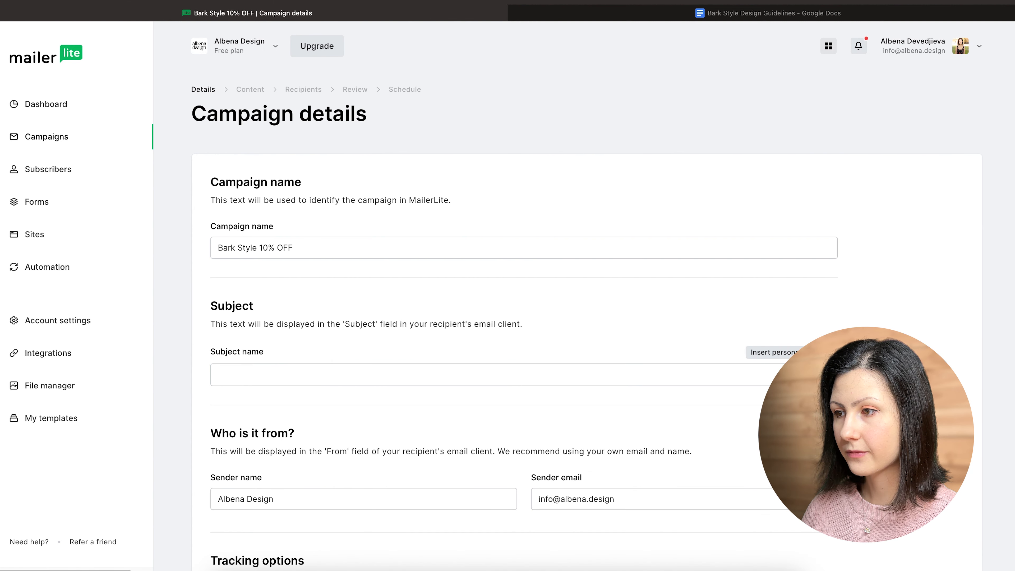
Copy the campaign subject line from the Bark Style Design Guidelines document in Google Docs into the MailerLite campaign's subject
click(271, 377)
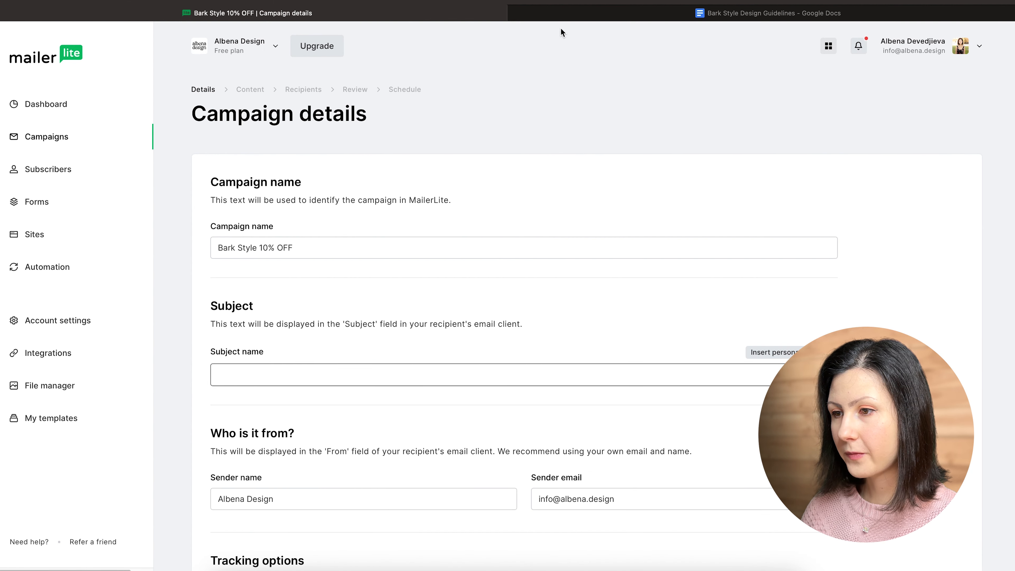
click(564, 12)
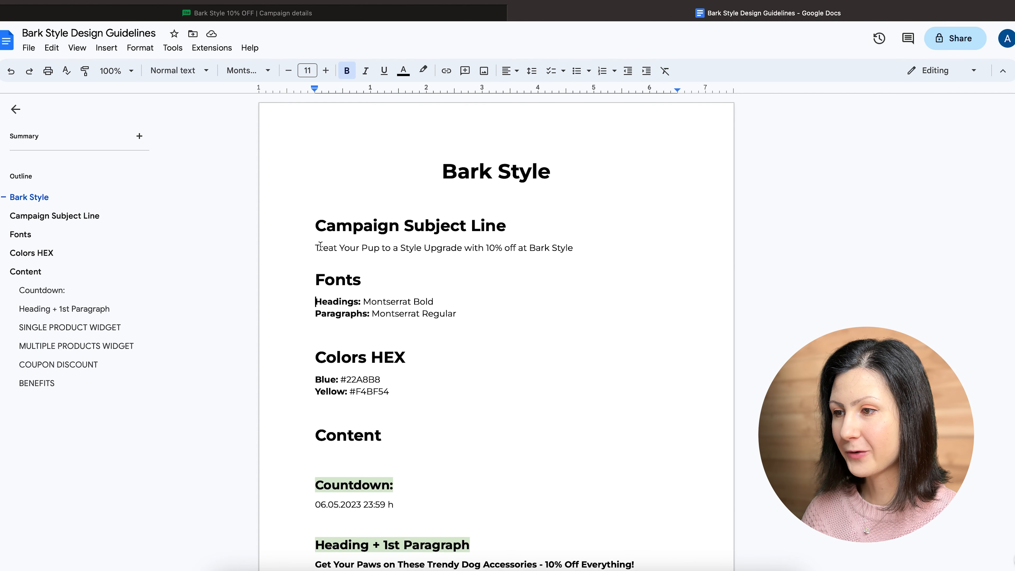
scroll(361, 320, down, 3)
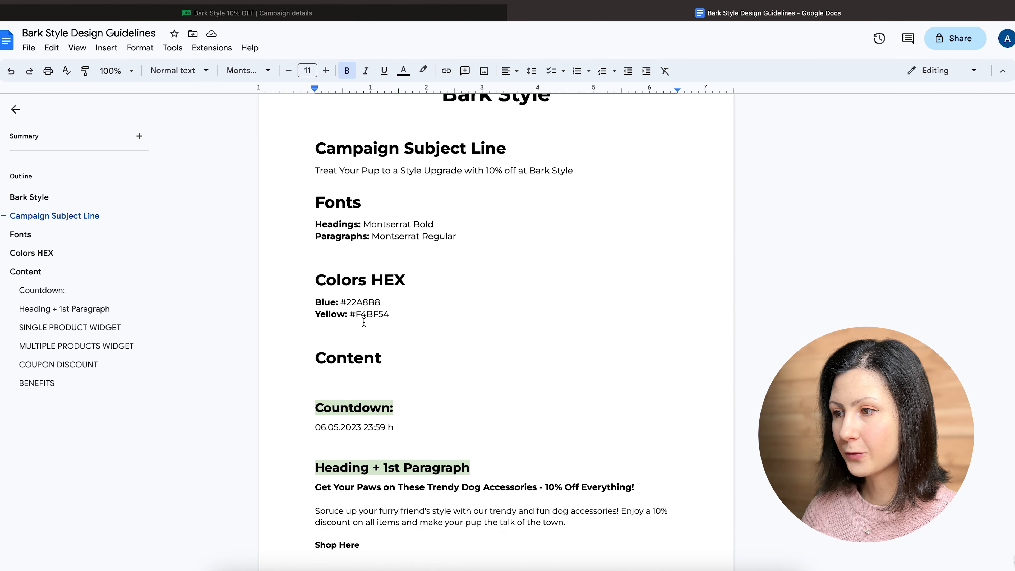
scroll(363, 322, down, 3)
scroll(362, 322, up, 6)
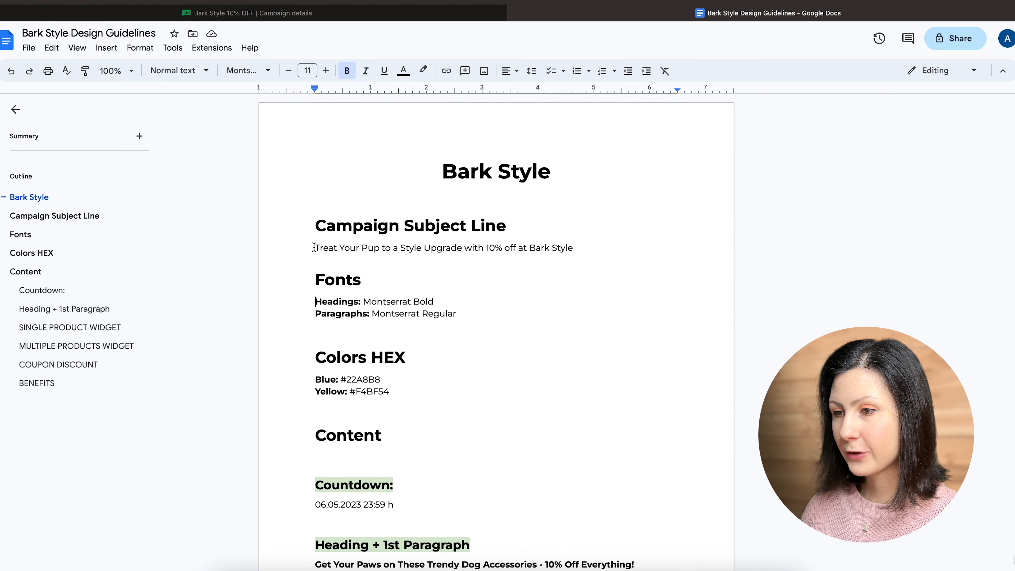
drag(316, 248, 631, 248)
key(ctrl+c)
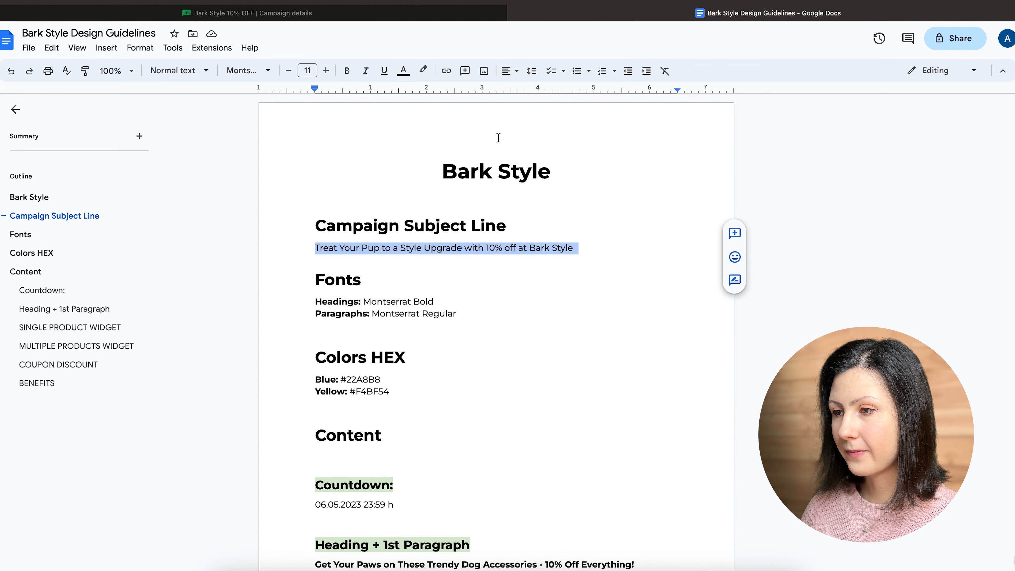
click(296, 13)
key(ctrl+v)
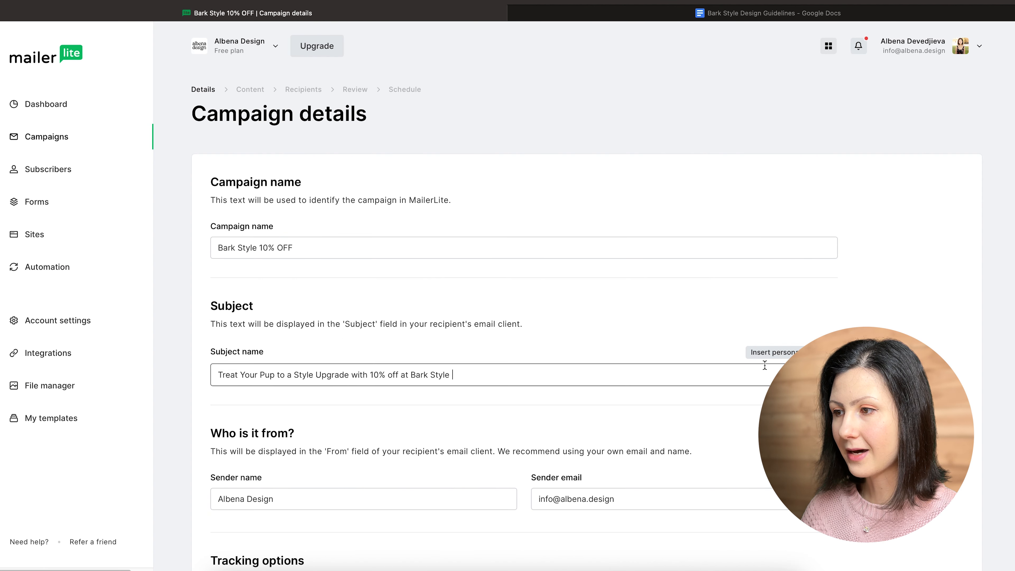
Search the emojis for "dog" and add the dog face to the end of the subject
click(825, 375)
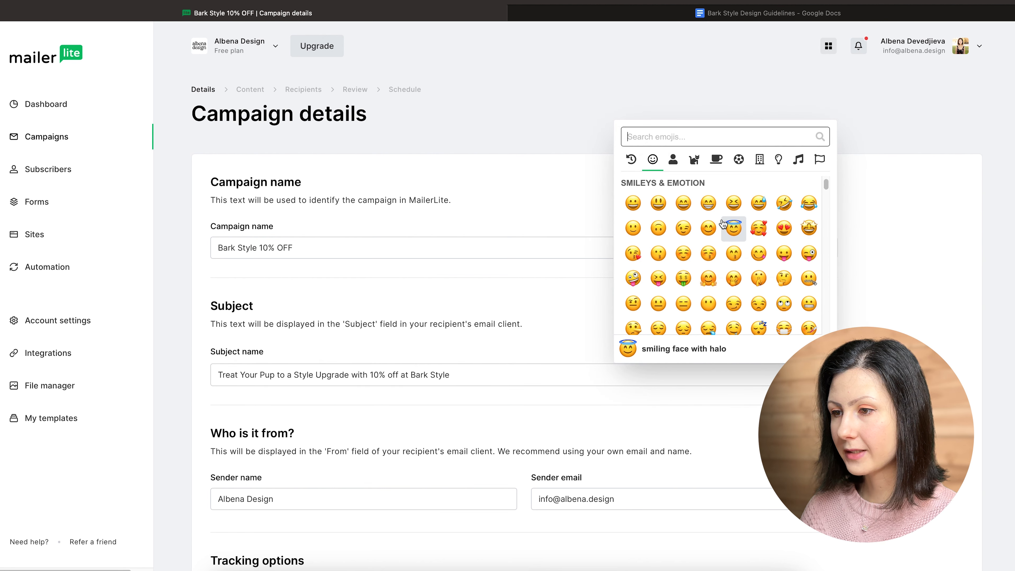
text(dog)
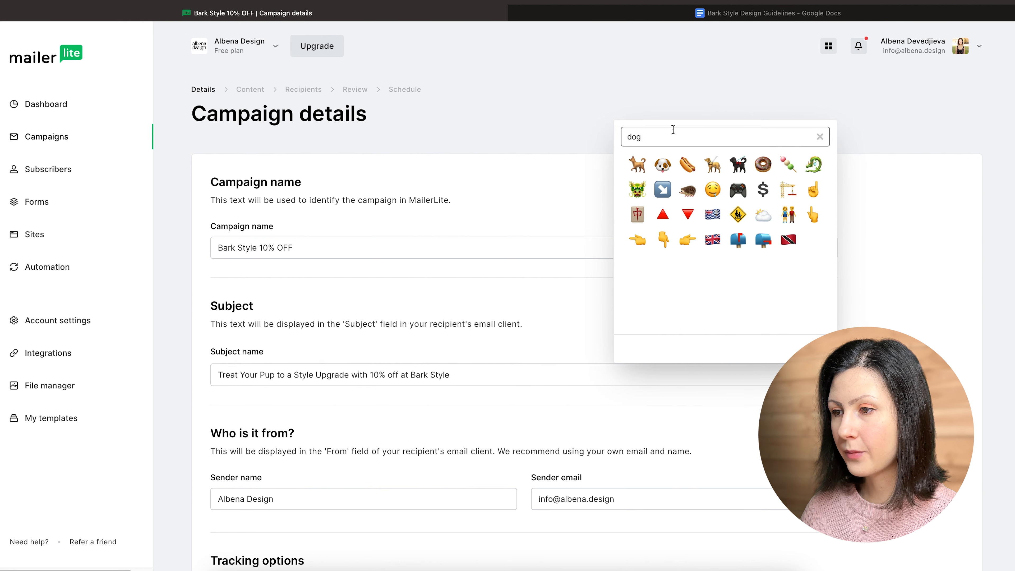
click(659, 161)
click(505, 373)
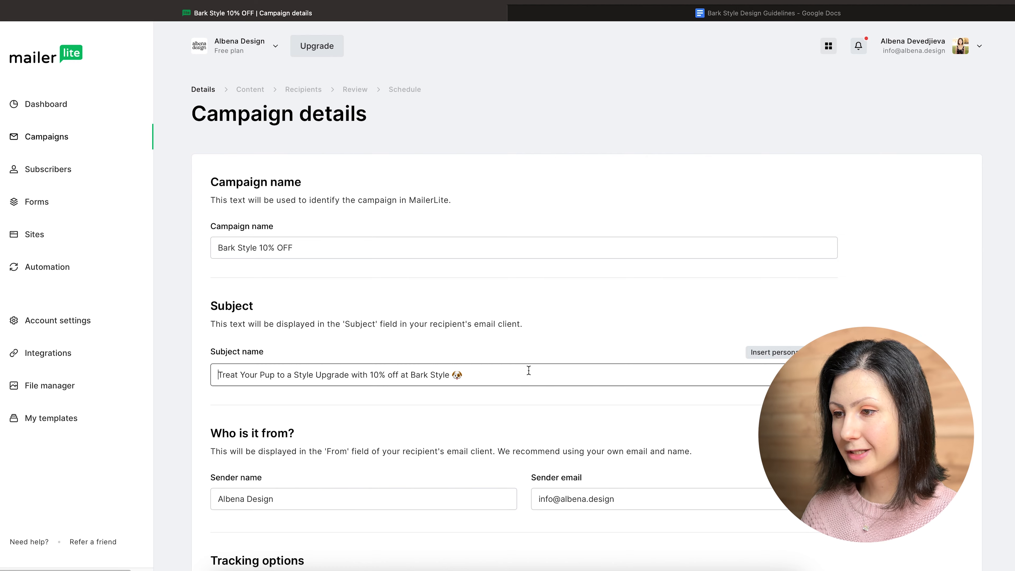
Try inserting the Name personalization followed by a comma at the start of the subject
scroll(566, 365, down, 5)
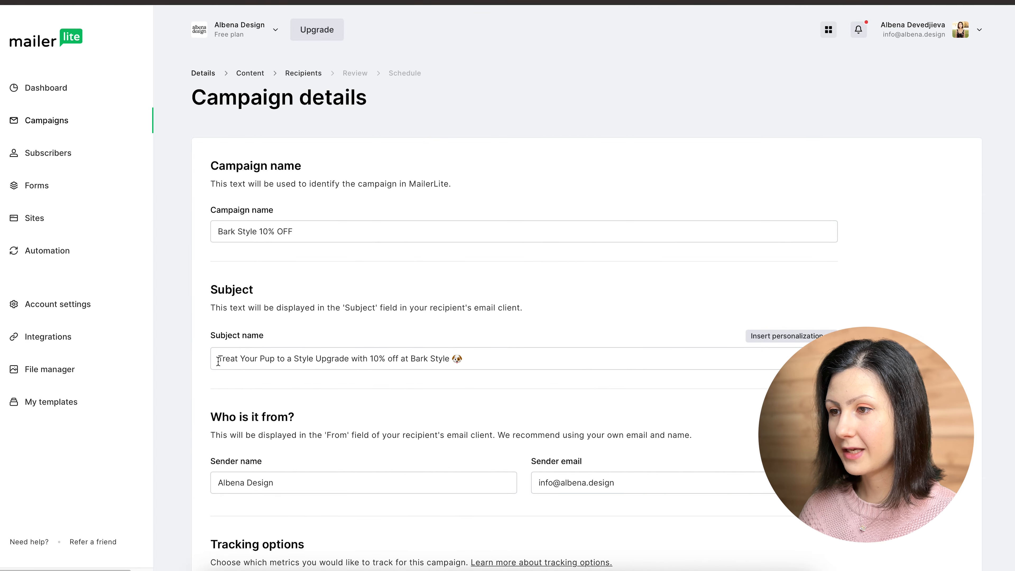
click(218, 359)
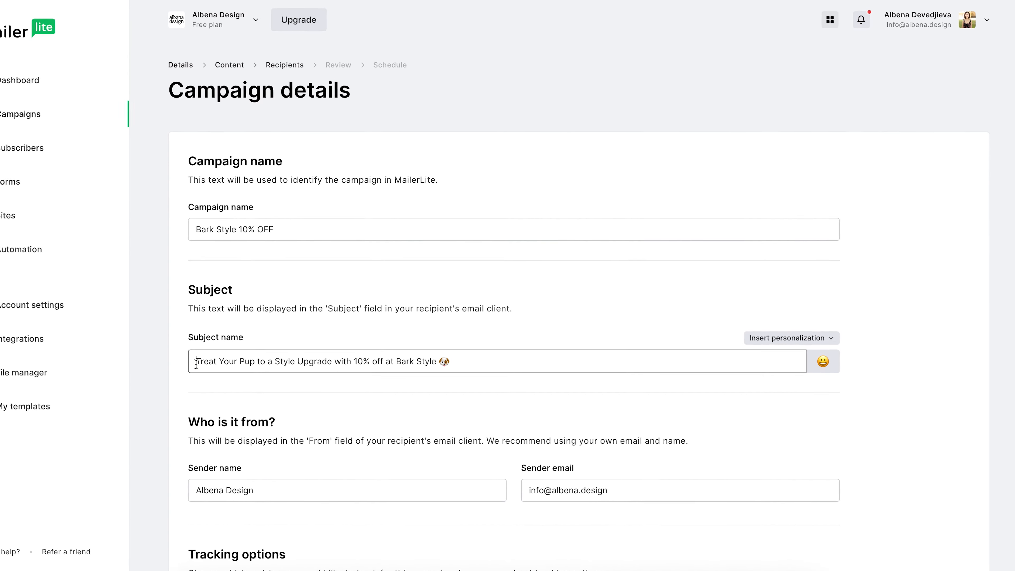
click(762, 351)
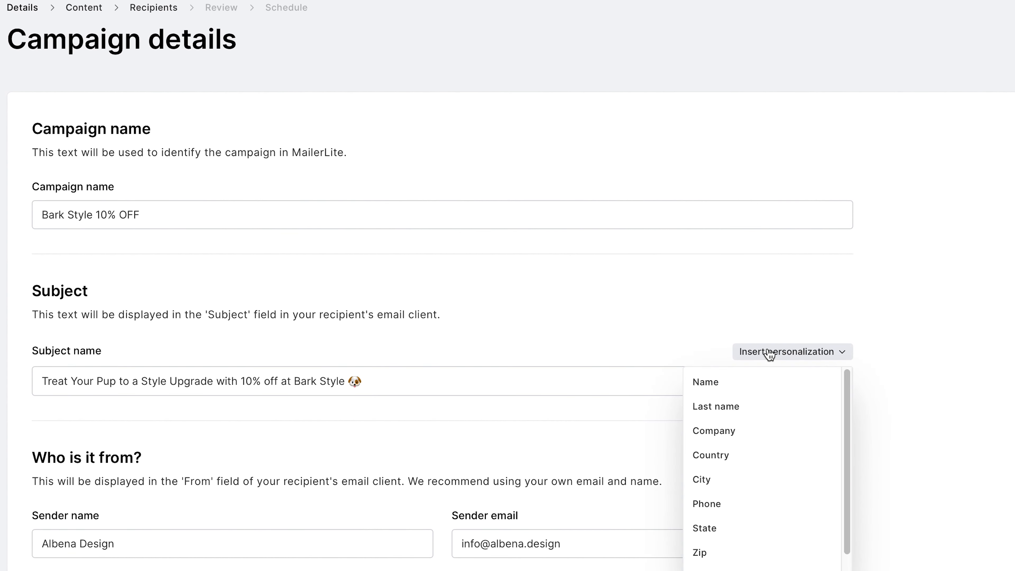
click(742, 385)
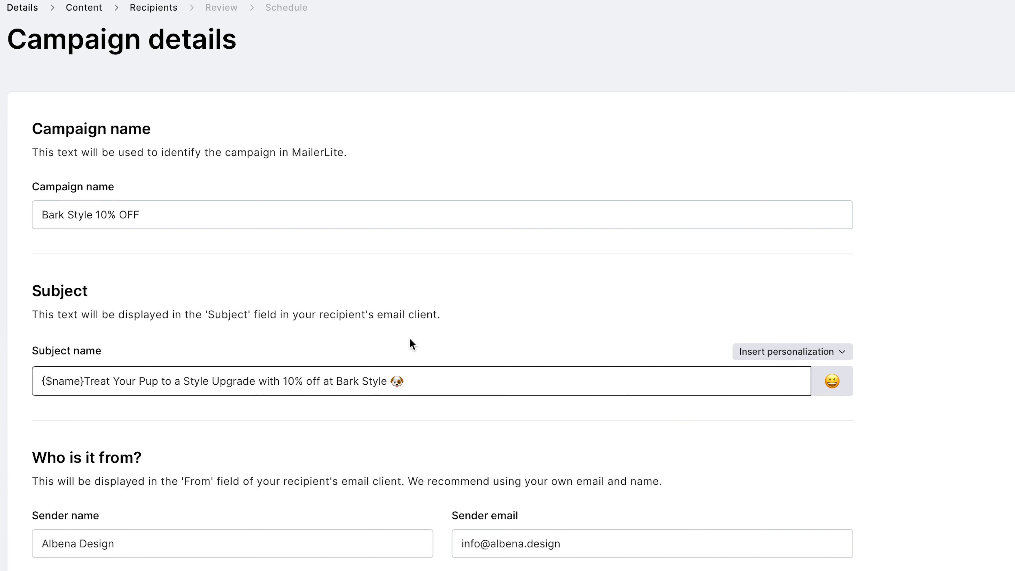
text(,)
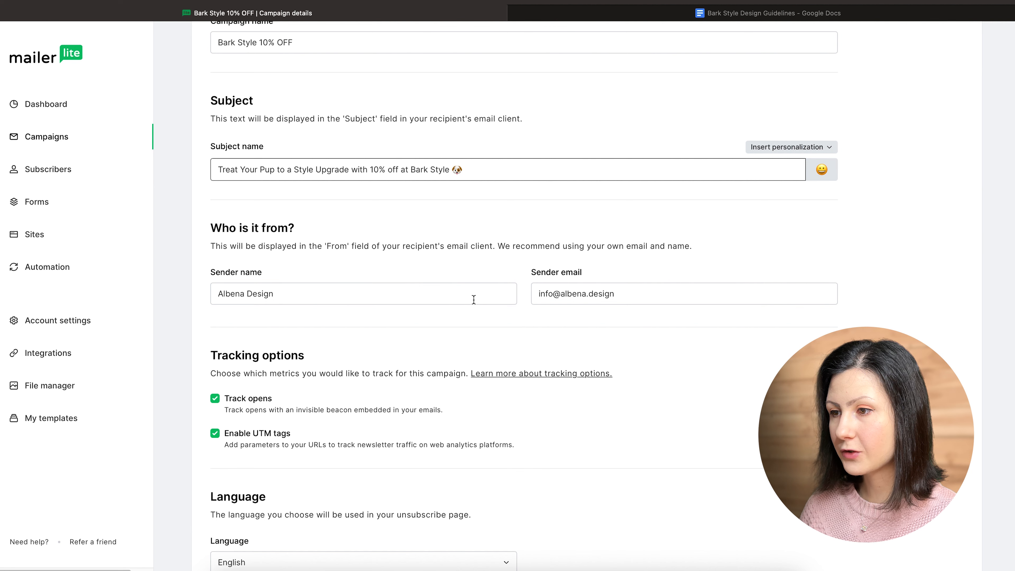
Continue from the campaign details to the email design and start from scratch with the Drag & drop editor
scroll(688, 415, down, 3)
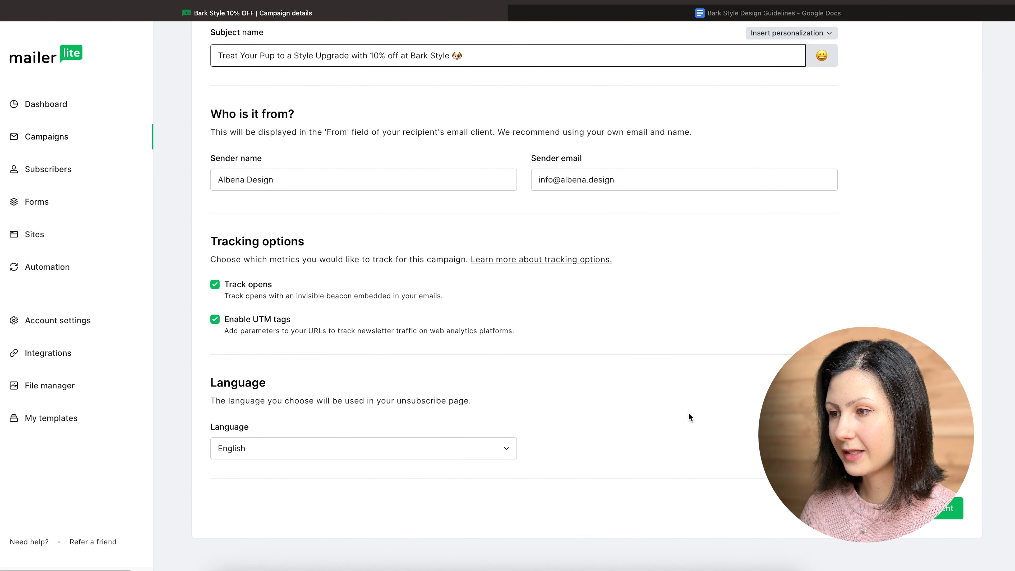
click(926, 509)
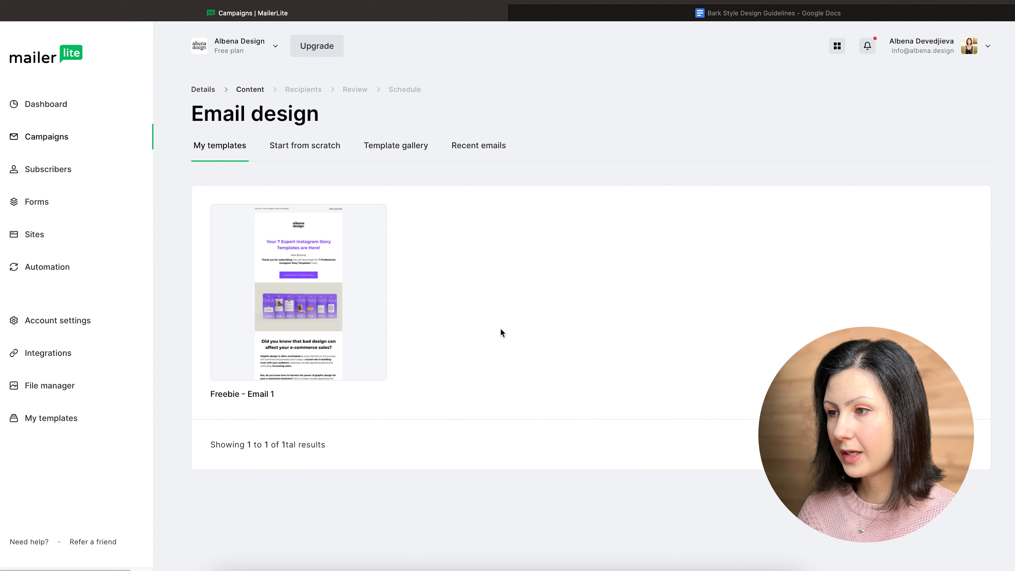
click(296, 151)
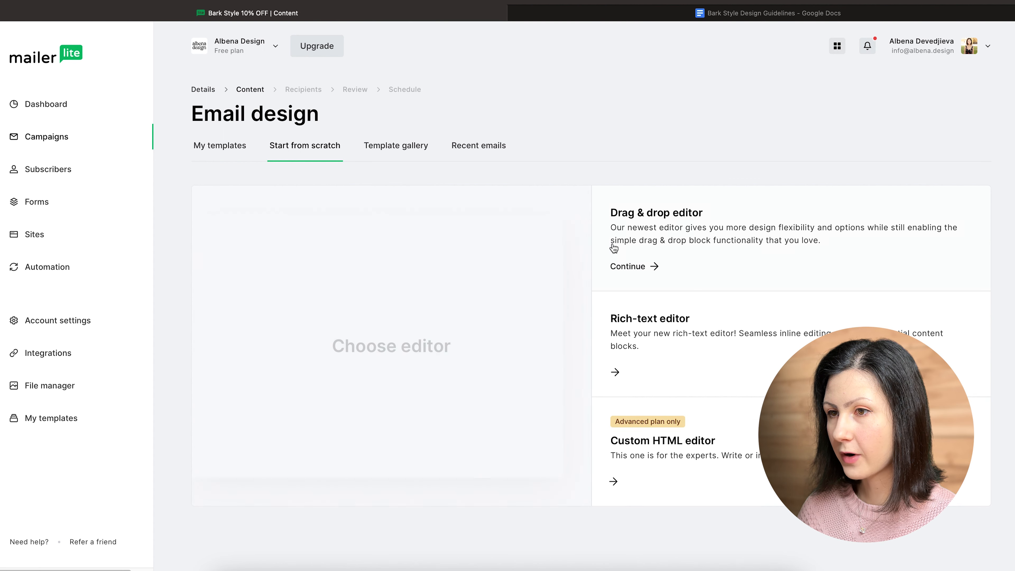
mouse_move(634, 262)
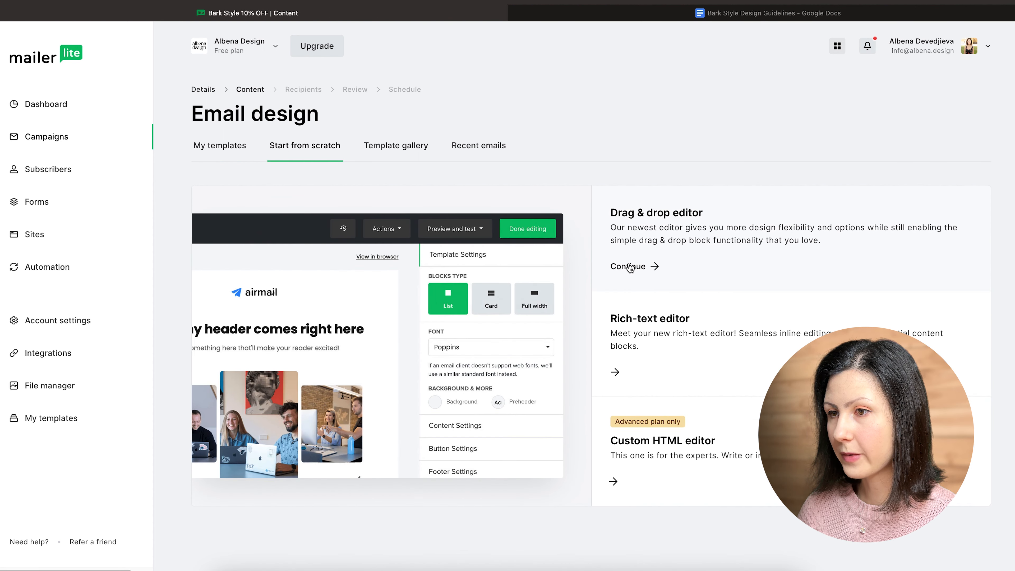
click(630, 267)
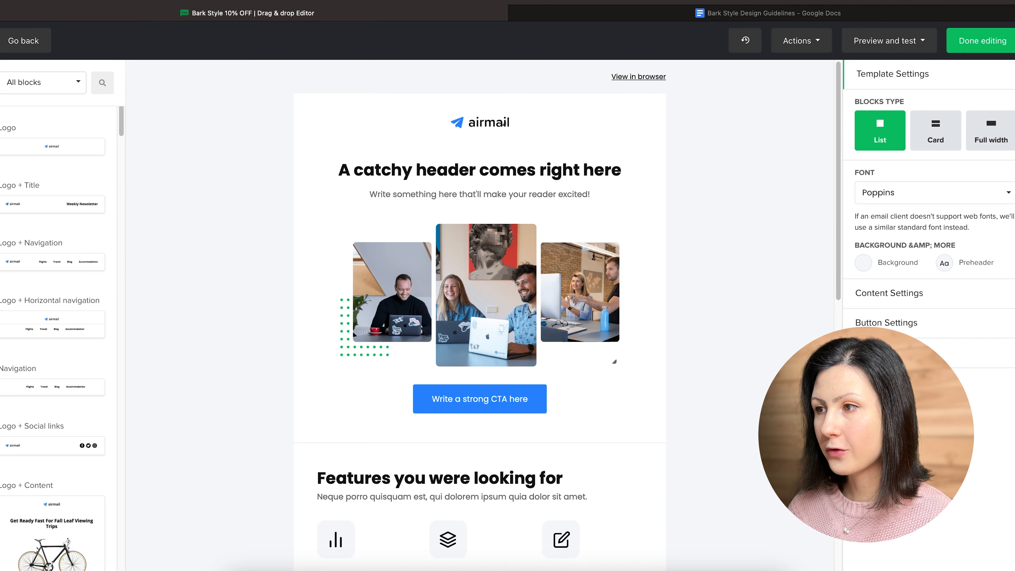
Review the default email layout from the logo header through the content sections to the footer
scroll(614, 361, down, 10)
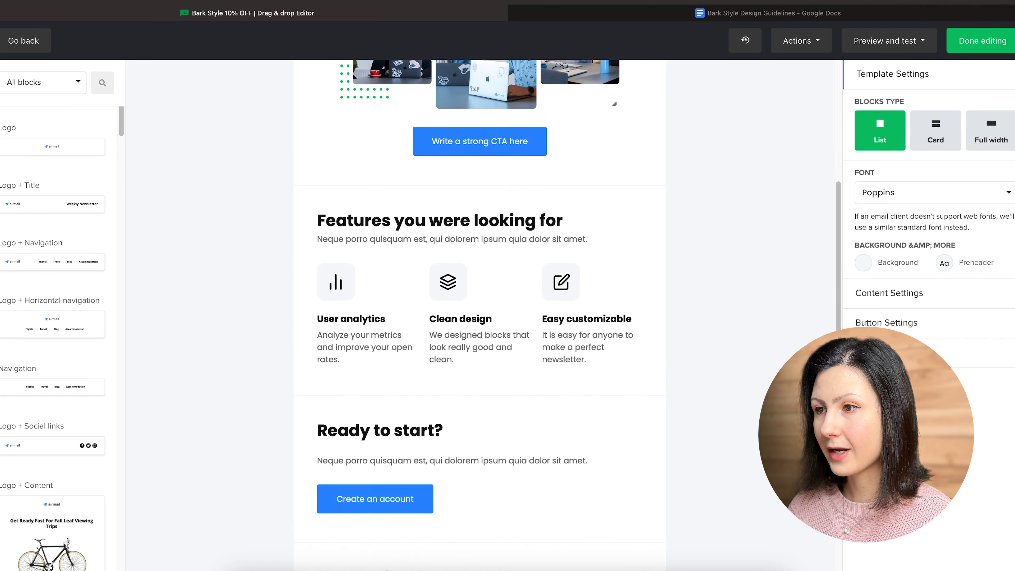
scroll(480, 319, down, 6)
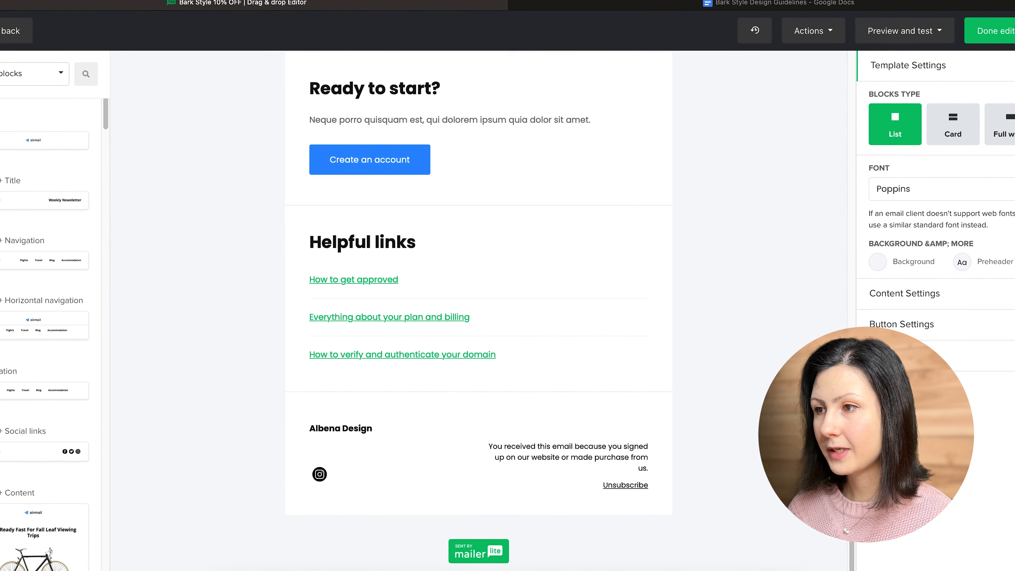
scroll(475, 280, up, 15)
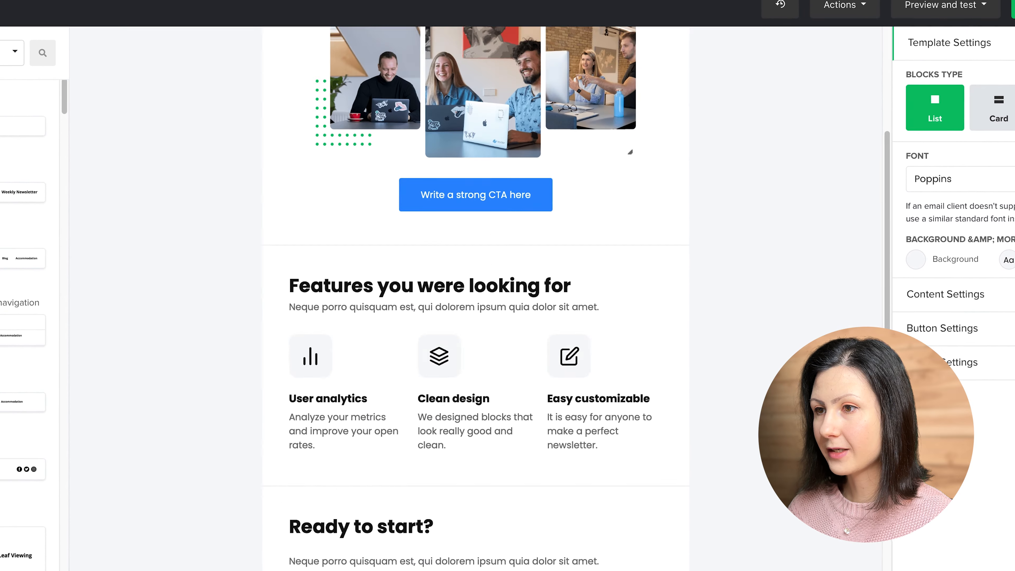
scroll(476, 280, up, 2)
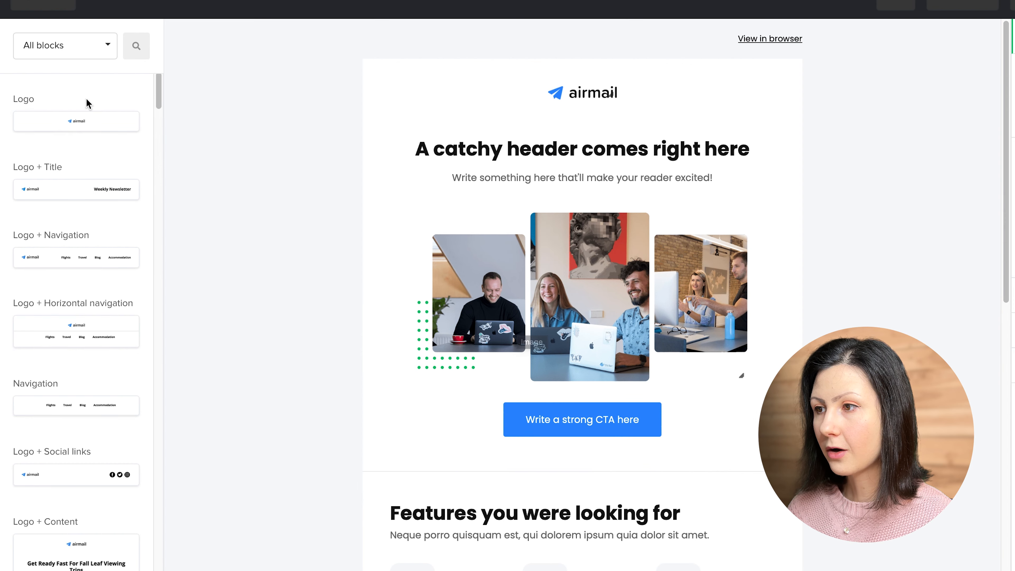
Browse the available content blocks by category, including Header, Content and E-commerce
scroll(90, 271, down, 7)
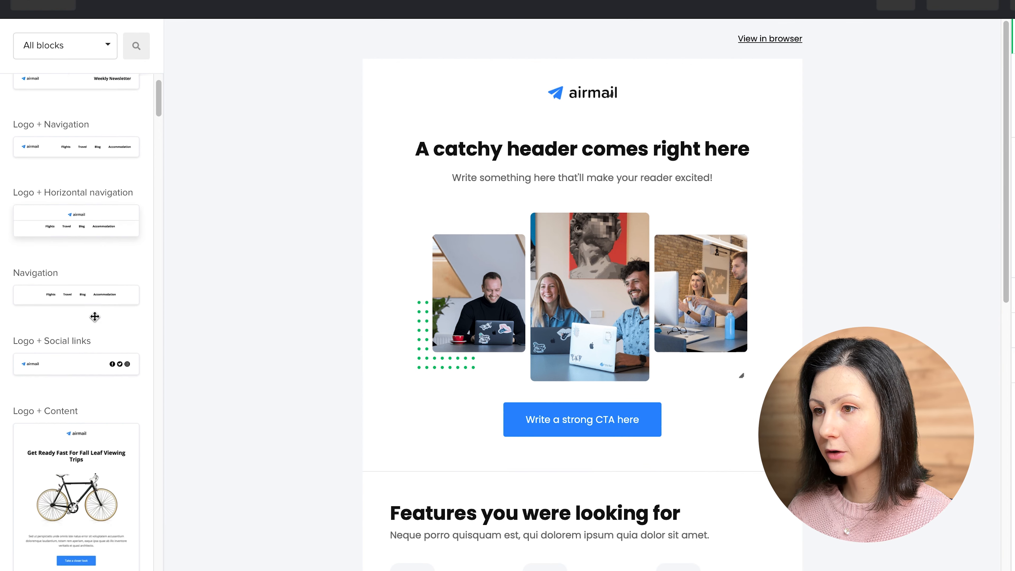
click(65, 47)
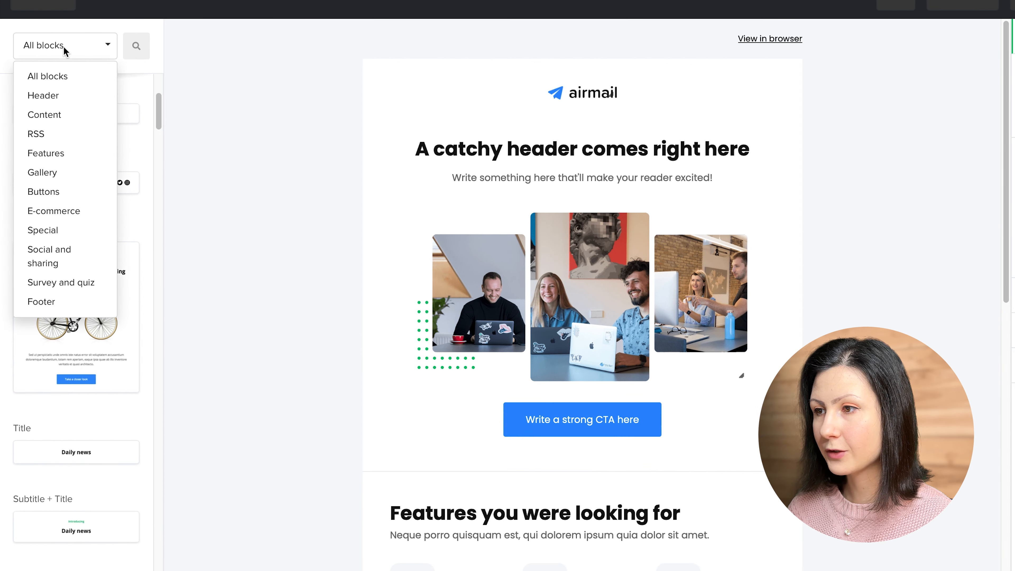
click(55, 96)
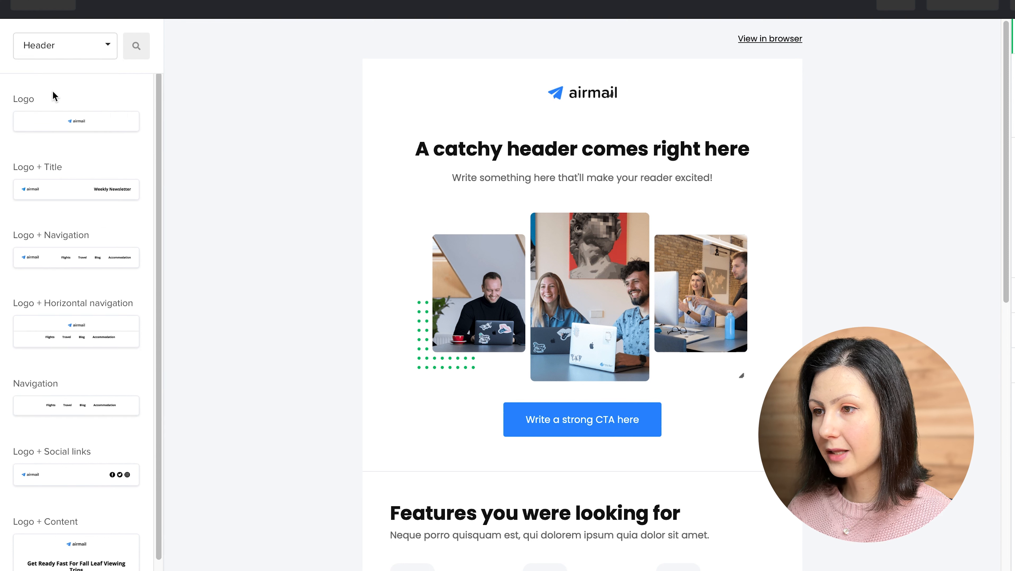
click(58, 50)
click(56, 114)
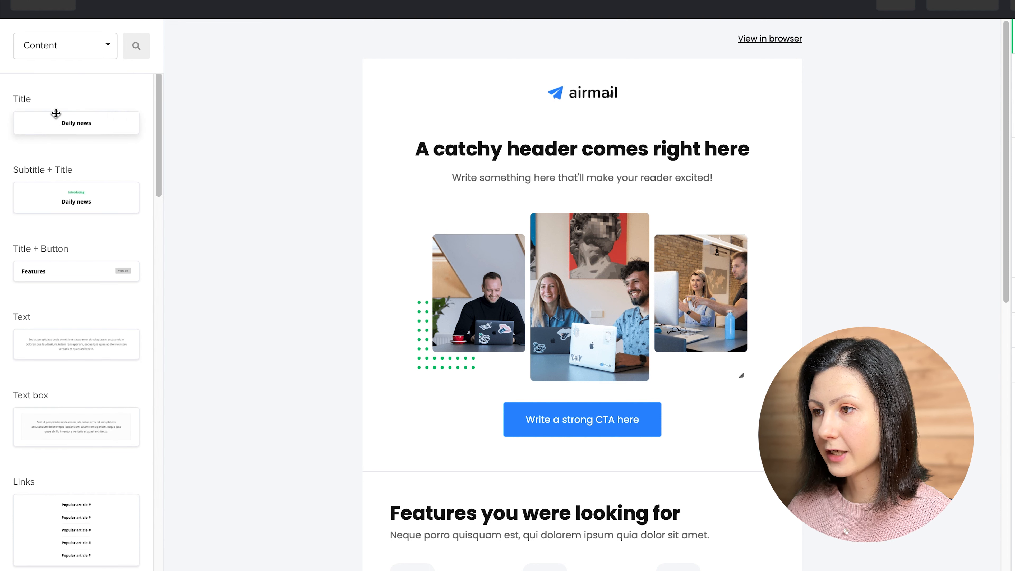
scroll(82, 356, down, 6)
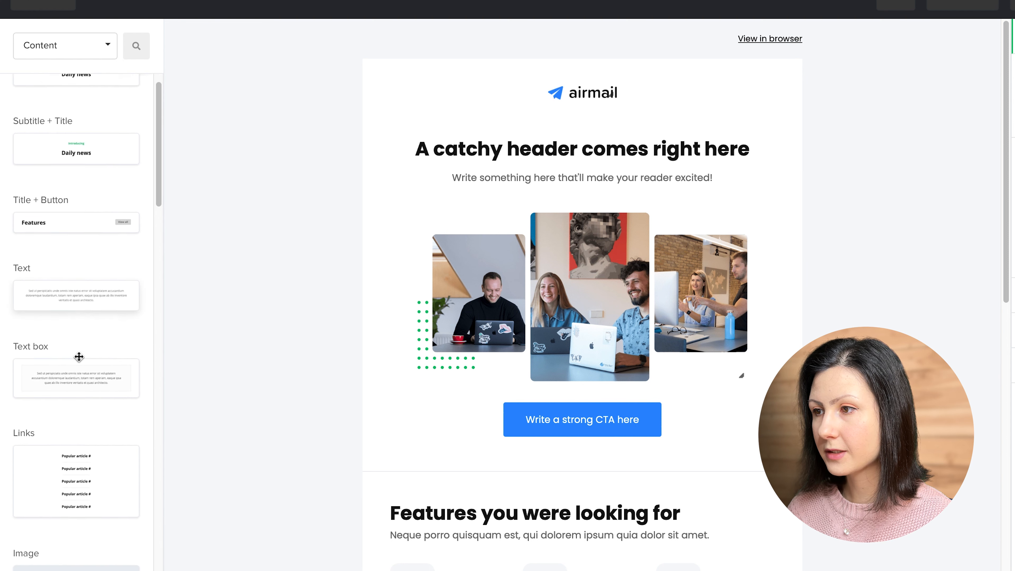
click(59, 50)
click(57, 189)
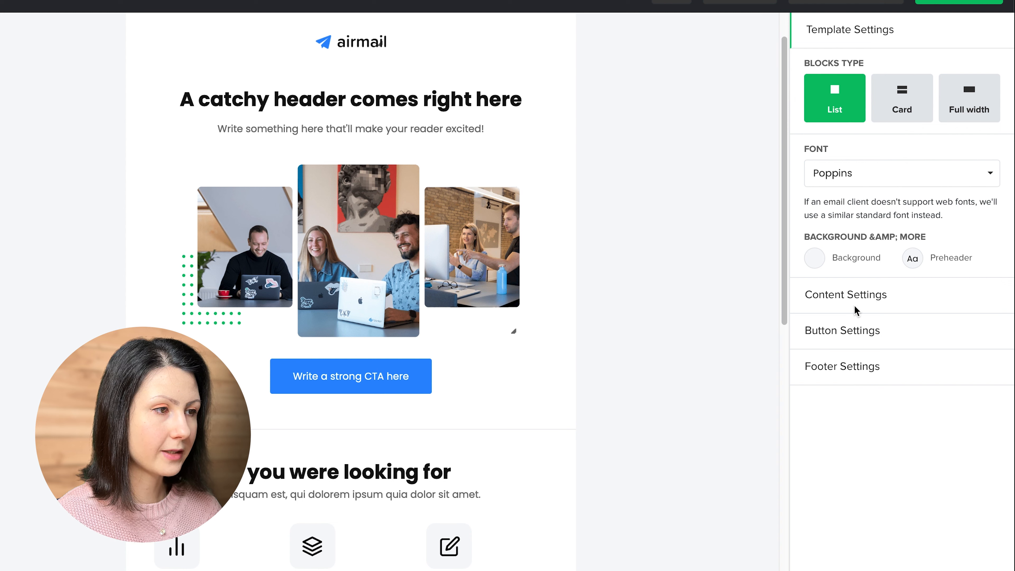
Examine the style options in the template's Content, Button and Footer Settings
click(841, 295)
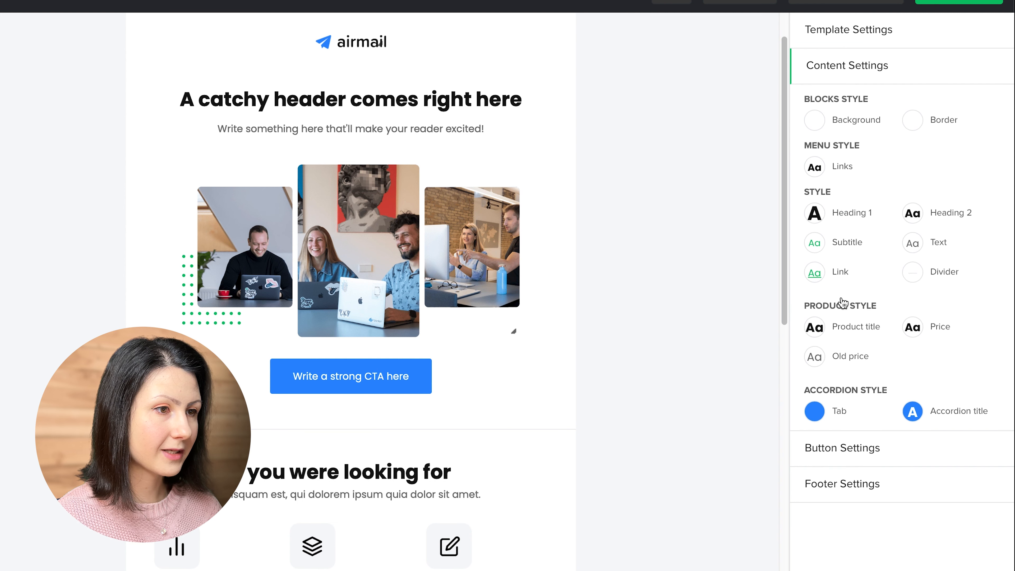
click(850, 450)
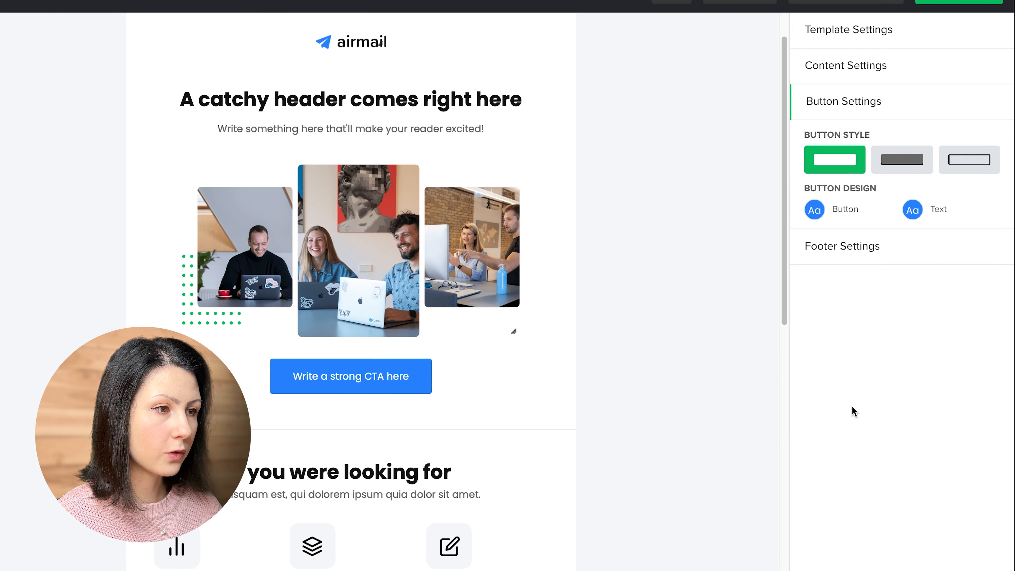
click(841, 246)
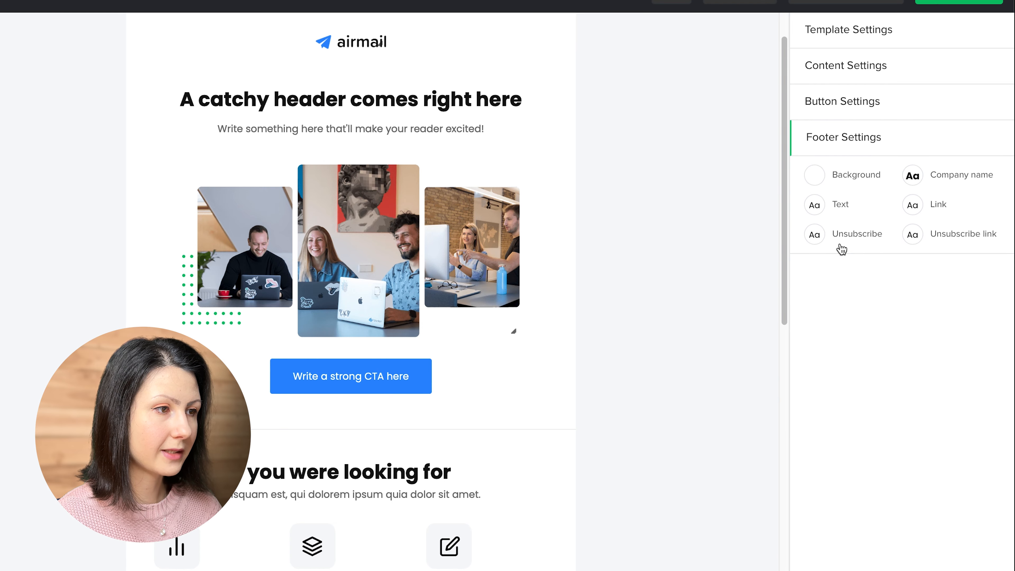
Try increasing the top and bottom padding of the team photo image block
mouse_move(511, 174)
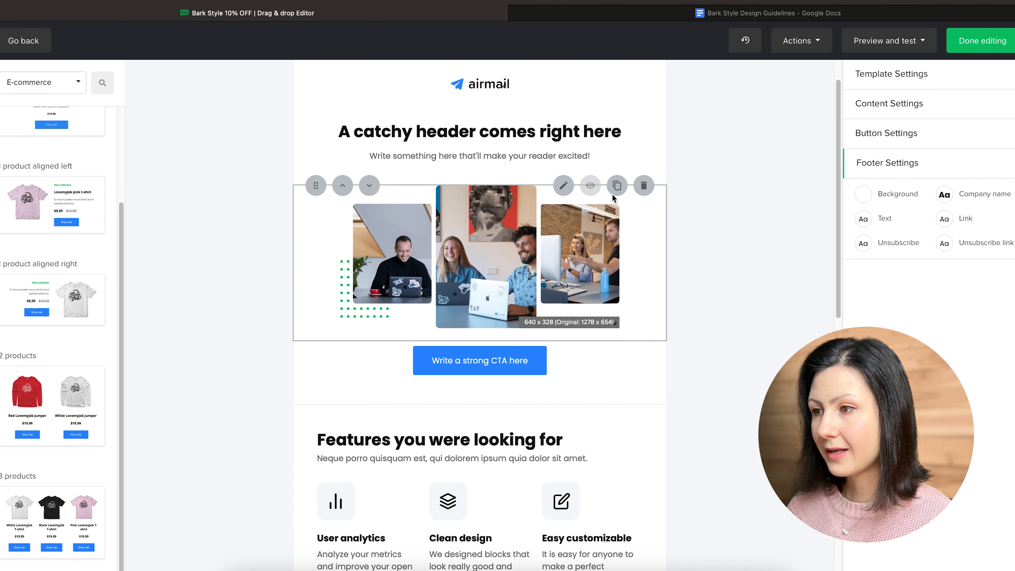
click(563, 186)
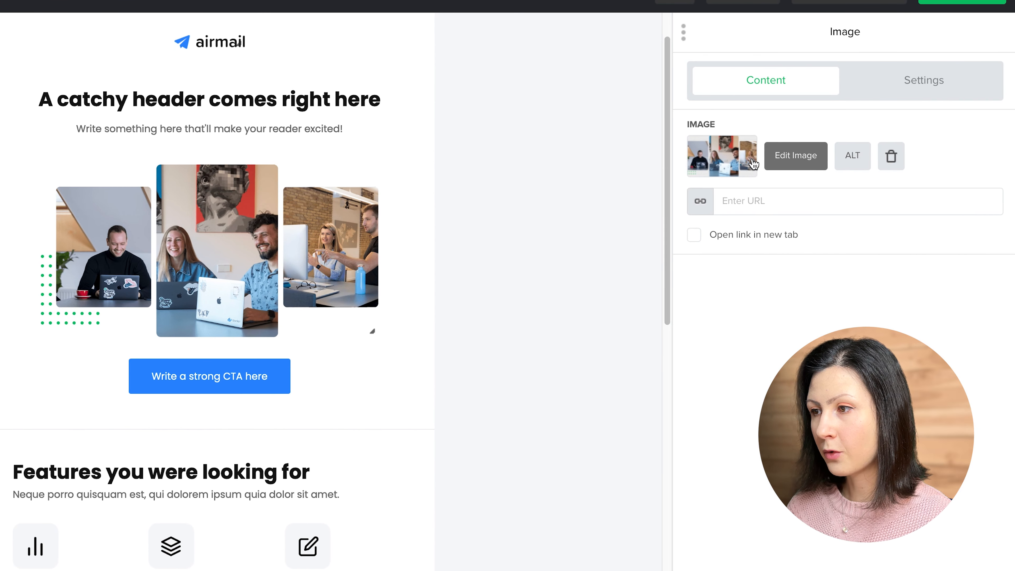
click(894, 95)
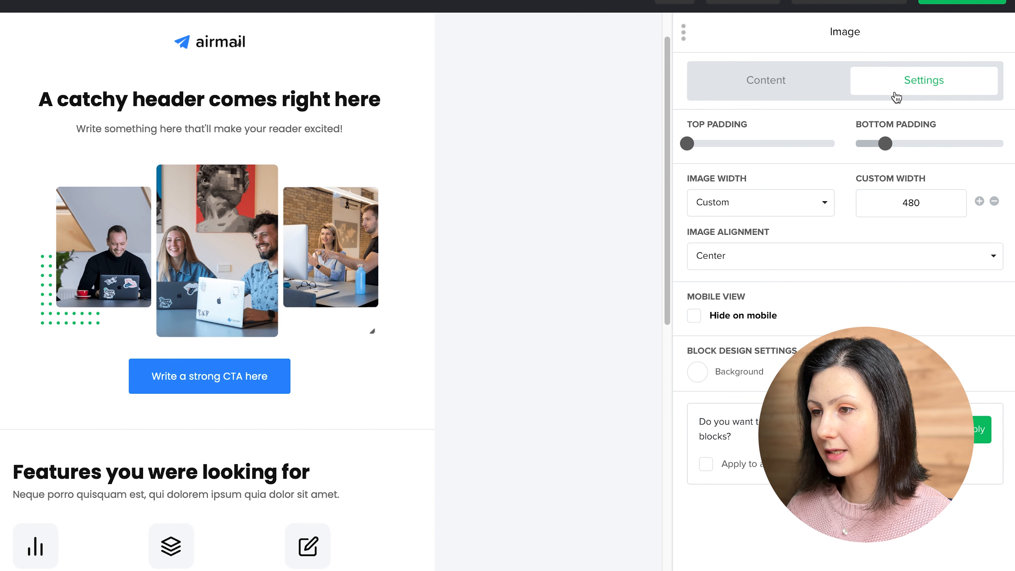
drag(885, 143, 915, 143)
click(703, 144)
click(719, 144)
click(731, 144)
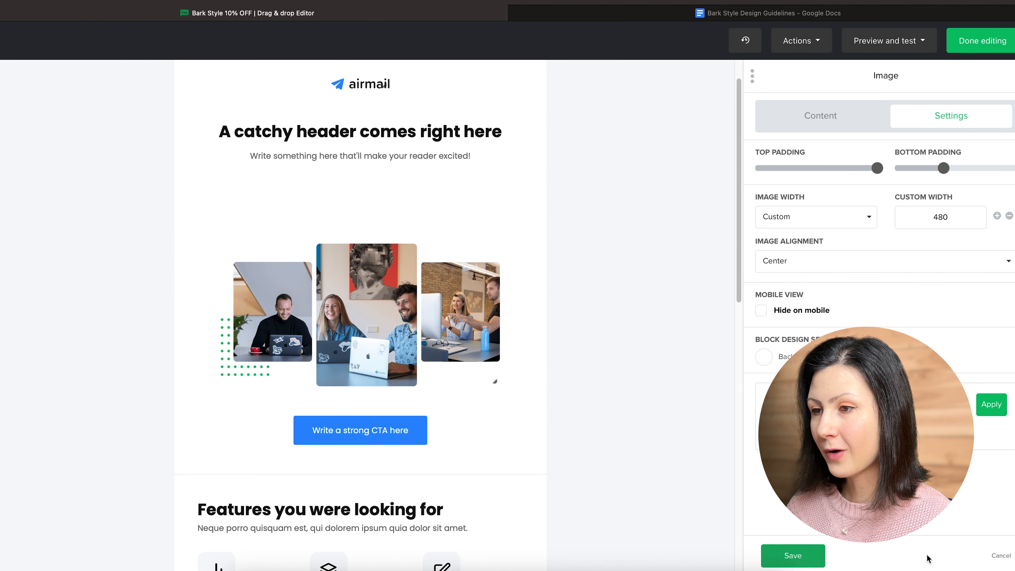
click(1000, 555)
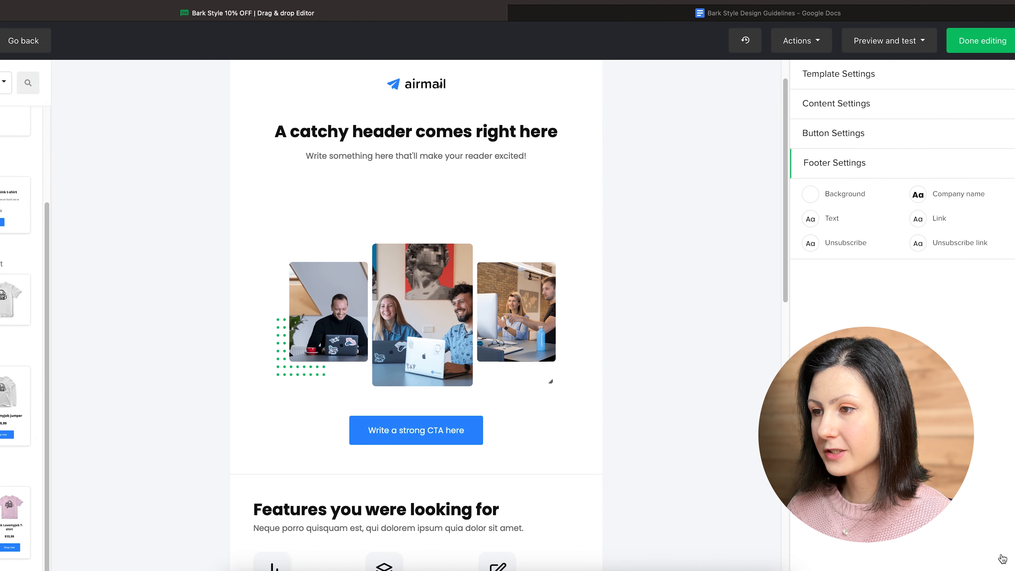
Delete the image, Features, Ready to start and Helpful links blocks, keeping the logo, header text, CTA button and footer
scroll(756, 416, up, 2)
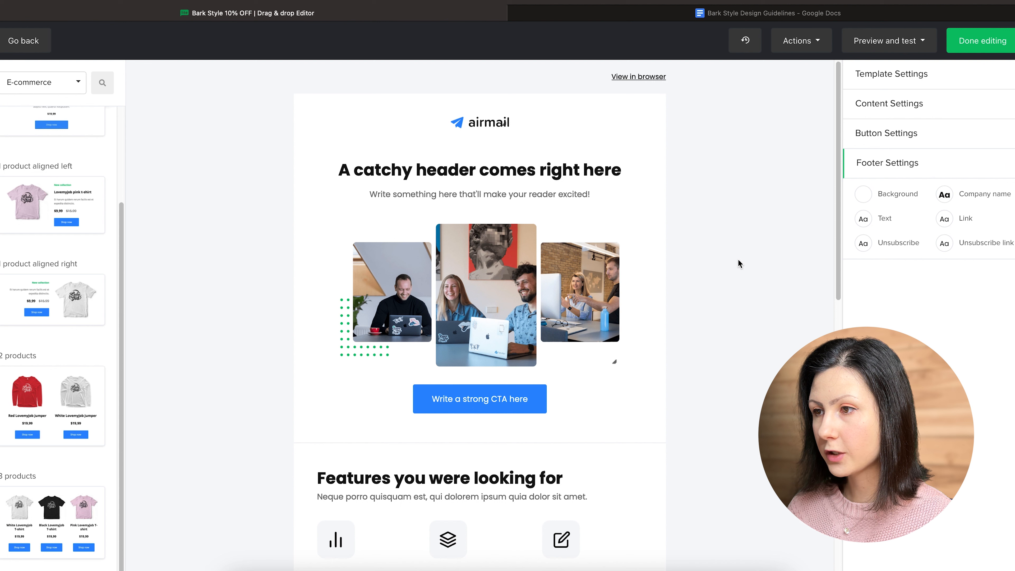
mouse_move(627, 283)
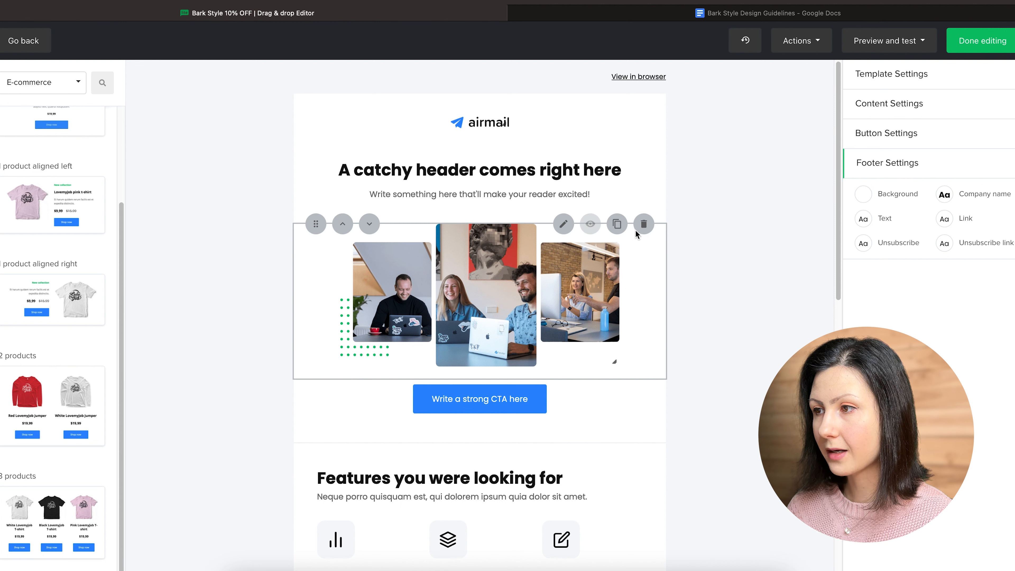
click(643, 225)
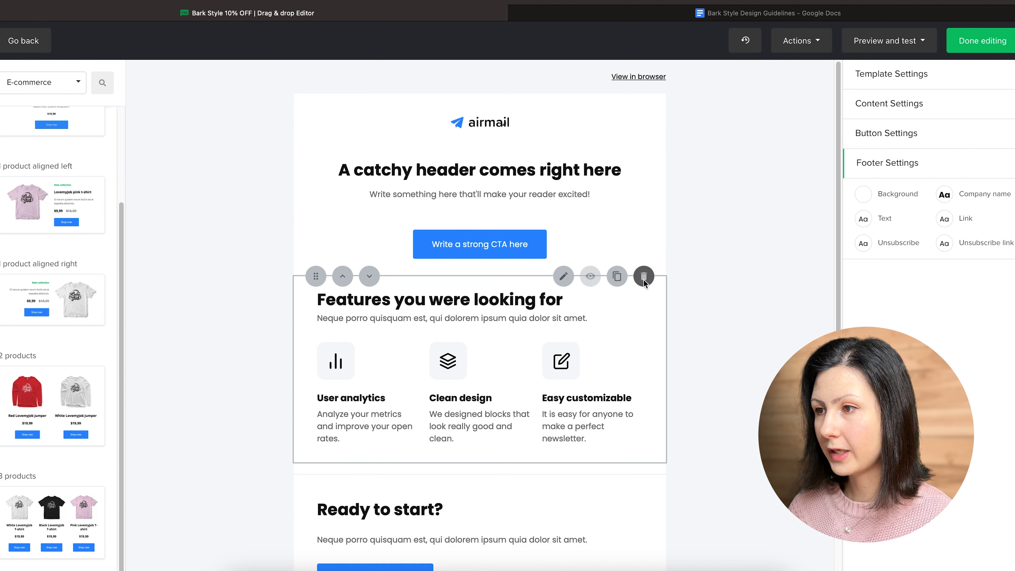
click(644, 276)
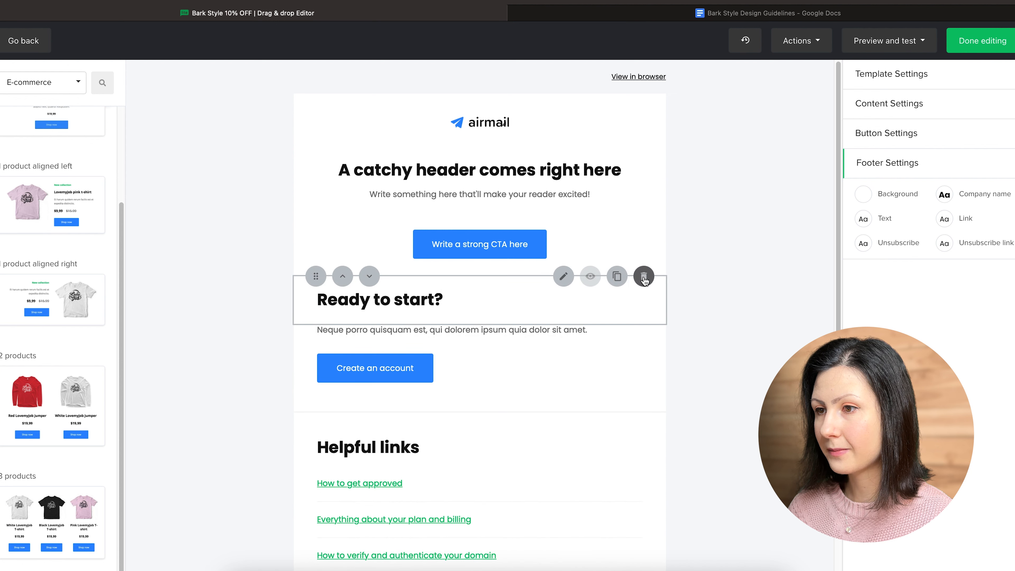
click(644, 276)
click(644, 276)
click(644, 277)
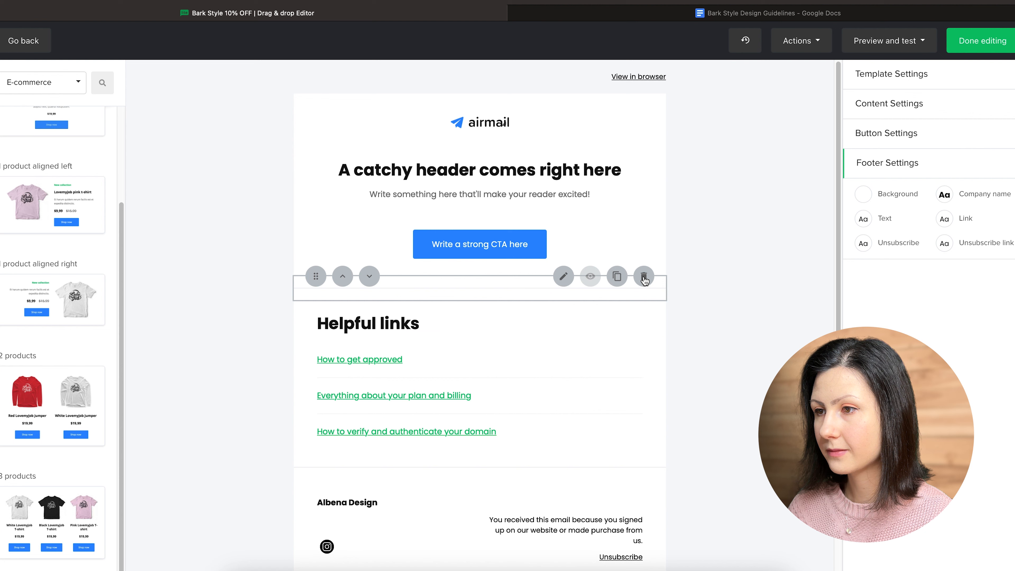
click(644, 276)
click(644, 276)
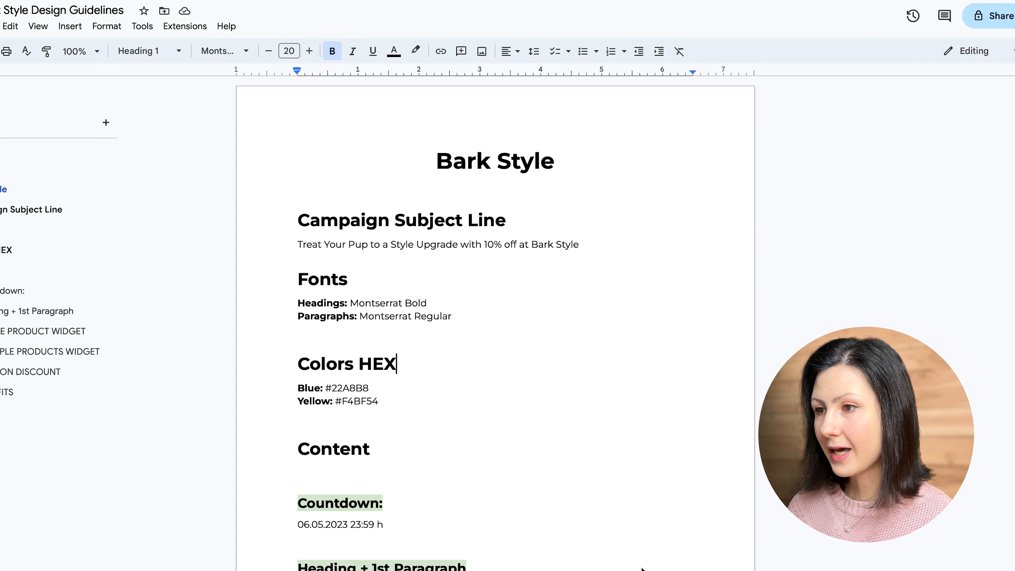
Switch to the Bark Style Design Guidelines in Google Docs and review the fonts, HEX colors and section content
scroll(642, 568, down, 3)
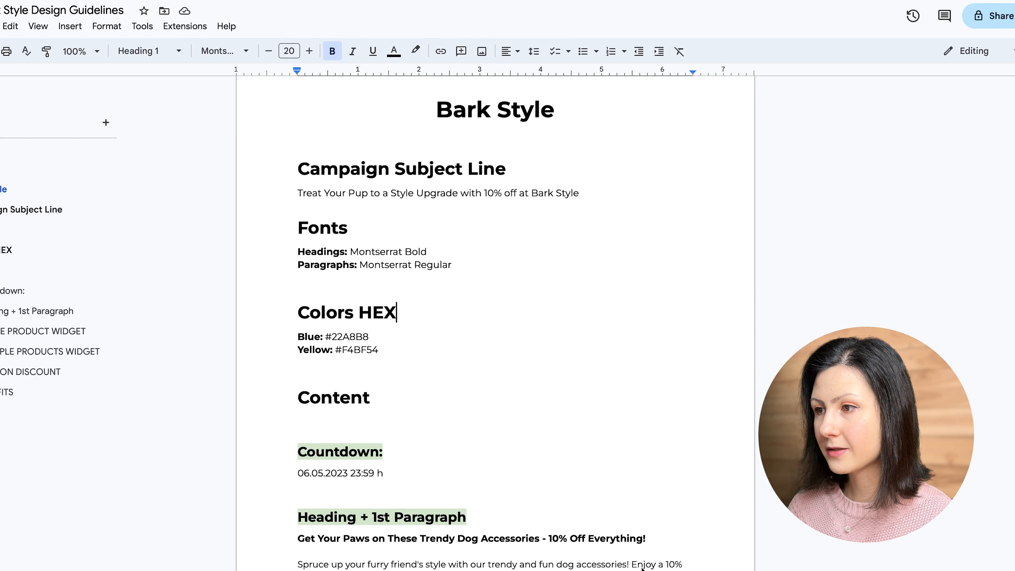
scroll(641, 568, down, 3)
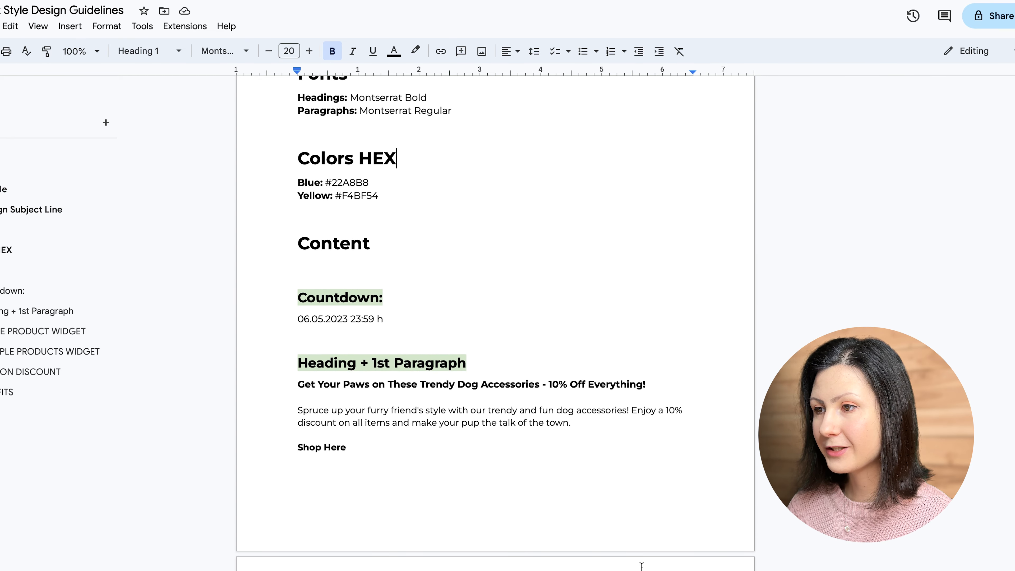
scroll(641, 566, down, 3)
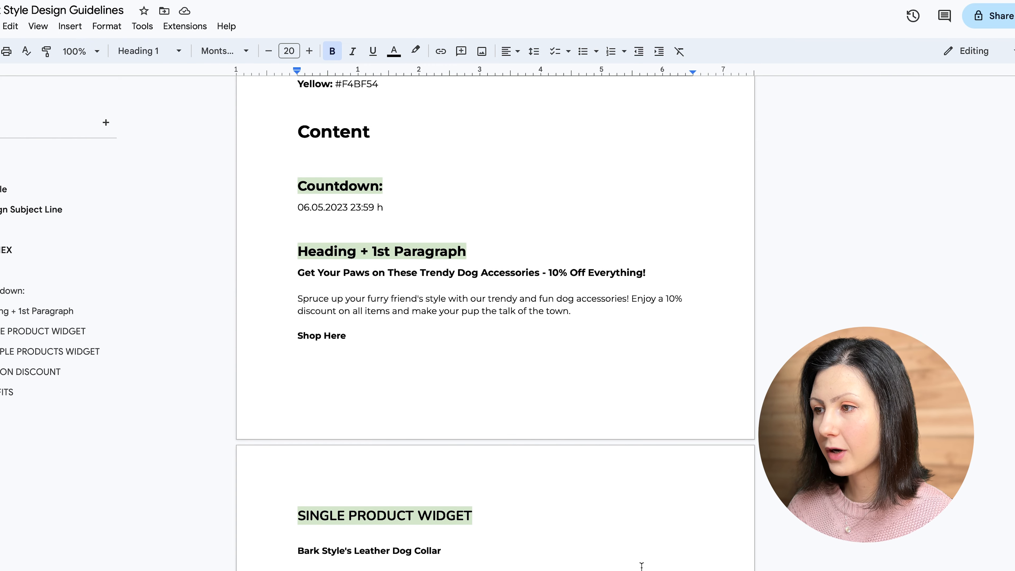
scroll(641, 566, down, 3)
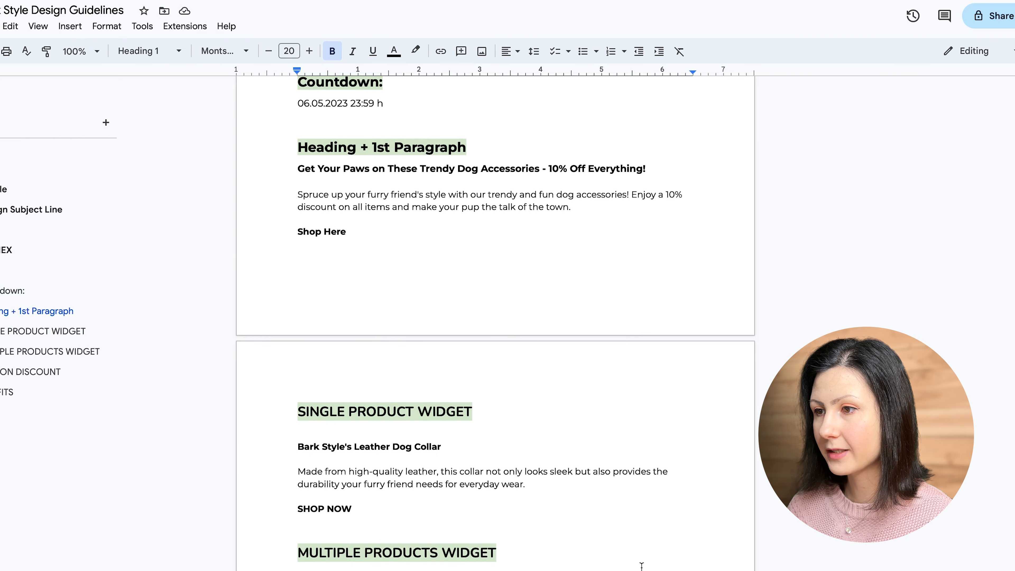
scroll(641, 566, down, 3)
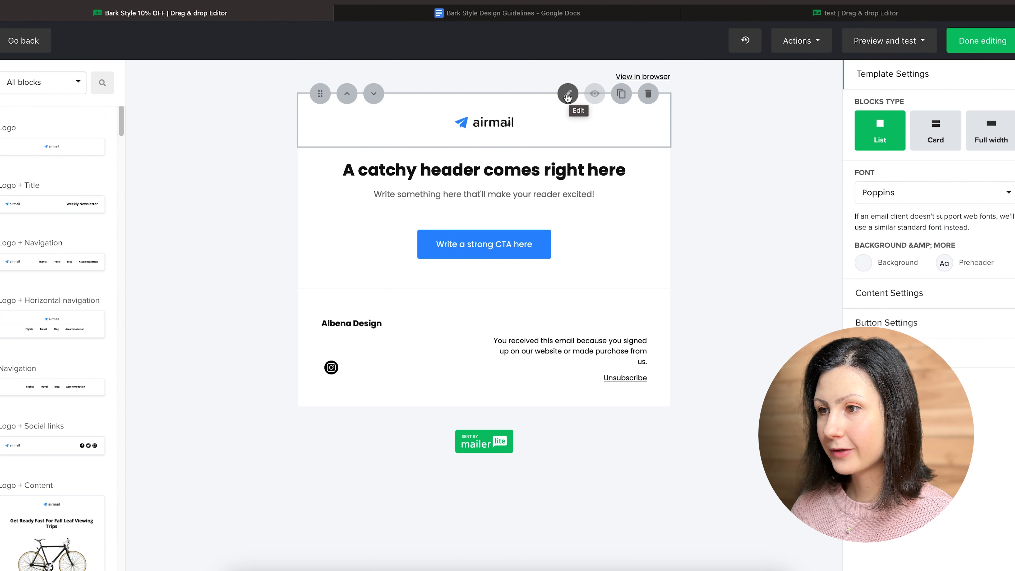
Replace the airmail logo with bark-style-2.png from the Bark Style folder and enlarge it slightly
click(568, 95)
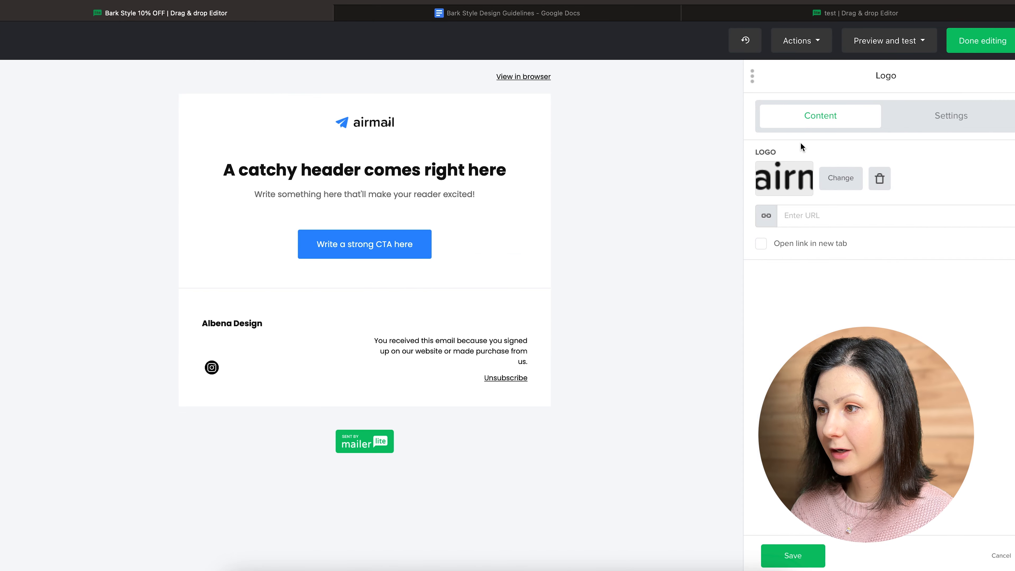
click(838, 178)
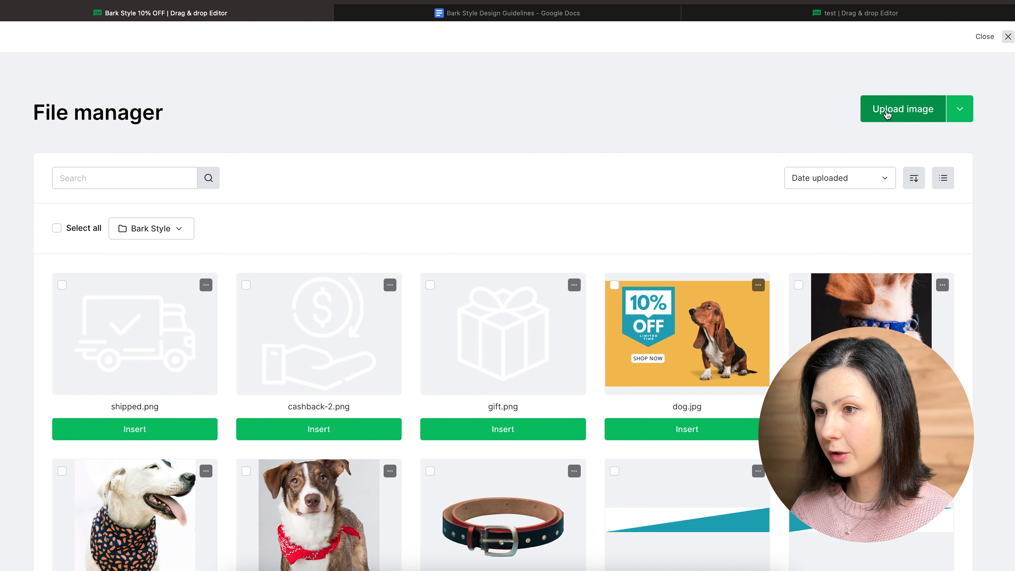
click(961, 112)
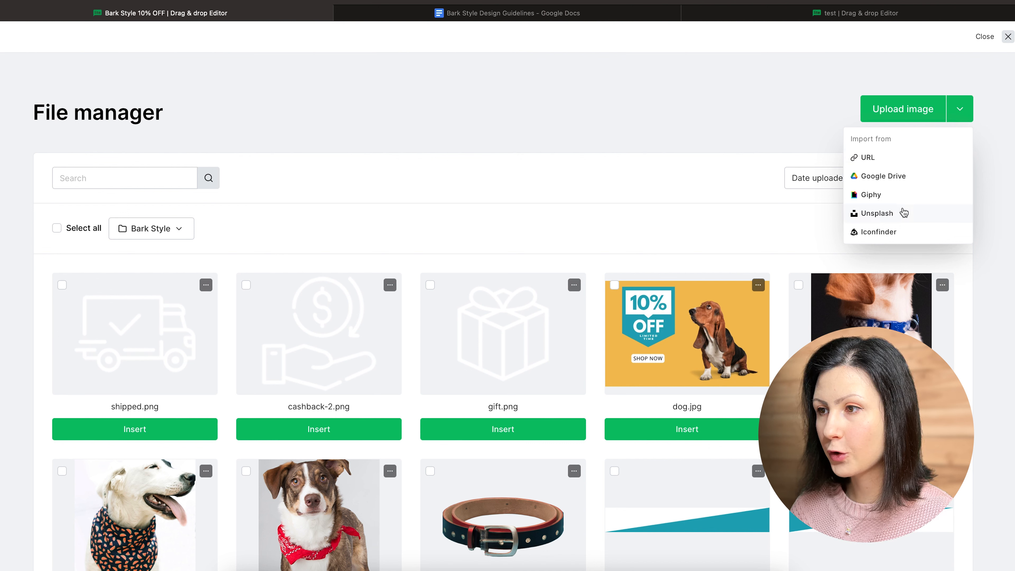
click(957, 116)
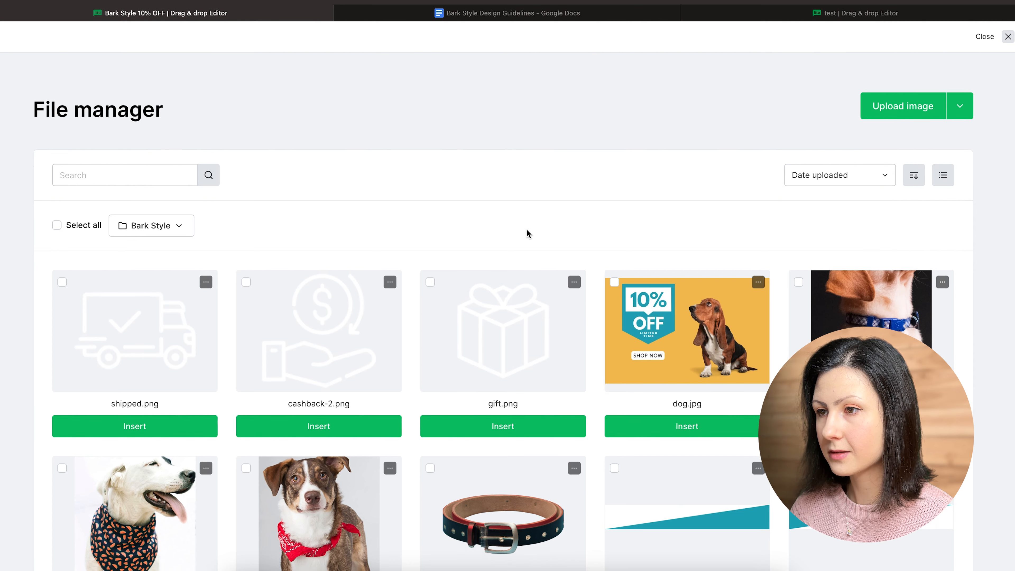
scroll(529, 234, down, 5)
scroll(528, 230, down, 3)
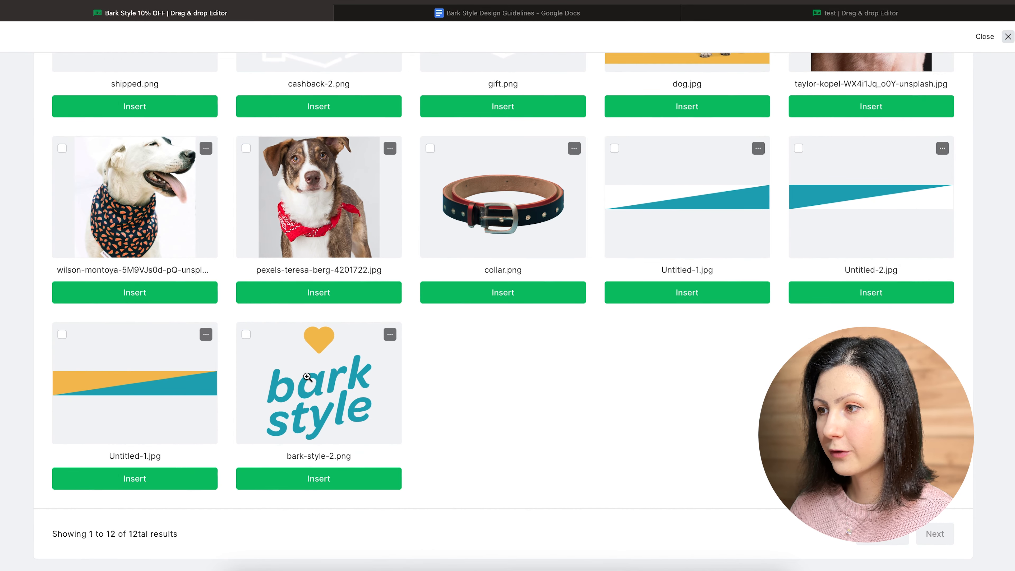
click(322, 479)
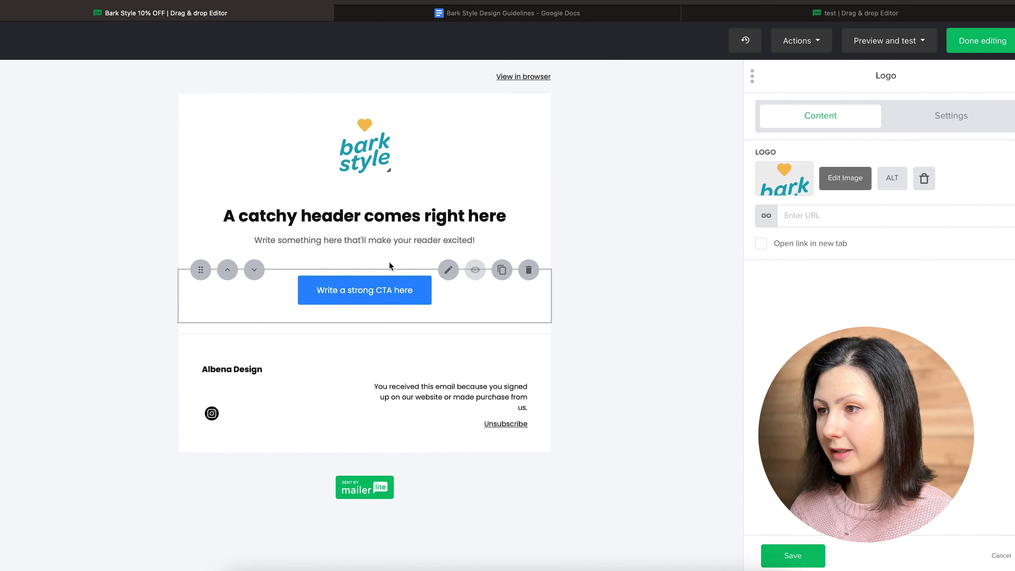
drag(389, 170, 404, 186)
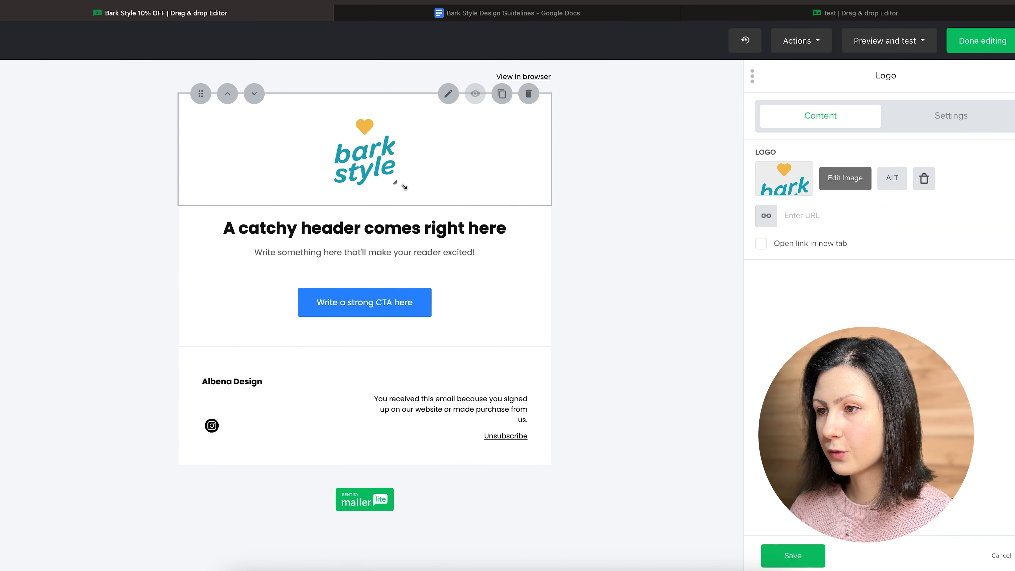
click(618, 547)
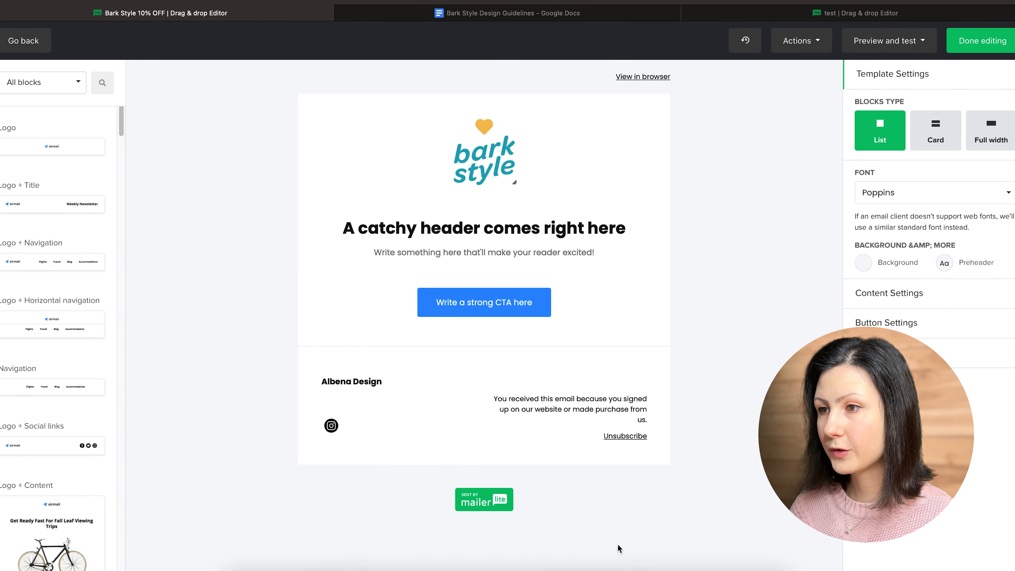
Add an Image block from the Content category between the logo and the header text
click(44, 82)
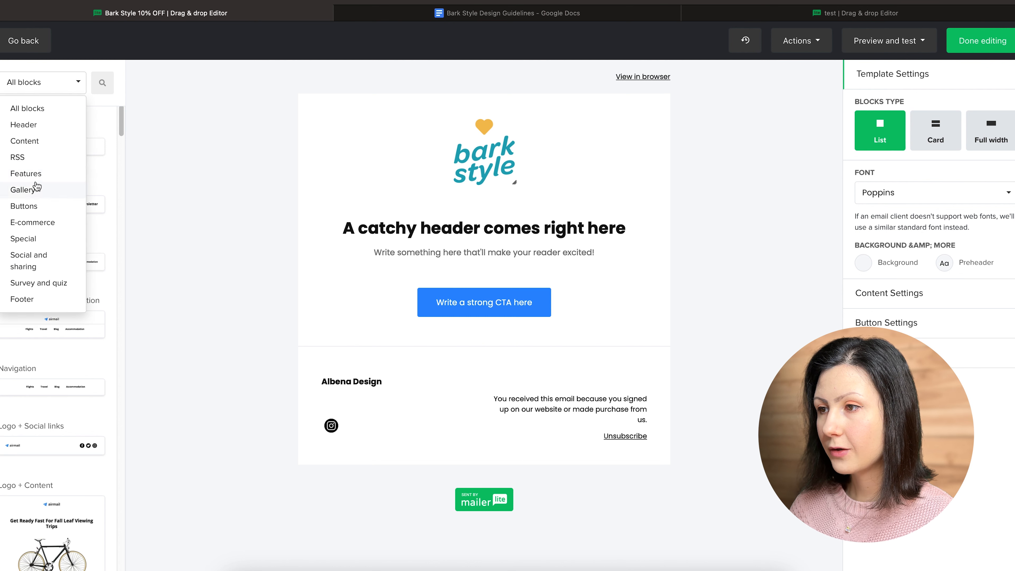
click(28, 145)
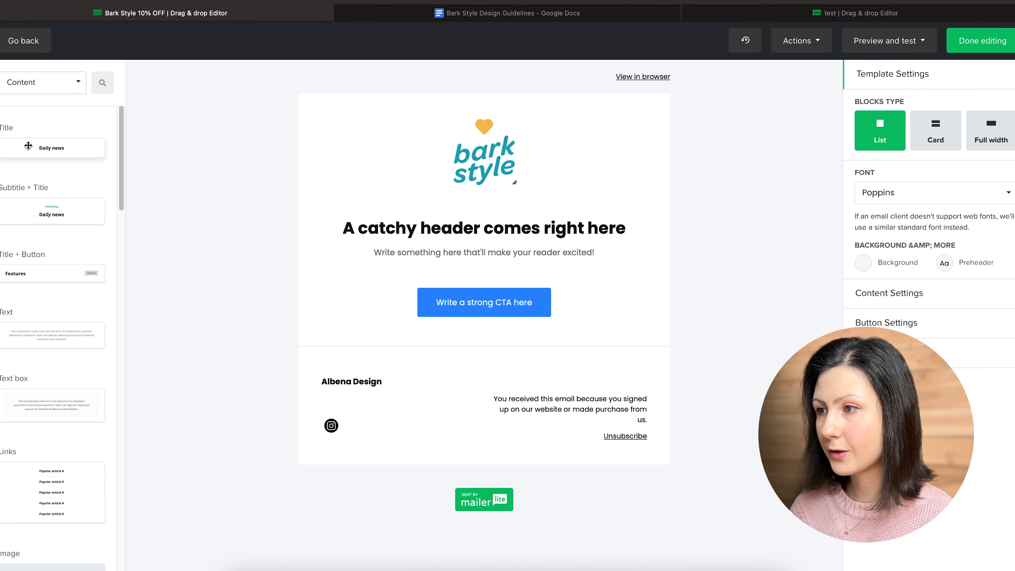
scroll(46, 267, down, 5)
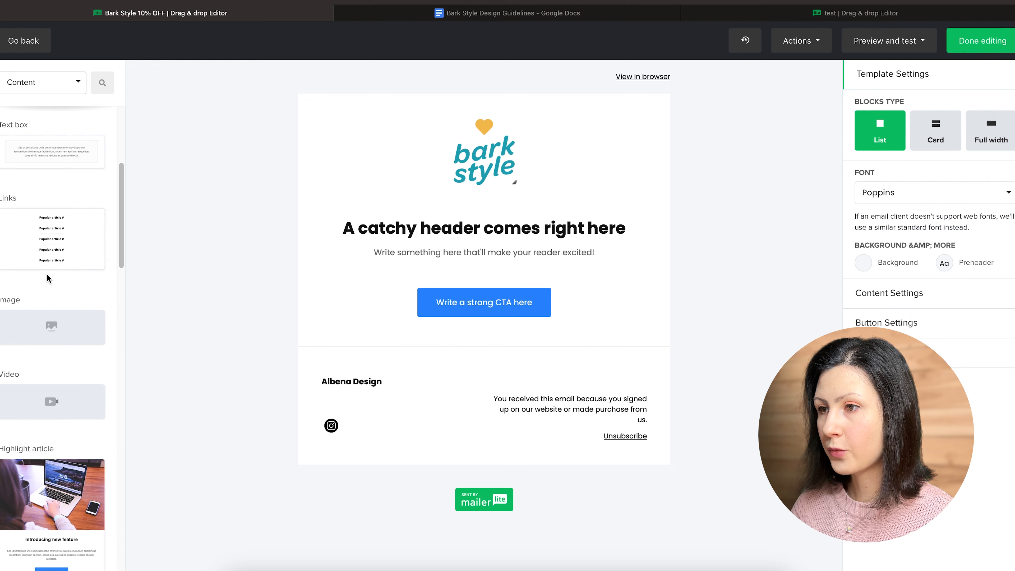
drag(14, 332, 365, 216)
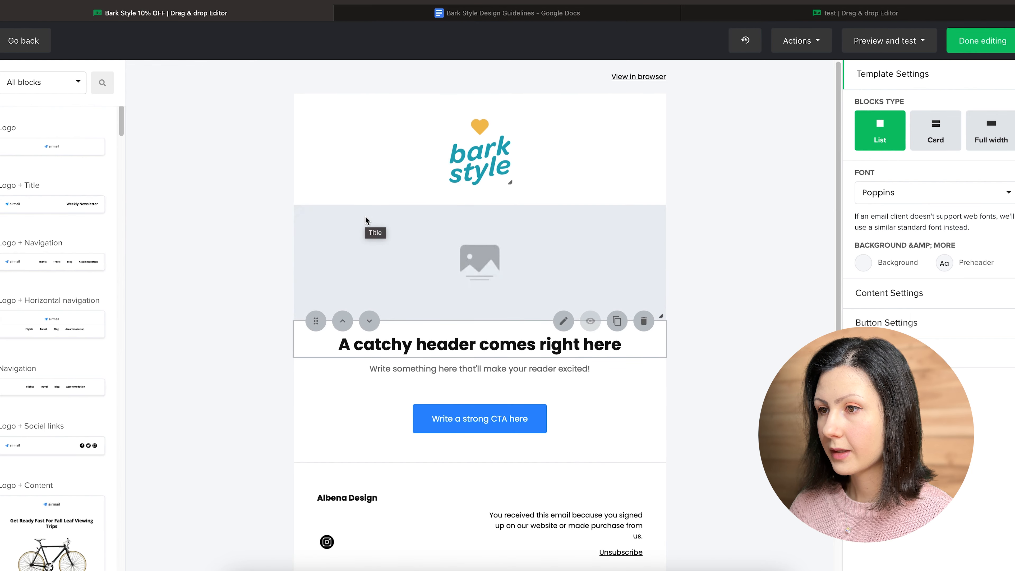
Insert an "Article with image background" content block below the empty image block
click(38, 83)
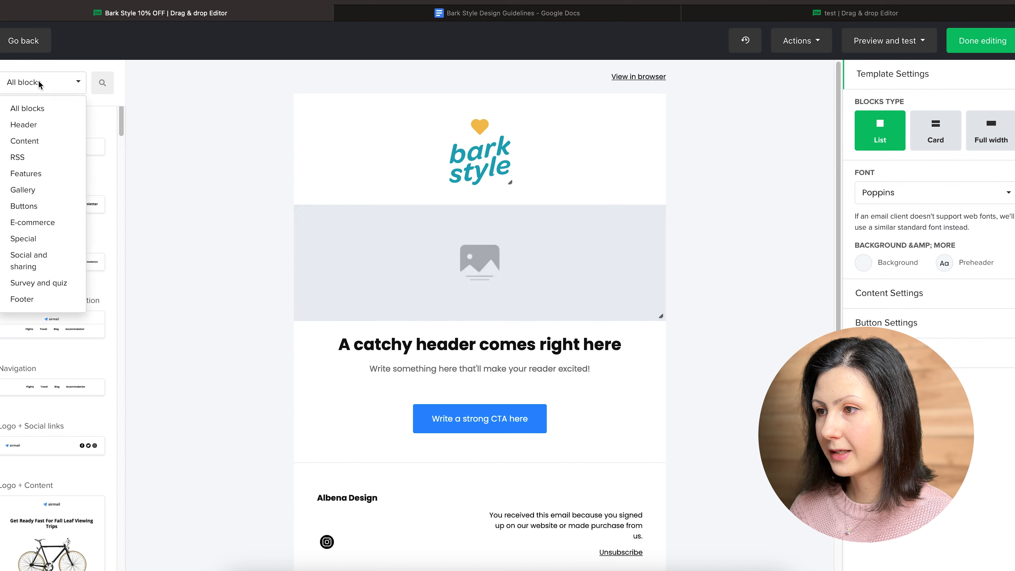
click(34, 140)
scroll(46, 242, down, 10)
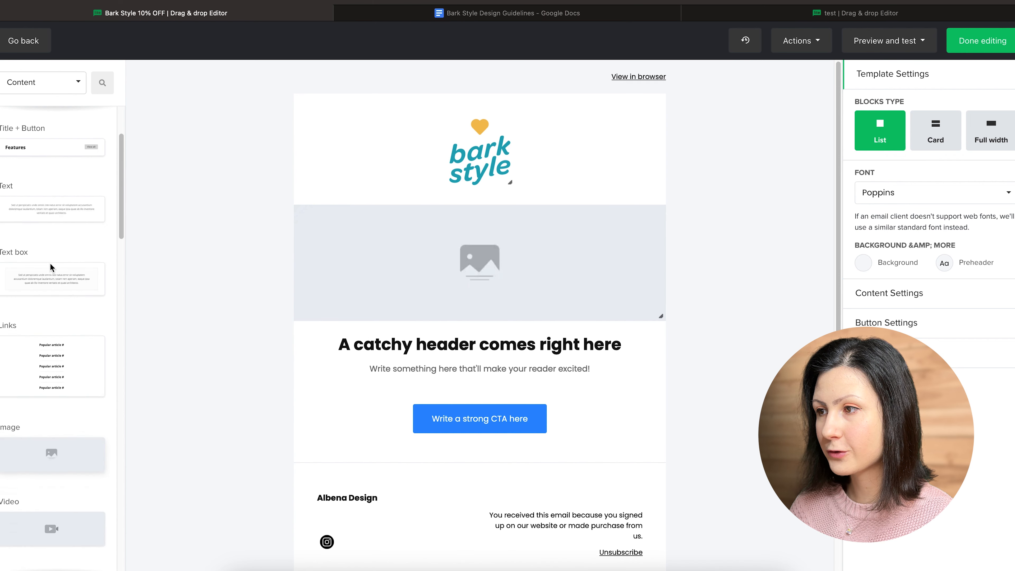
scroll(51, 267, down, 3)
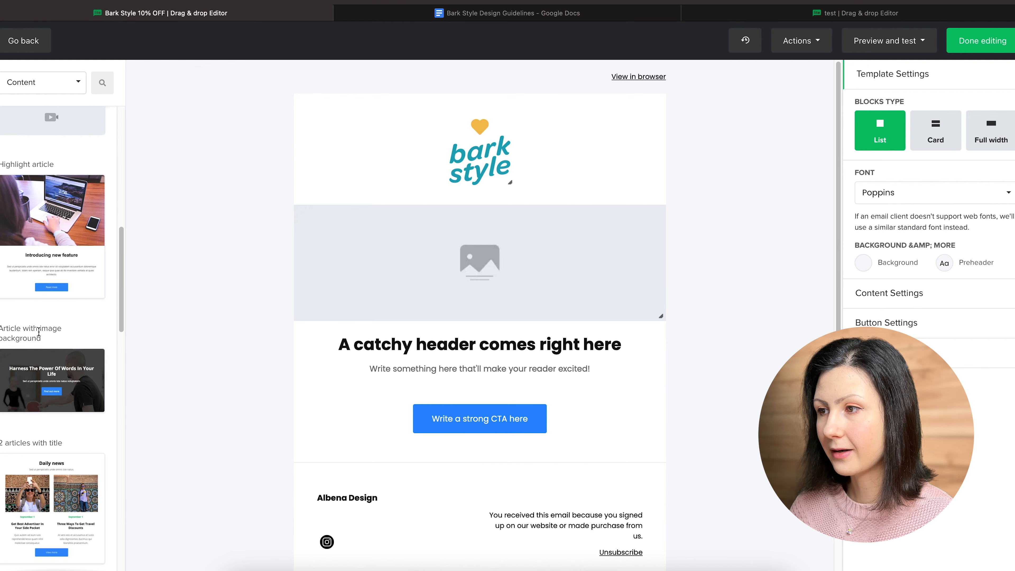
drag(52, 380, 331, 321)
scroll(332, 326, down, 1)
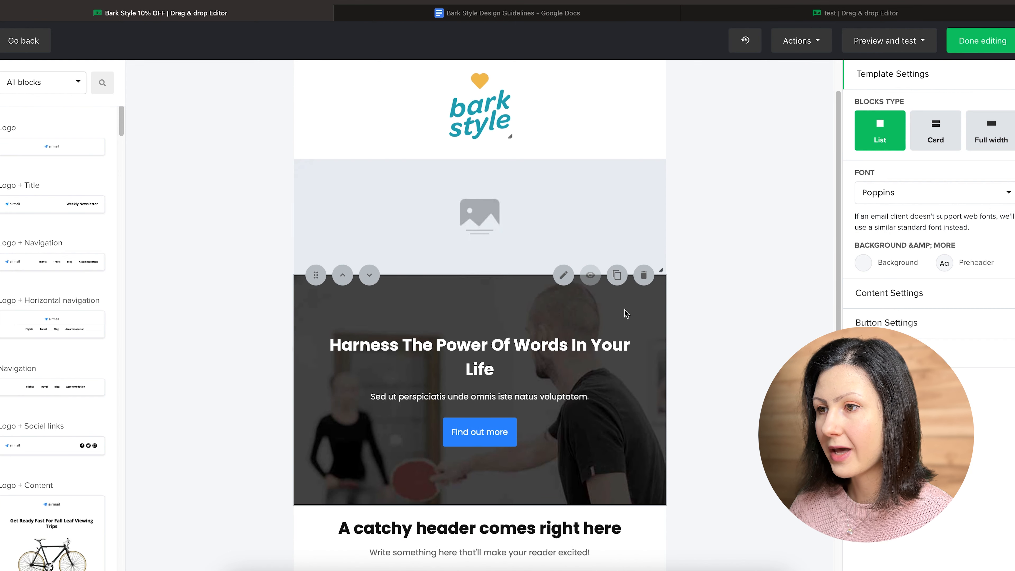
Insert a Countdown block from the Special category between the image-background article and the header text
scroll(619, 319, down, 6)
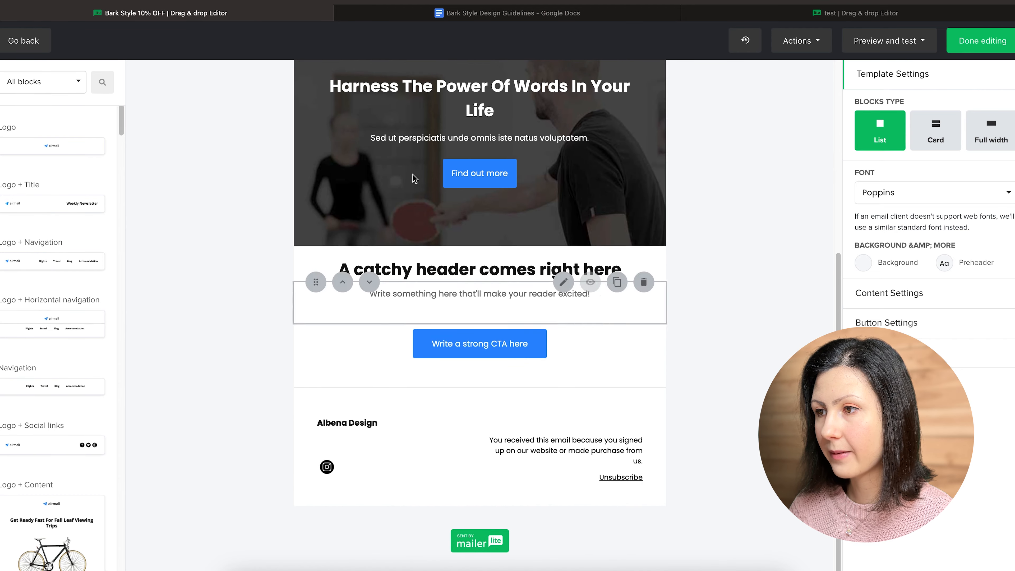
click(29, 84)
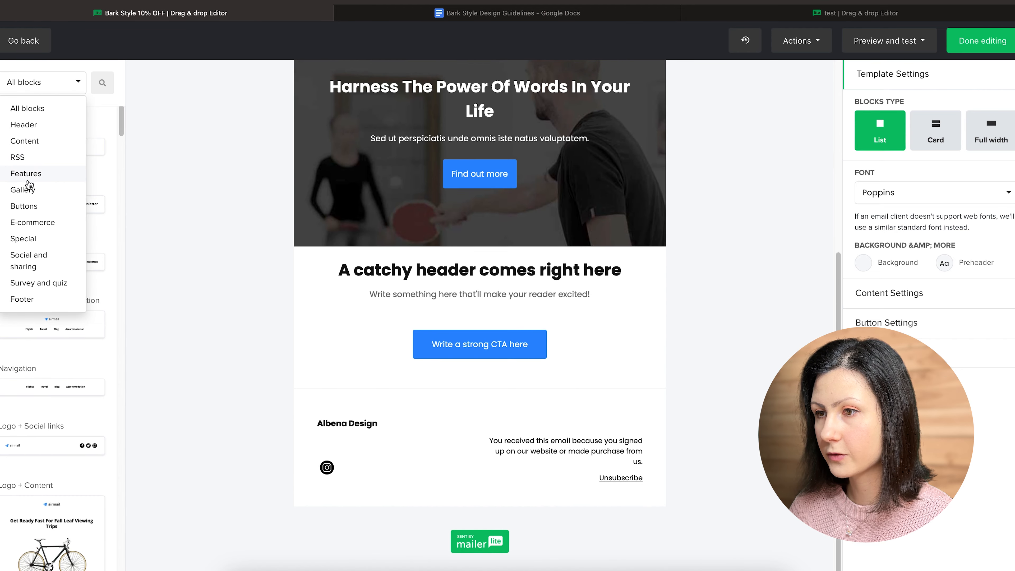
click(28, 238)
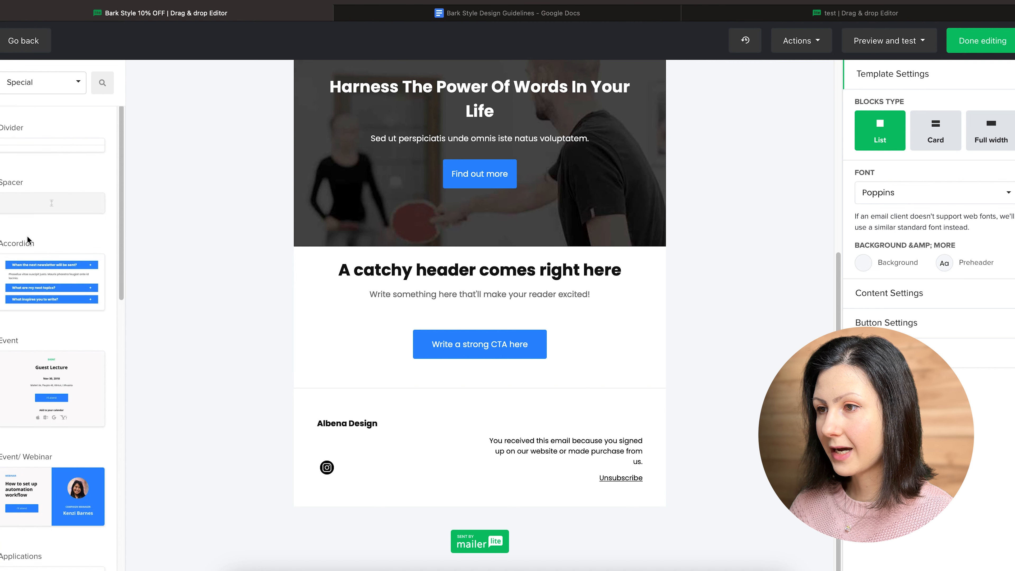
scroll(27, 237, down, 7)
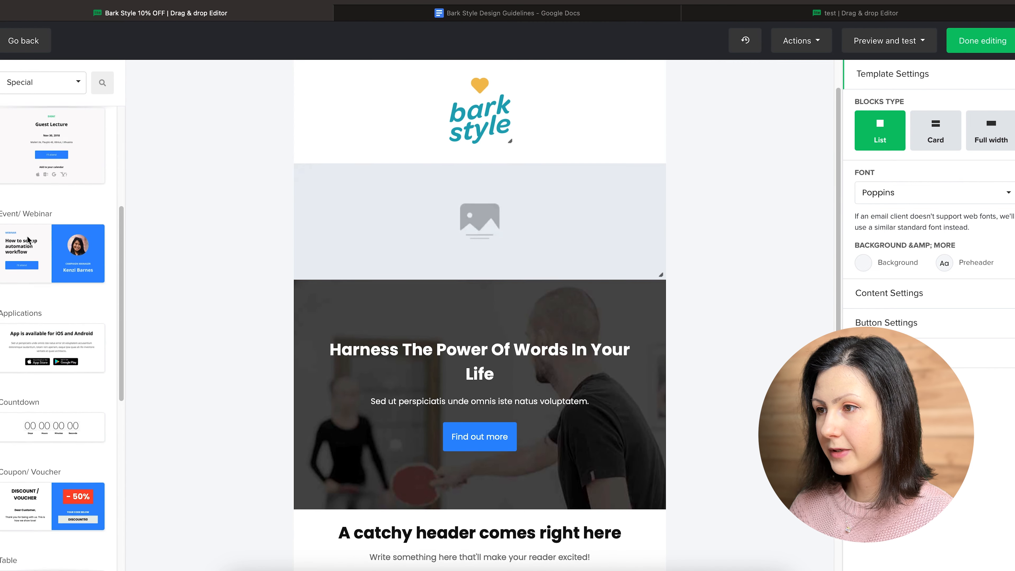
scroll(32, 286, down, 2)
scroll(328, 415, down, 4)
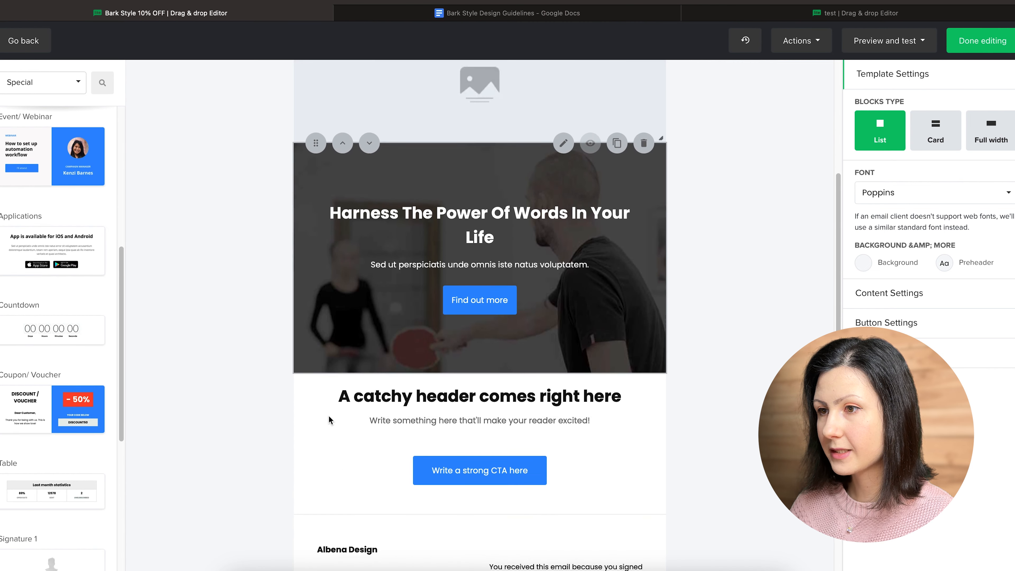
drag(49, 328, 350, 213)
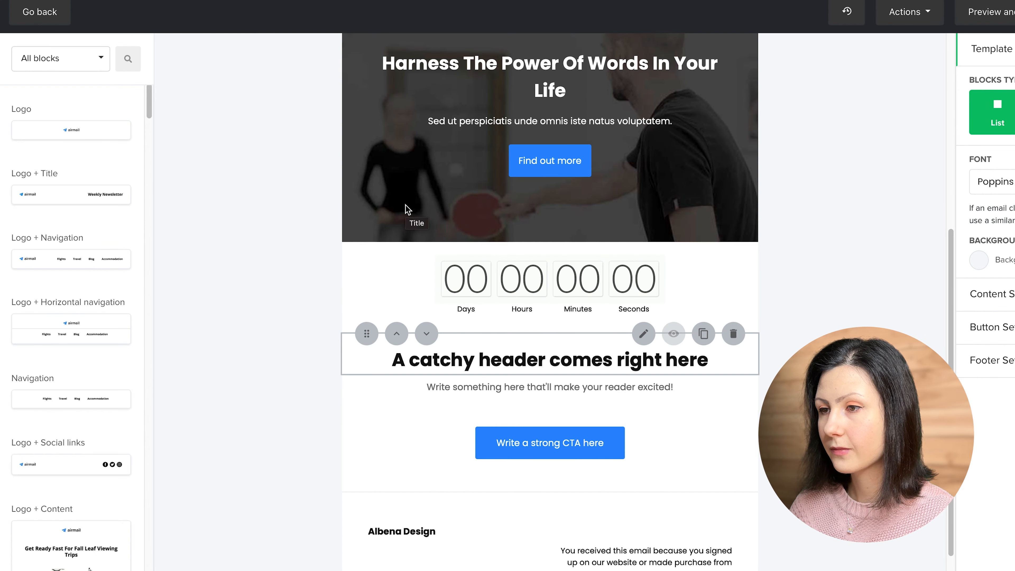
Add the E-commerce "1 product aligned left" block below the CTA button
click(46, 59)
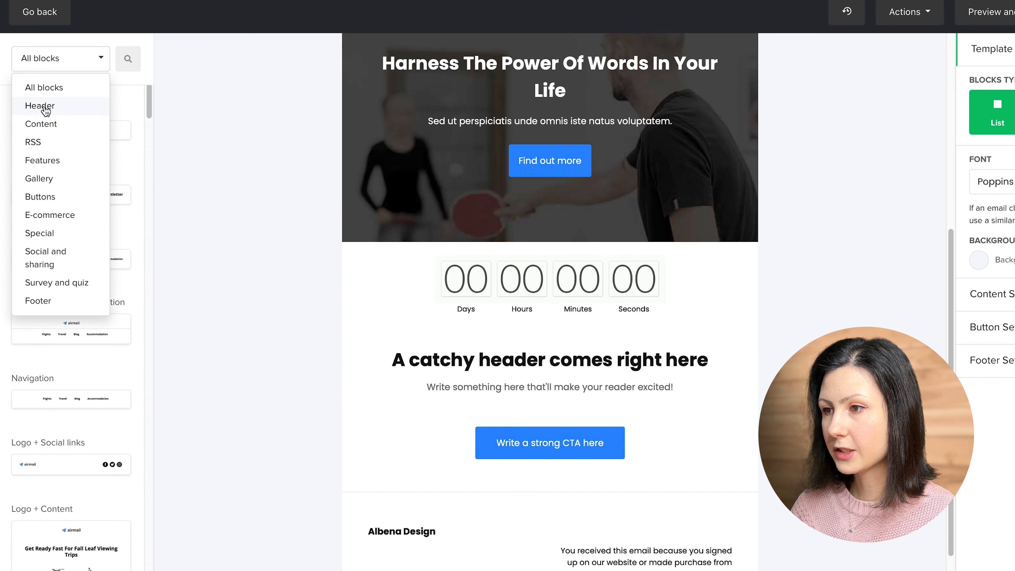
click(56, 218)
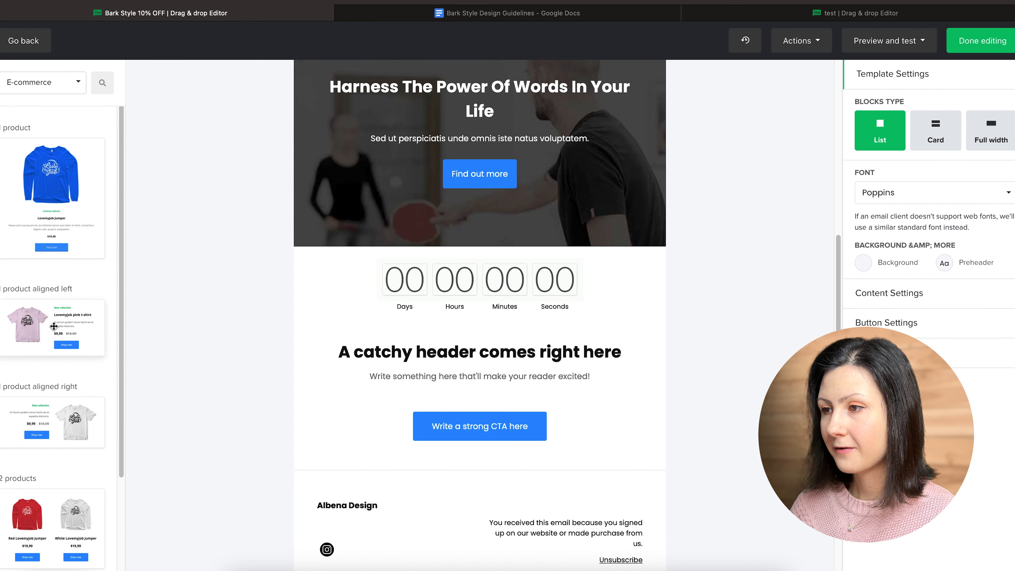
drag(24, 327, 363, 457)
Add the E-commerce "3 products" block beneath the single pink t-shirt product
scroll(364, 456, down, 6)
click(46, 82)
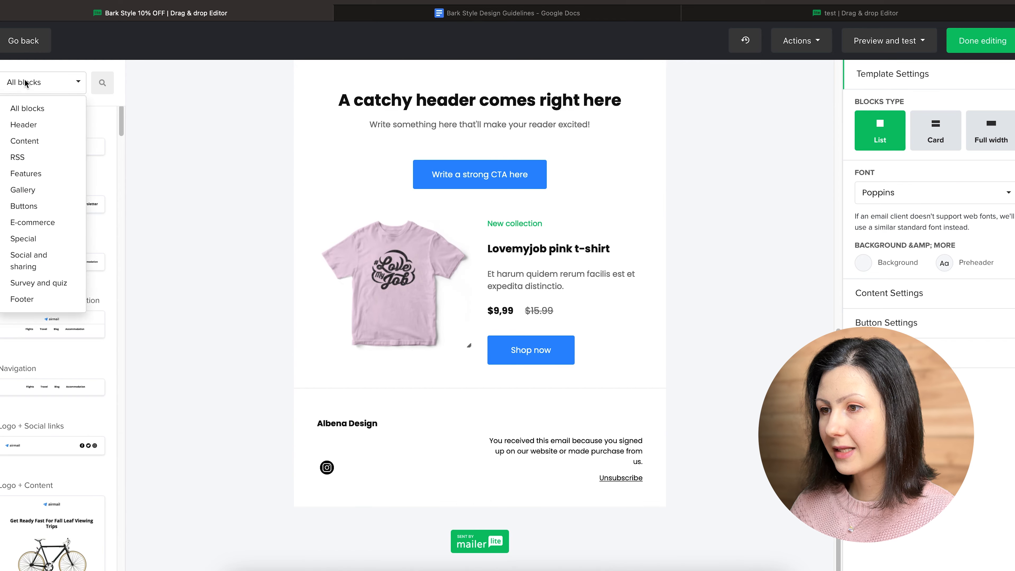
click(28, 220)
scroll(32, 219, down, 3)
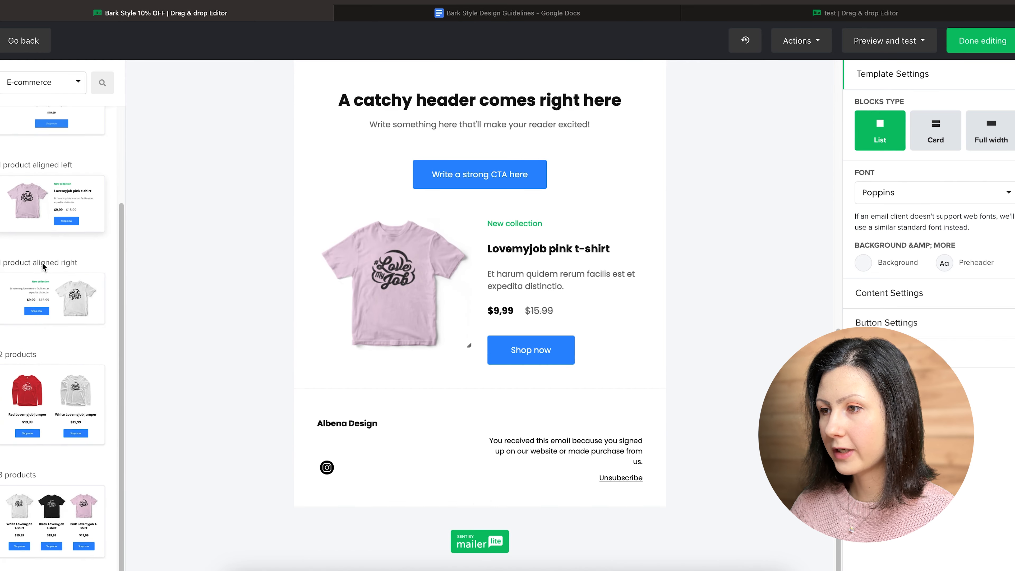
drag(40, 510, 438, 374)
Insert the "Highlight 3 features" block between the three products and the footer
scroll(430, 417, down, 5)
click(46, 82)
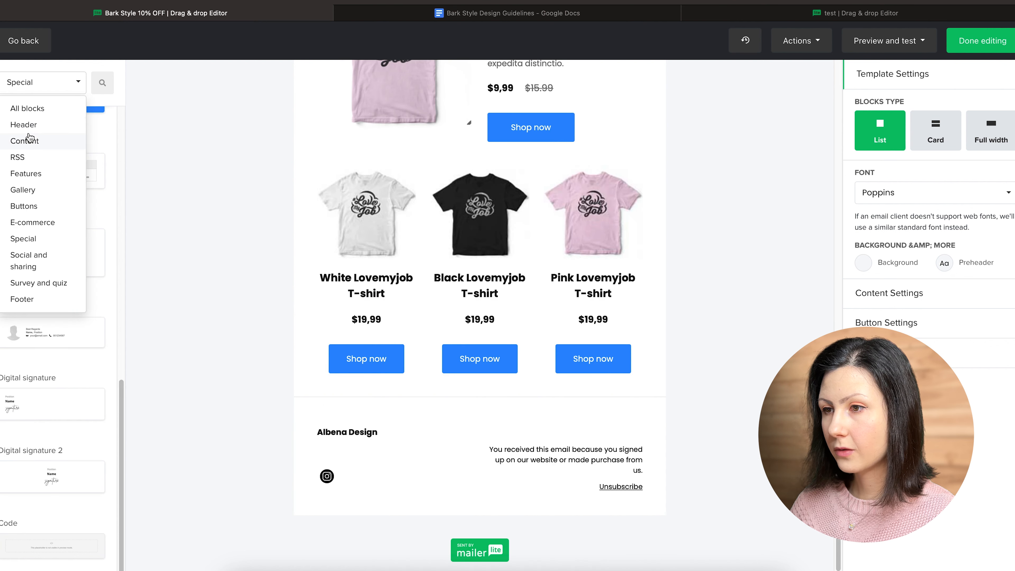
click(28, 170)
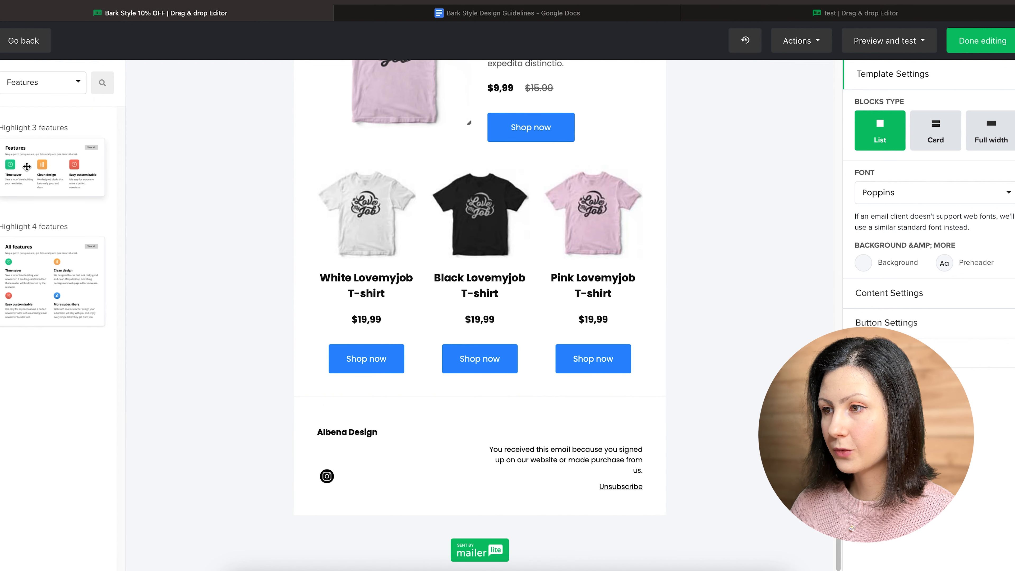
drag(20, 164, 342, 374)
Add the first Social and sharing block between the Features section and the footer
scroll(343, 375, down, 5)
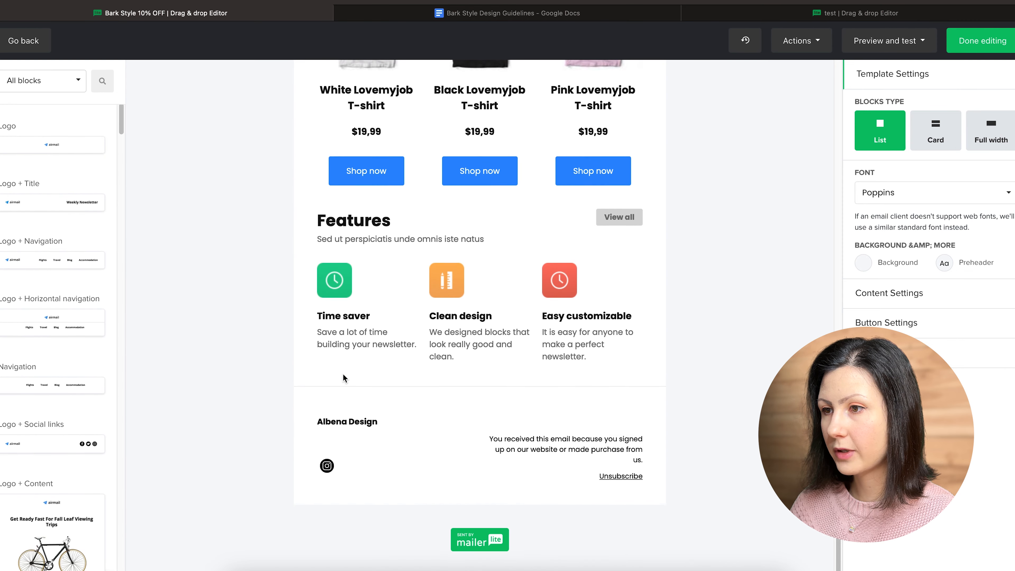
click(37, 86)
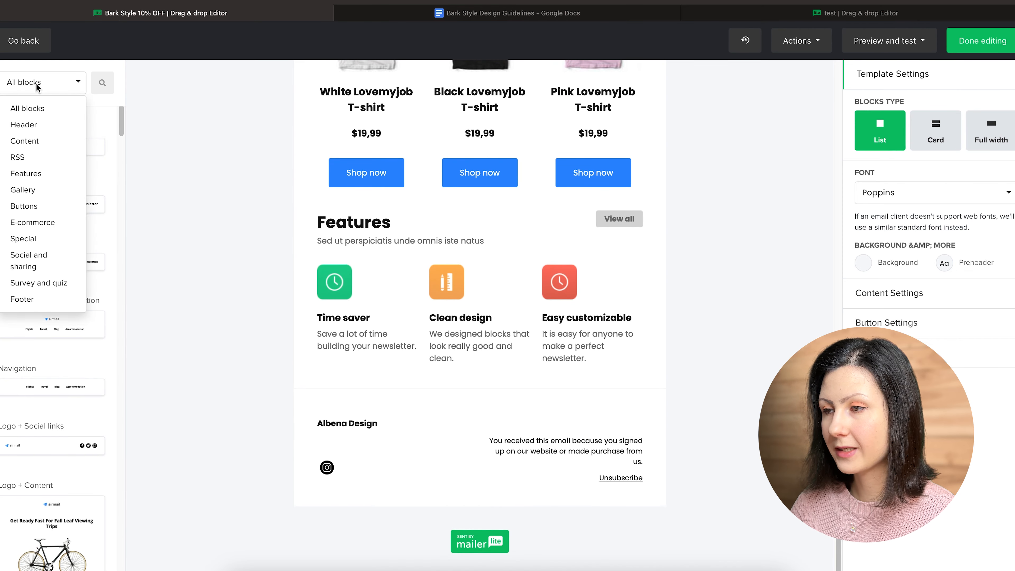
click(28, 266)
drag(51, 149, 416, 395)
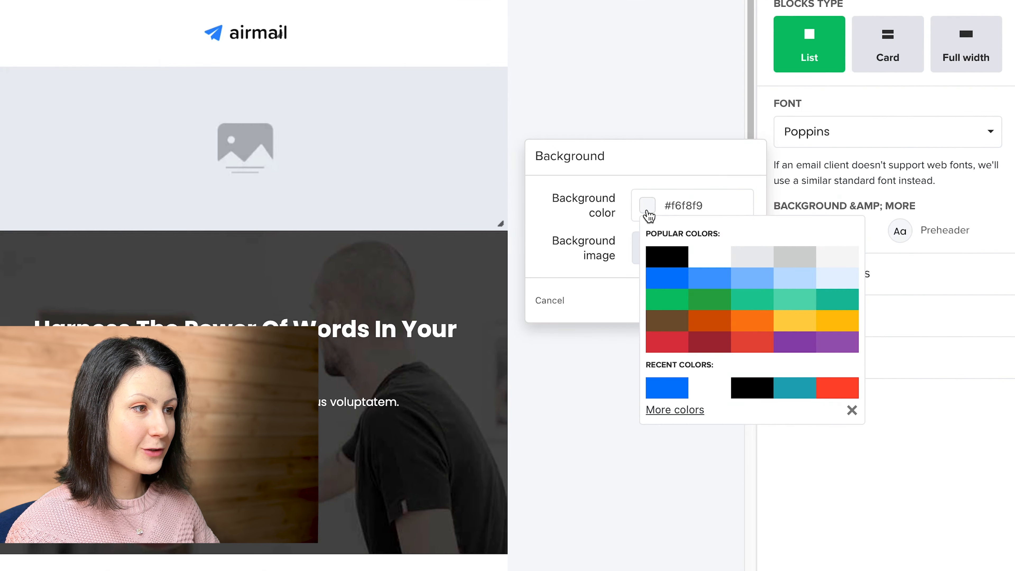
Set the template's background color to black and its font to Montserrat
click(665, 256)
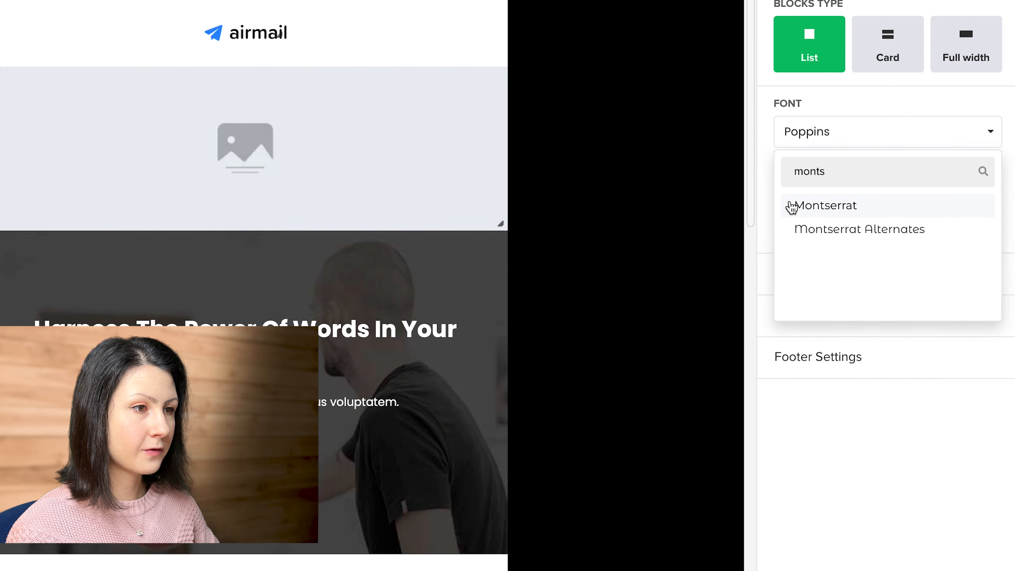
click(796, 209)
Turn off underlining for the Link text style in the content settings and save it
click(809, 276)
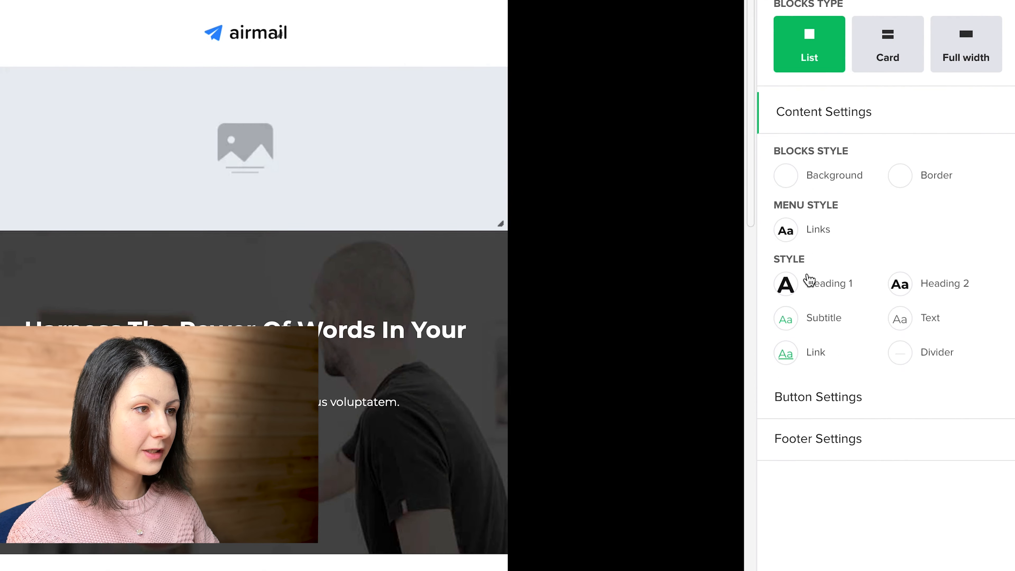
click(795, 259)
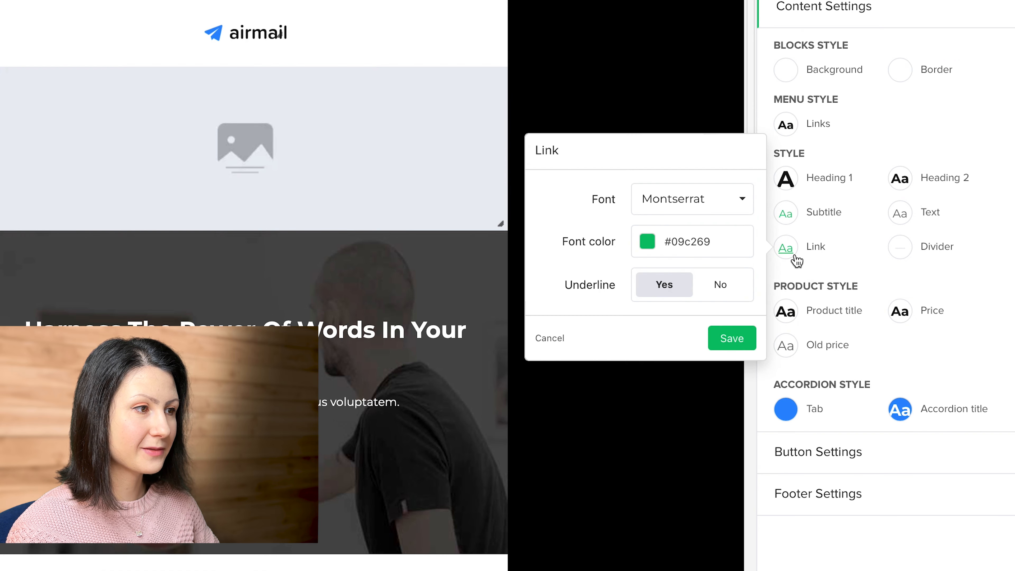
click(736, 291)
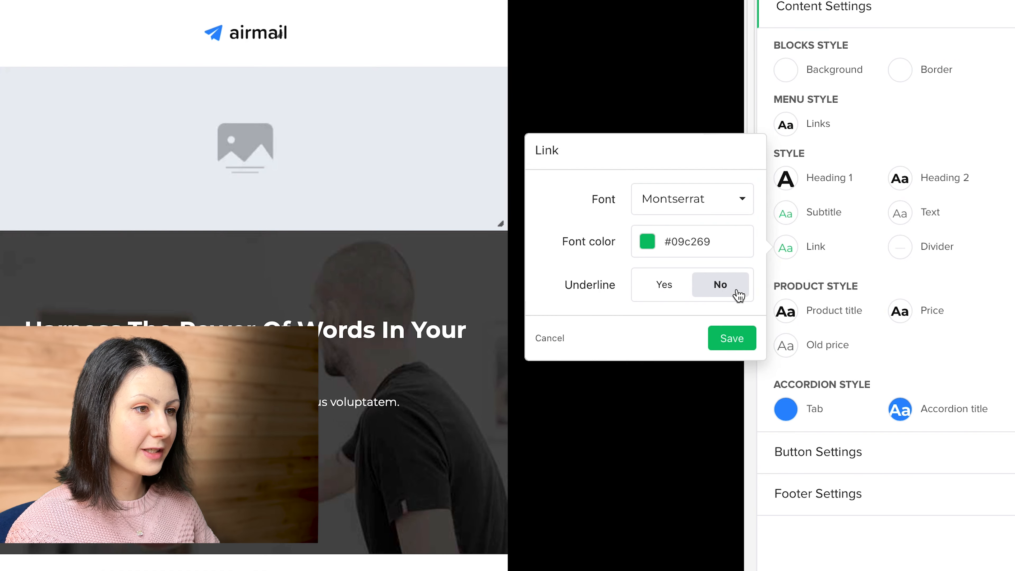
click(733, 338)
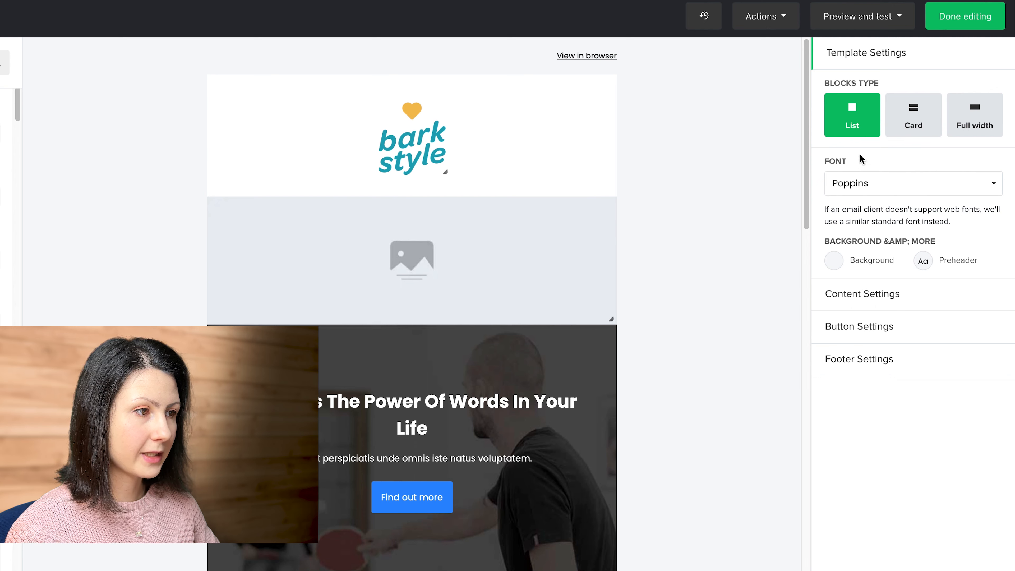
Set the template's font to Montserrat and check the menu links style in the content settings
click(855, 186)
click(854, 213)
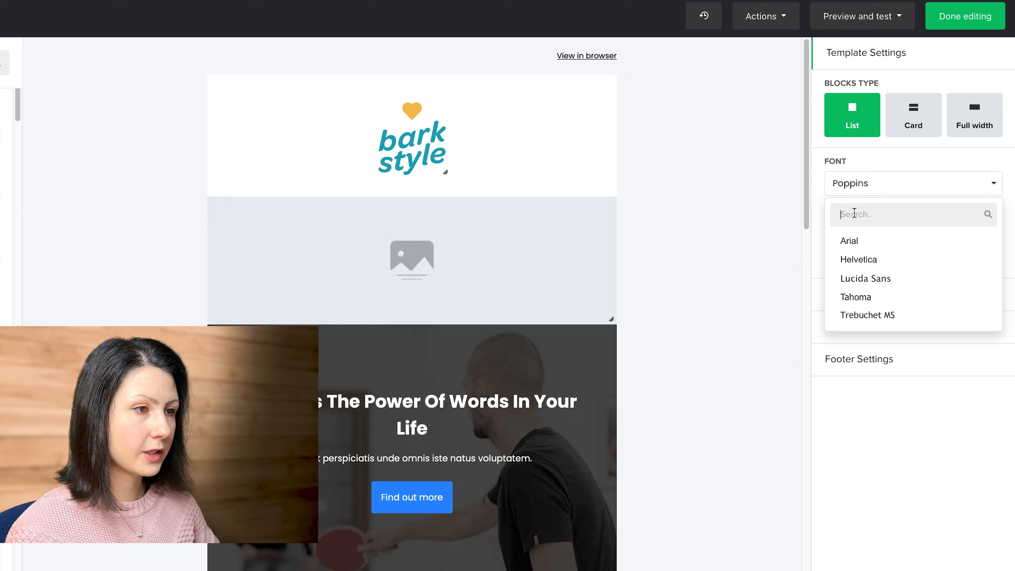
text(mont)
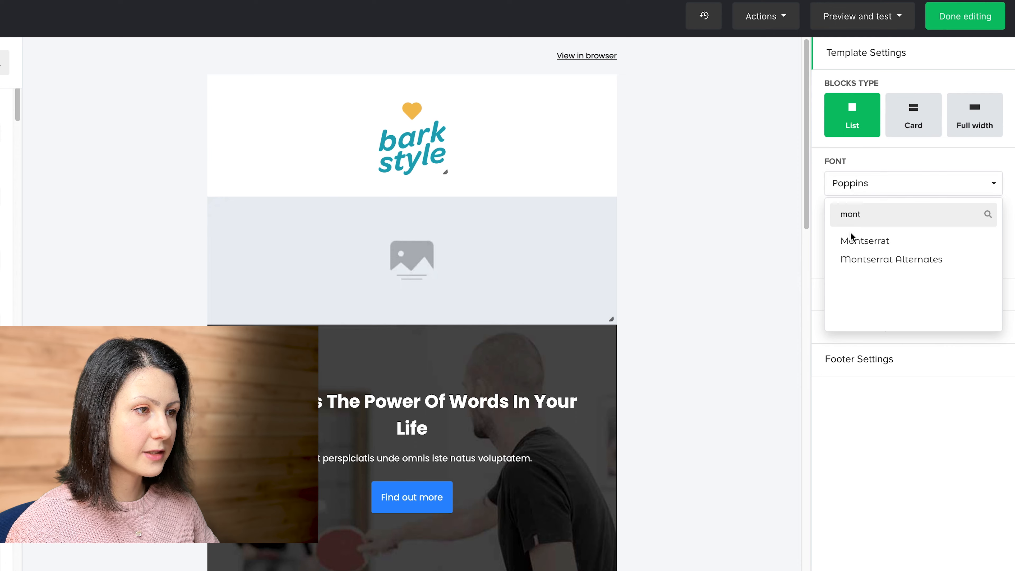
click(849, 240)
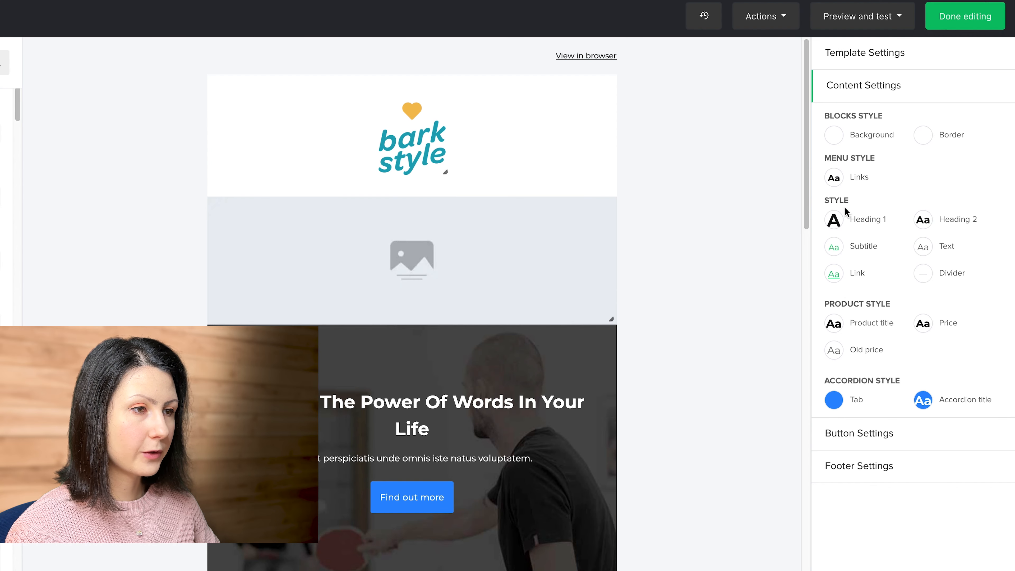
click(833, 178)
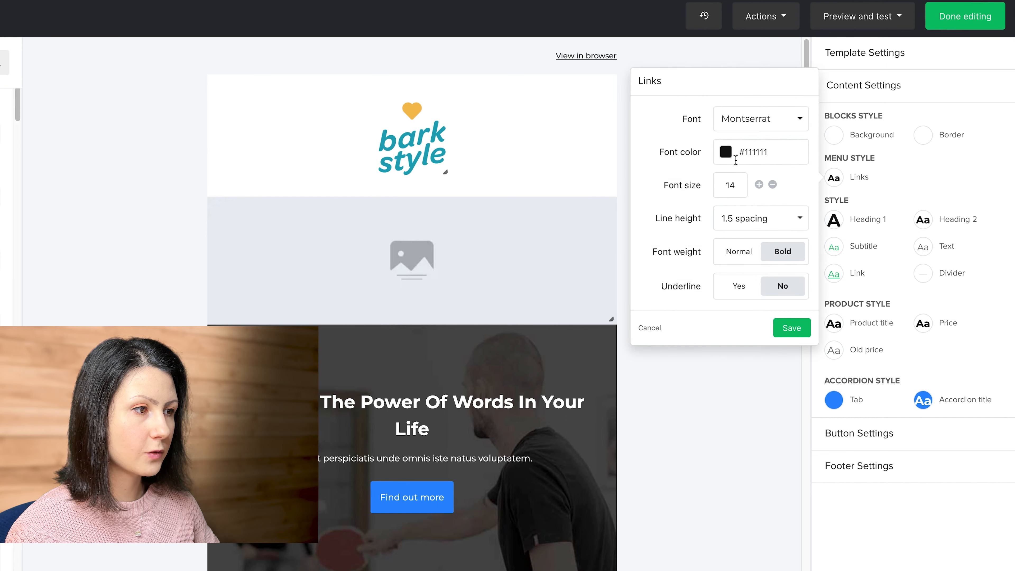
click(789, 329)
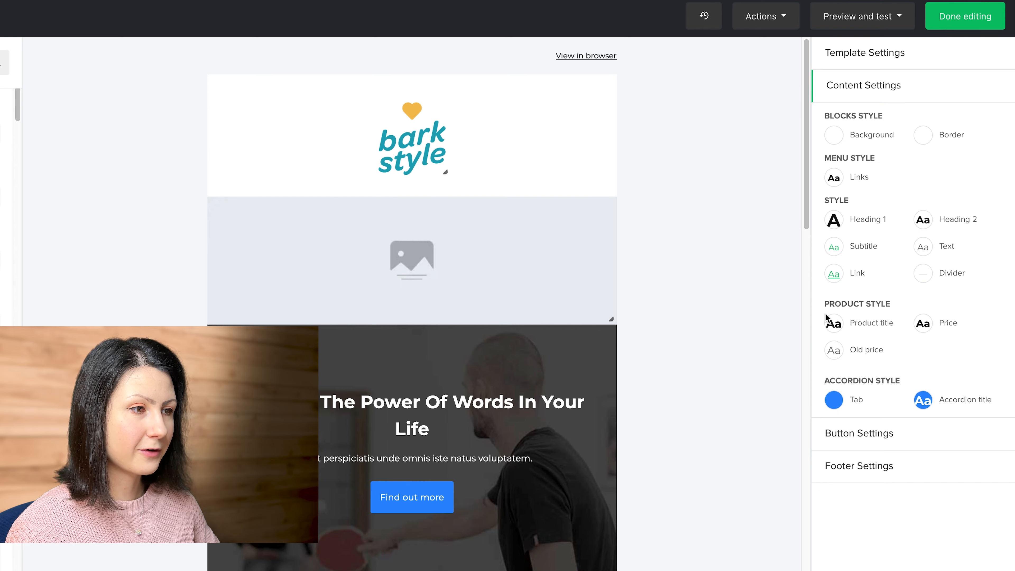
Keep the solid filled button style and set the button background color to white (#ffffff)
click(836, 432)
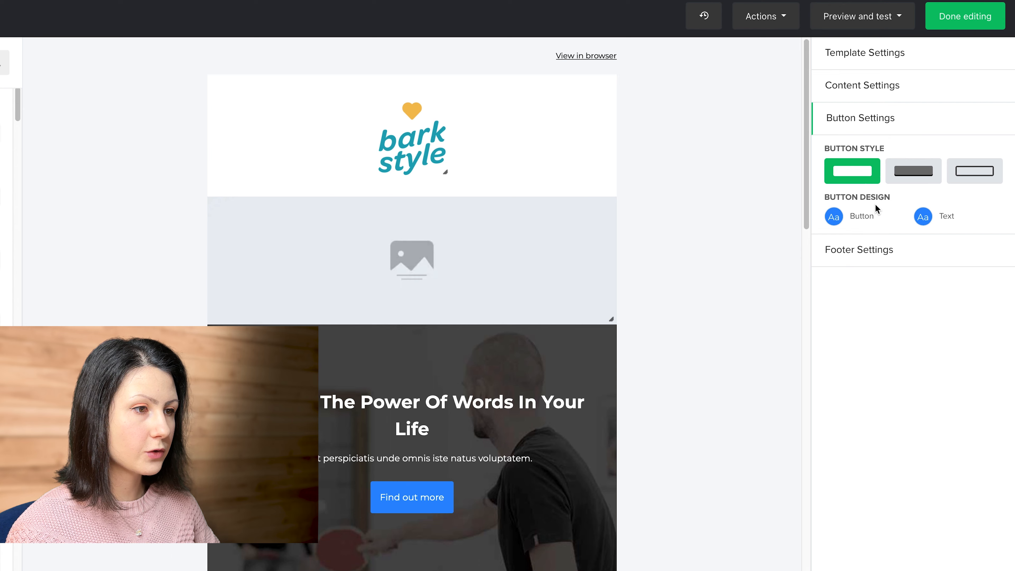
click(922, 173)
click(974, 173)
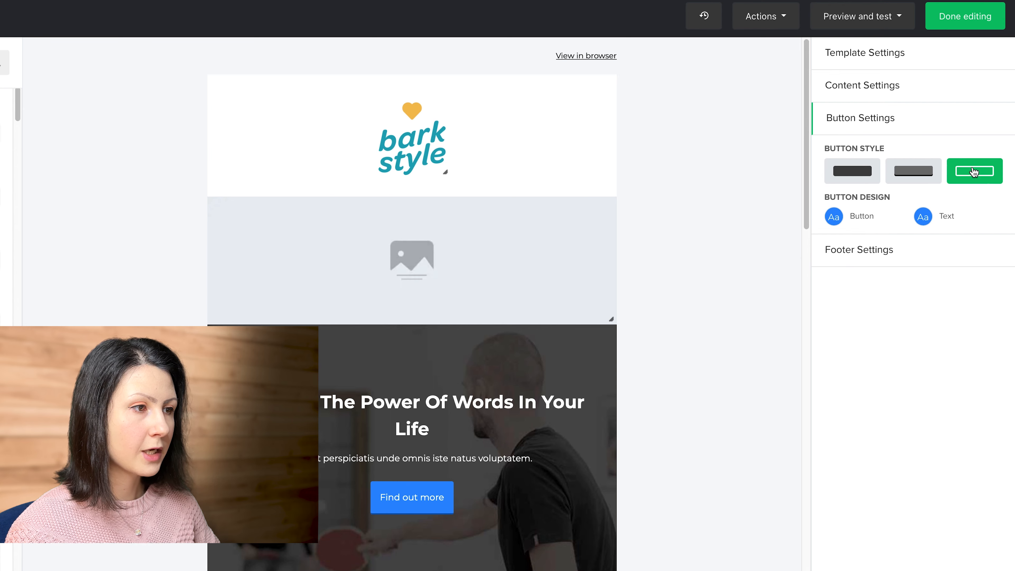
click(843, 181)
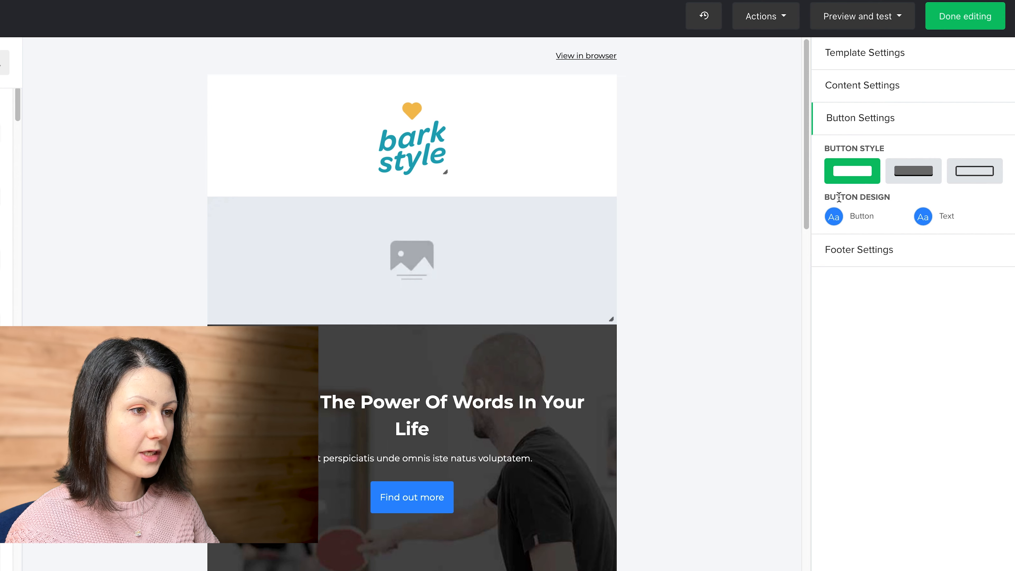
click(836, 215)
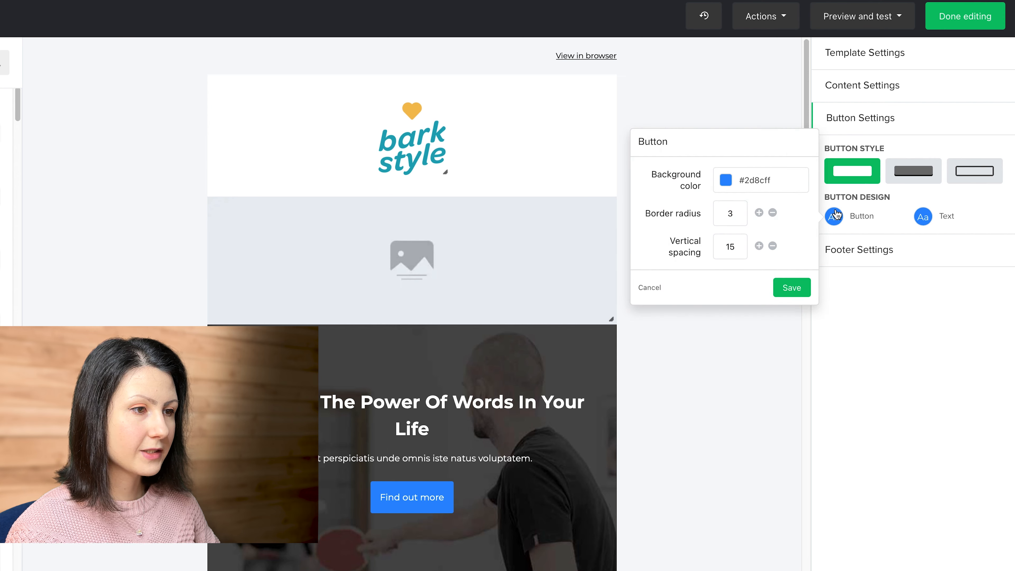
click(725, 180)
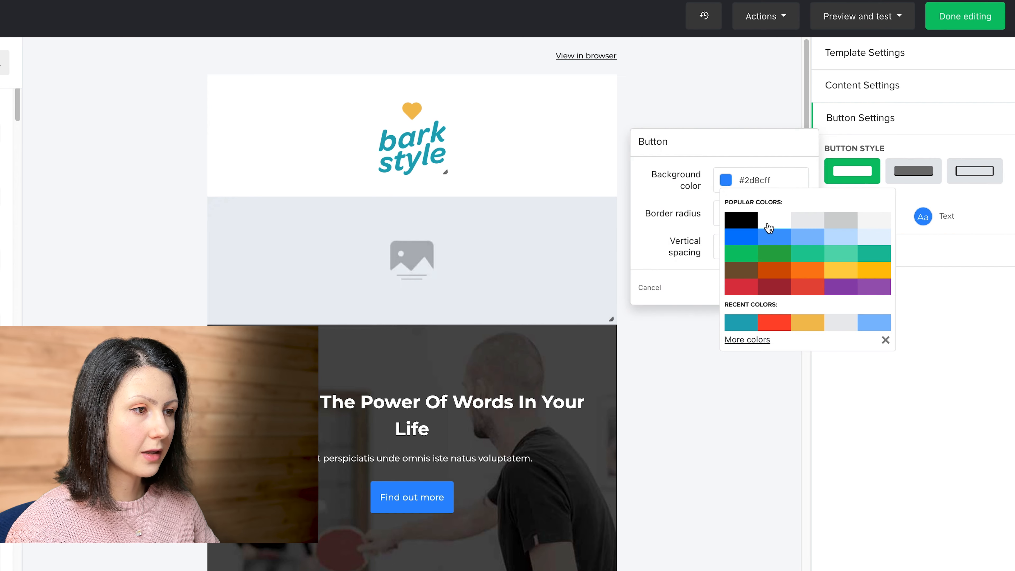
click(774, 226)
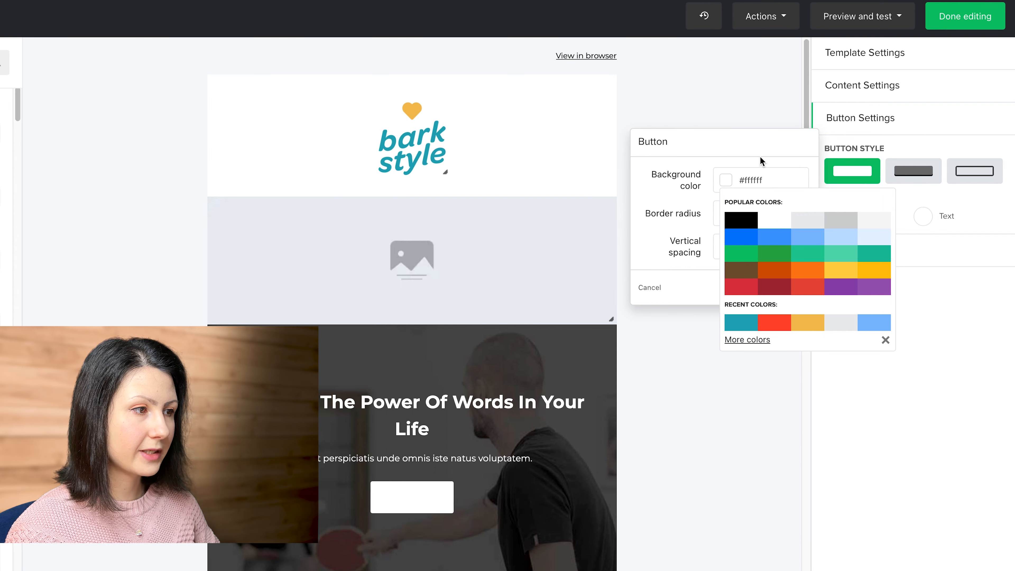
Set the button text to black (#000000), bold, font size 16, and save the style
click(923, 216)
click(815, 196)
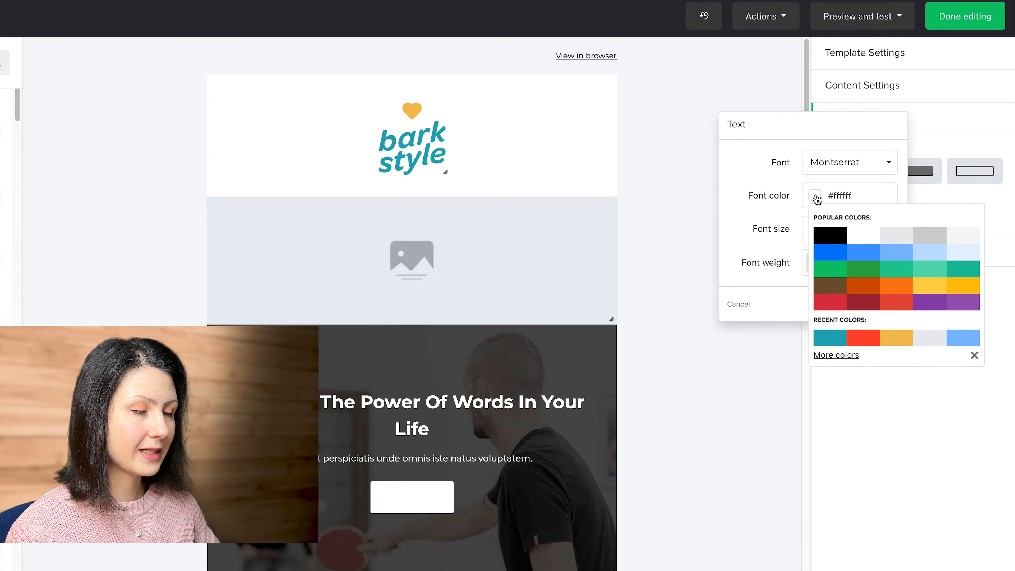
click(833, 233)
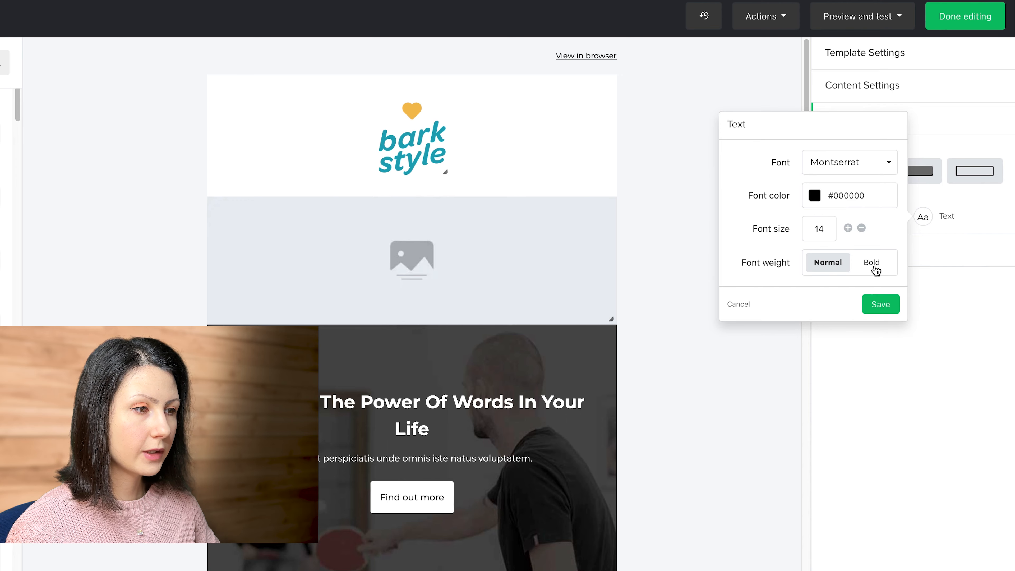
click(874, 267)
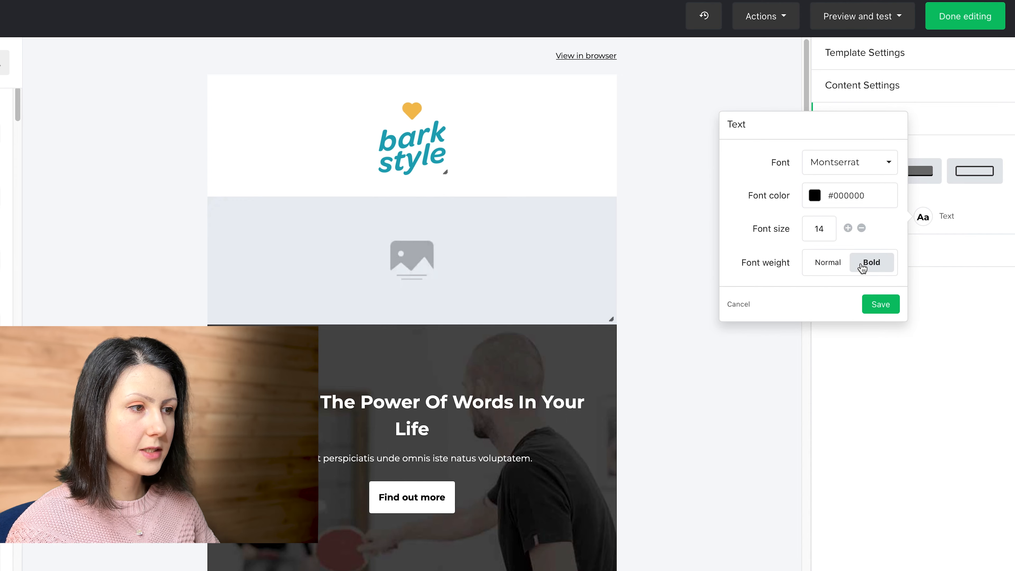
click(847, 228)
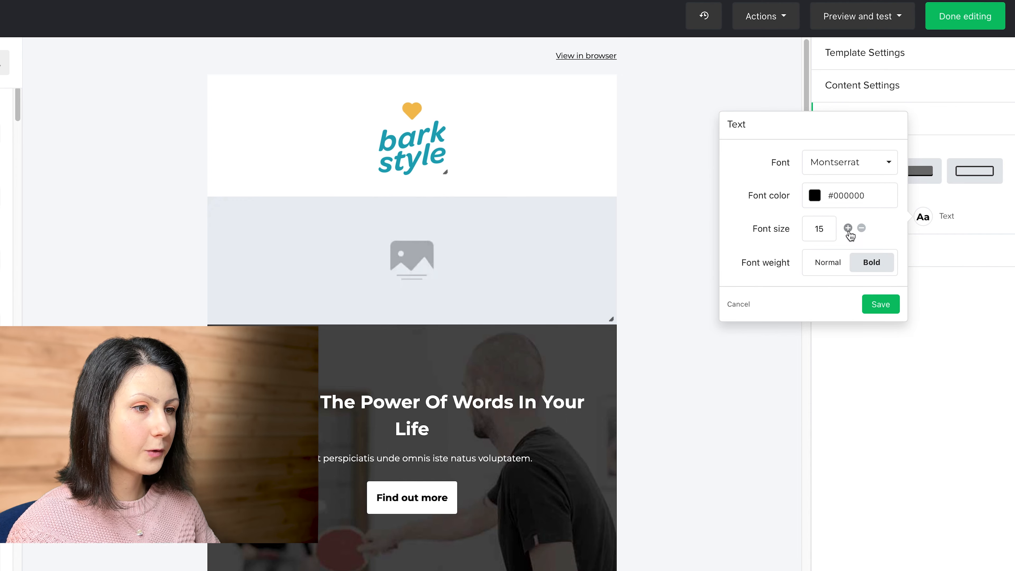
click(848, 228)
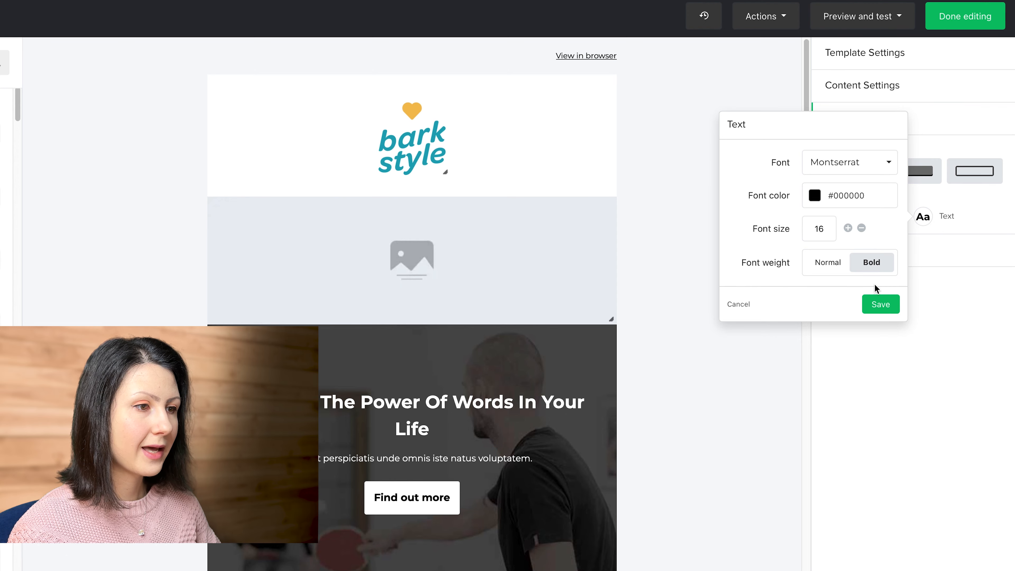
click(879, 305)
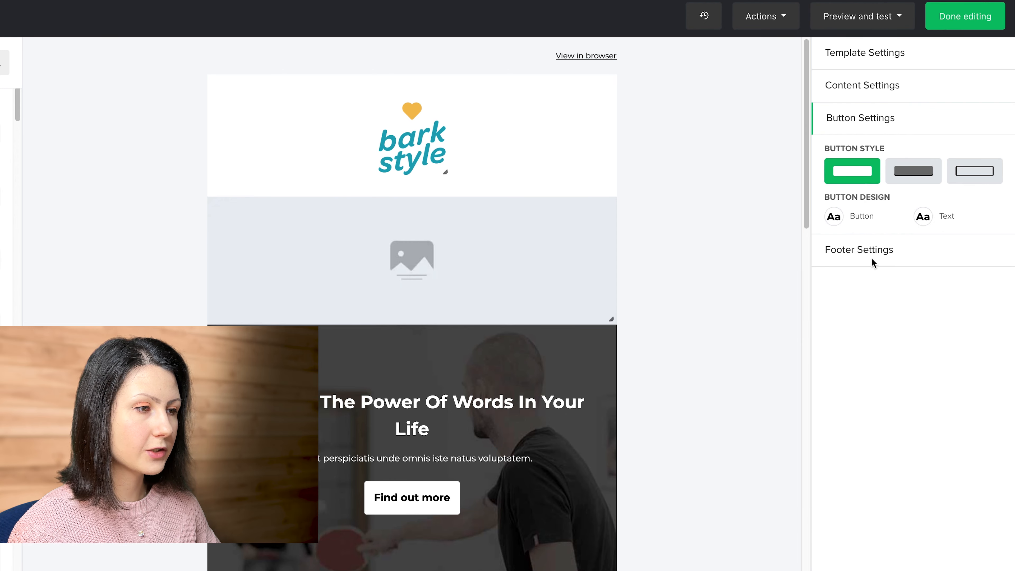
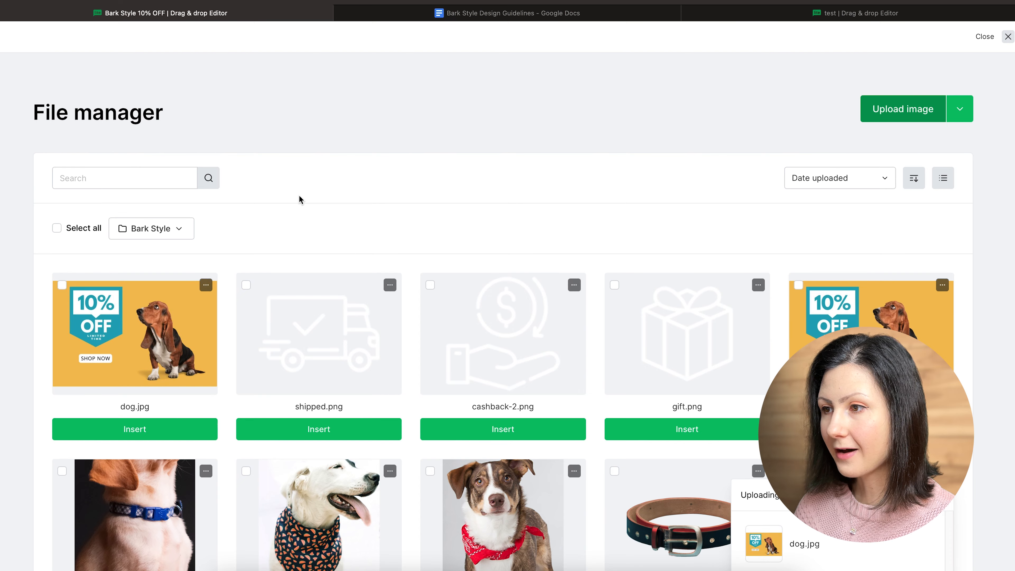
Insert dog.jpg into the image block beneath the logo and set its link to open in a new tab
click(143, 433)
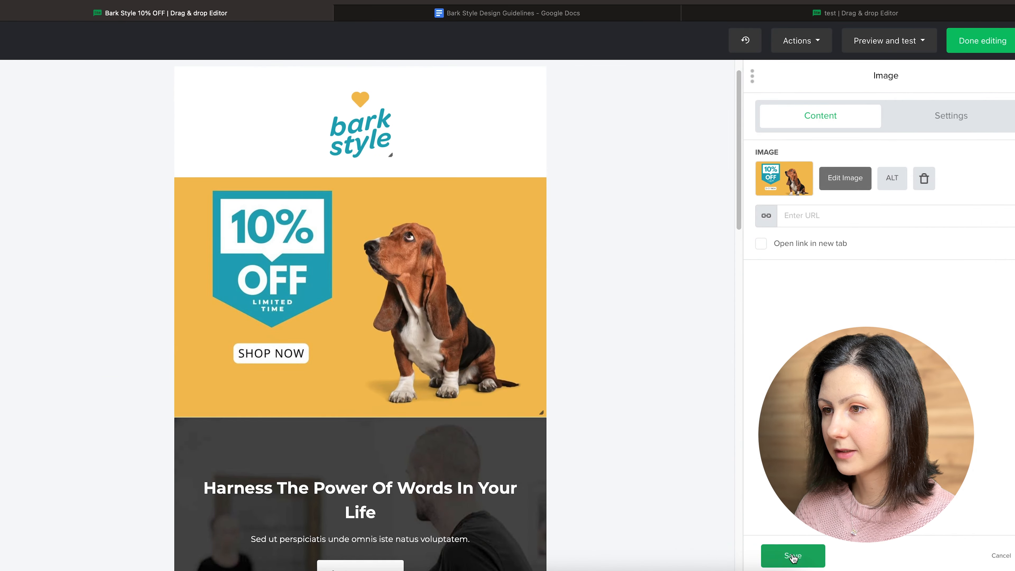
click(793, 555)
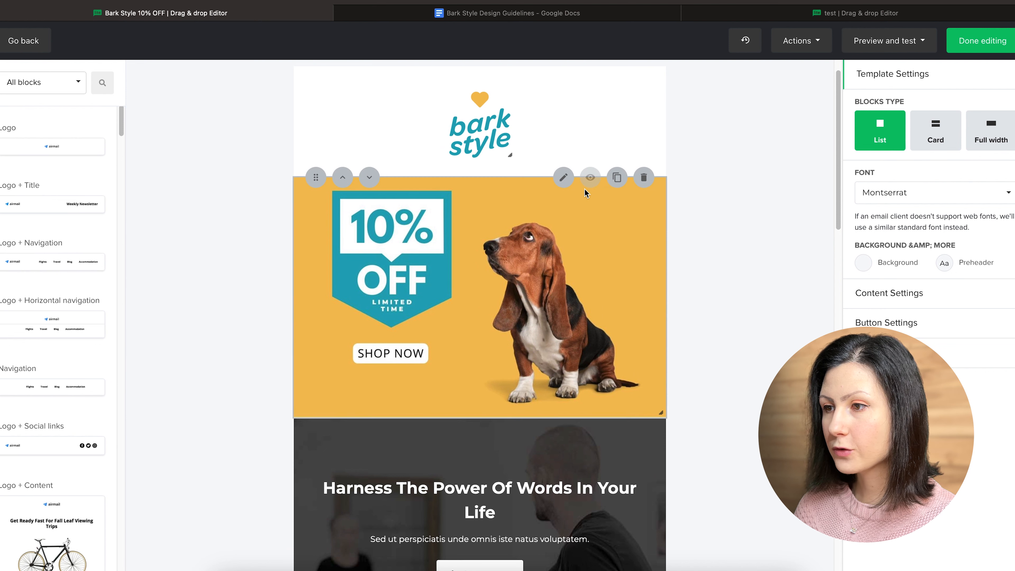
click(564, 178)
click(796, 215)
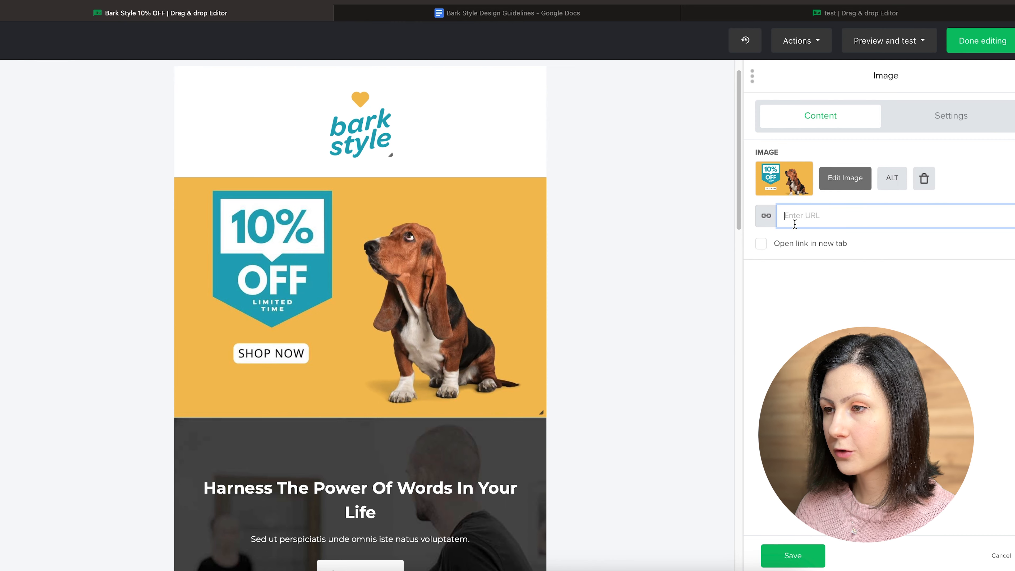
click(761, 245)
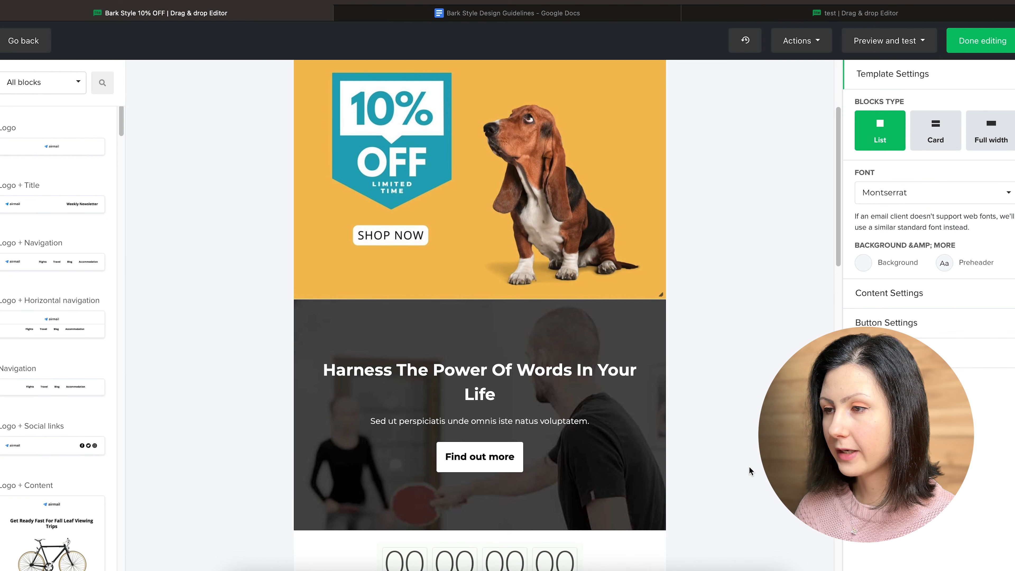
Edit the background image of the "Harness The Power Of Words In Your Life" block and search Unsplash for "pet"
scroll(748, 467, down, 3)
mouse_move(632, 222)
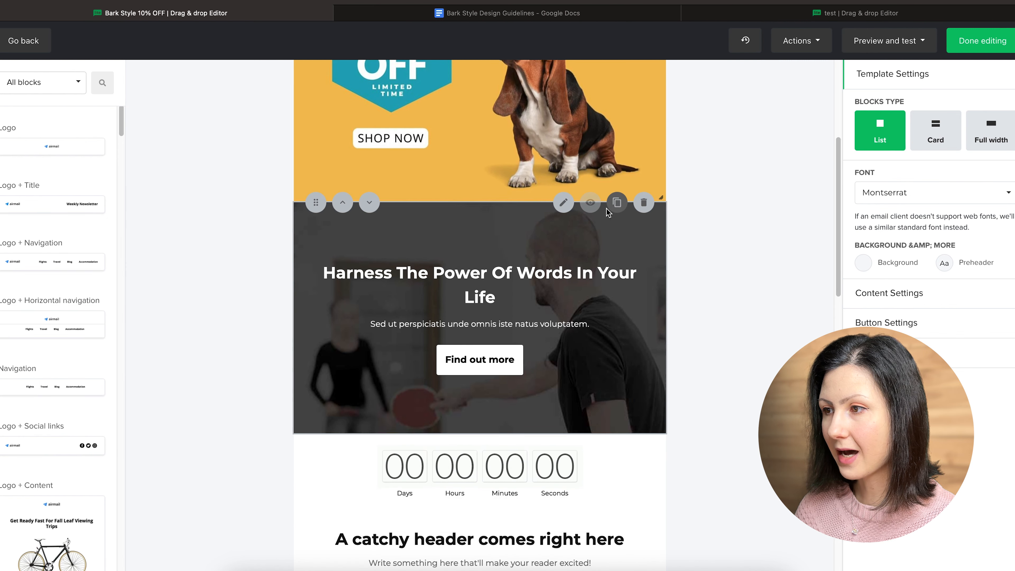
click(563, 203)
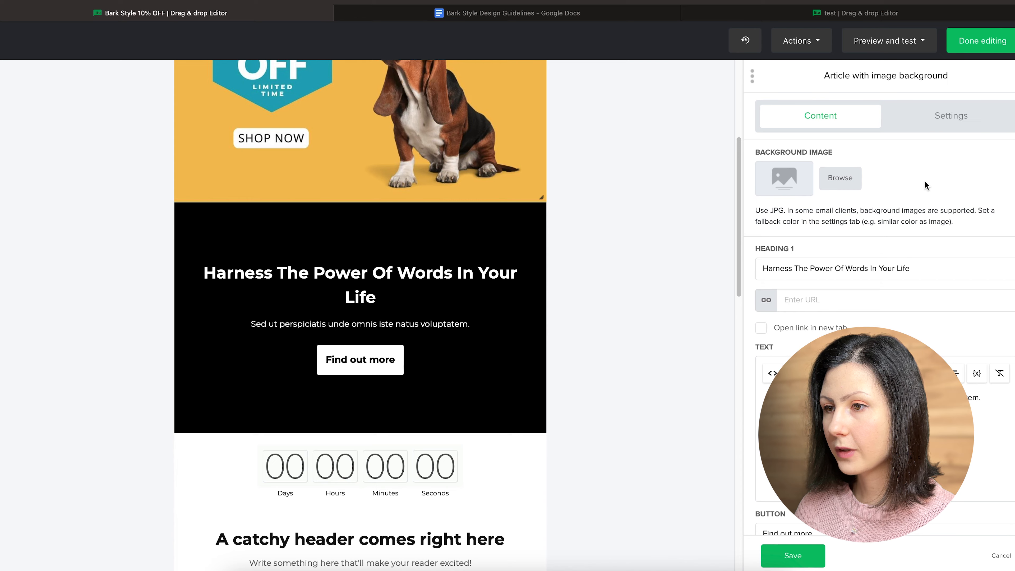
click(841, 178)
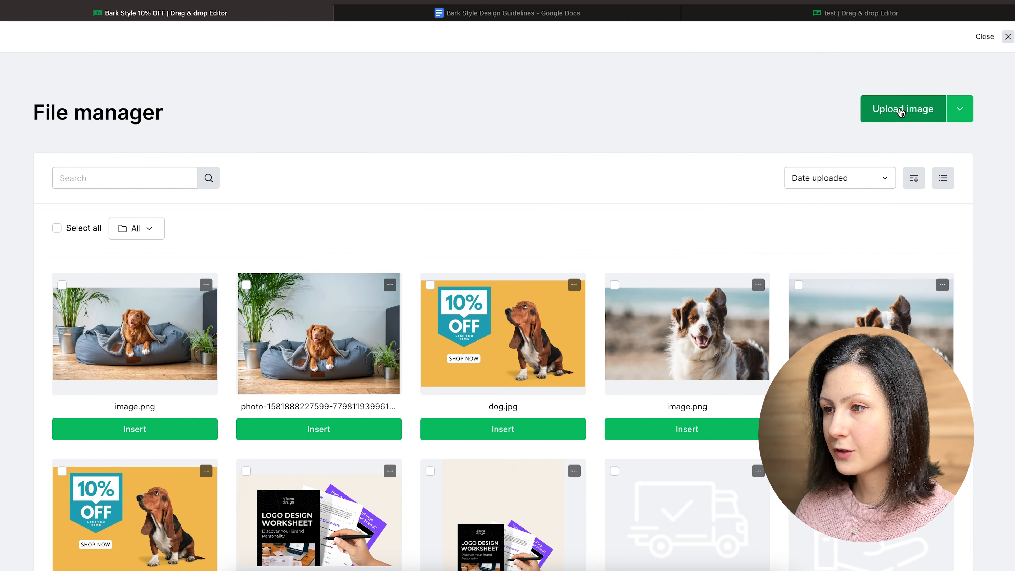
click(958, 110)
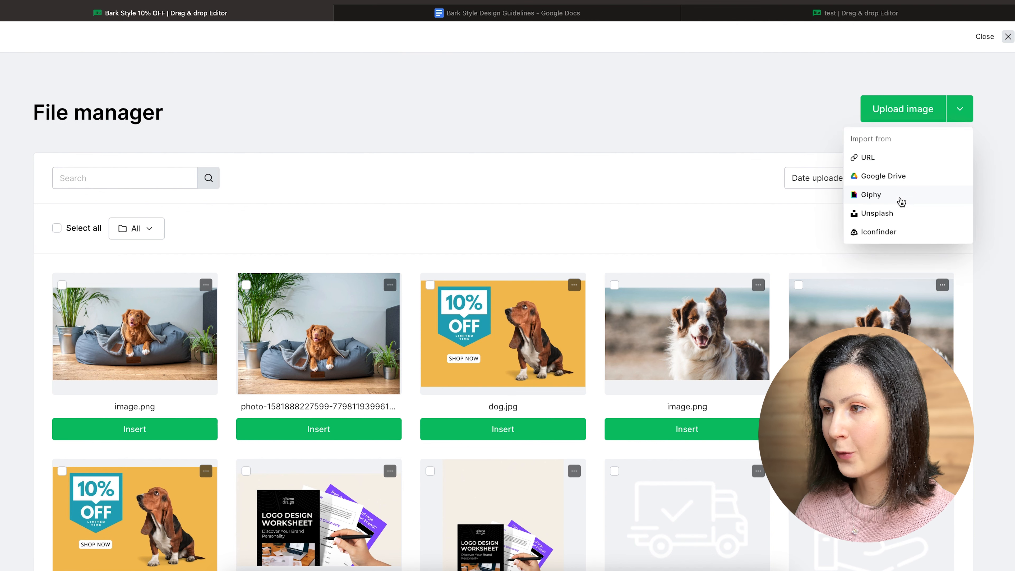
click(891, 214)
click(383, 130)
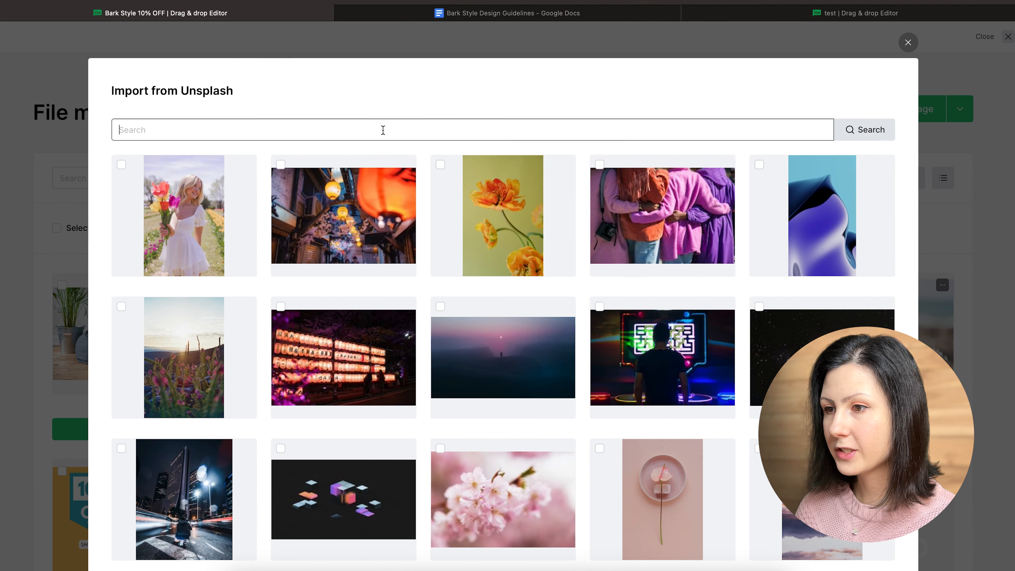
text(pet)
key(Return)
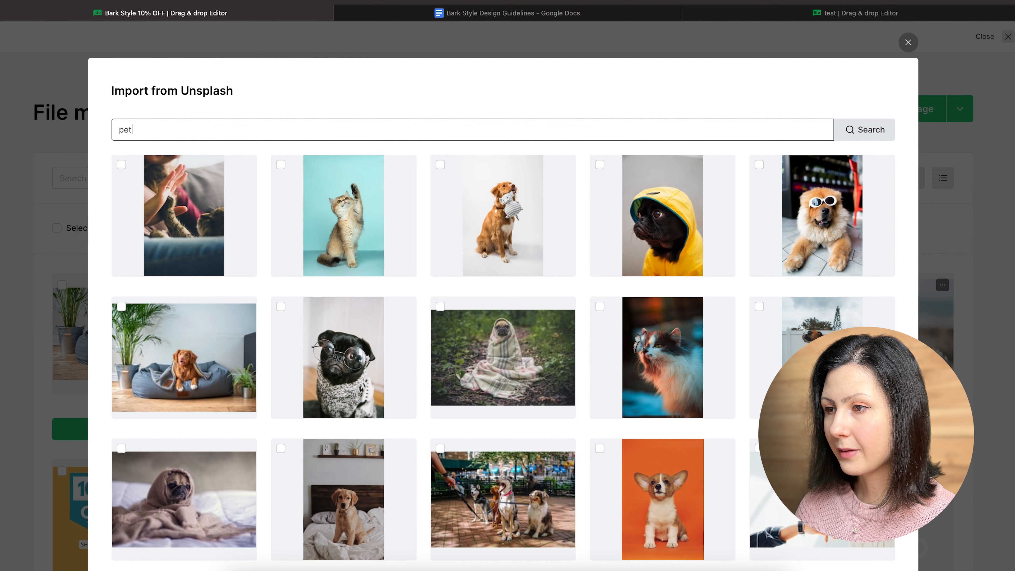
Import the Unsplash photo of the brown dog lying in a grey pet bed between plants into the file manager
scroll(204, 383, down, 3)
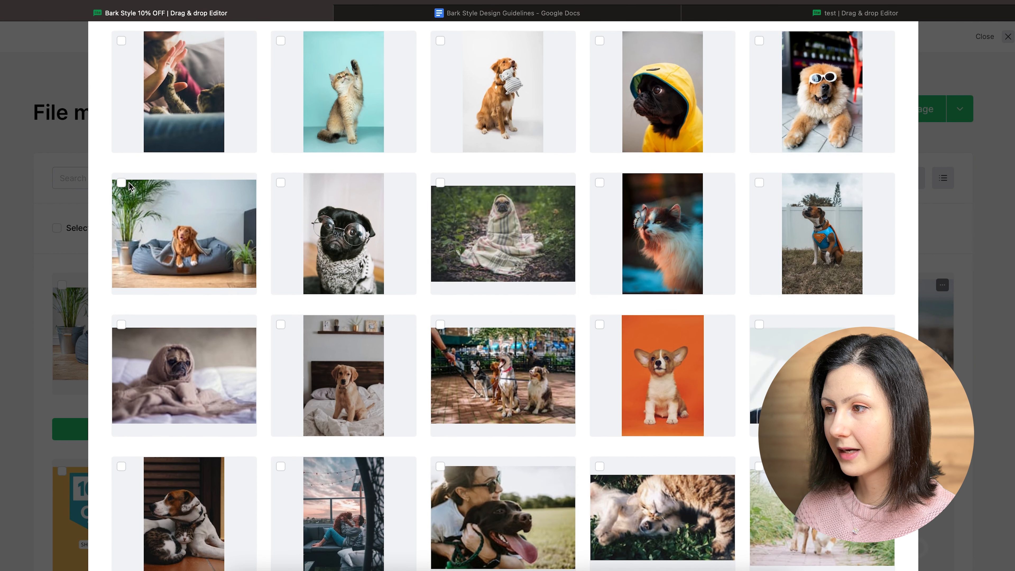
click(122, 184)
scroll(469, 298, down, 3)
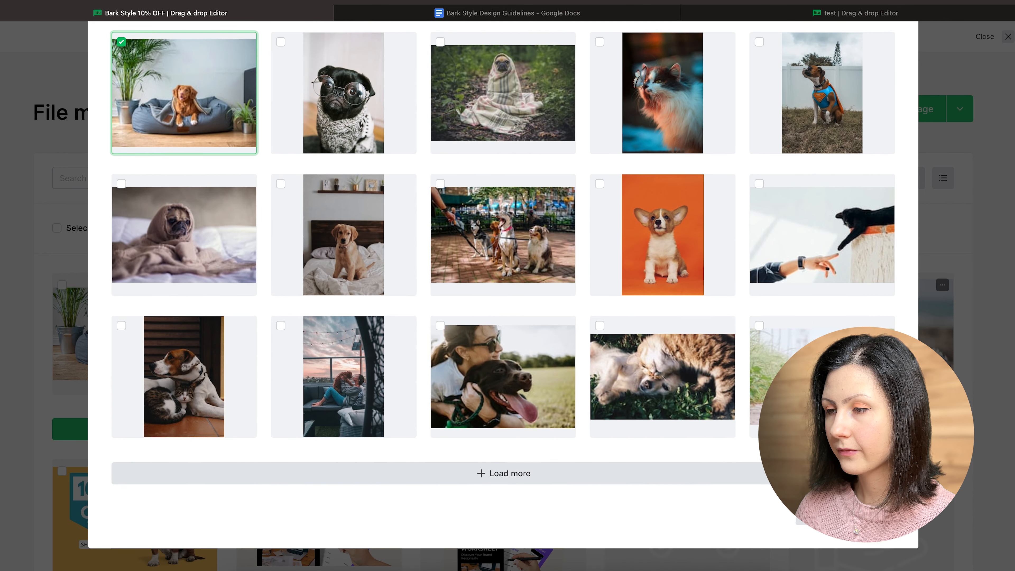
click(869, 514)
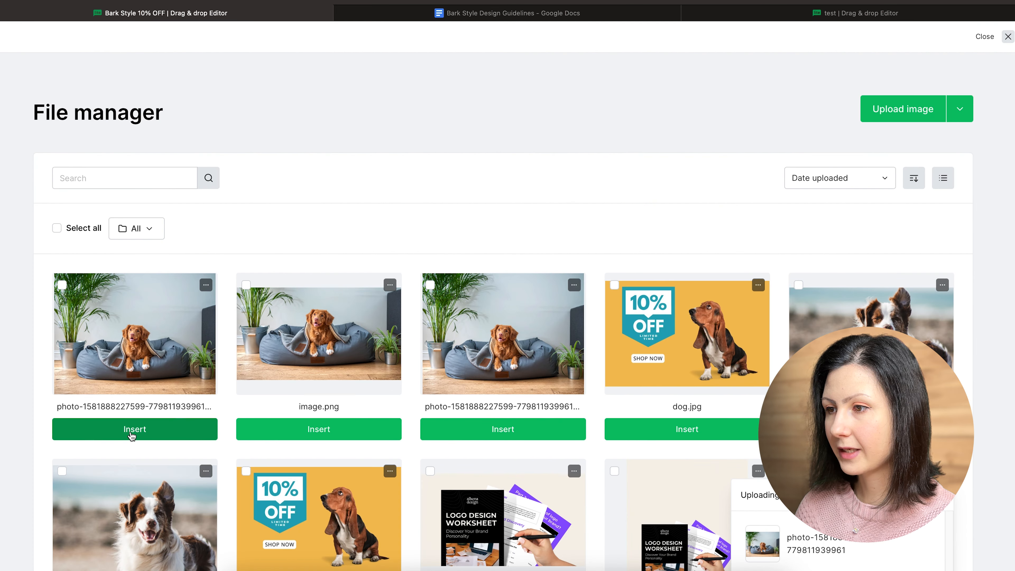
Insert the brown dog photo as the block's background image, crop it to 16:9 keeping the lower part, and save
click(120, 435)
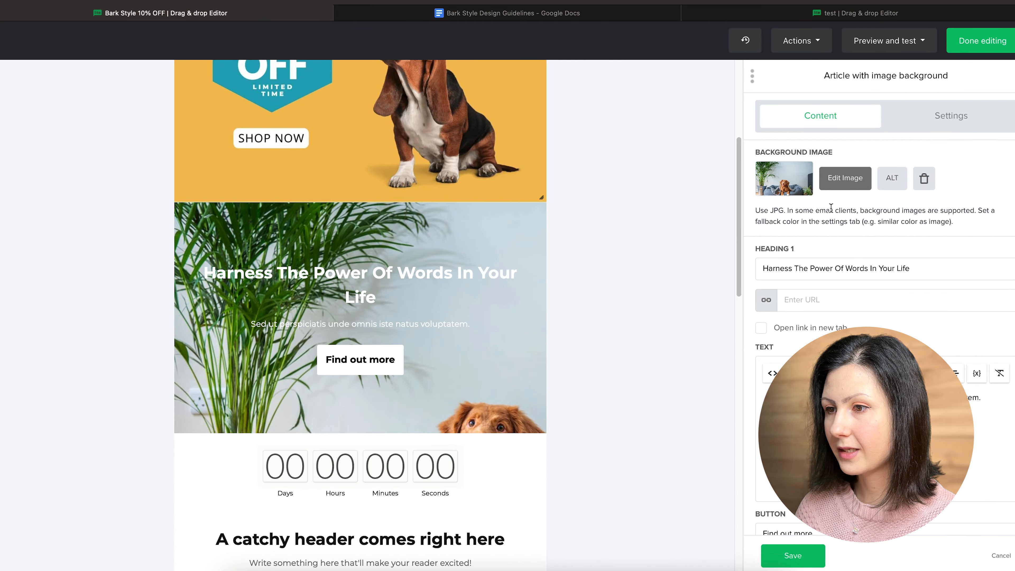
click(842, 183)
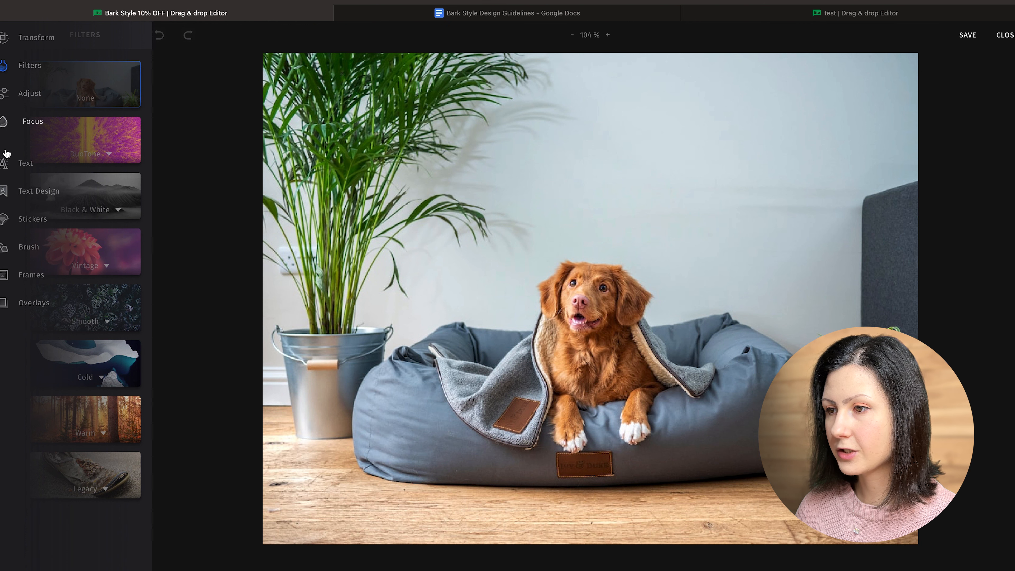
click(13, 46)
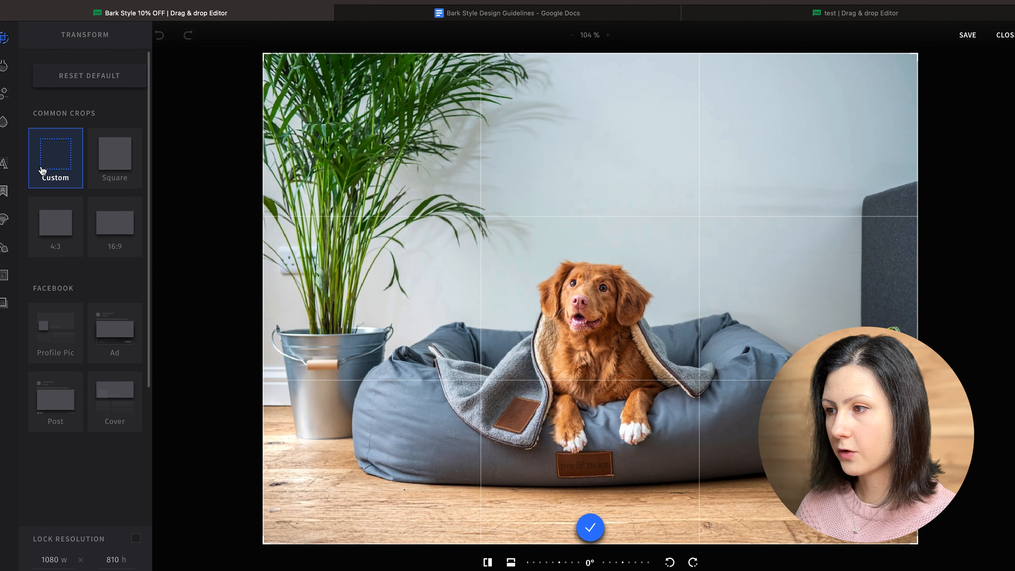
click(109, 234)
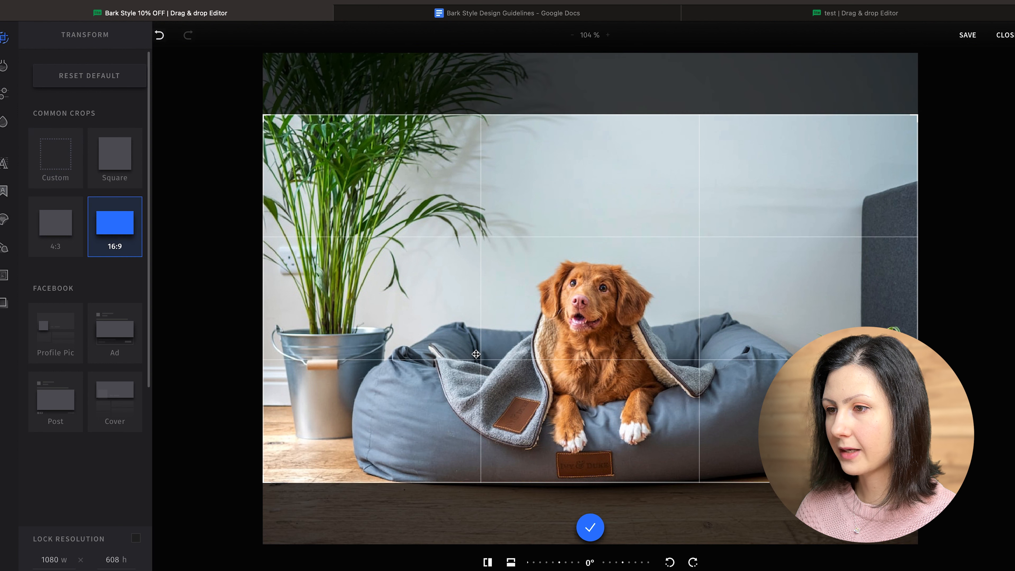
drag(475, 354, 480, 421)
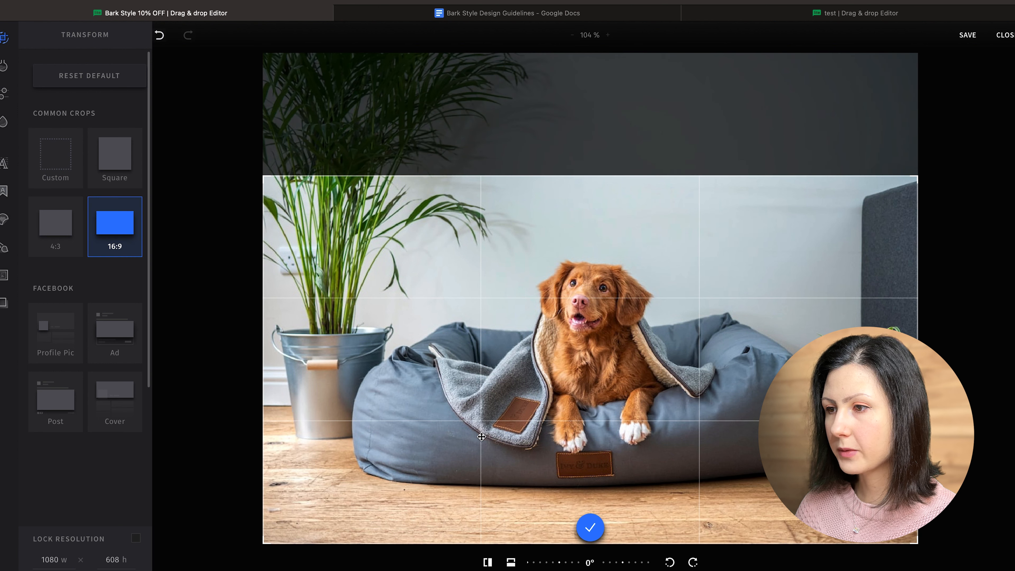
click(590, 528)
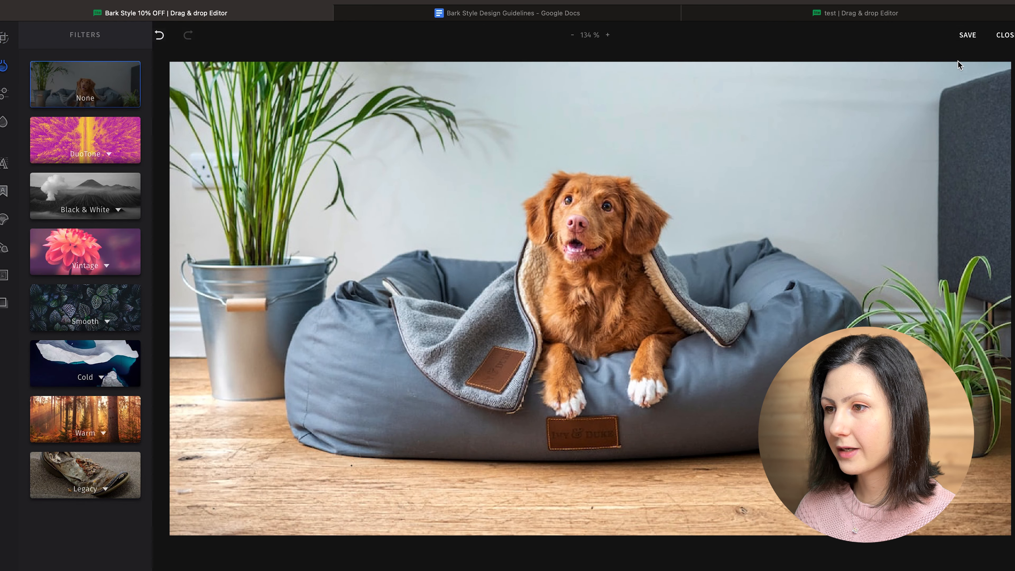
click(966, 37)
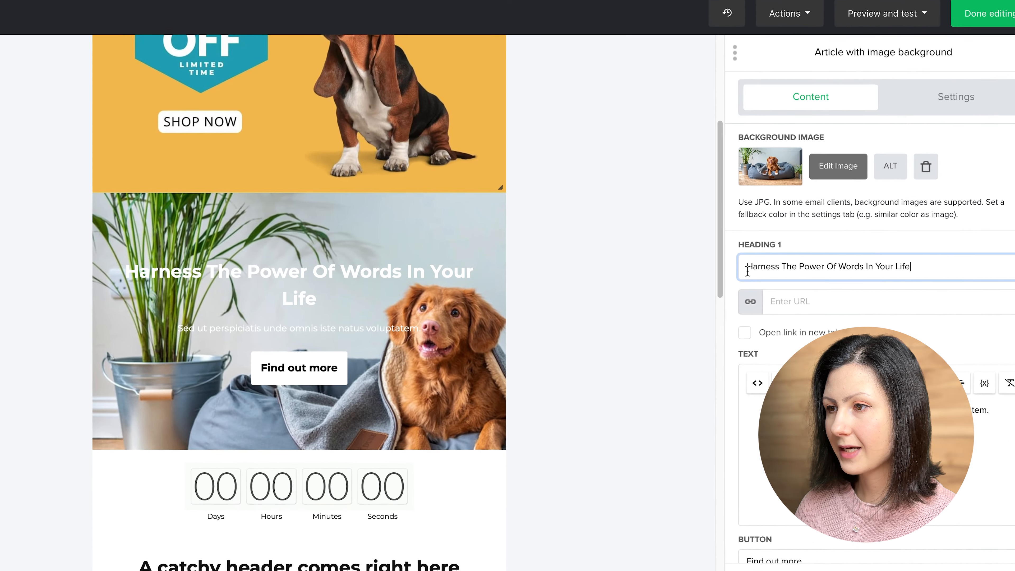
Change the block's heading to "10% OFF", clear its paragraph text, and set the button text to "SHOP HERE"
key(ctrl+a)
text(10)
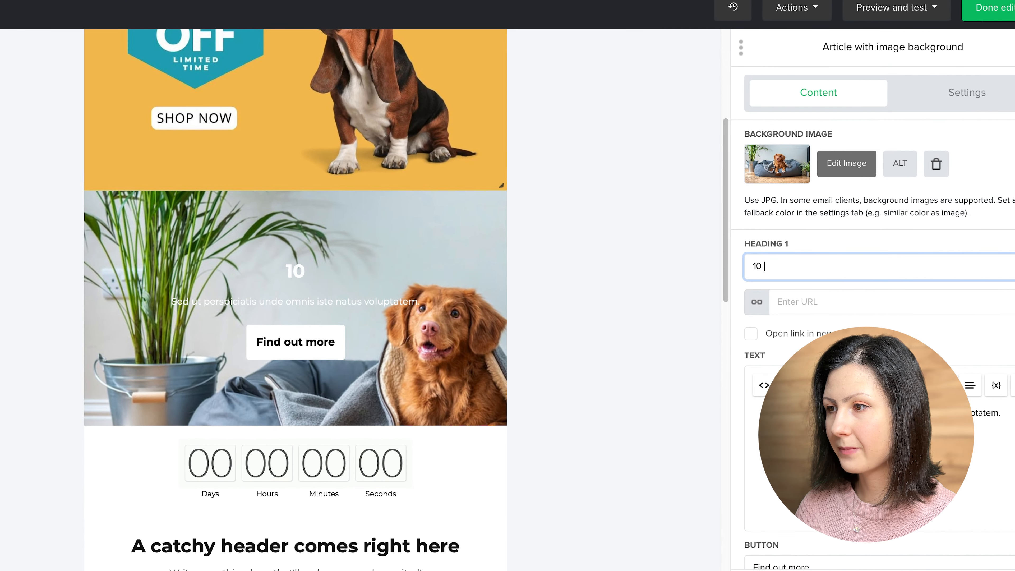
text(%)
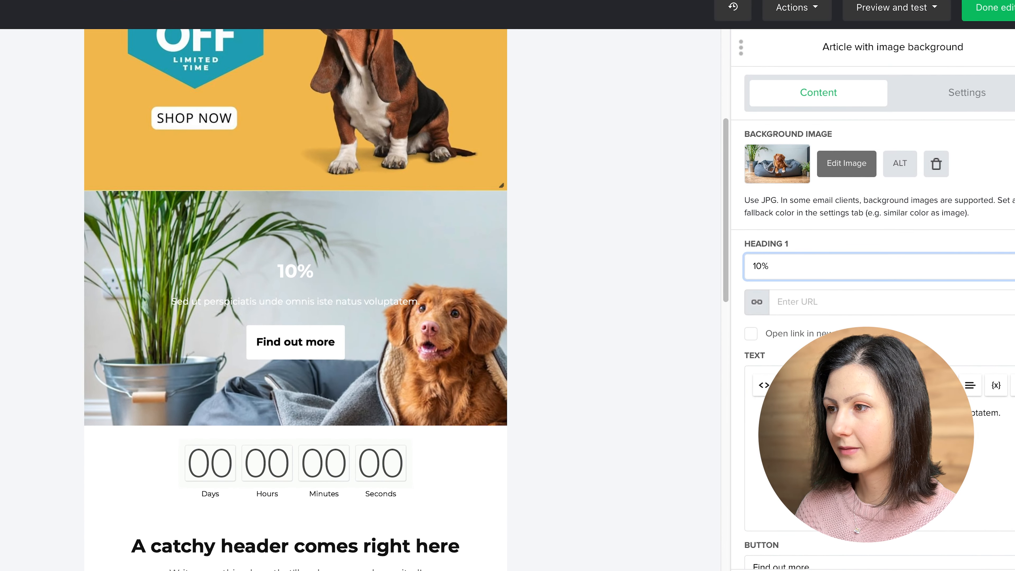
triple_click(808, 412)
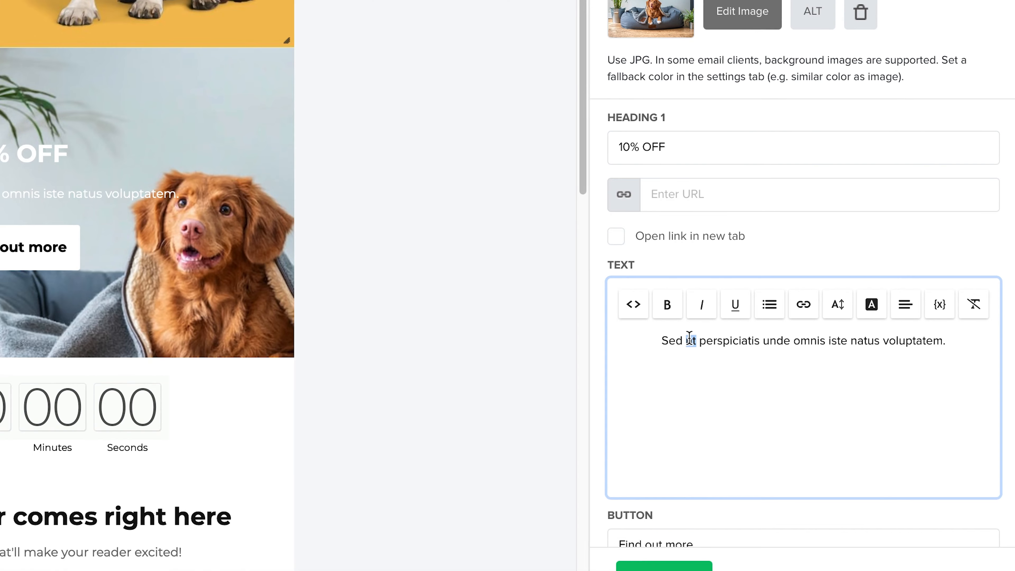
key(BackSpace)
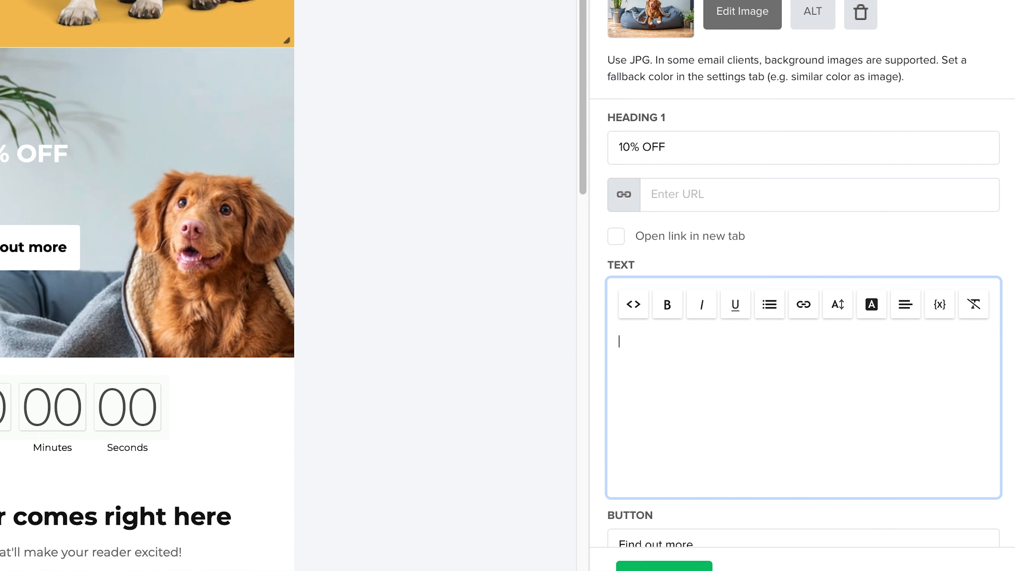
scroll(699, 388, down, 3)
triple_click(679, 430)
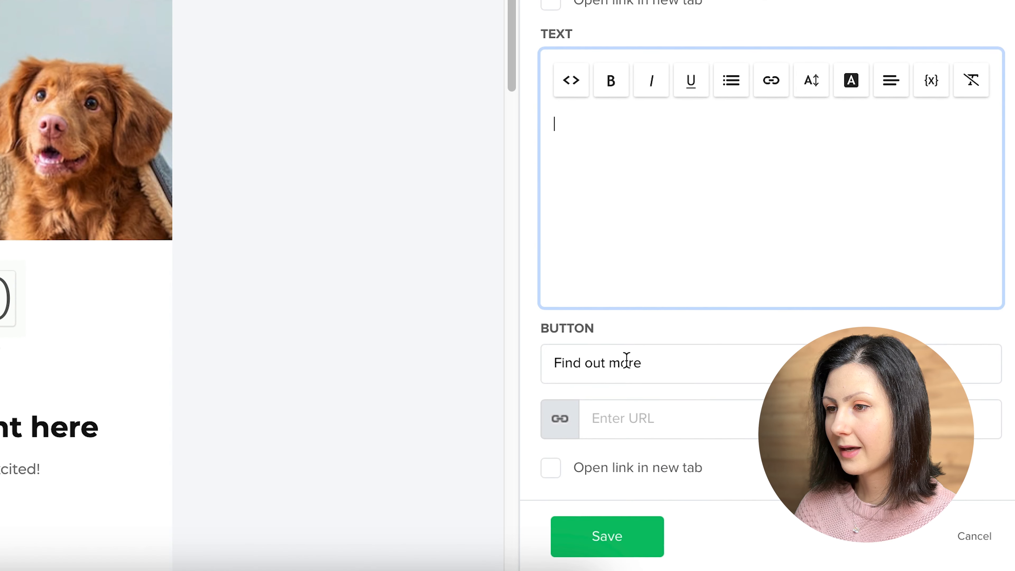
text(SHOP HERE)
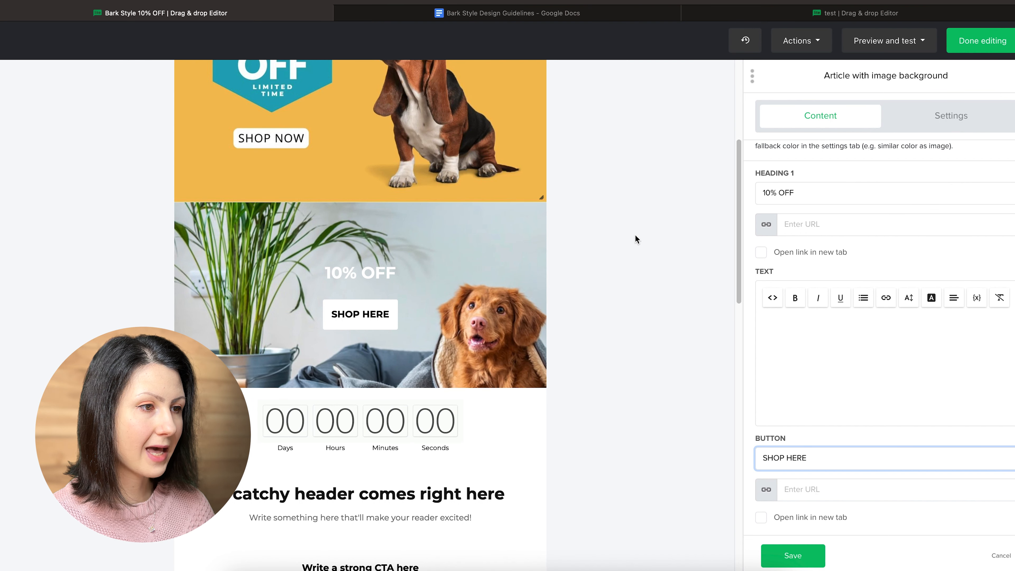
Set the block's Heading 1 to black (#000000) with font size 36 and save the style
click(953, 116)
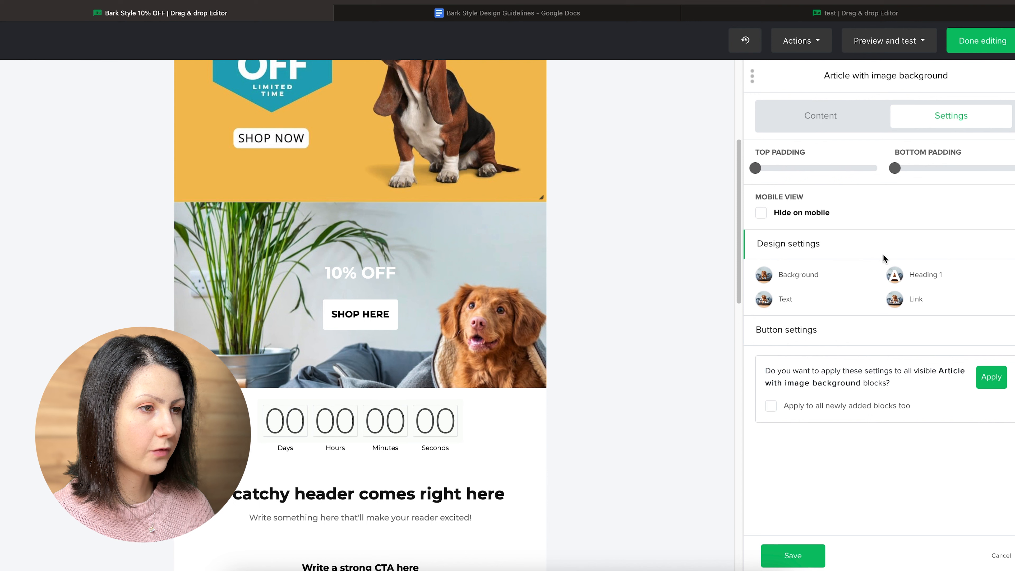
click(894, 275)
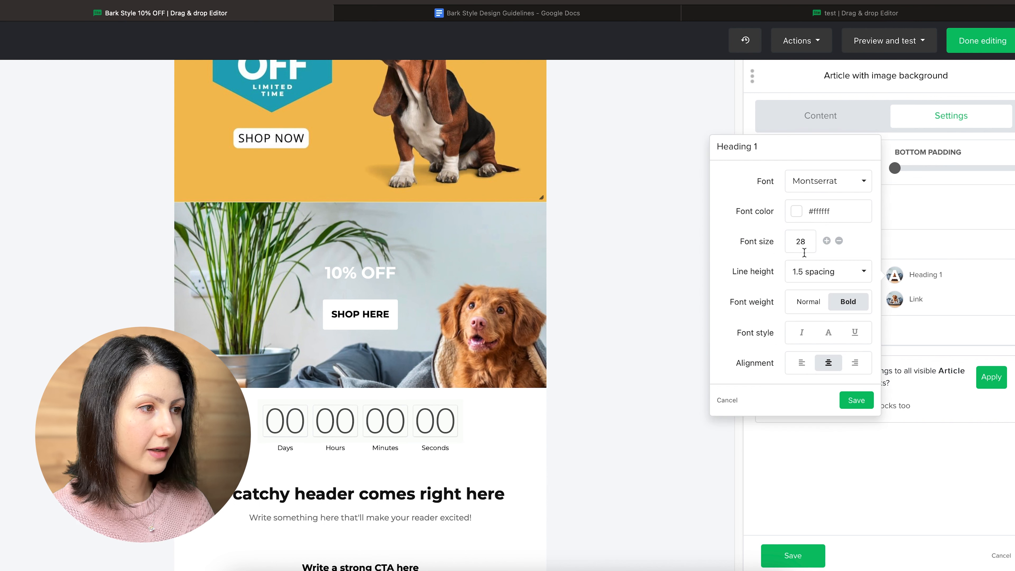
click(796, 211)
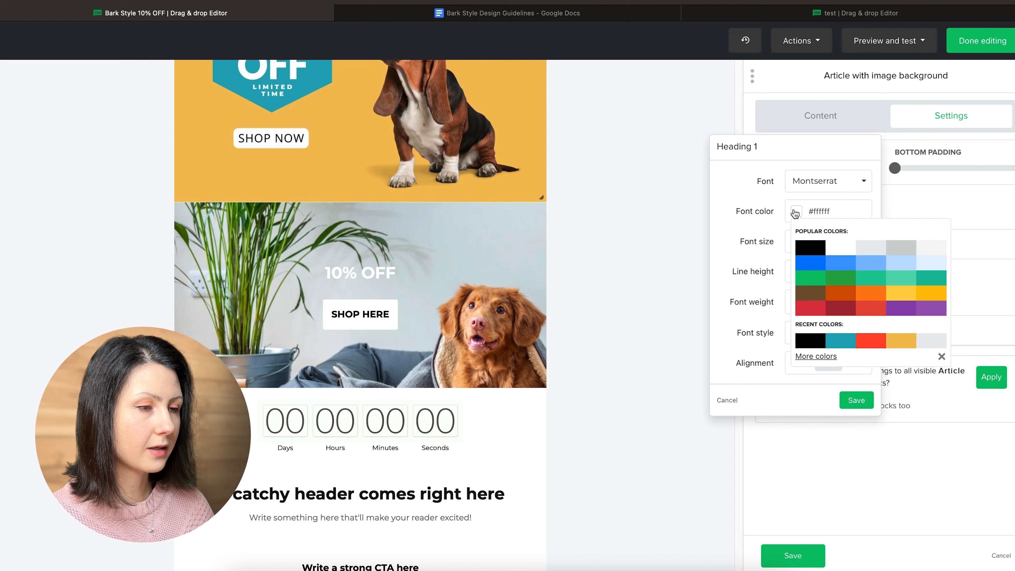
click(805, 248)
click(826, 241)
click(826, 241)
click(827, 241)
click(826, 241)
click(826, 241)
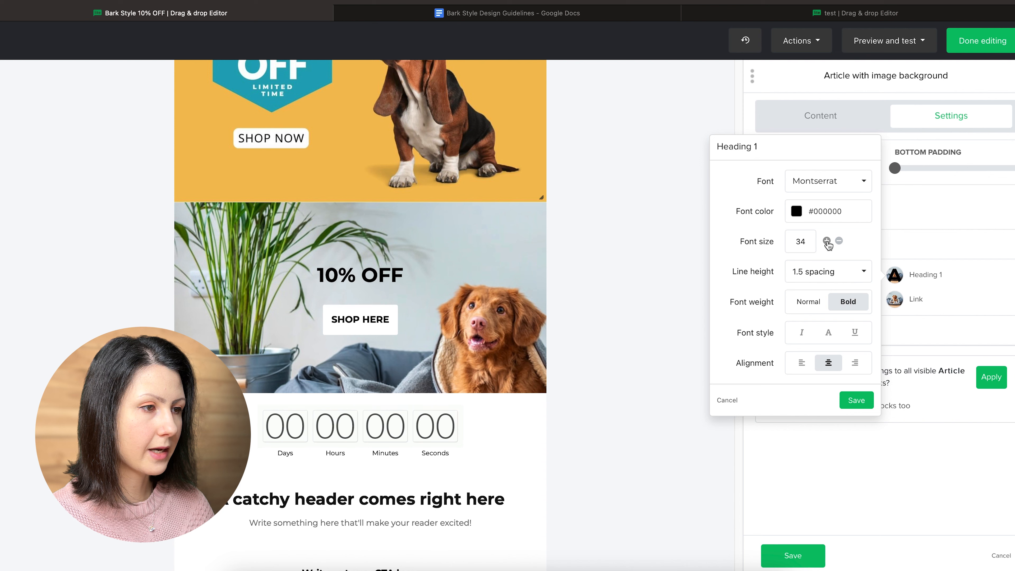
click(826, 241)
click(826, 241)
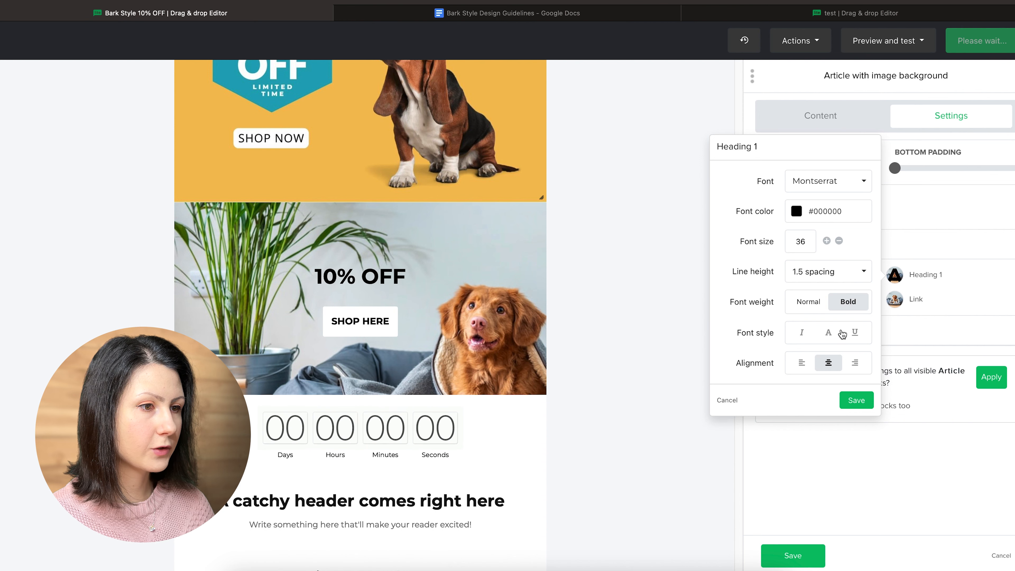
click(856, 400)
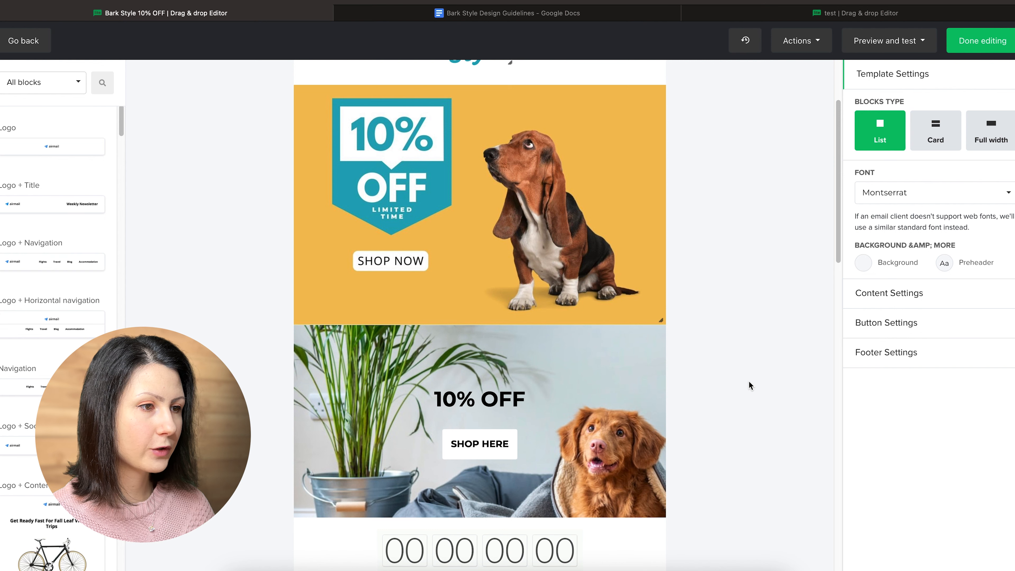
Remove the "10% OFF" article block with the dog bed background from the email
scroll(749, 381, down, 2)
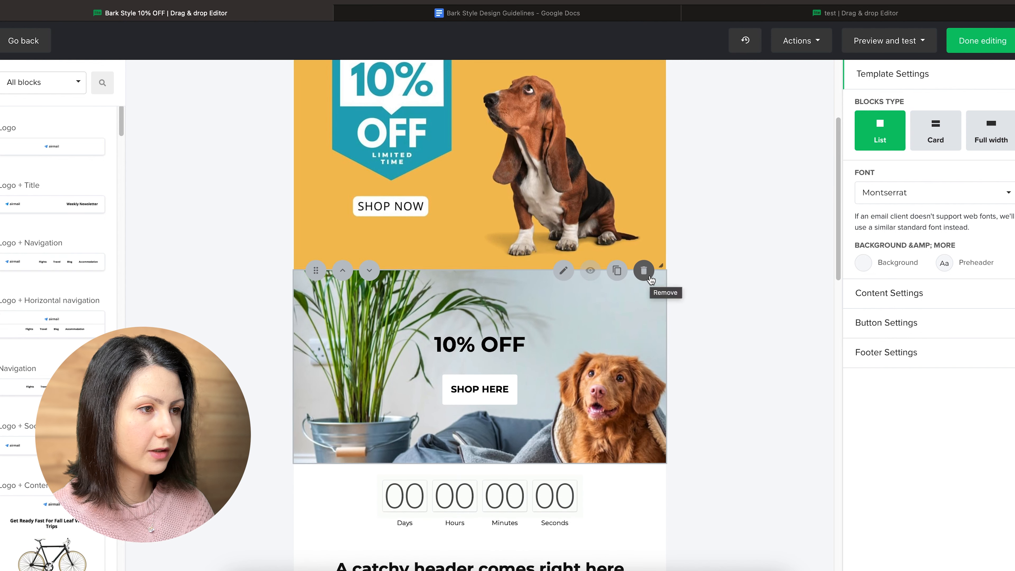
click(644, 271)
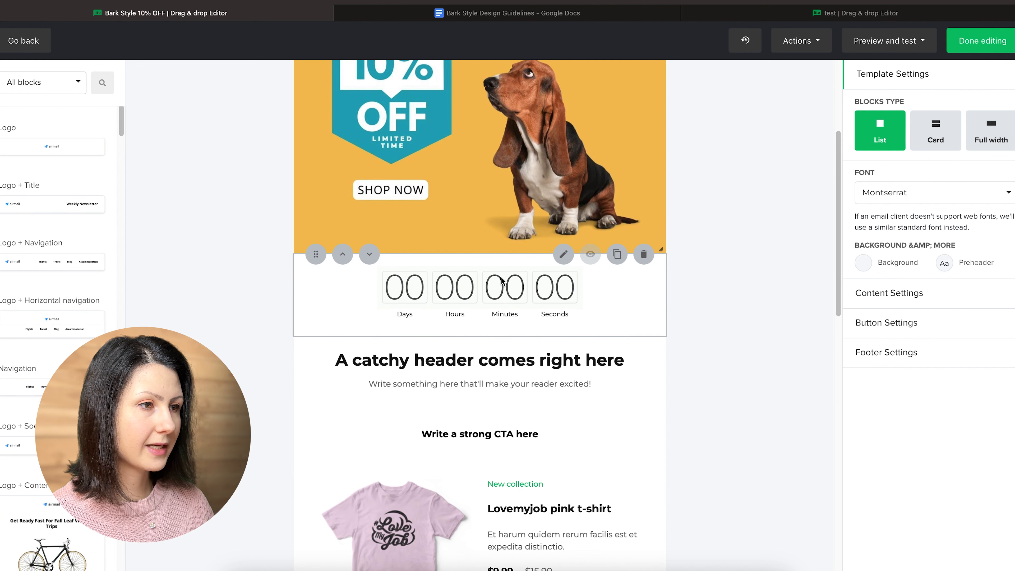
Set the countdown block's expiration date to 13 April 2023, 23:59
click(564, 255)
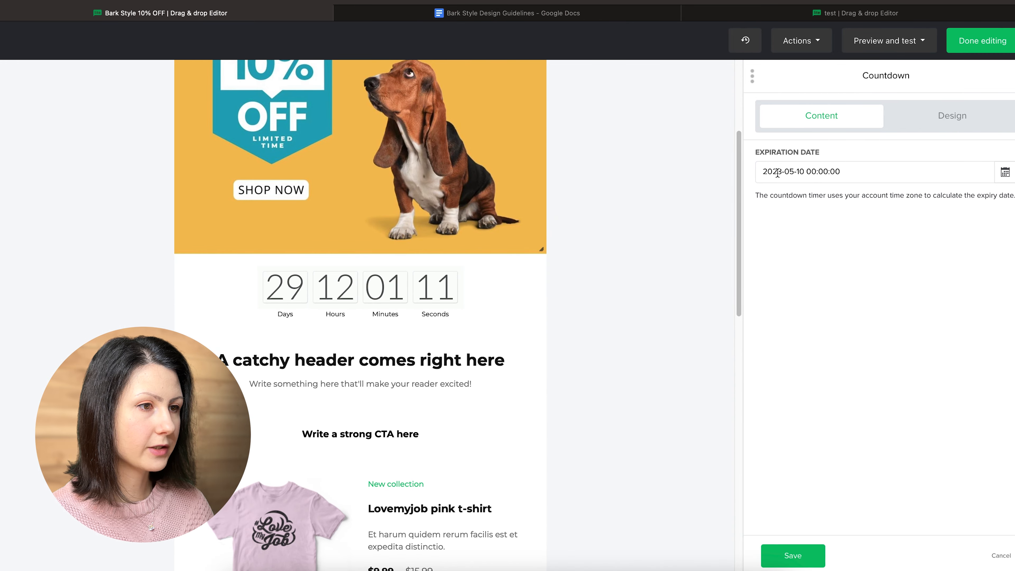
click(1005, 174)
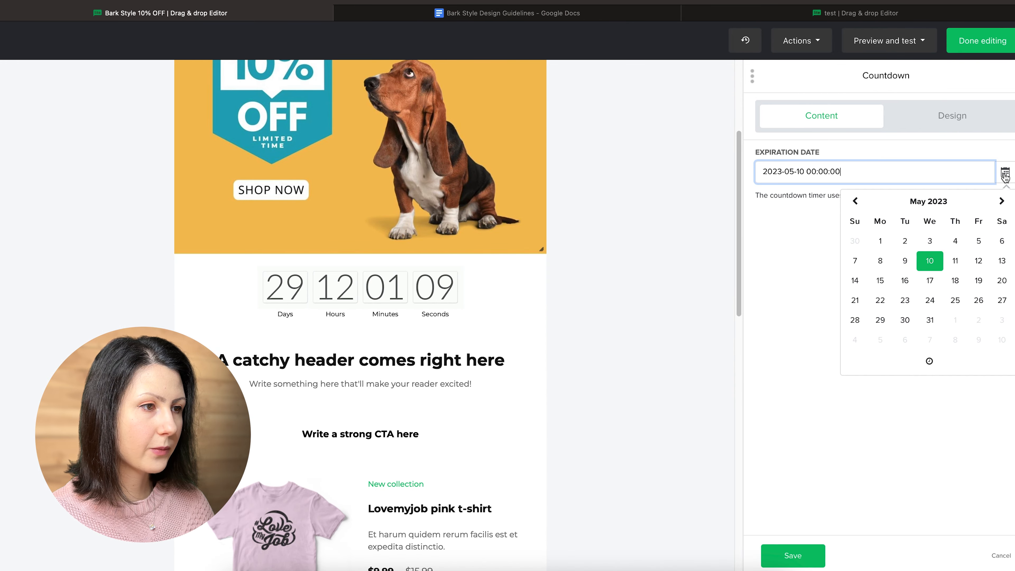
click(855, 201)
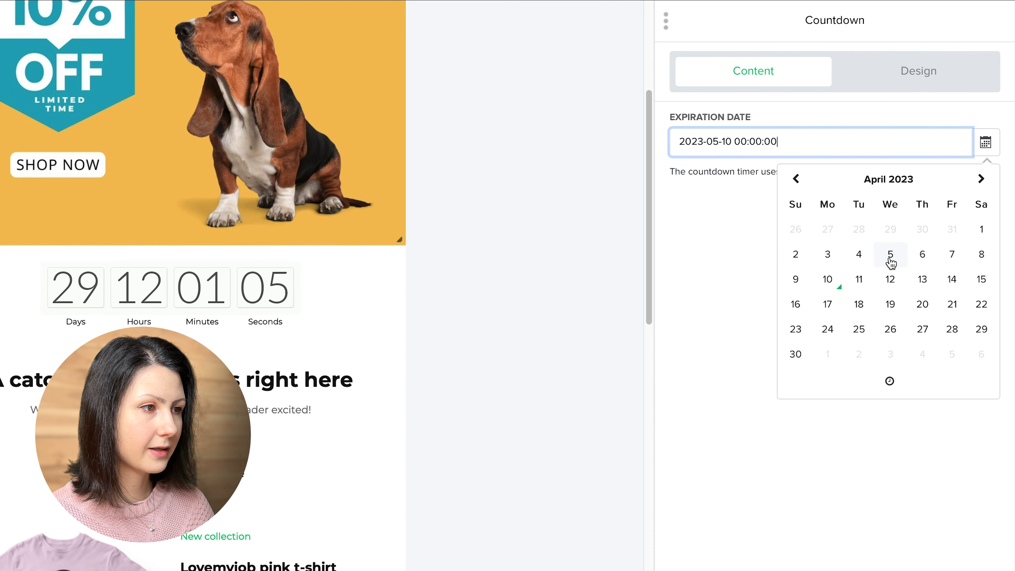
click(922, 282)
Open the countdown block's background color settings and copy the yellow hex code #F4BF54 from the Bark Style Design Guidelines in Google Docs
click(923, 79)
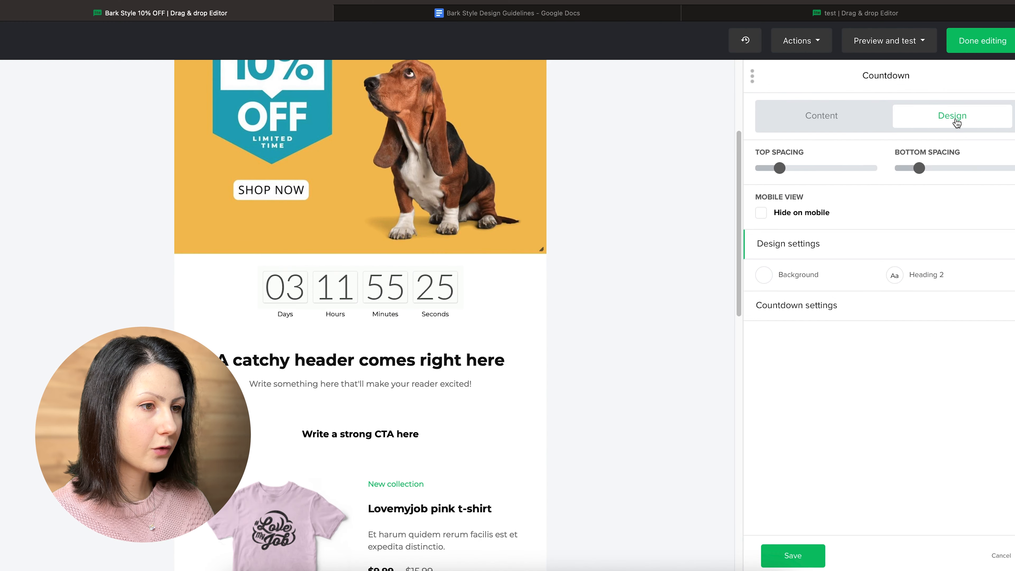
click(764, 276)
click(504, 16)
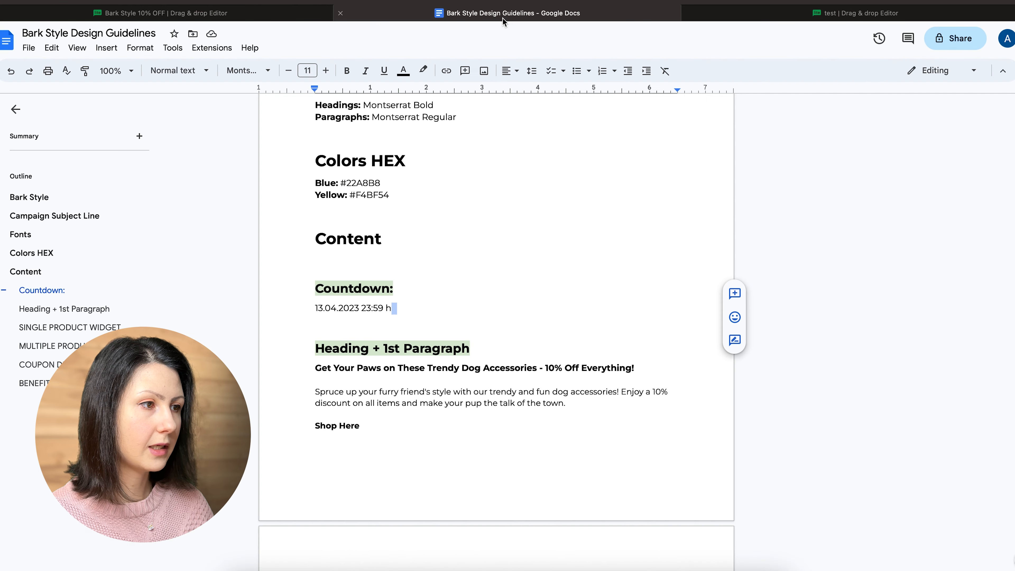
scroll(385, 246, up, 2)
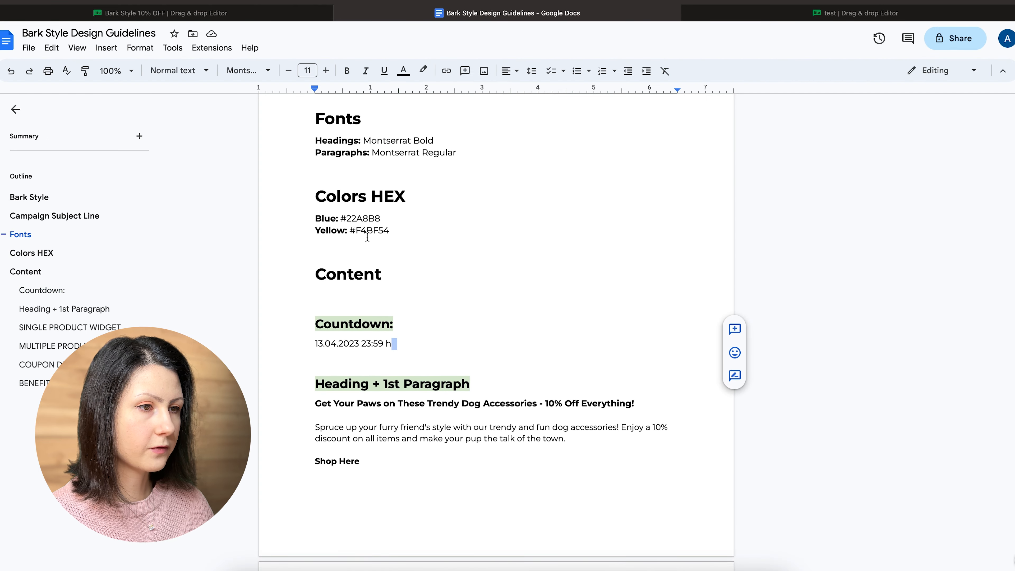
drag(351, 231, 390, 231)
key(ctrl+c)
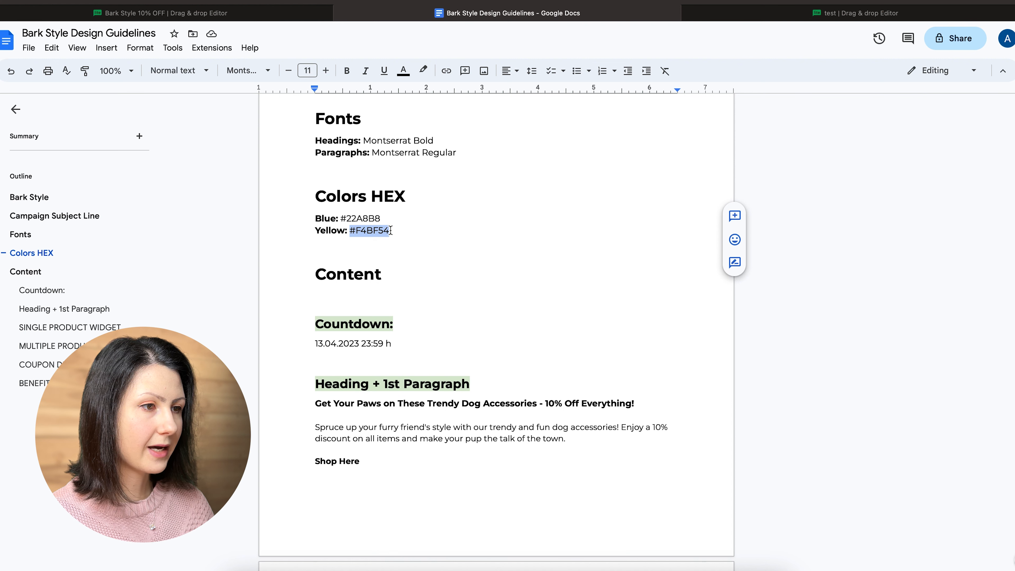
Return to the MailerLite editor, set the countdown block's background color to #F4BF54, and save the block
click(264, 12)
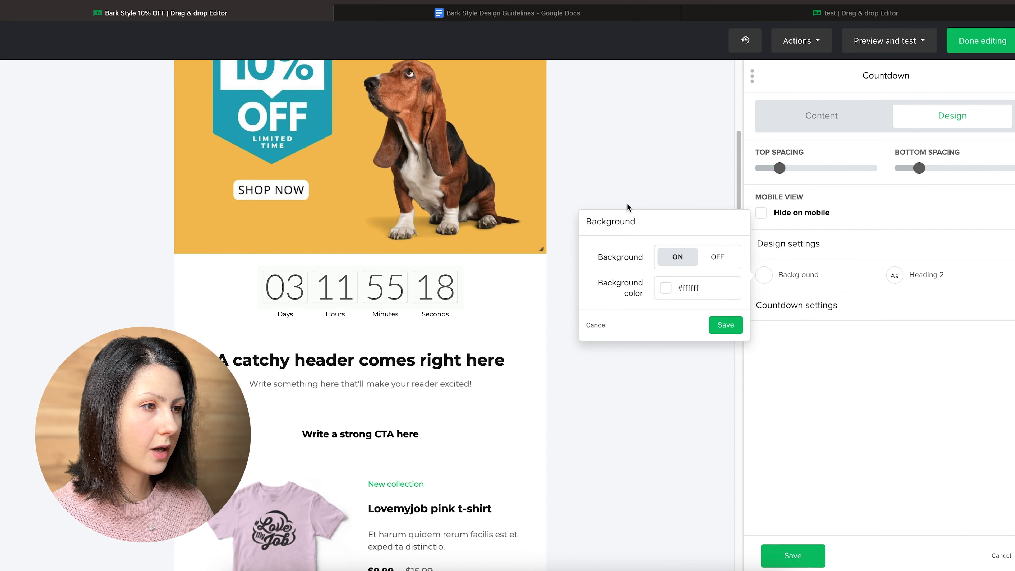
drag(678, 284, 702, 284)
key(ctrl+v)
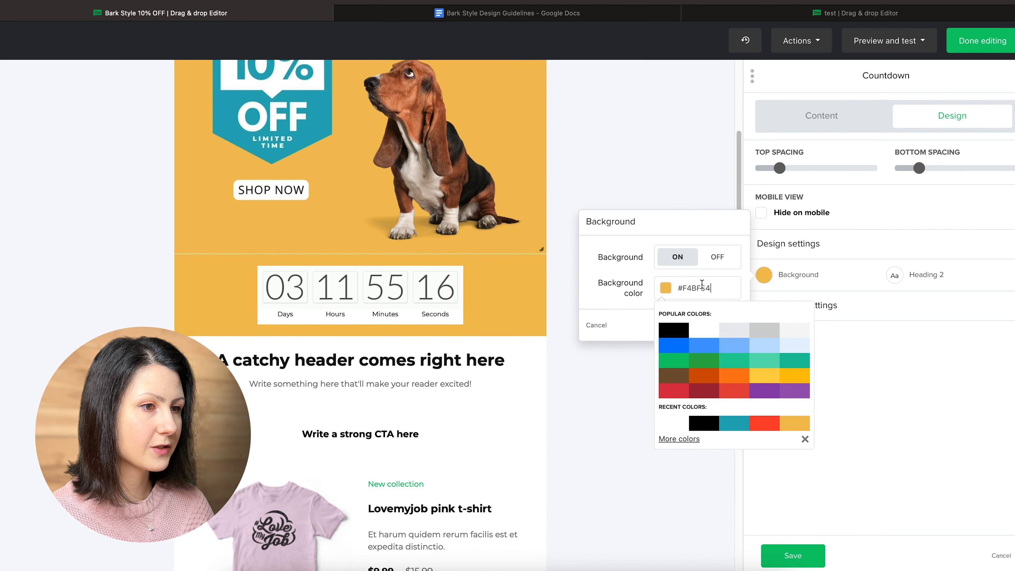
click(902, 388)
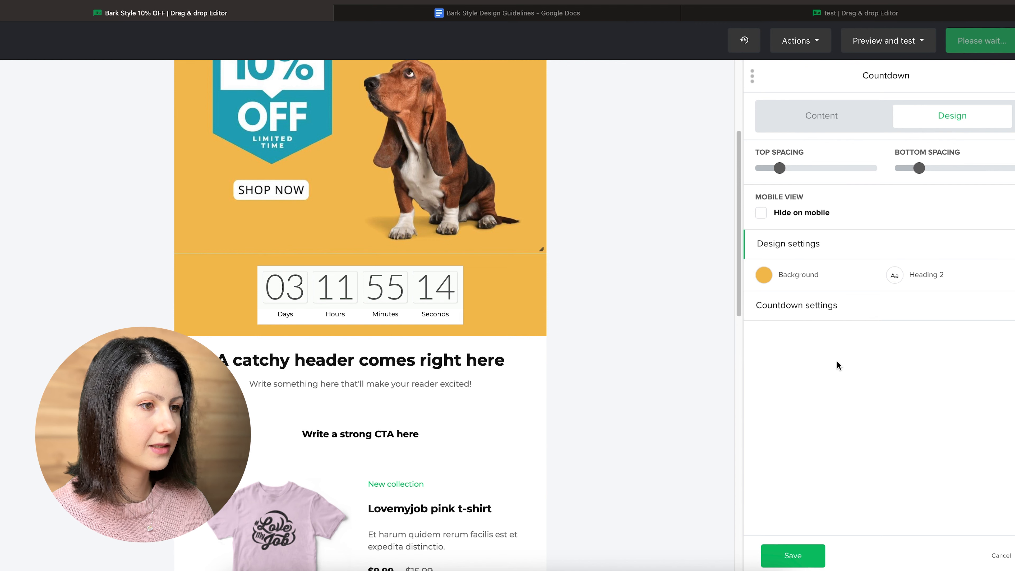
click(781, 555)
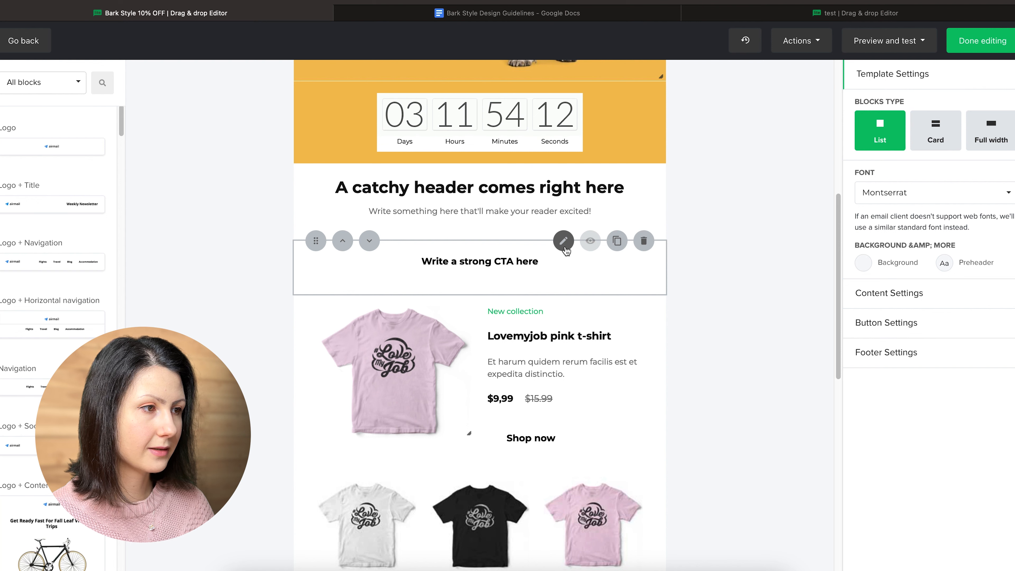
Copy the heading "Get Your Paws on These Trendy Dog Accessories - 10% Off Everything!" from the Google Docs guidelines into the MailerLite title block's Heading 1
click(564, 164)
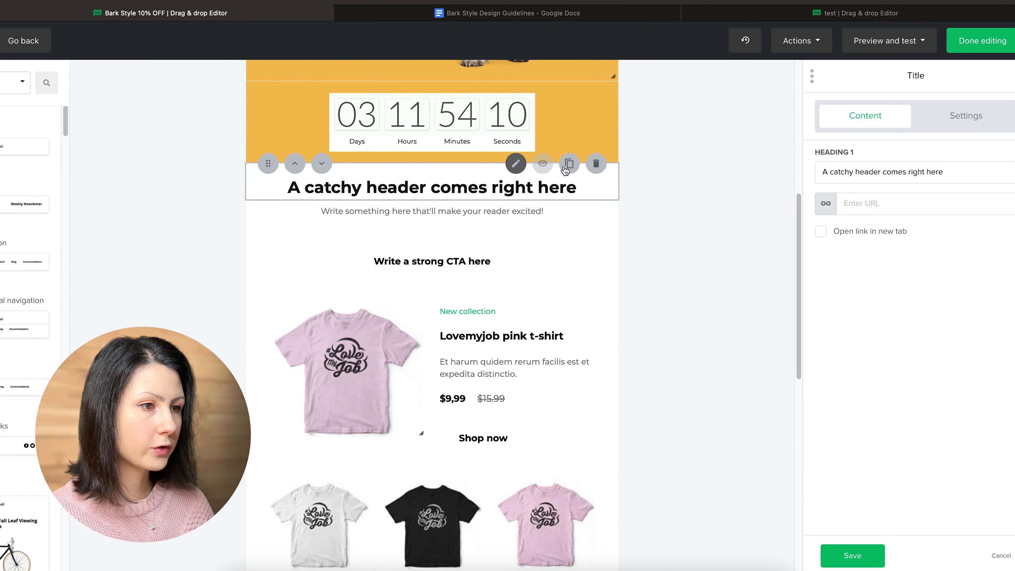
click(453, 18)
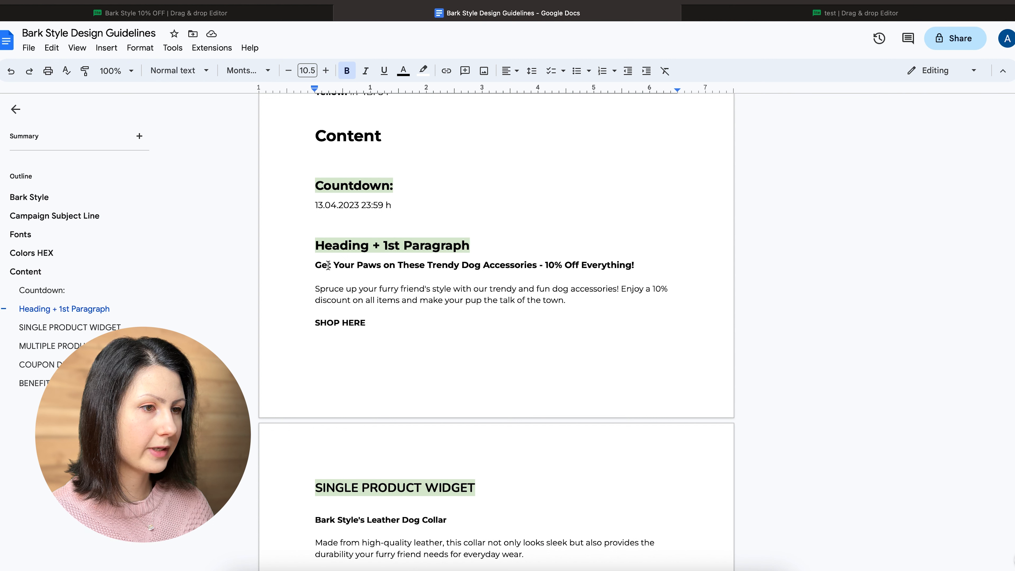
drag(318, 264, 632, 260)
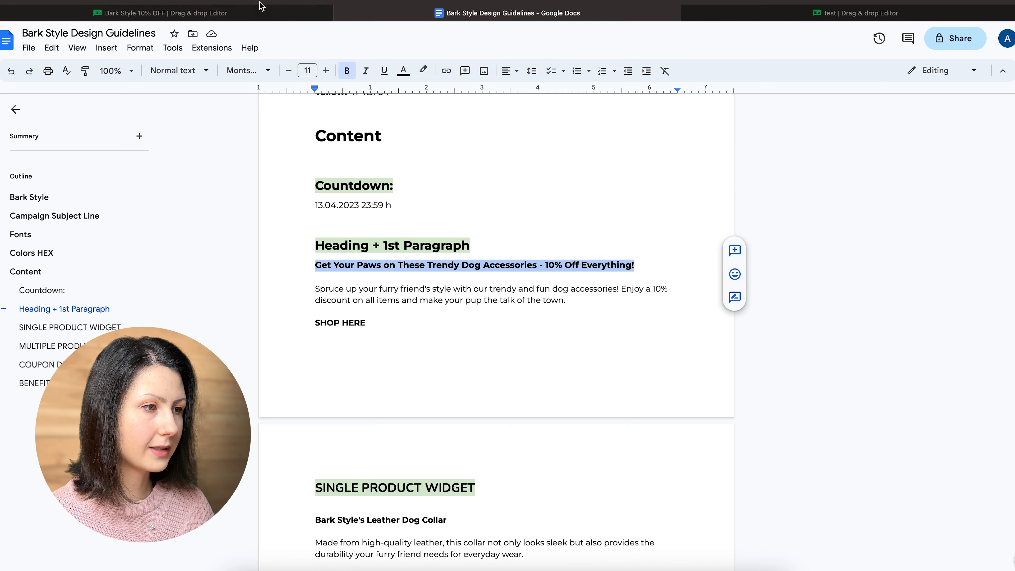
click(261, 12)
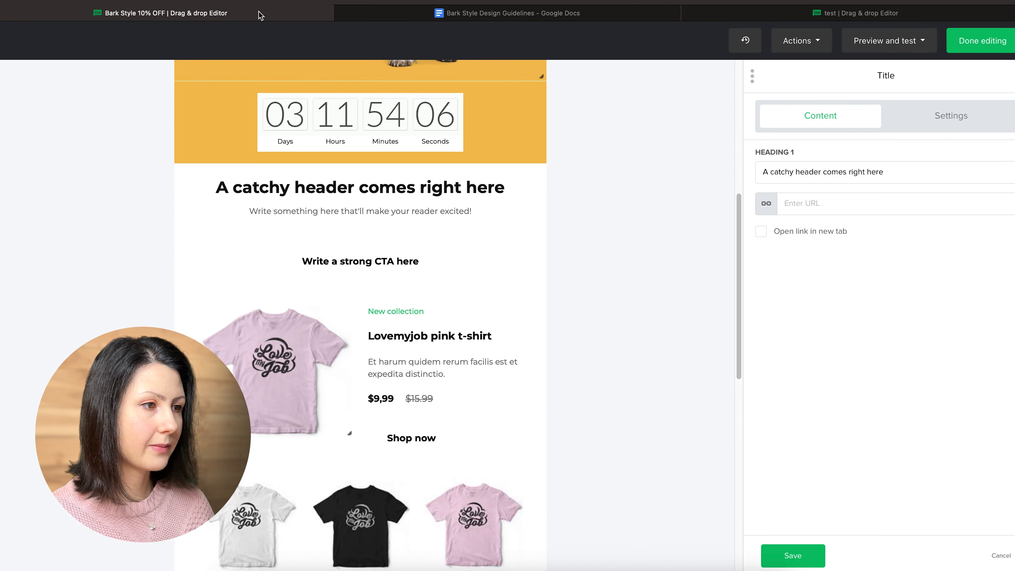
triple_click(767, 165)
text(Get Your Paws on These Trendy Dog Accessories - 10% Off Everything!)
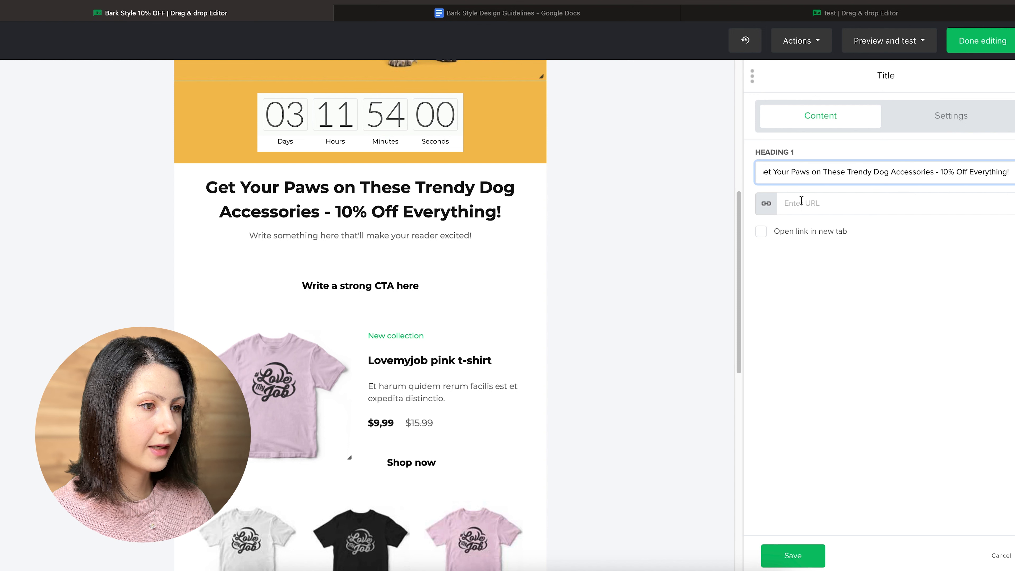
Set the title block's top padding to 40 and its bottom padding to 10
click(916, 118)
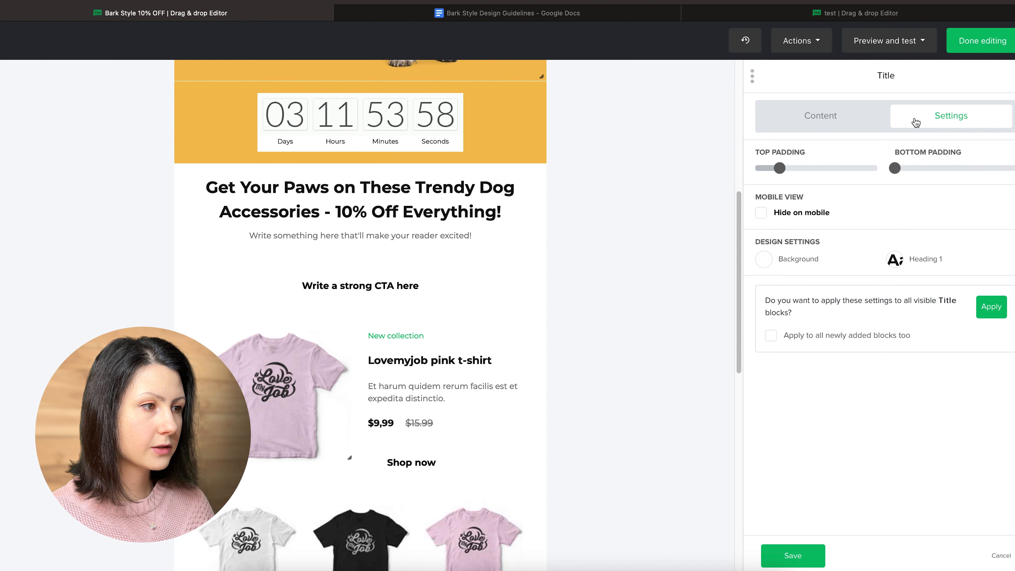
mouse_move(813, 167)
drag(790, 168, 804, 168)
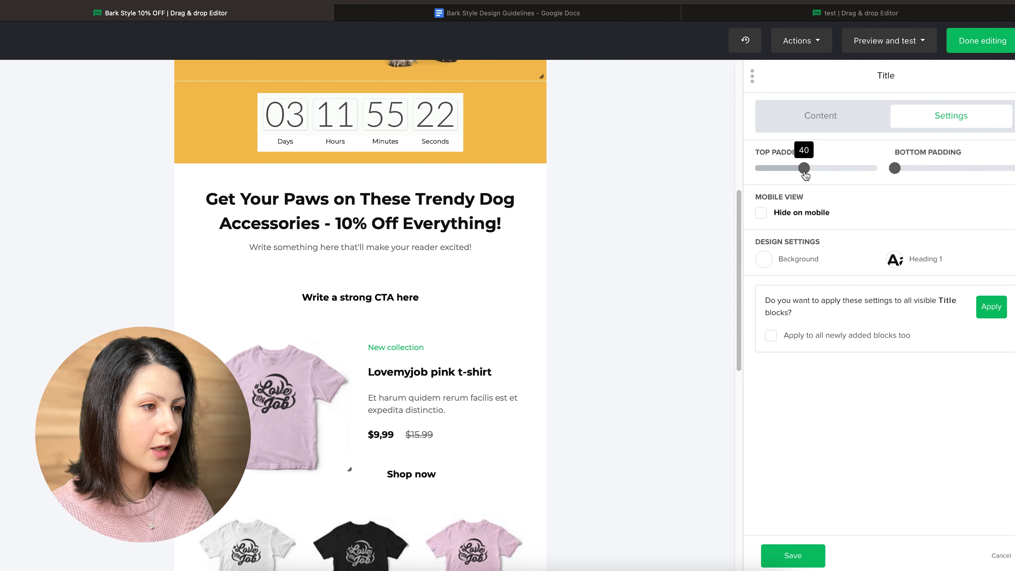
drag(895, 168, 909, 170)
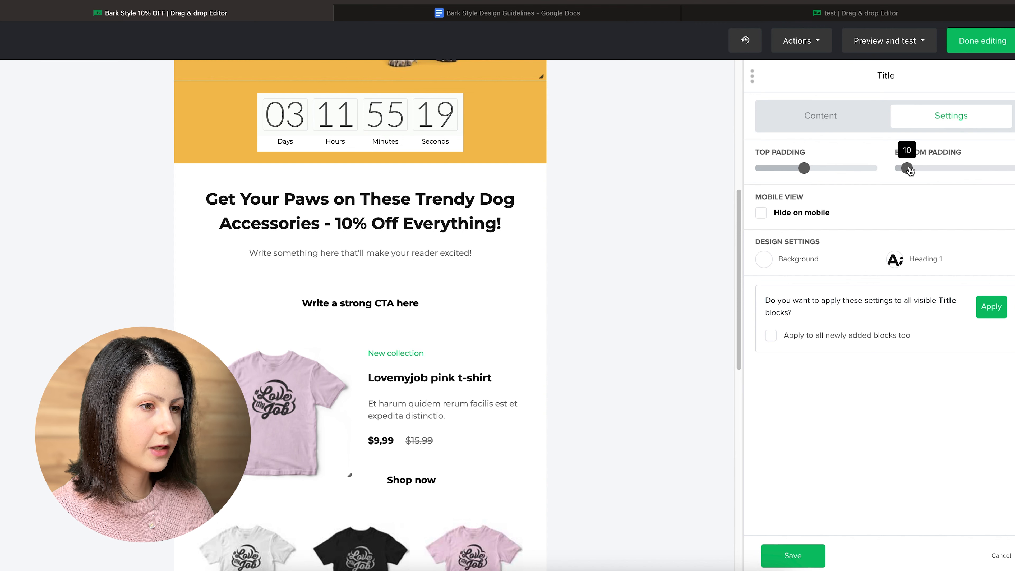
Open the title block's background color settings and switch to the Bark Style Design Guidelines in Google Docs
click(768, 261)
click(475, 16)
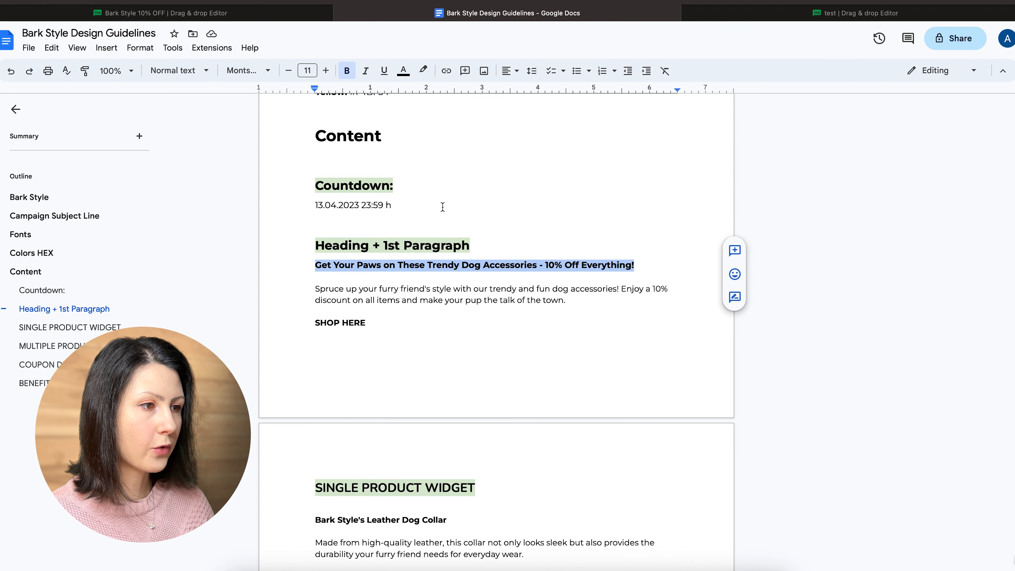
Copy the blue hex code #22A8B8 from the Google Docs design guidelines and apply it as the title block's background in the email editor
scroll(443, 207, up, 3)
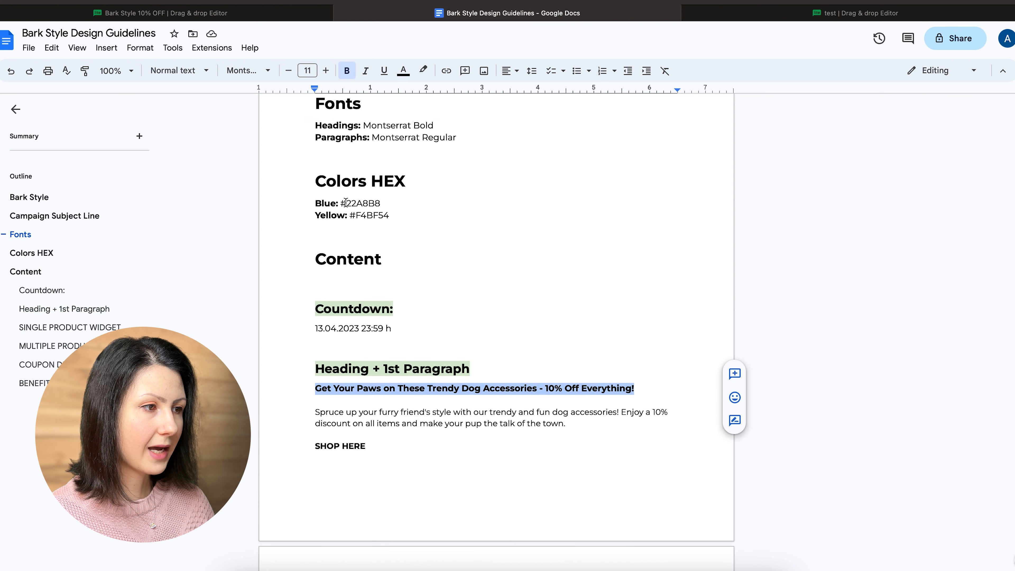
drag(340, 204, 384, 204)
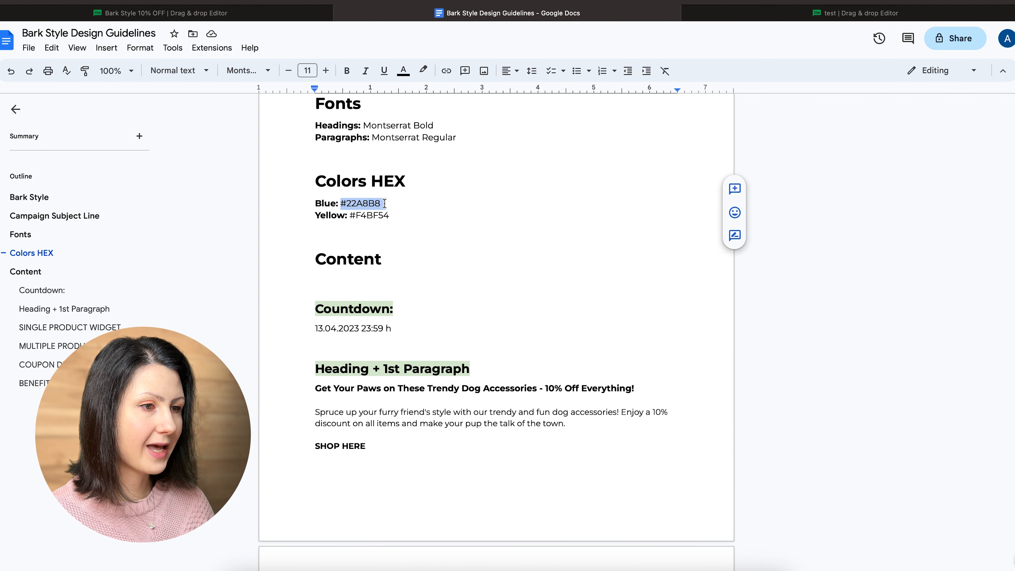
click(205, 14)
click(691, 271)
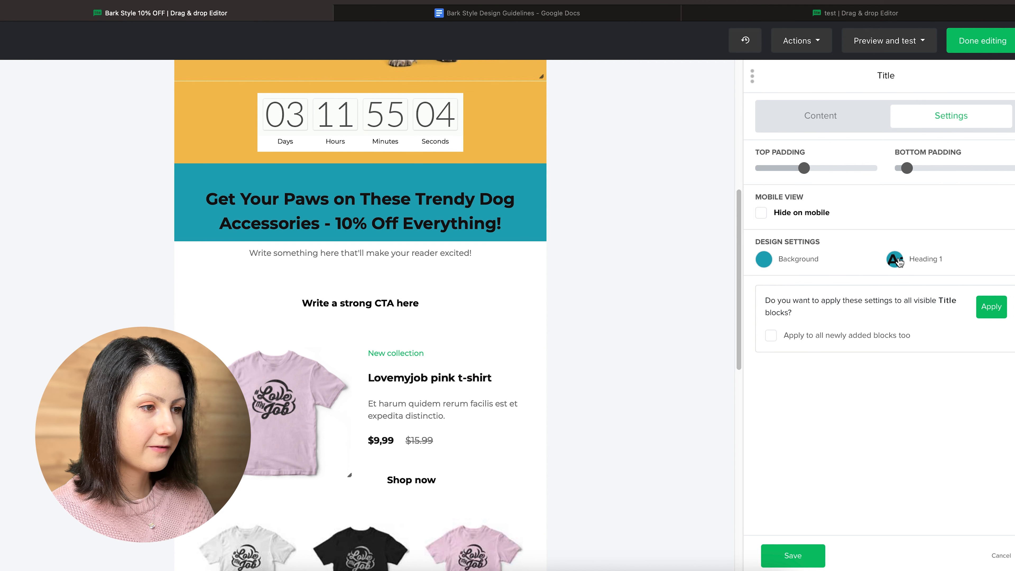
Set the title block's Heading 1 font color to white, #ffffff
click(895, 260)
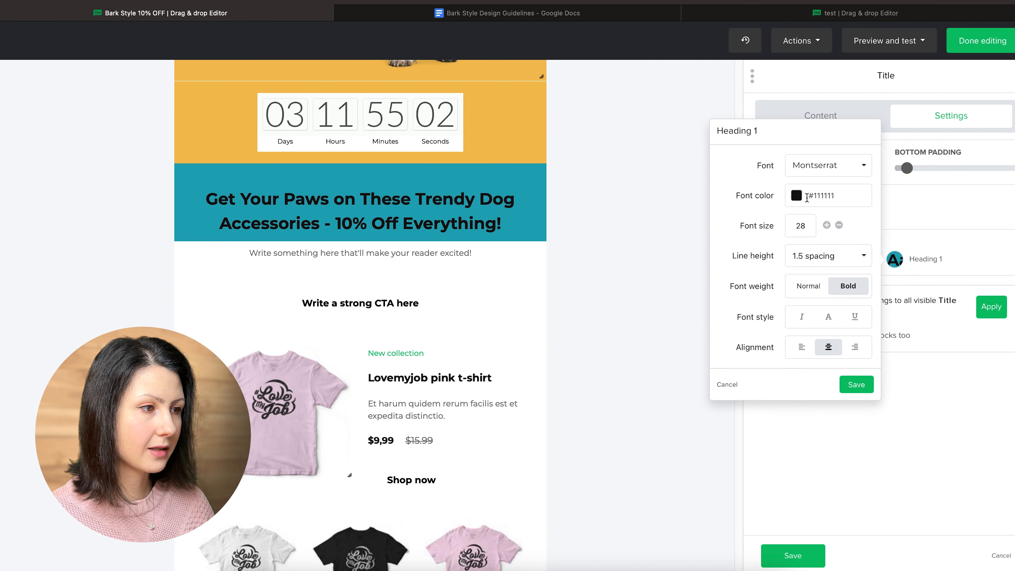
click(797, 196)
click(839, 231)
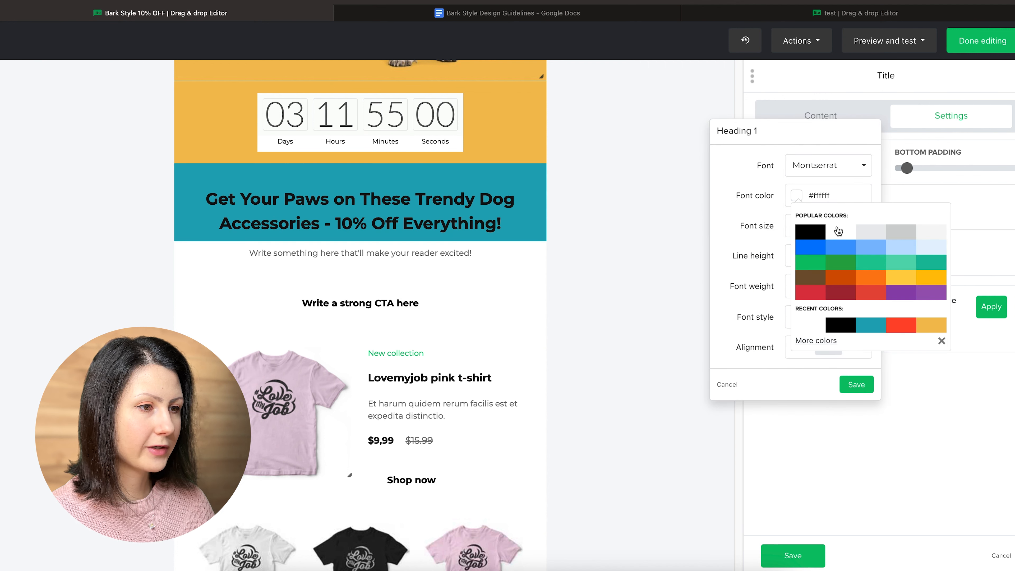
click(879, 181)
Copy the "Spruce up your furry friend's style" paragraph from the guidelines document into the text block under the email's title
click(460, 12)
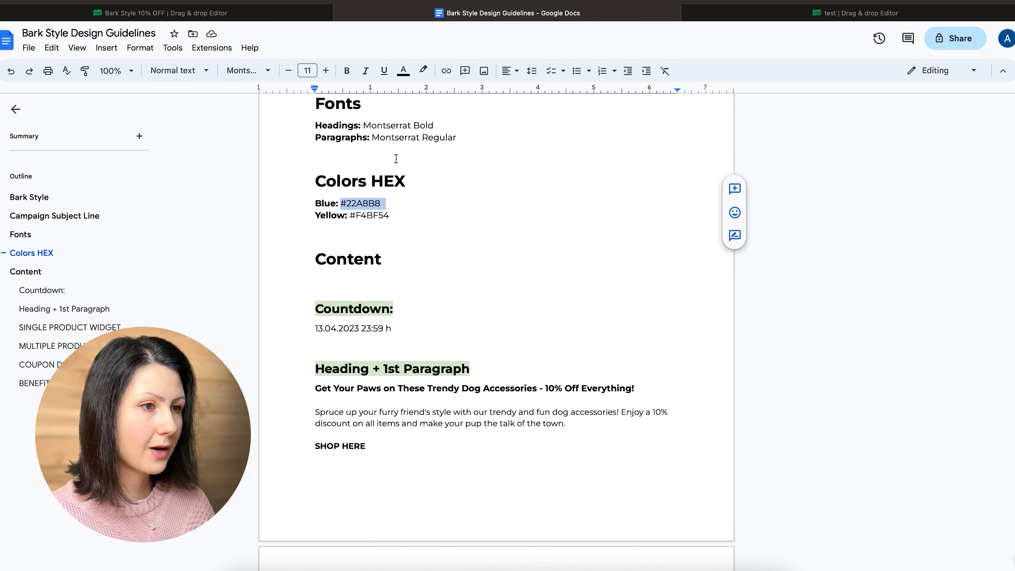
drag(317, 412, 566, 423)
click(166, 13)
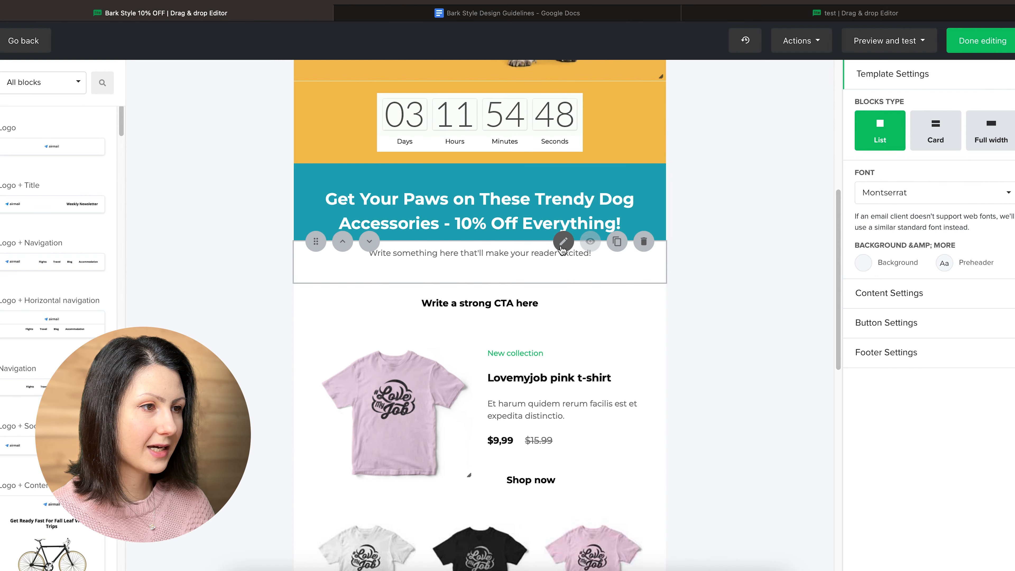
triple_click(787, 206)
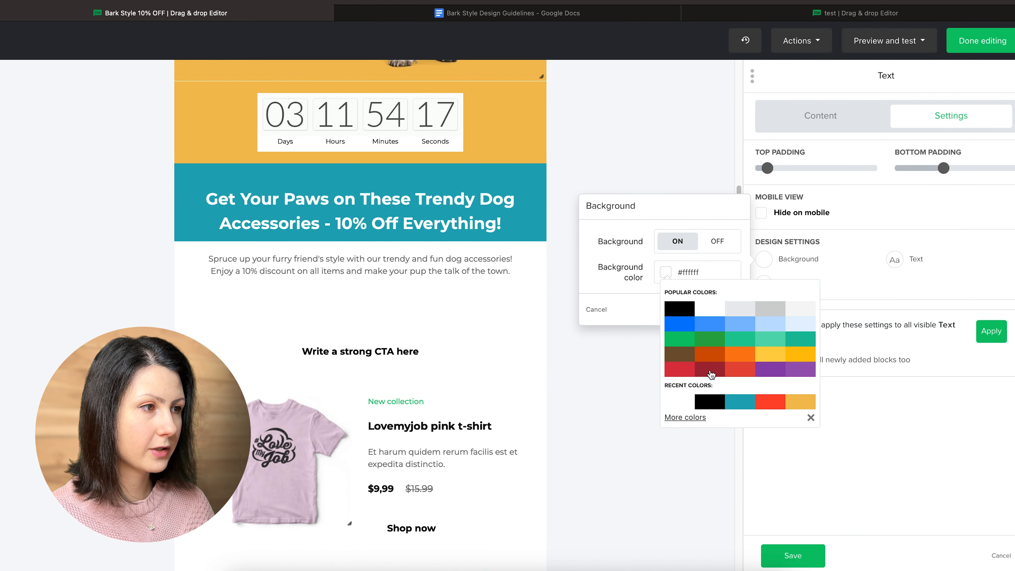
Restyle the text block with the recently used teal background, white #ffffff text and a smaller bottom padding
click(739, 401)
click(895, 259)
click(796, 241)
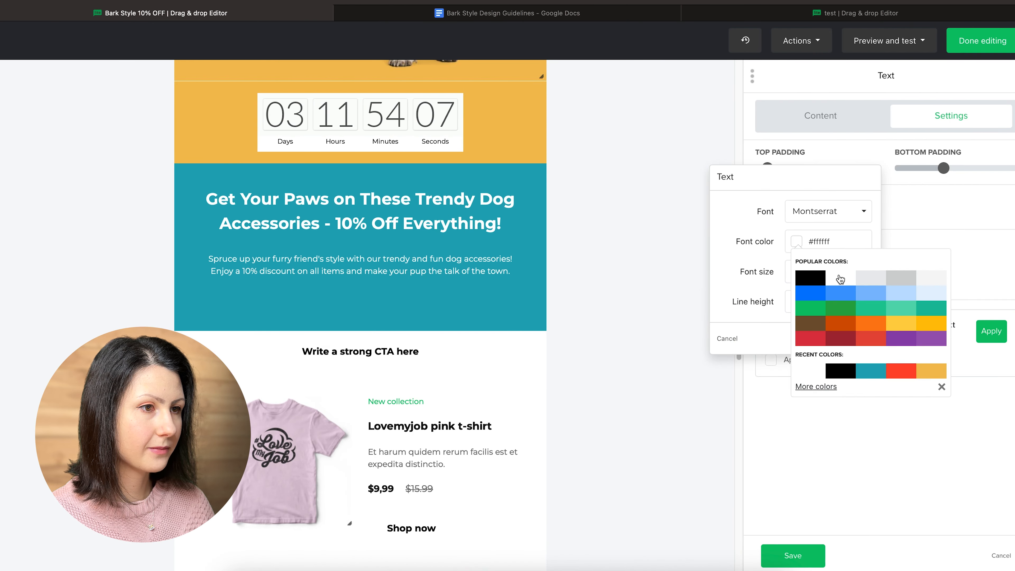
click(840, 280)
drag(944, 168, 919, 169)
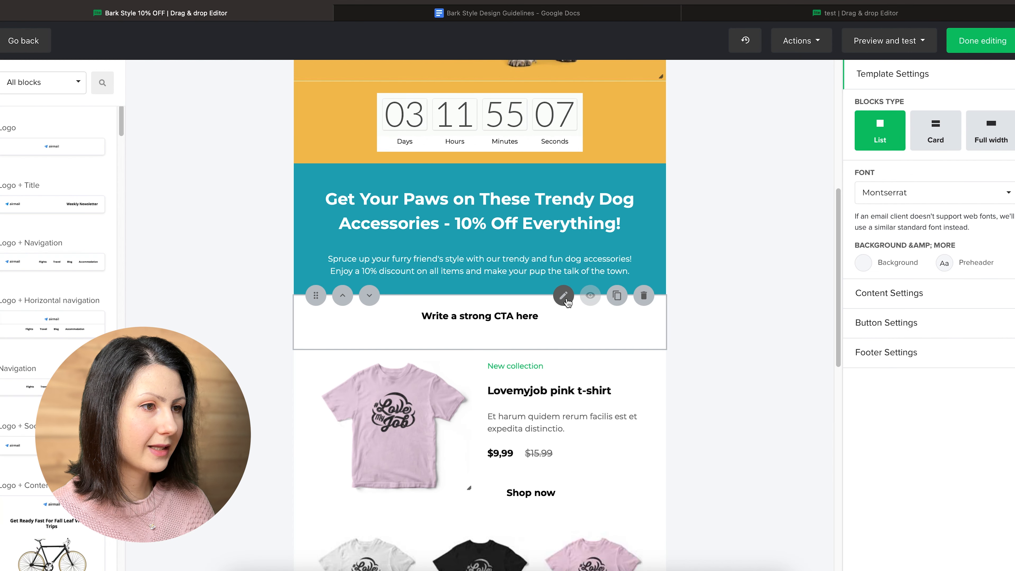
Change the label of the button below the paragraph to "SHOP HERE" and clear its link URL
click(480, 317)
triple_click(791, 171)
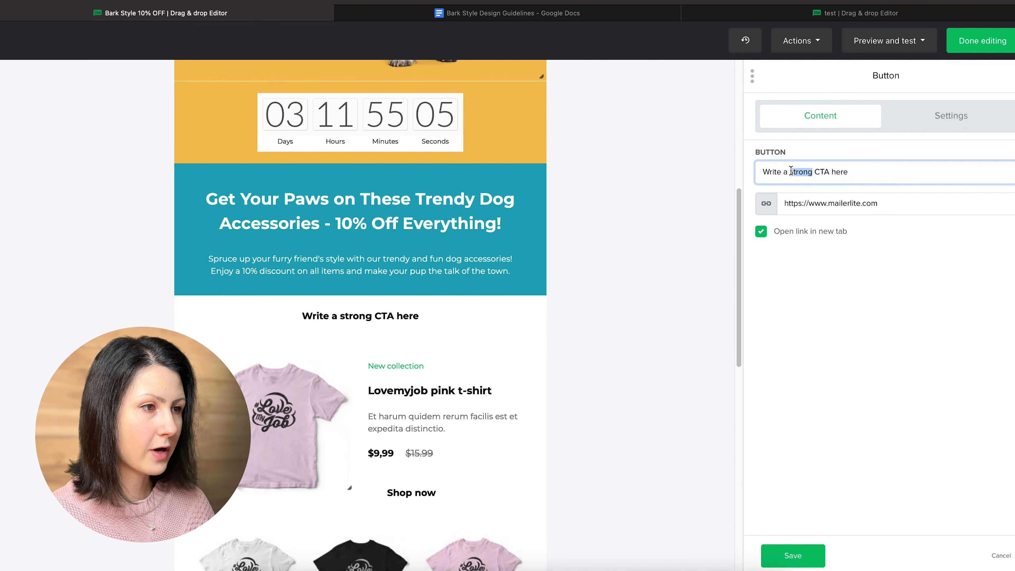
text(SHOP HERE)
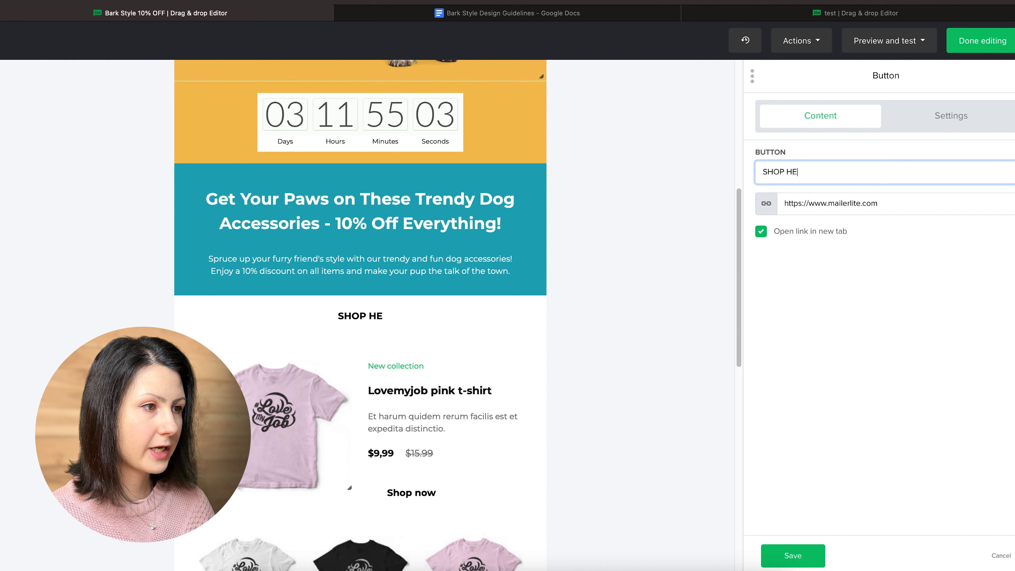
triple_click(815, 204)
key(BackSpace)
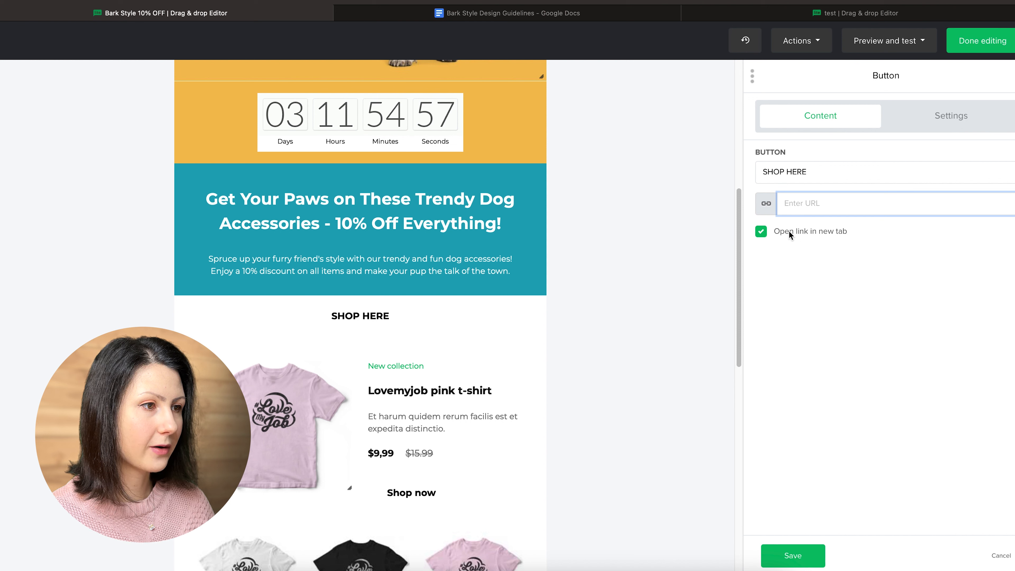
Set the SHOP HERE button block's background color to the recently used teal #22a8b8
click(921, 126)
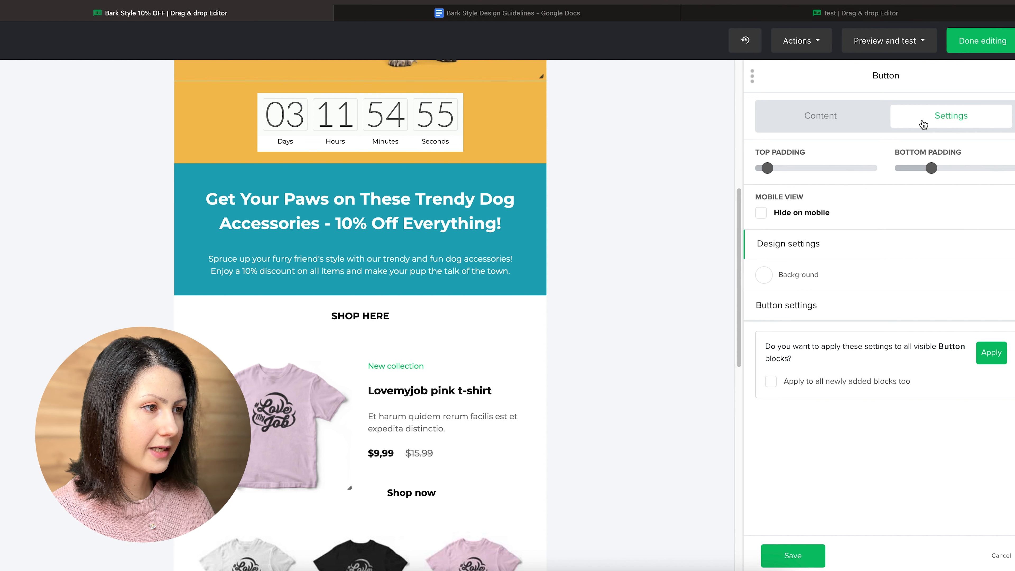
click(765, 276)
click(666, 288)
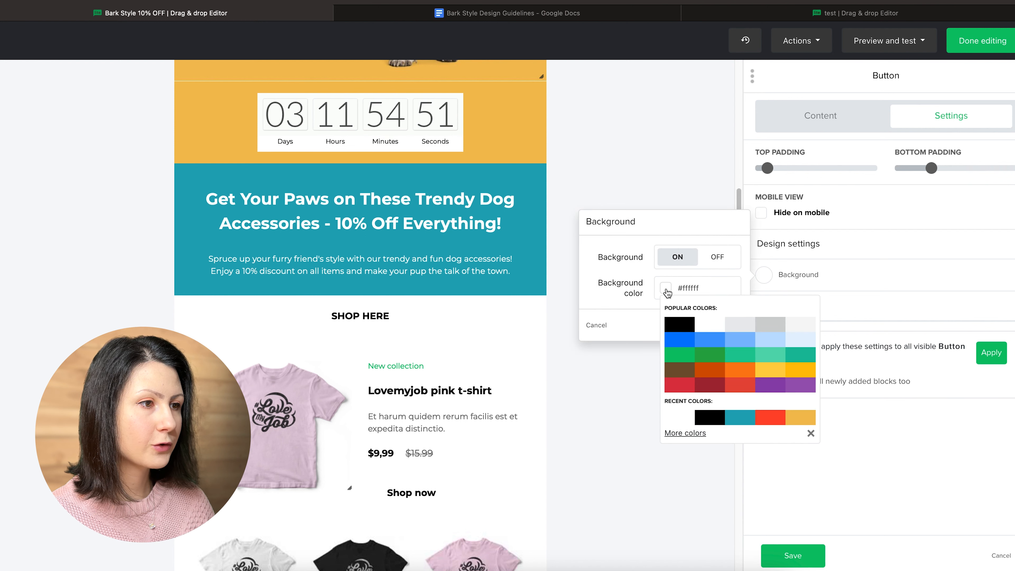
click(739, 417)
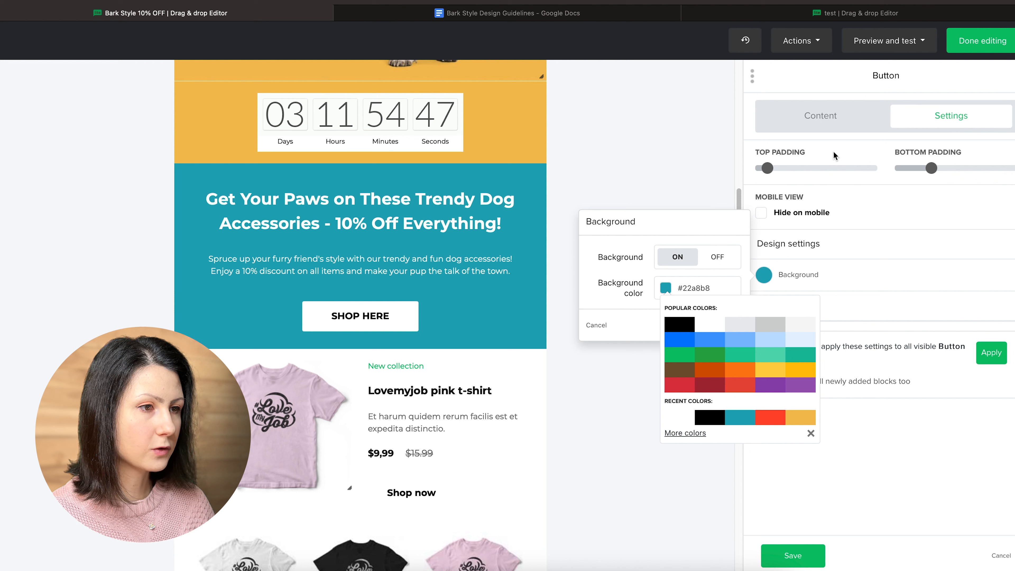
Set the button block's top padding to 0 and bottom padding to 40, and save the block
click(822, 201)
mouse_move(770, 171)
drag(767, 169, 755, 168)
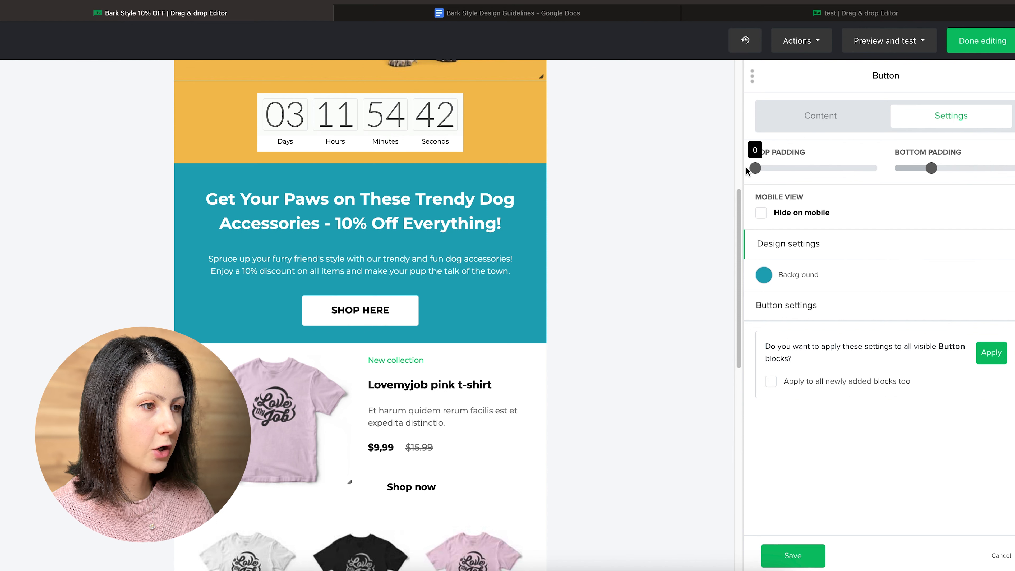
mouse_move(931, 168)
drag(932, 168, 944, 168)
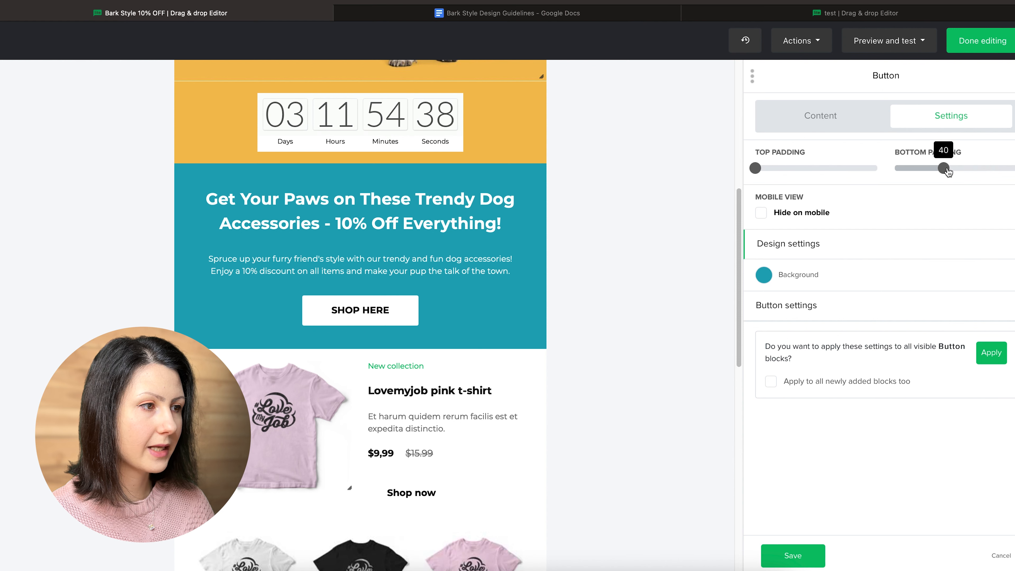
click(794, 555)
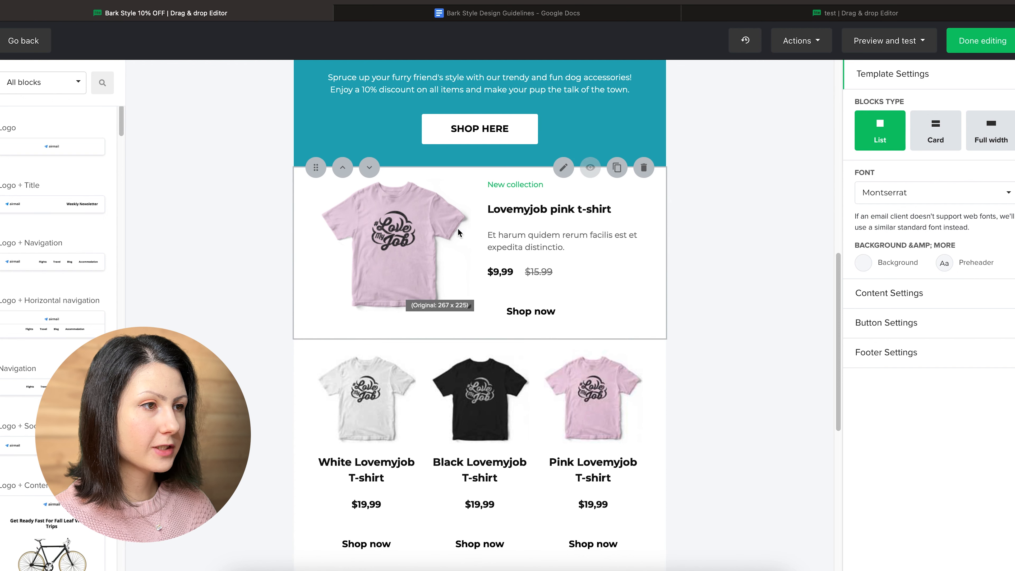
Set the single-product block's top padding to 30, increase its bottom padding, and save
click(563, 168)
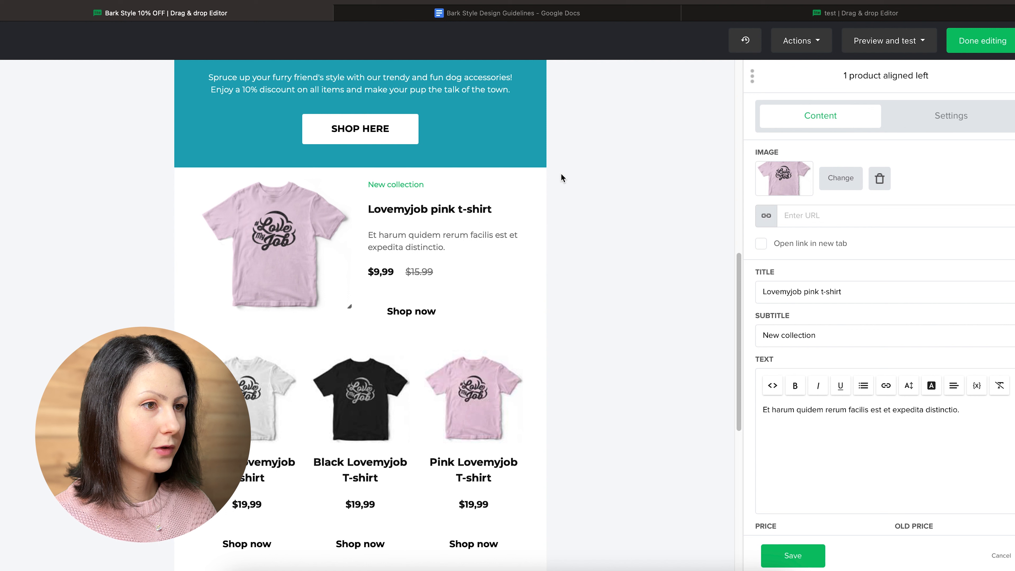
click(911, 113)
mouse_move(781, 170)
drag(782, 171, 793, 171)
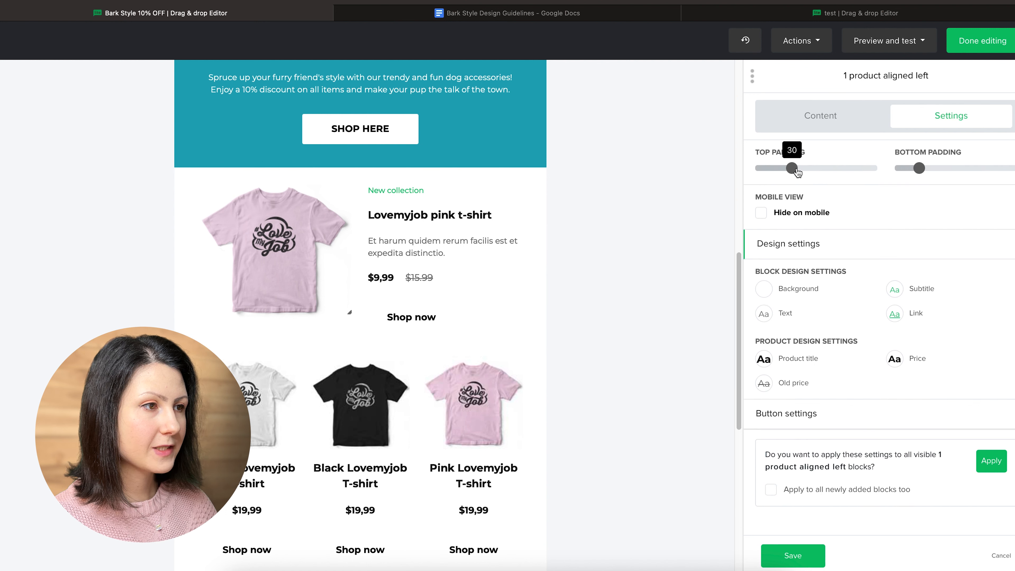
drag(919, 170, 968, 173)
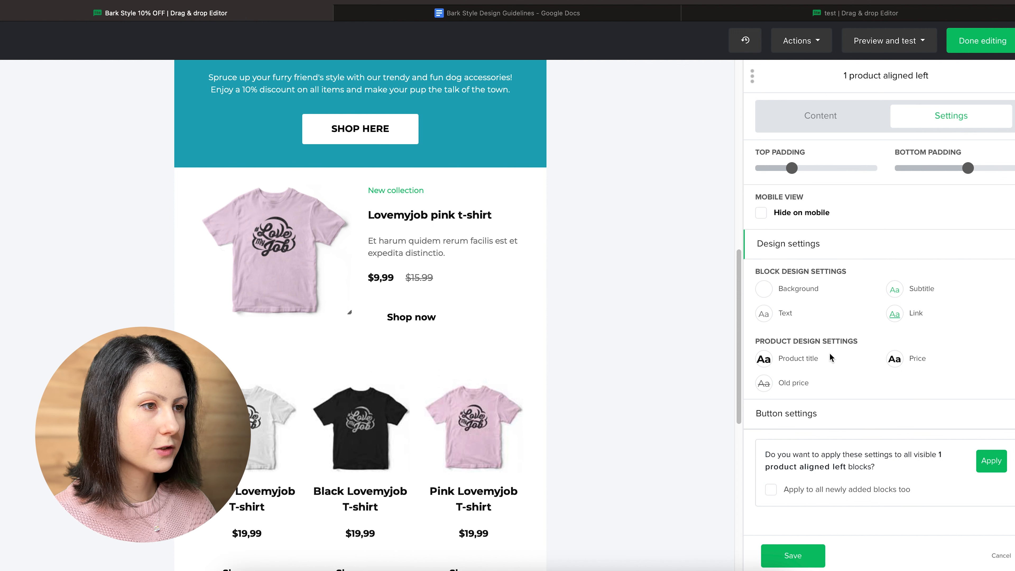
click(792, 549)
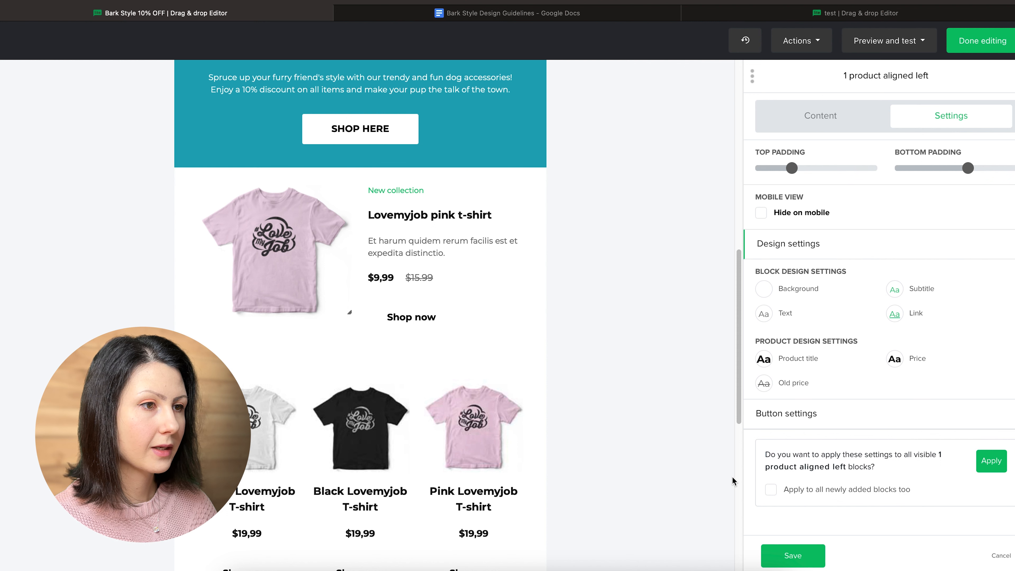
Replace the single product's t-shirt image with collar.png and scale the picture down slightly
click(791, 118)
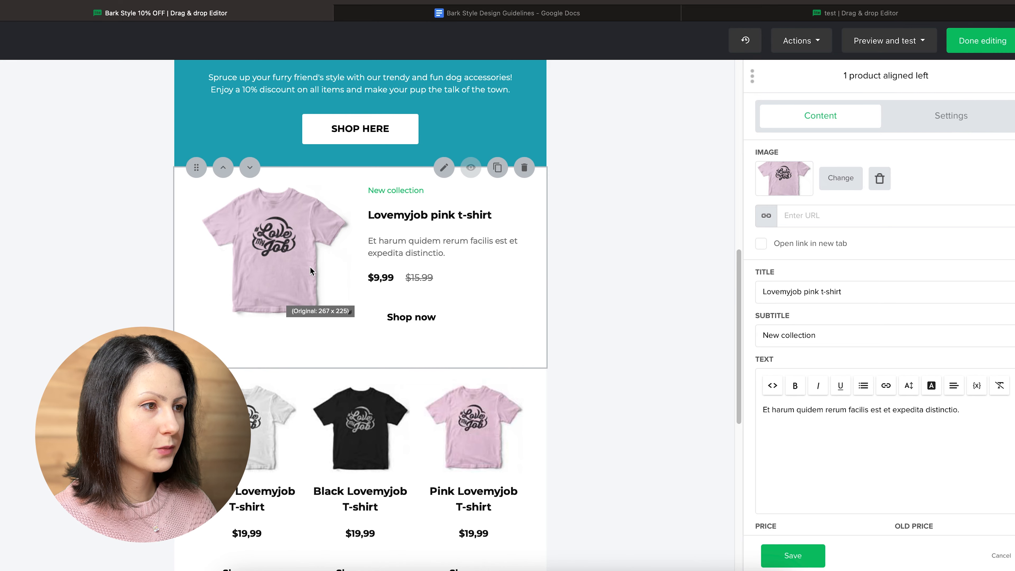
click(841, 177)
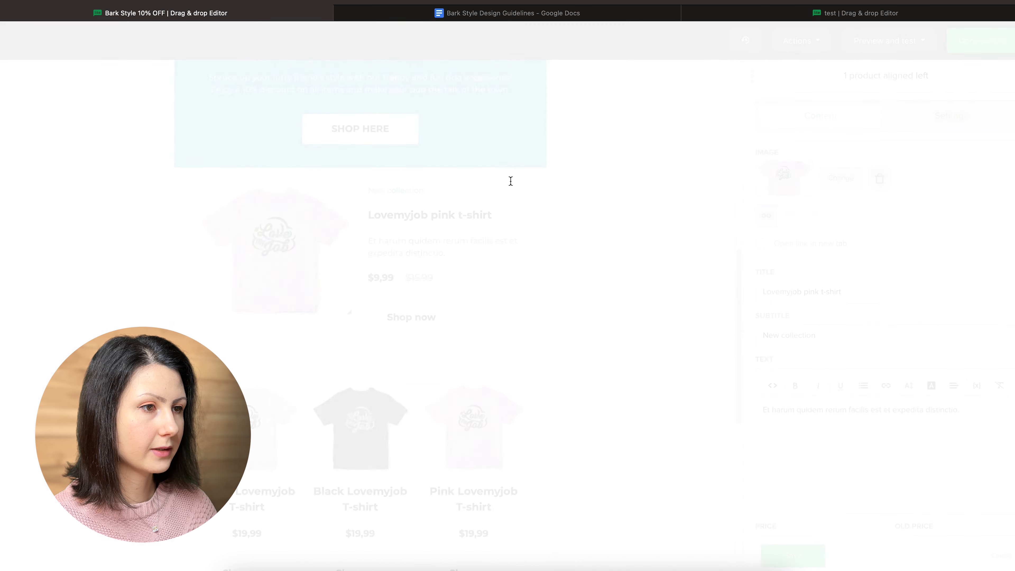
scroll(148, 283, down, 10)
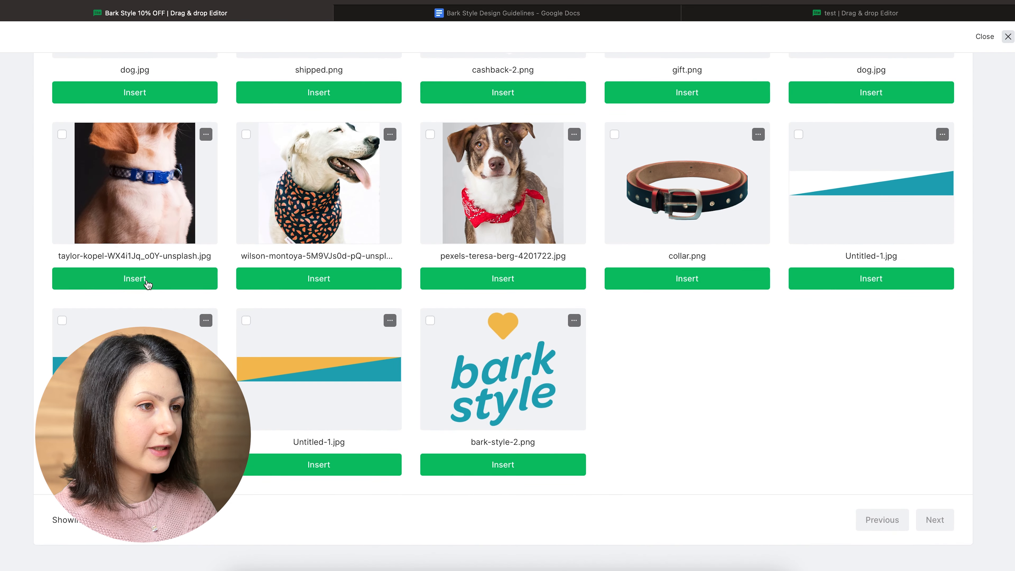
click(678, 284)
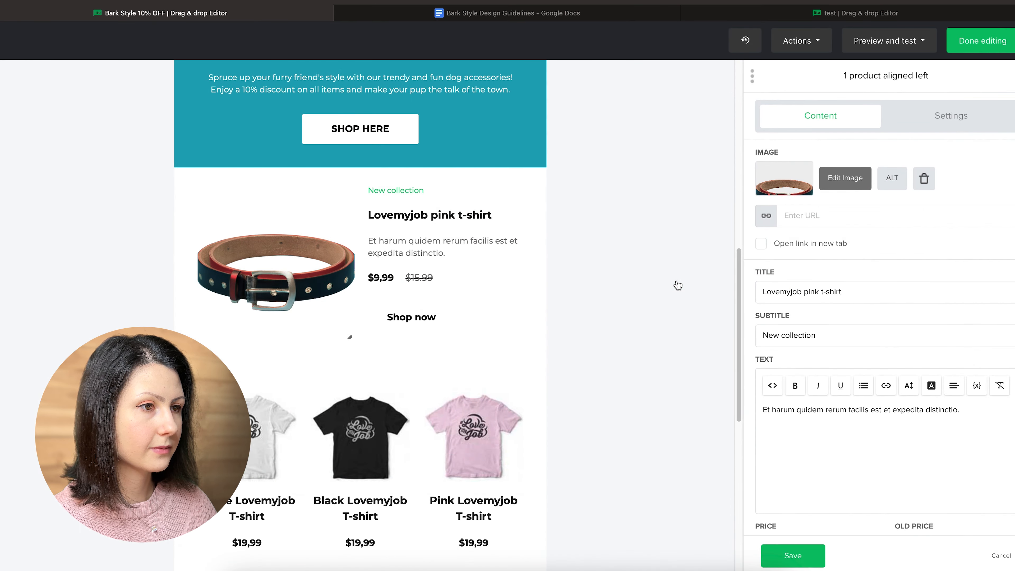
mouse_move(354, 334)
drag(352, 338, 339, 312)
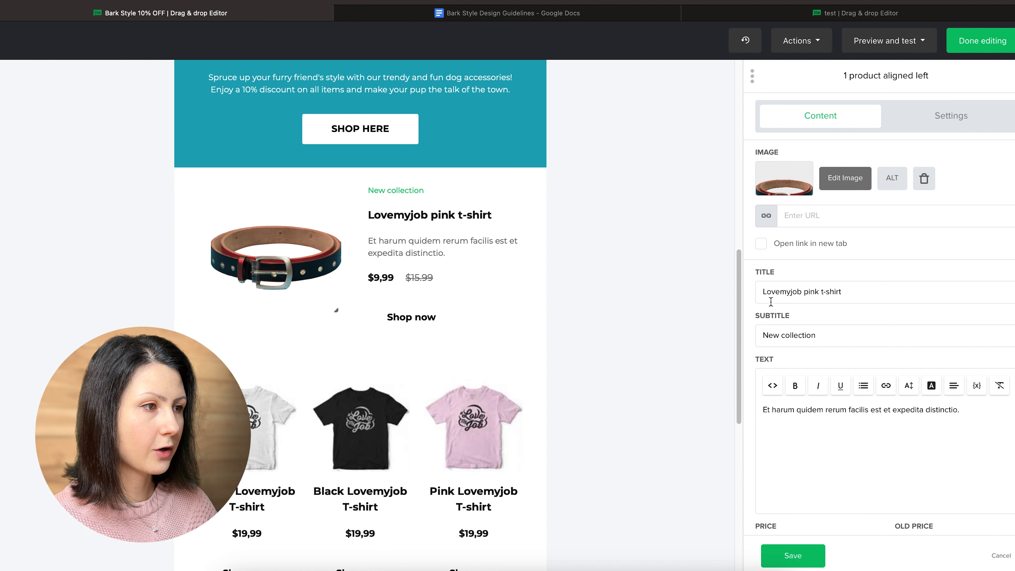
Remove the product's subtitle and replace its title with "Bark Style's Leather Dog Collar" copied from the guidelines document
triple_click(768, 336)
key(BackSpace)
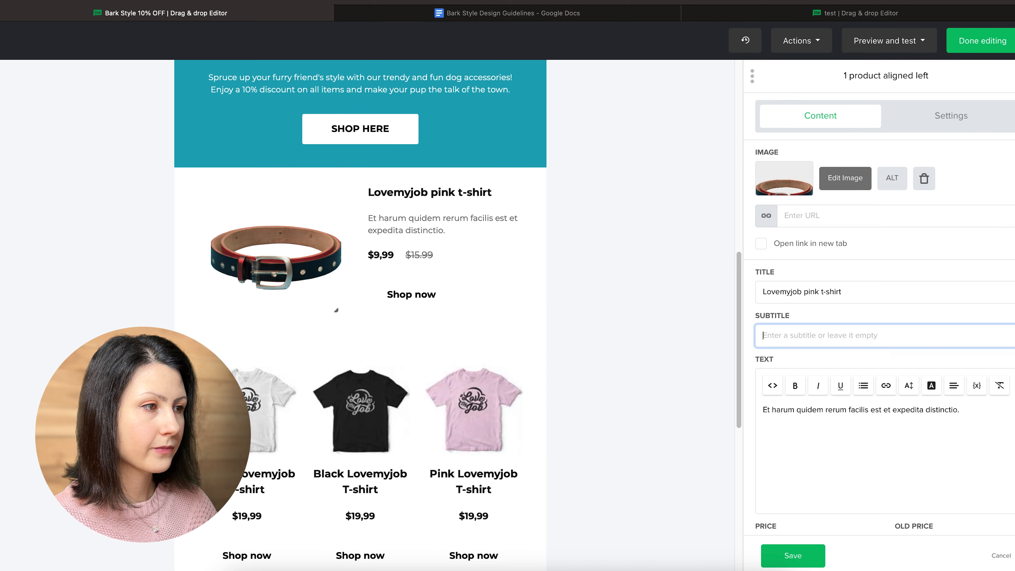
click(403, 18)
scroll(378, 262, up, 3)
drag(316, 206, 447, 206)
key(ctrl+c)
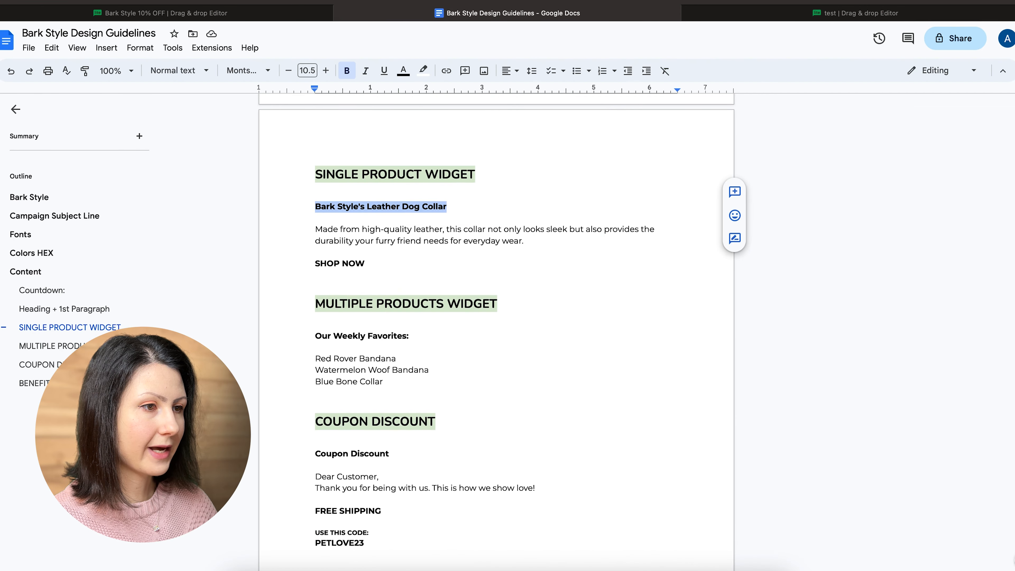
key(ctrl+shift+Tab)
triple_click(800, 292)
key(ctrl+v)
Replace the product's text with the "Made from high-quality leather" description copied from the guidelines document
key(ctrl+Tab)
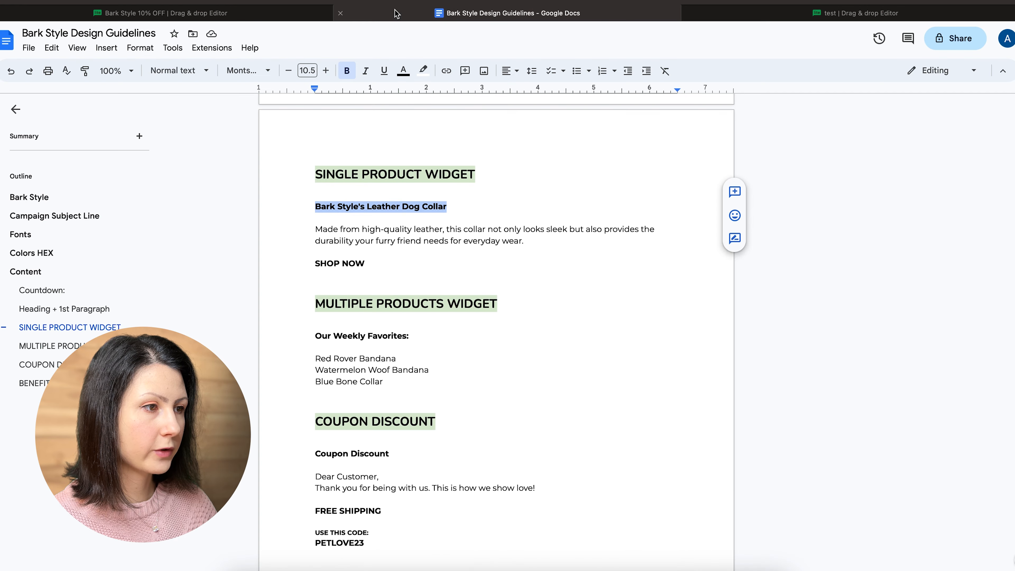
click(316, 229)
drag(317, 229, 523, 240)
key(super+c)
click(256, 14)
double_click(782, 409)
triple_click(777, 409)
key(super+v)
Set the leather dog collar's price to $15,99
scroll(780, 472, down, 3)
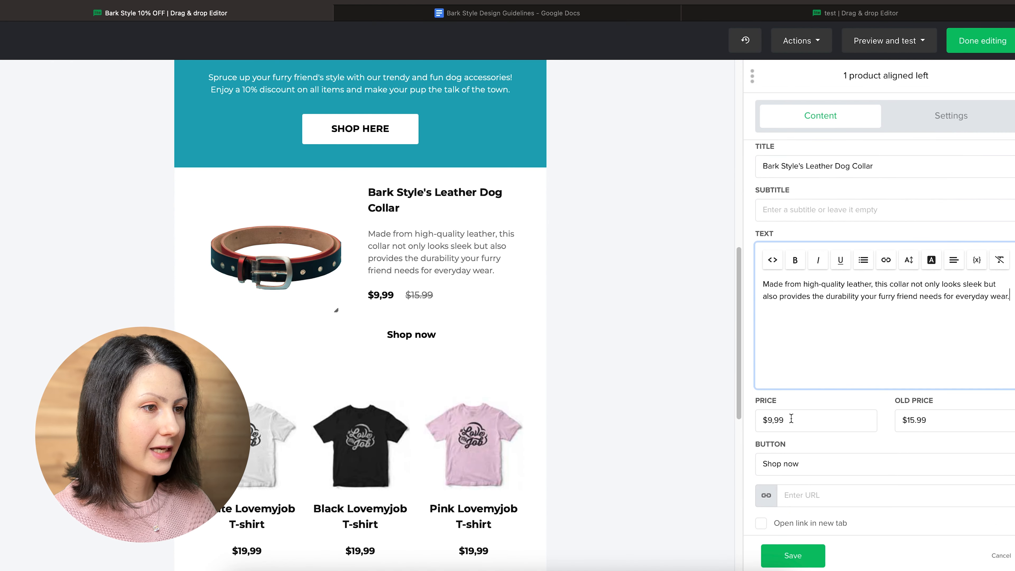
click(791, 418)
key(BackSpace)
key(BackSpace)
key(BackSpace)
key(BackSpace)
text(15,99)
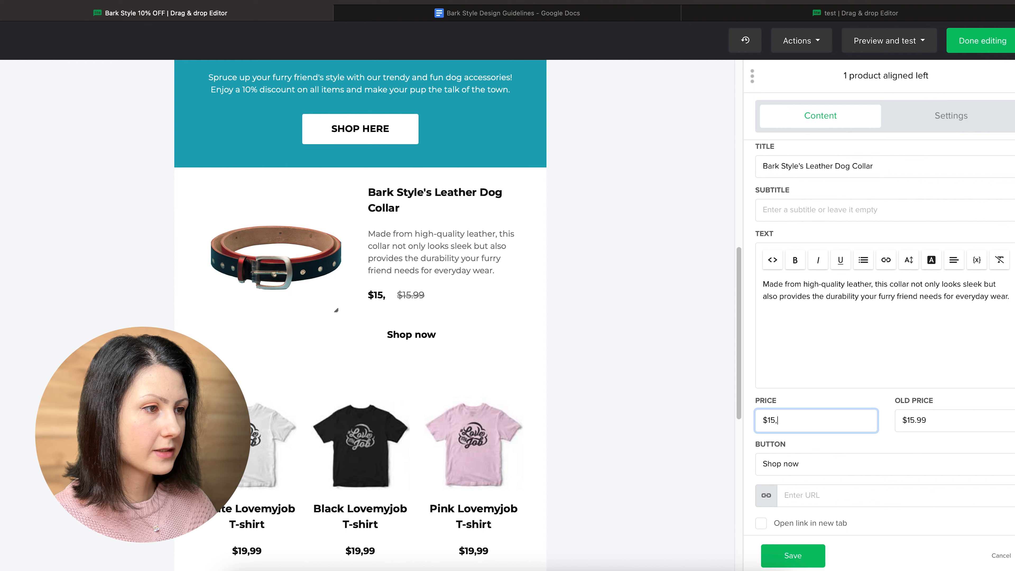
Set the leather dog collar's old price to $29,99
click(991, 420)
key(BackSpace)
key(BackSpace)
key(BackSpace)
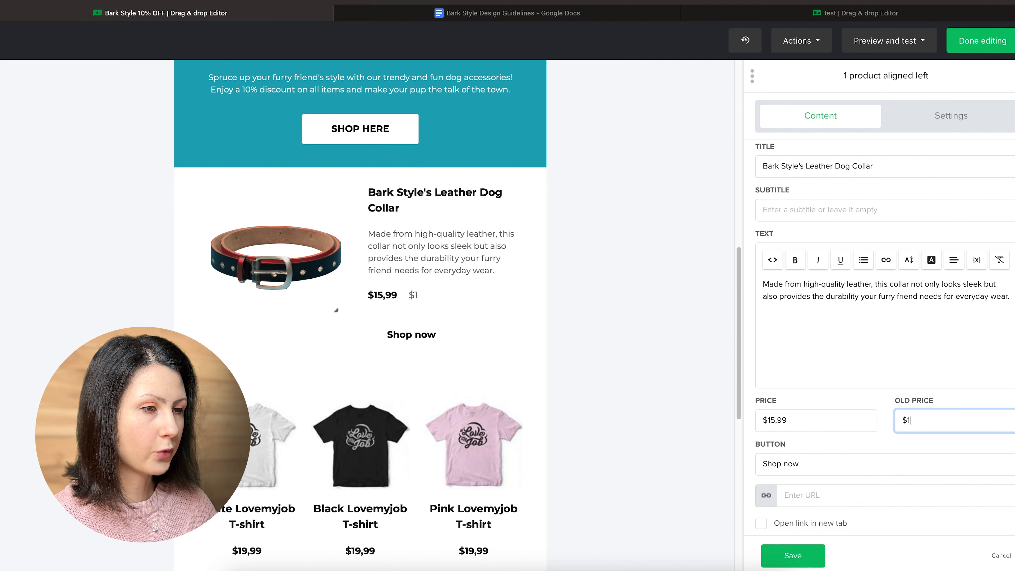
text(,99)
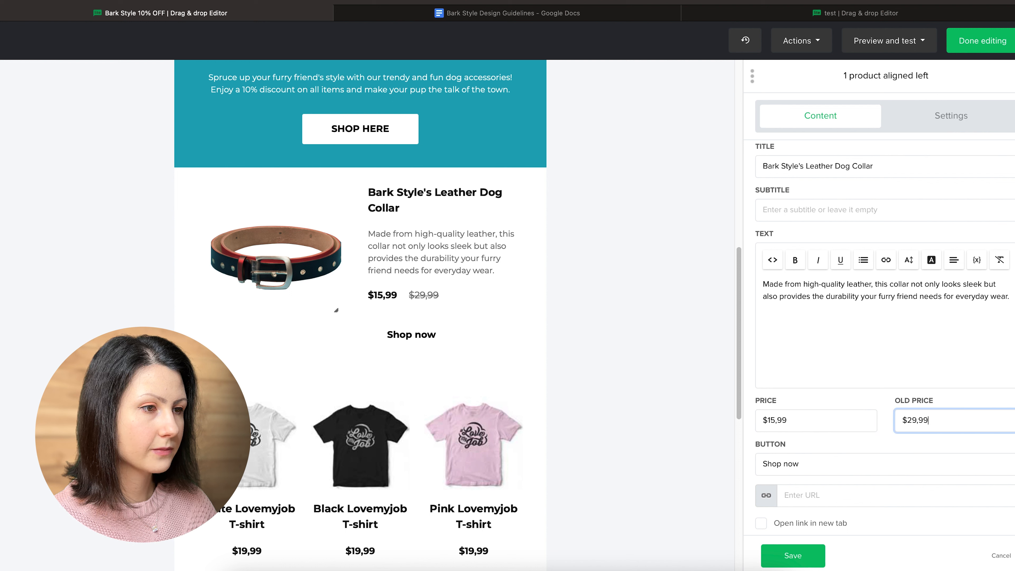
Change the leather dog collar's button text to "SHOP NOW" and make its link open in a new tab
click(801, 463)
key(ctrl+a)
text(SHOP NOW)
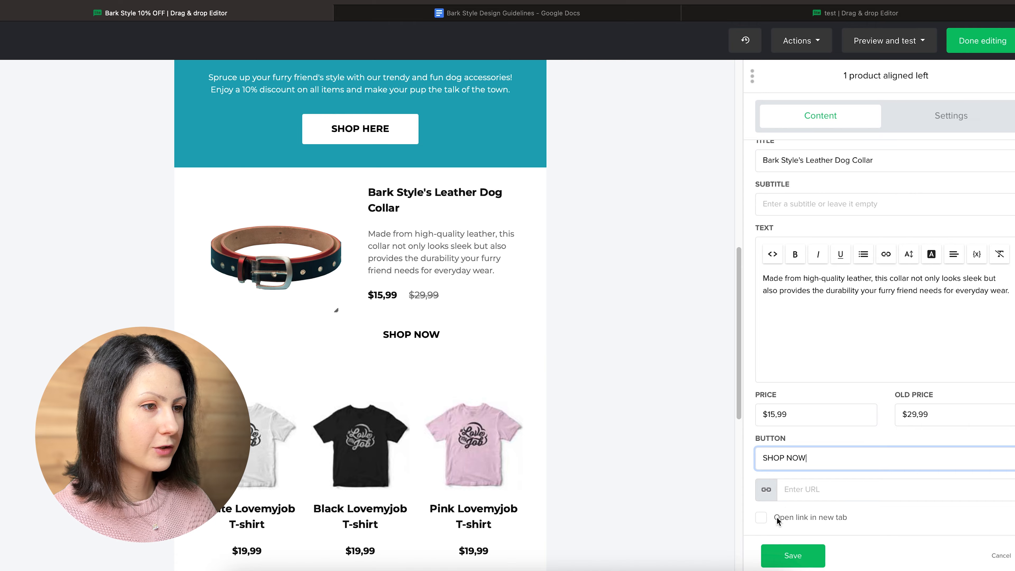
click(761, 518)
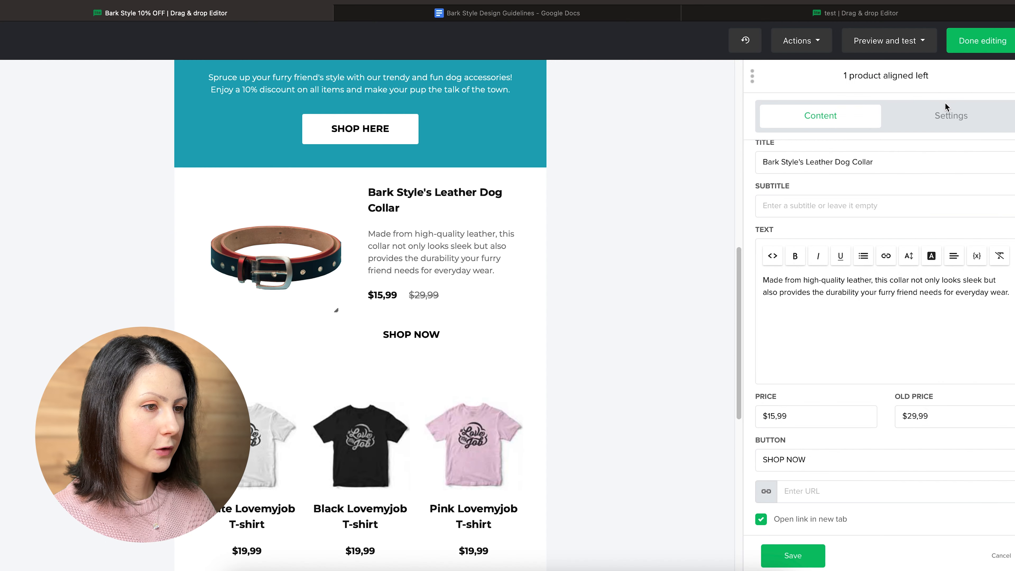
Set the background color of the collar product's button to black
click(946, 108)
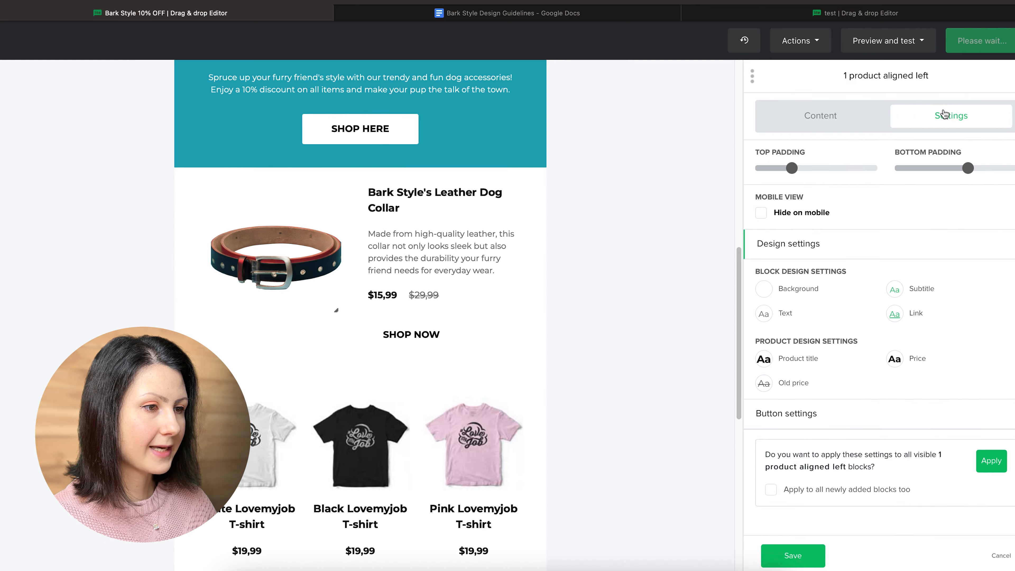
click(770, 415)
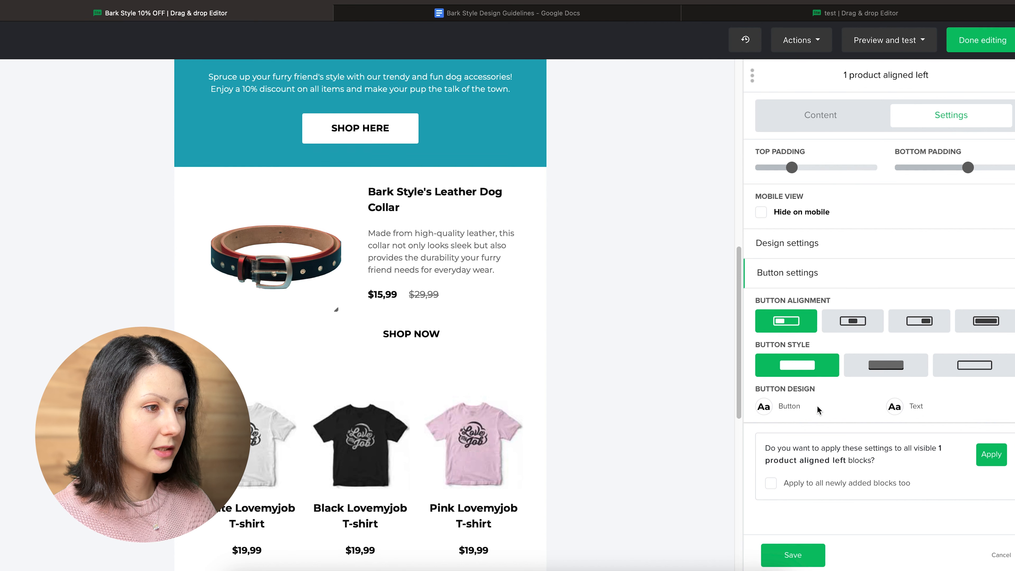
click(764, 408)
click(671, 376)
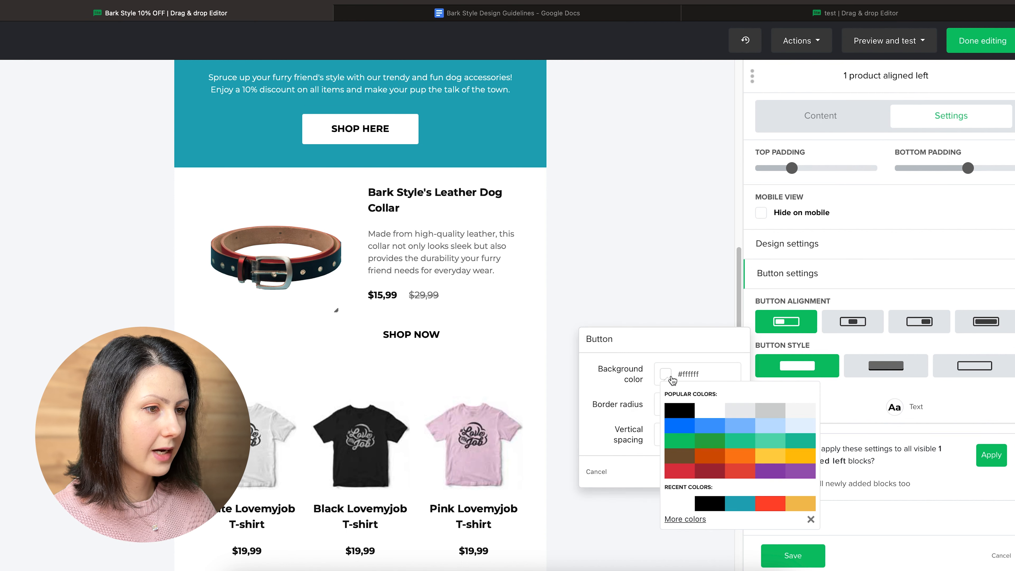
click(677, 410)
Set the font color of the collar's SHOP NOW button text to white (#ffffff) and finish editing the block
click(894, 407)
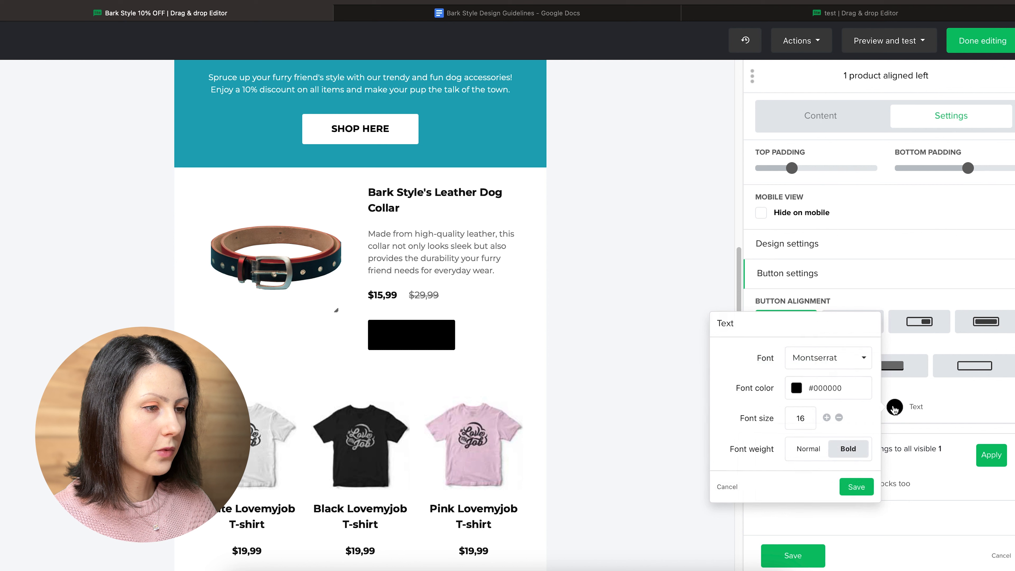
click(797, 389)
click(841, 424)
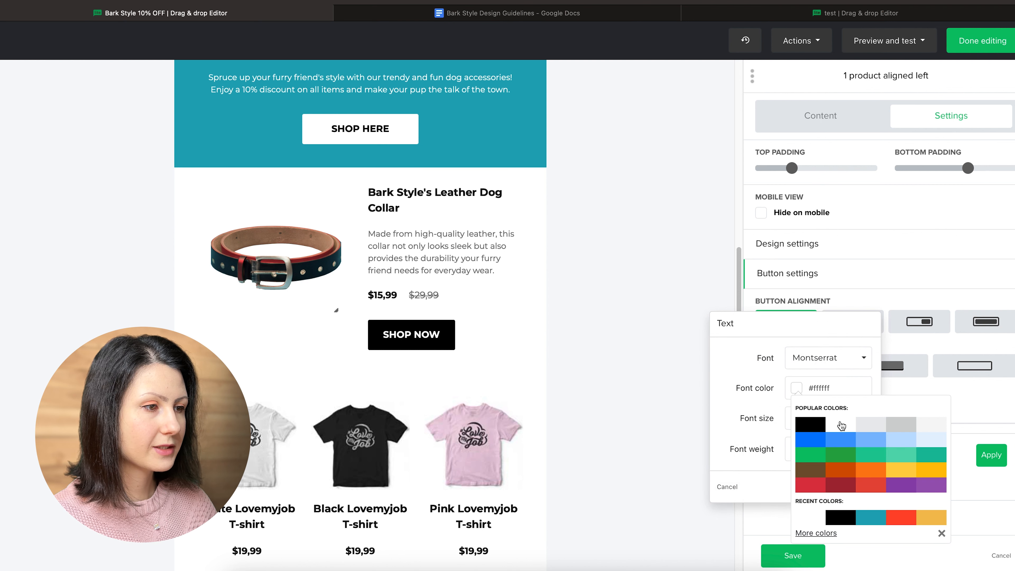
click(622, 301)
click(622, 300)
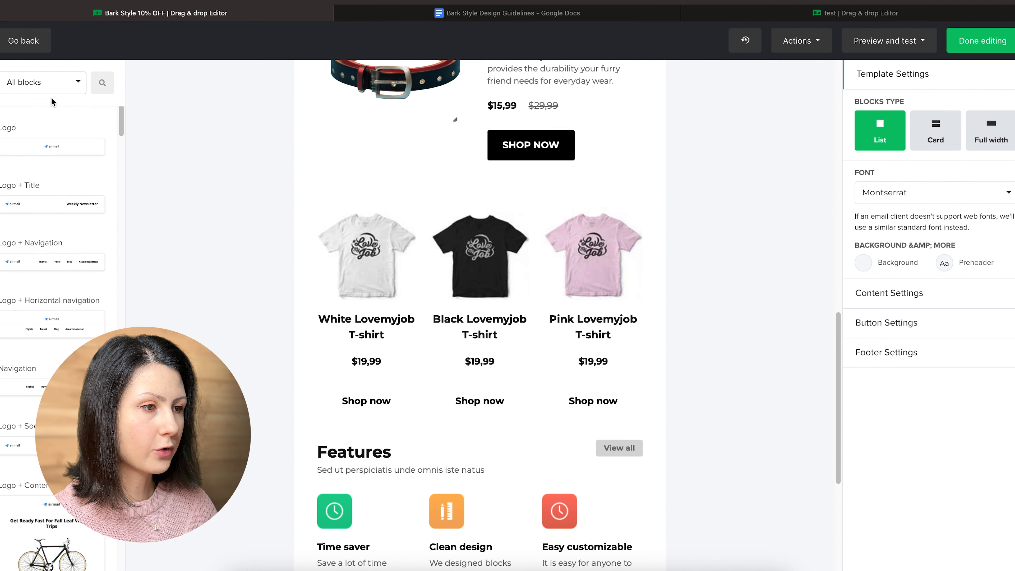
Filter the block library to Content blocks and insert a Title block above the three T-shirt products
click(48, 88)
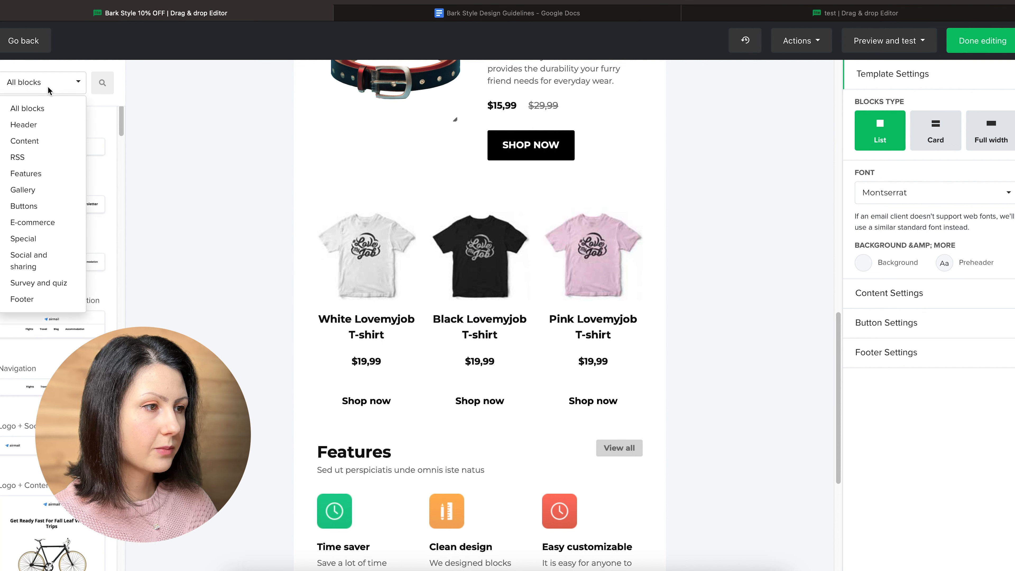
click(27, 125)
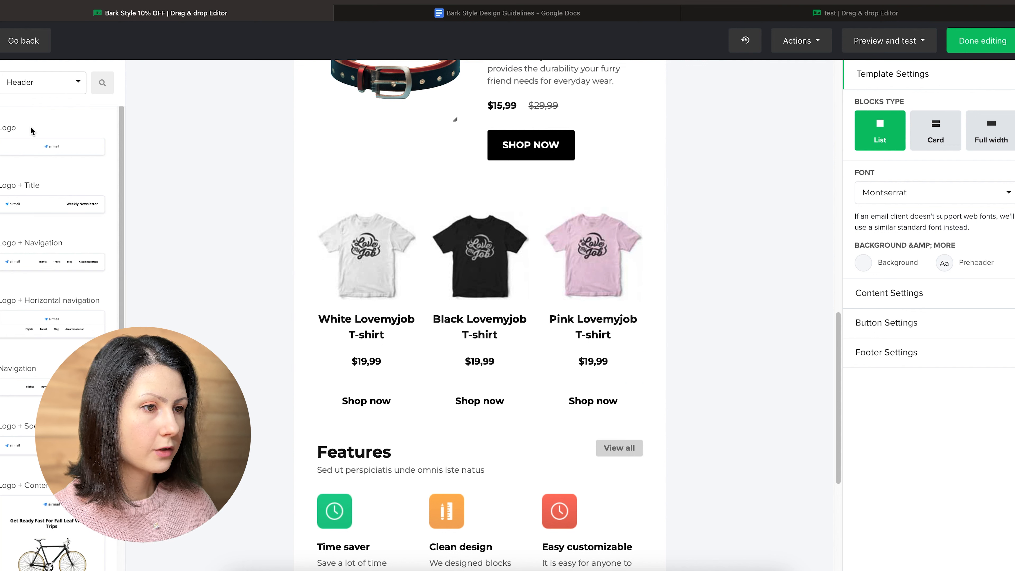
click(34, 83)
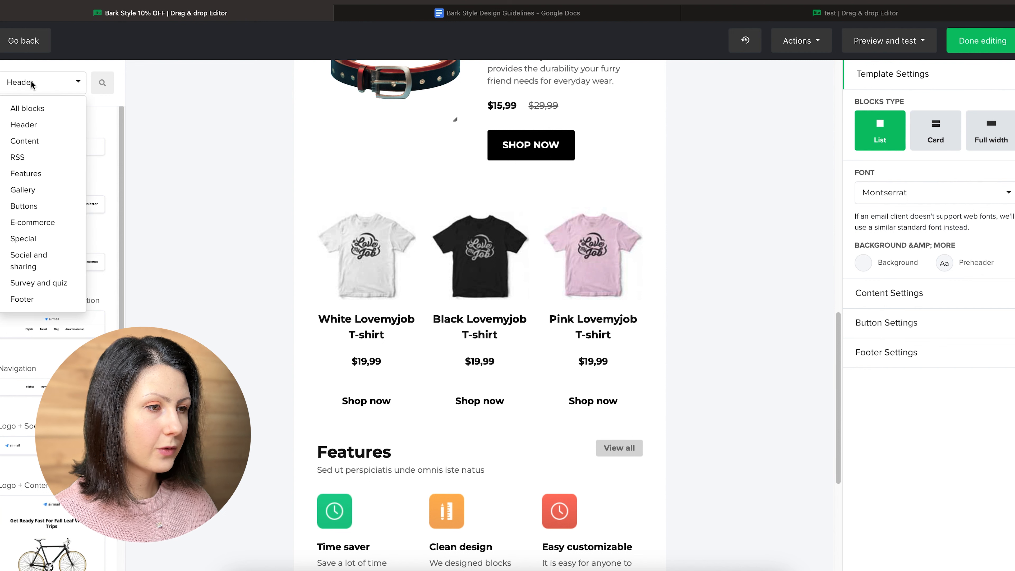
click(32, 141)
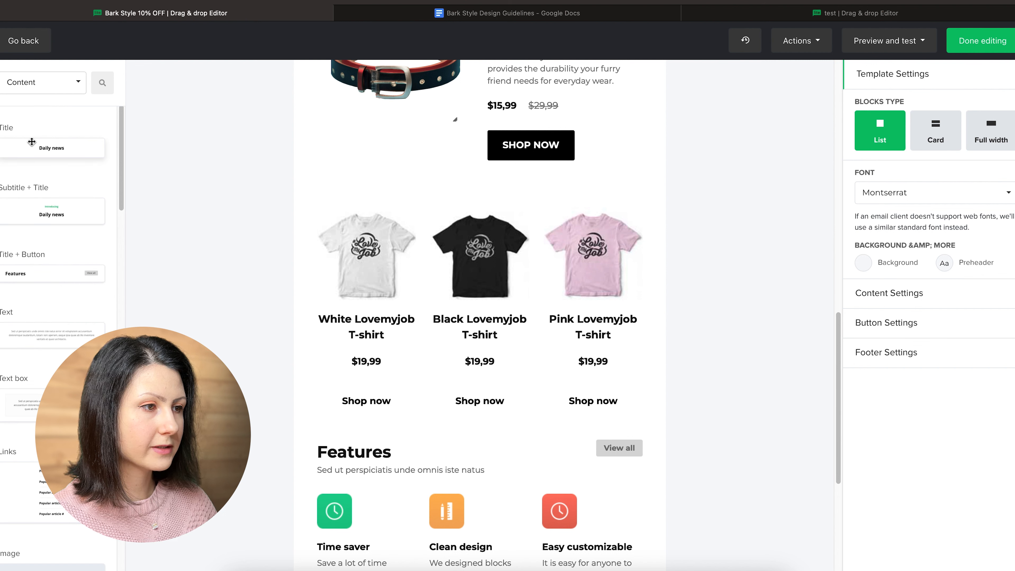
drag(29, 144, 428, 200)
Replace the new title block's heading with "Our Weekly Favorites:"
click(562, 203)
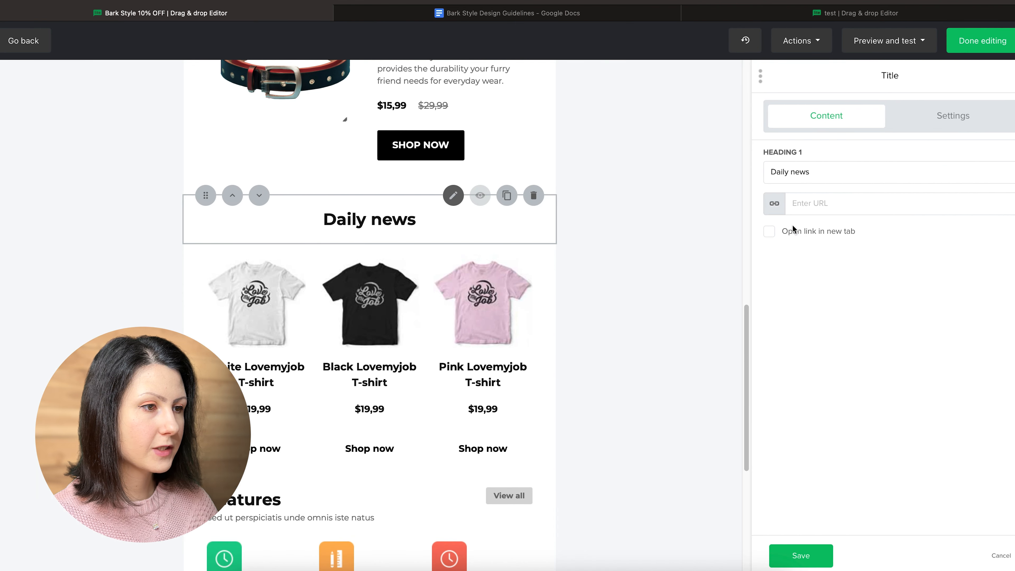
triple_click(803, 173)
text(Our Weekly )
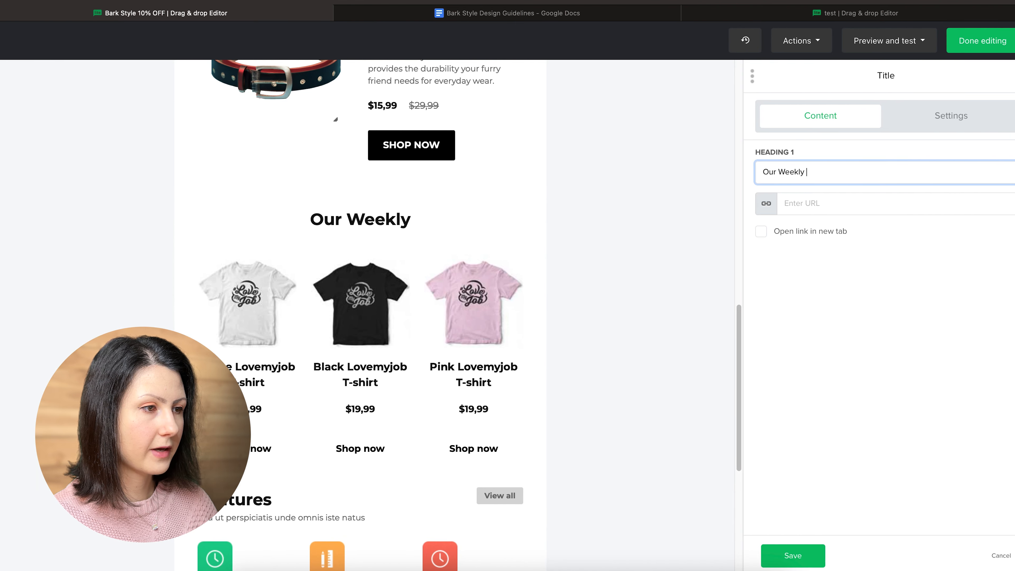
text(Favorites:)
Increase the "Our Weekly Favorites:" block's top and bottom padding slightly and save the block
click(950, 115)
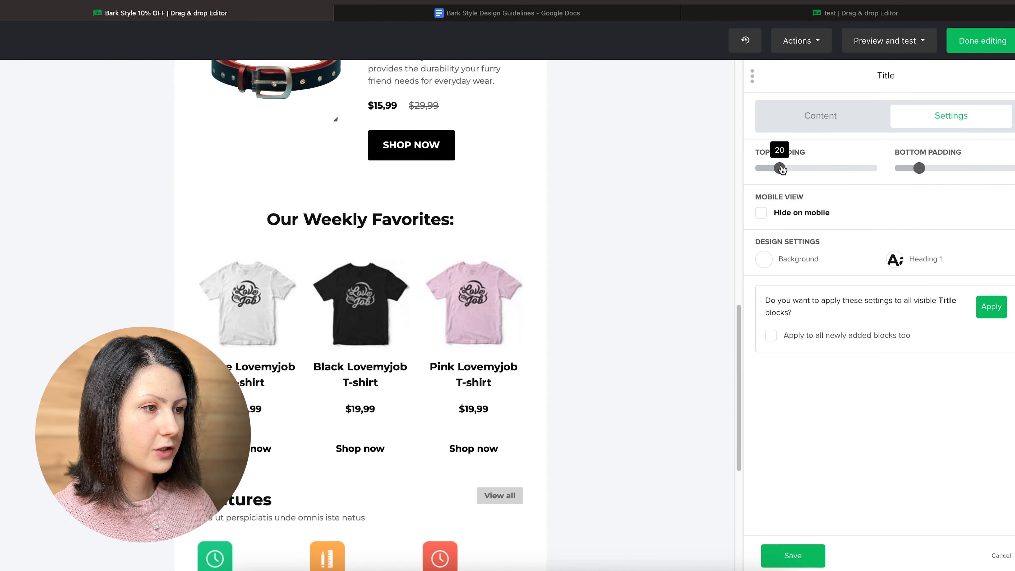
drag(780, 168, 791, 168)
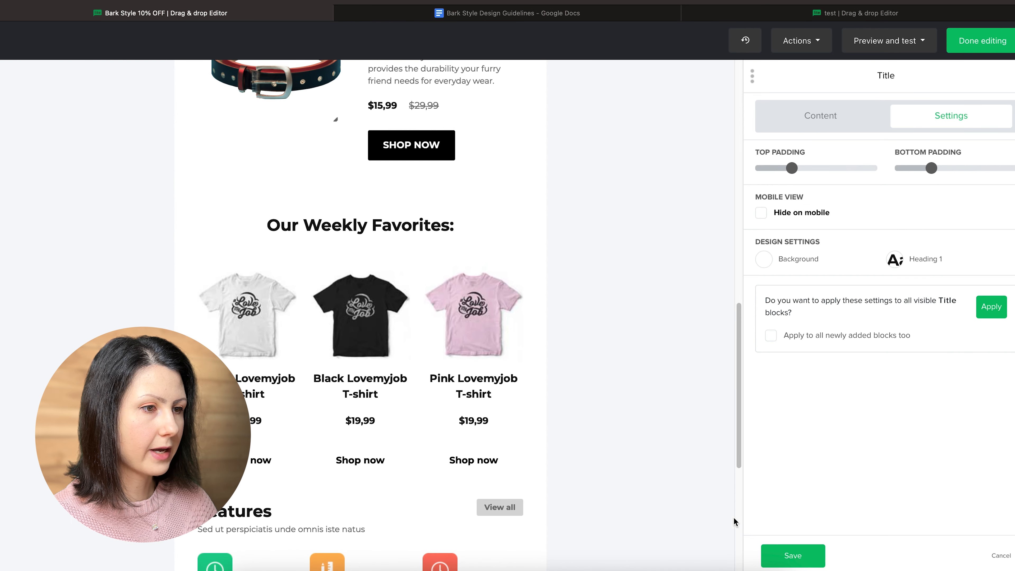
click(790, 556)
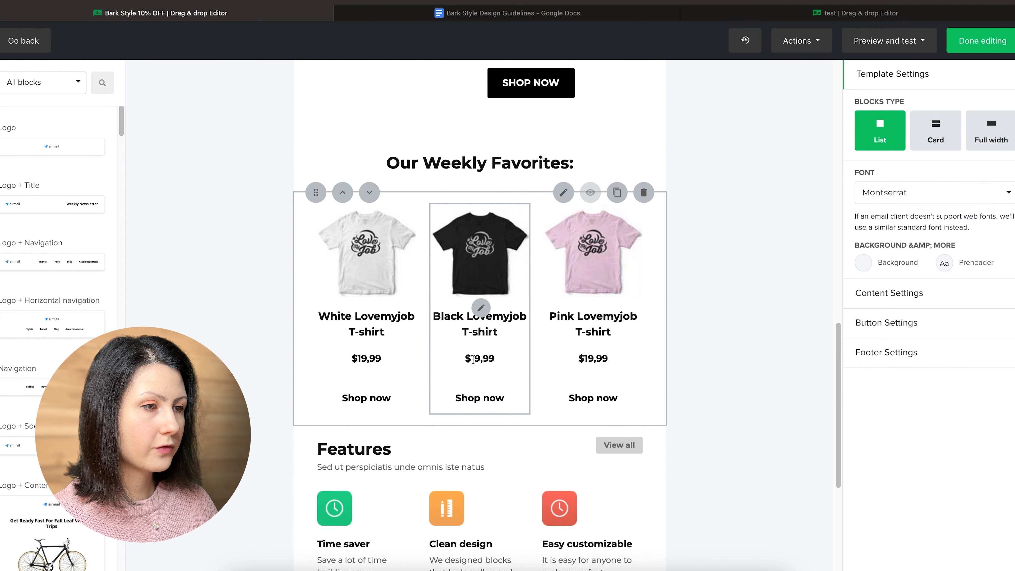
Remove the price and button text from the white T-shirt product in the three-product block
click(564, 193)
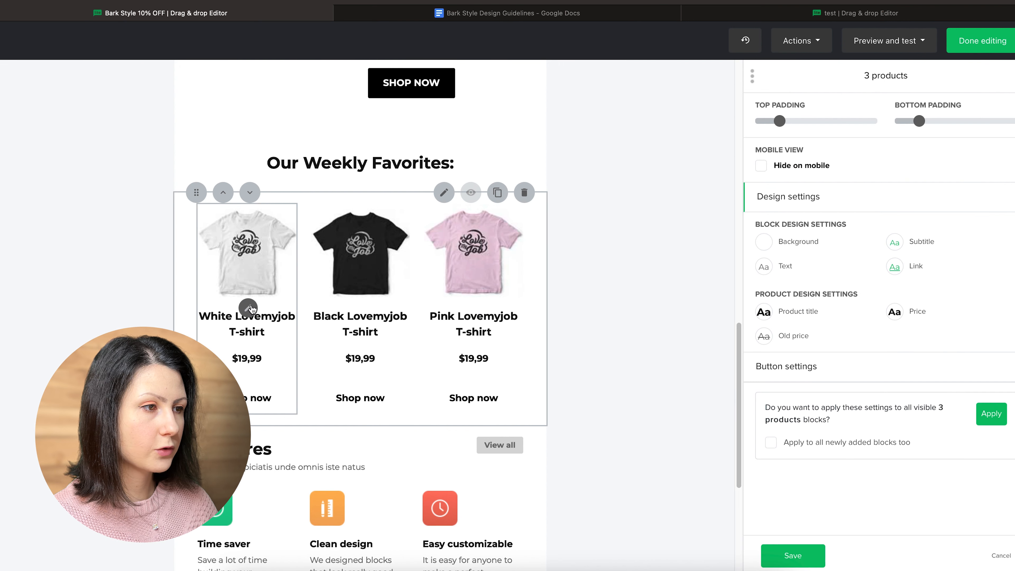
click(248, 308)
scroll(806, 443, down, 3)
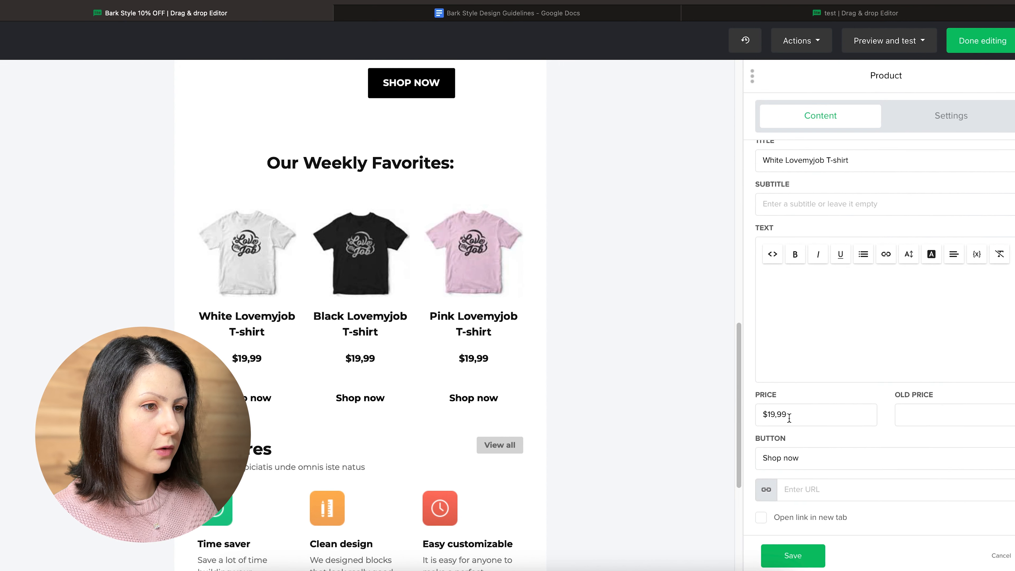
double_click(788, 417)
key(BackSpace)
triple_click(779, 456)
key(BackSpace)
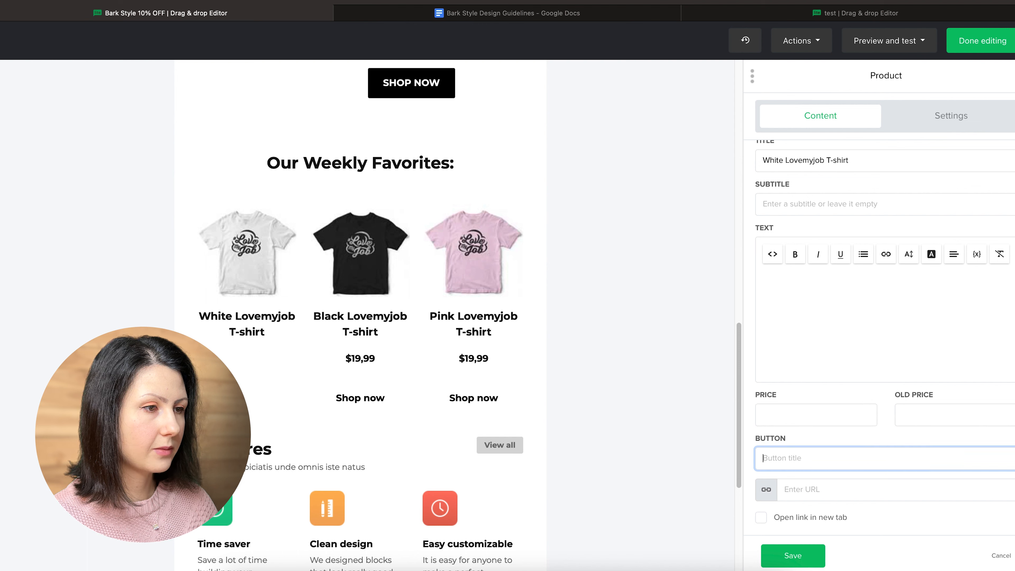
Remove the price and button text from the black T-shirt product
click(363, 313)
scroll(840, 399, down, 3)
double_click(780, 415)
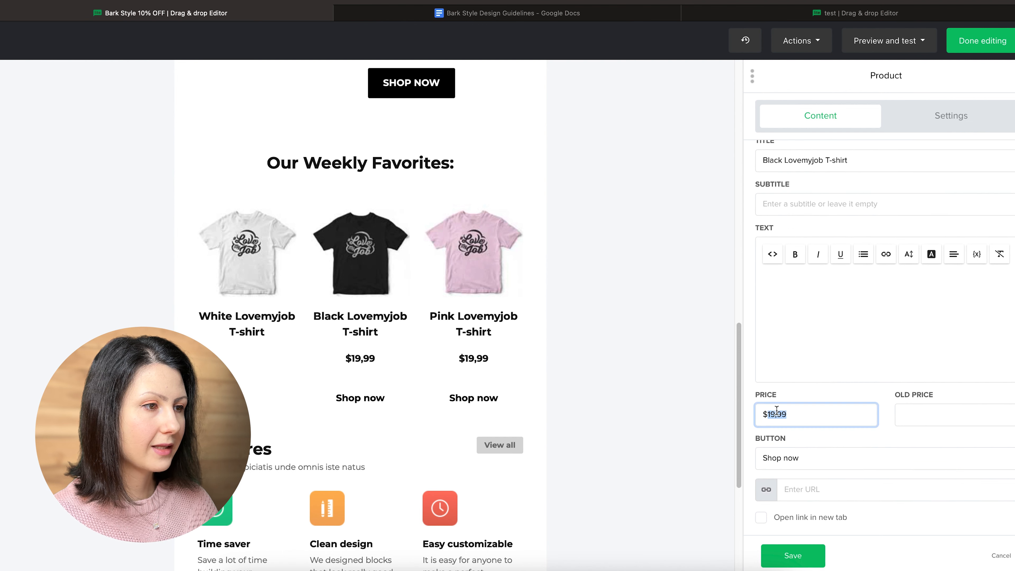
key(BackSpace)
triple_click(779, 458)
key(BackSpace)
Remove the price and button text from the pink T-shirt product
click(439, 348)
scroll(840, 400, down, 3)
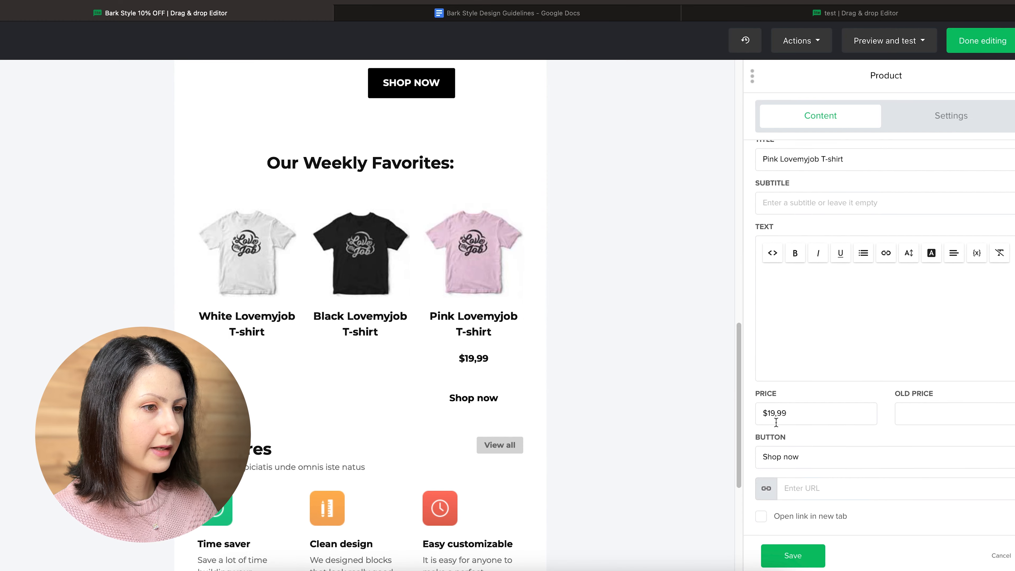
double_click(779, 414)
key(BackSpace)
triple_click(779, 458)
key(BackSpace)
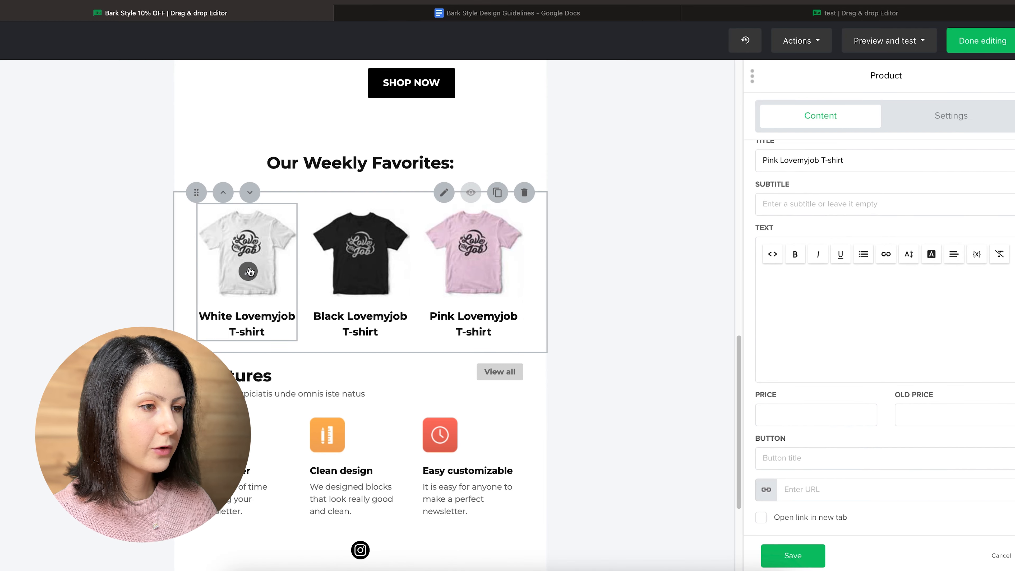
Replace the white T-shirt's image with pexels-teresa-berg-4201722.jpg from the Bark Style folder
click(244, 272)
click(833, 158)
scroll(463, 459, down, 5)
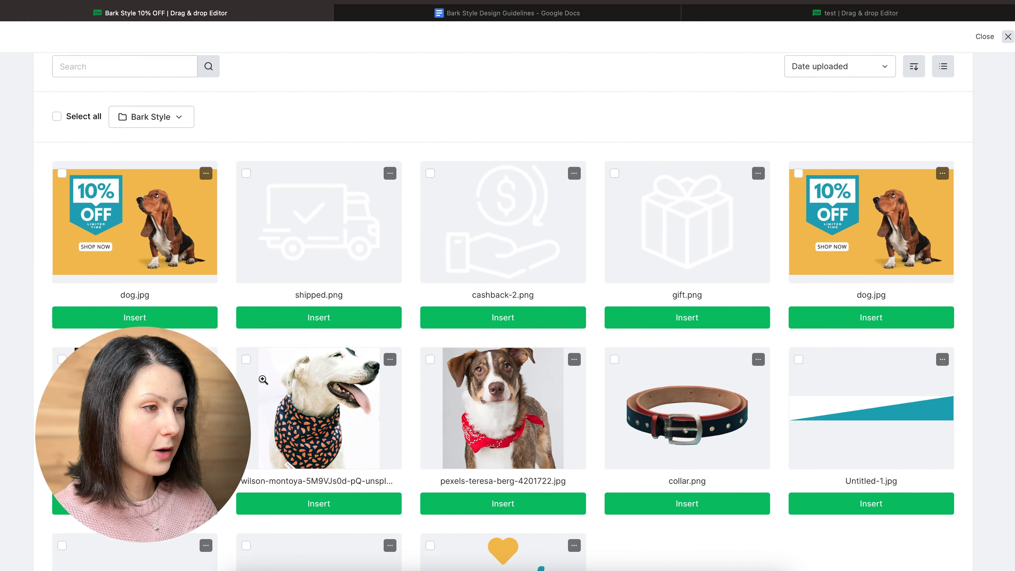
click(464, 496)
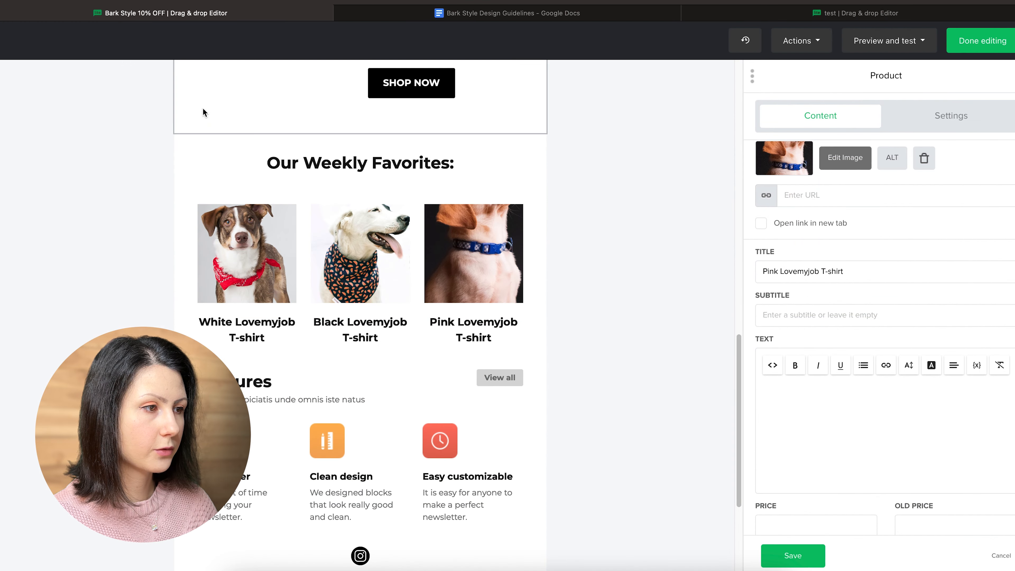
Replace the first product's title with "Red Rover Bandana" copied from the guidelines document
click(400, 13)
key(super+c)
click(271, 8)
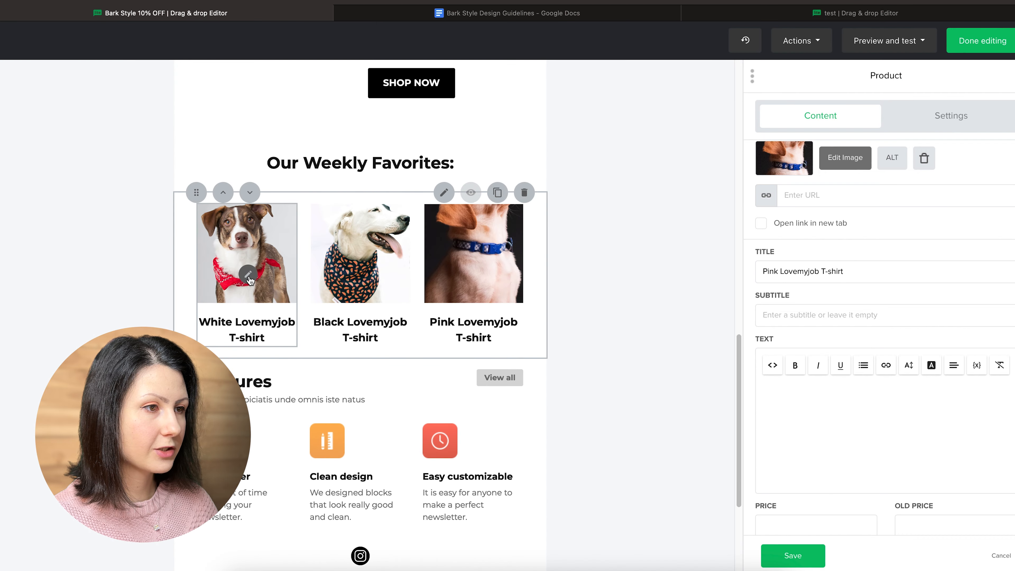
click(248, 275)
click(789, 273)
key(super+a)
key(super+v)
Replace the second product's title with "Watermelon Woof Bandana" copied from the guidelines document
click(386, 11)
drag(316, 457, 430, 457)
key(super+c)
click(160, 13)
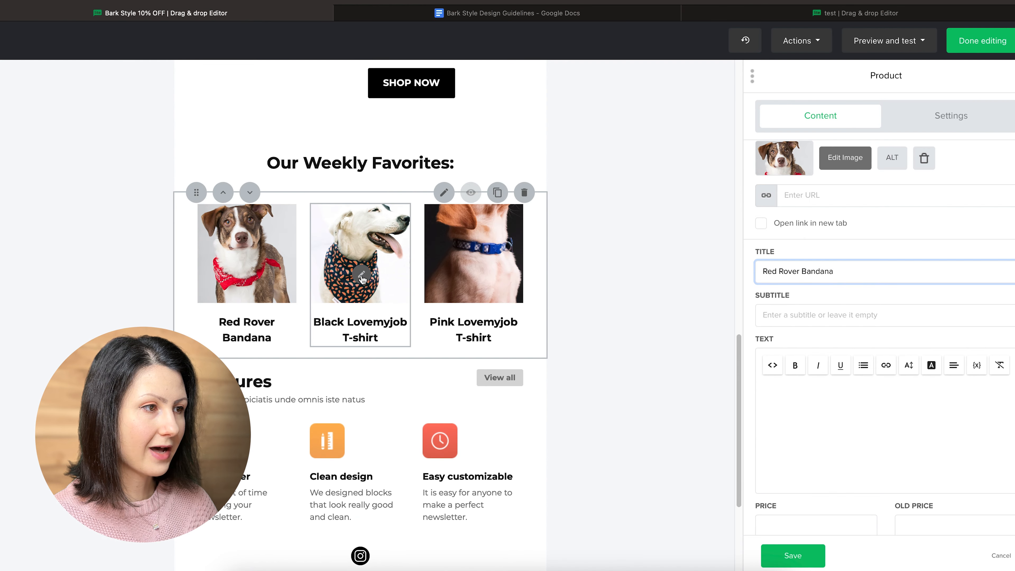
click(361, 278)
click(790, 272)
key(super+a)
key(super+v)
Replace the third product's title with "Blue Bone Collar" copied from the guidelines document and finish editing the product
click(507, 13)
drag(316, 468, 384, 468)
key(super+c)
click(159, 12)
click(474, 276)
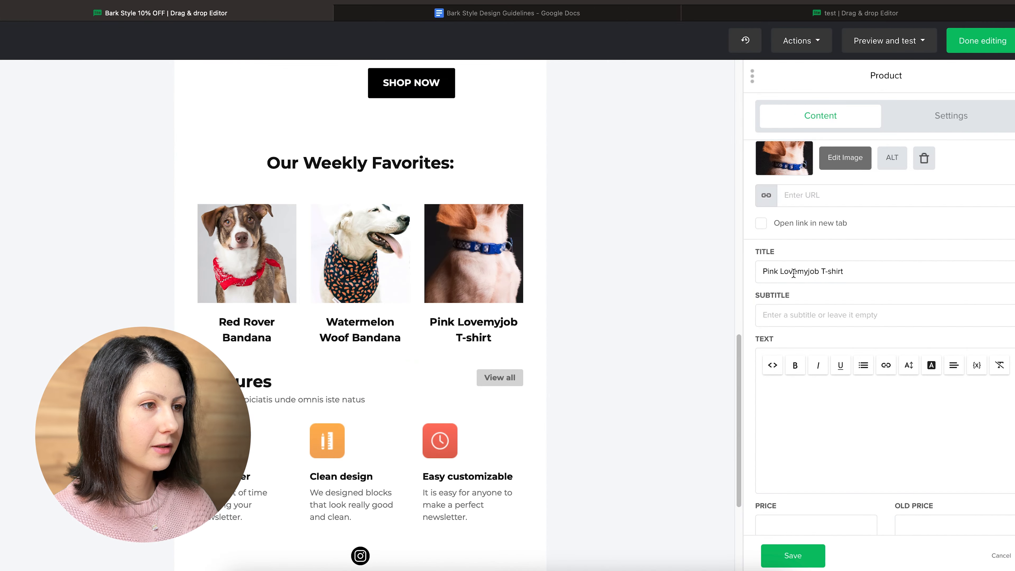
click(793, 273)
key(super+a)
key(super+v)
click(594, 192)
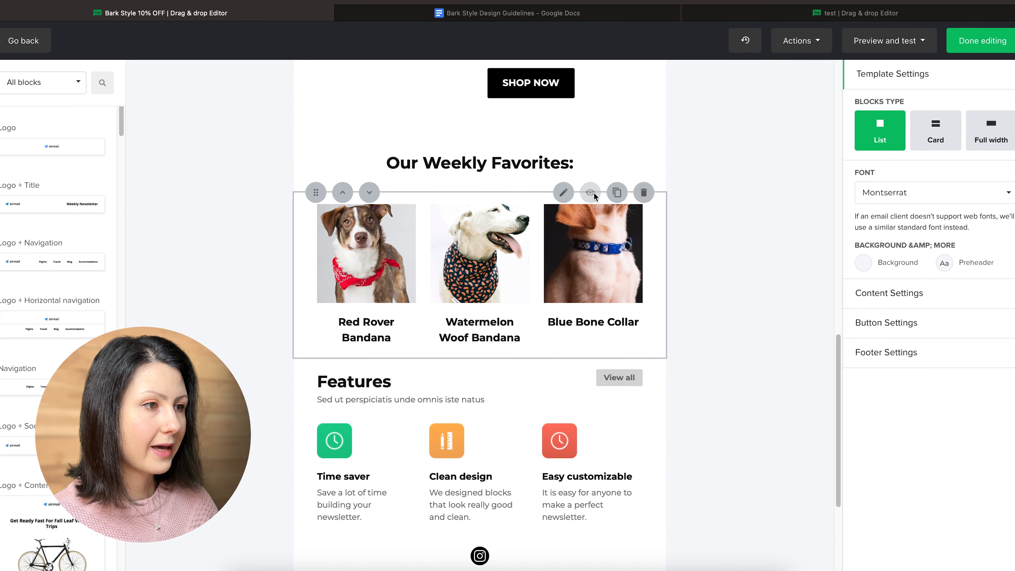
Increase the bottom padding of the three-product block and save it
click(566, 196)
drag(919, 121, 956, 125)
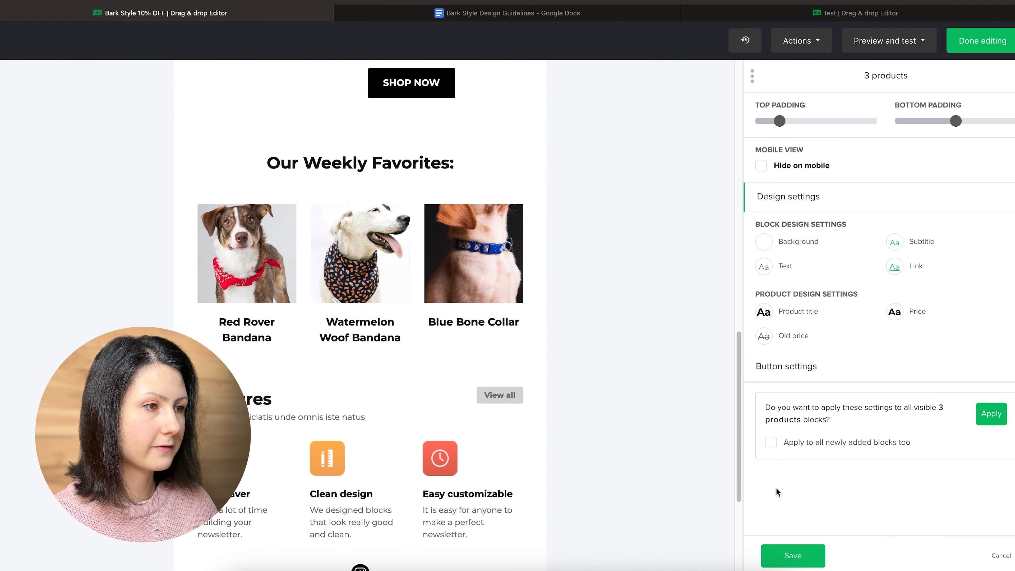
click(781, 554)
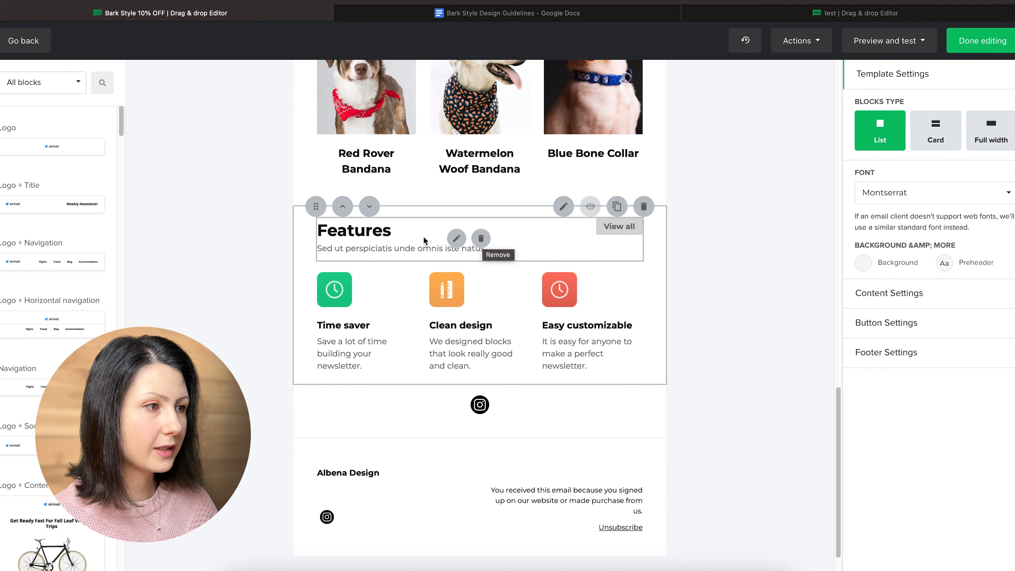
Remove the title row from the Features block and set the first feature's heading to "Fast Delivery"
click(481, 244)
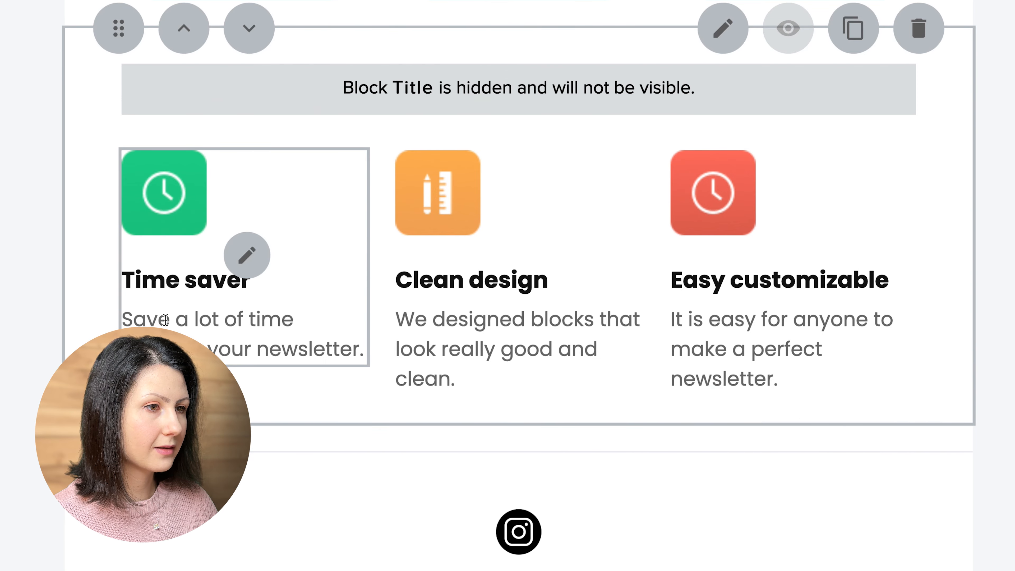
triple_click(781, 290)
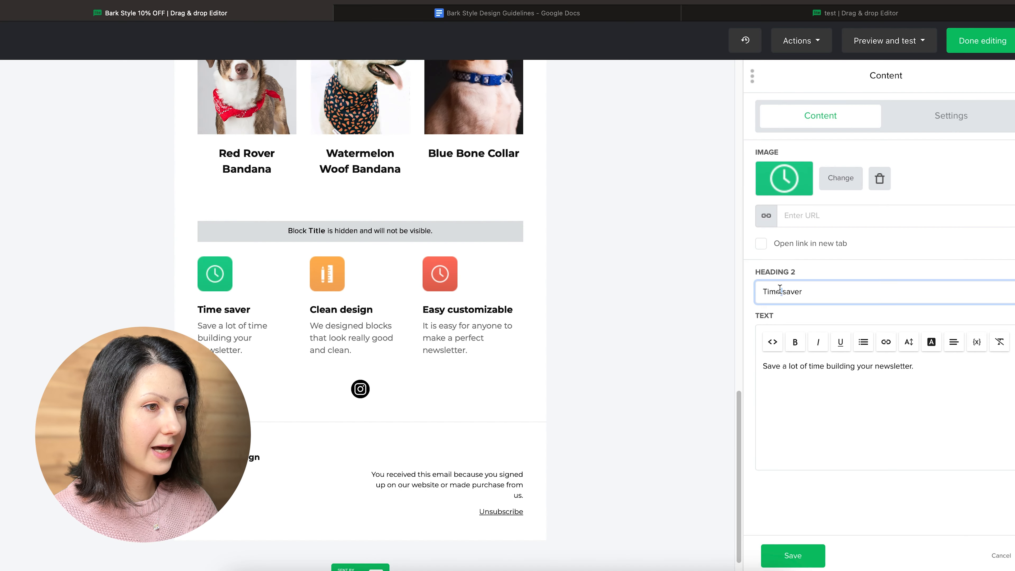
key(super+v)
Replace the first feature's text with "Get your dog's accessories delivered to your doorstep in no time!" copied from the guidelines document
click(392, 8)
drag(316, 188, 598, 188)
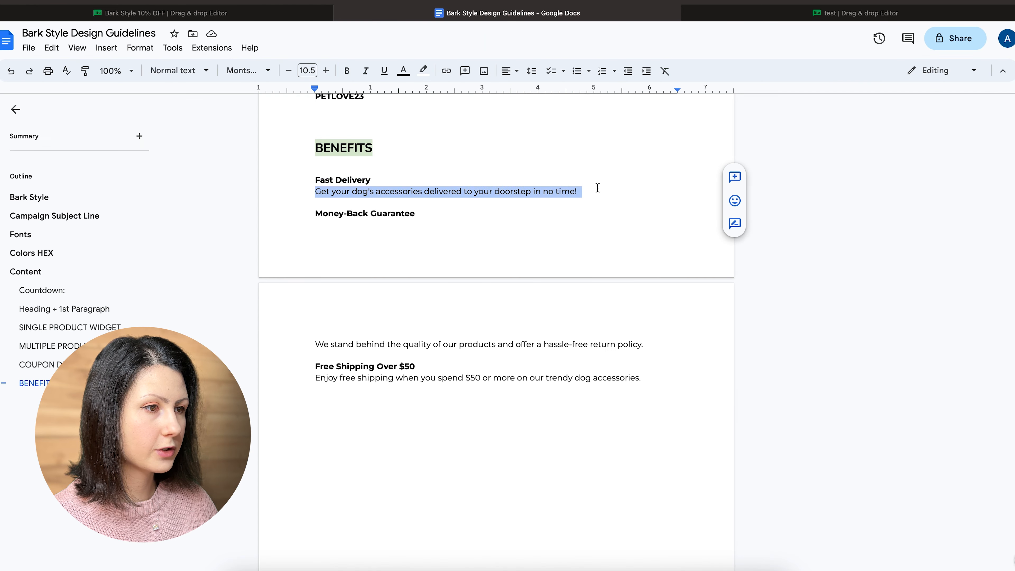
key(super+c)
click(302, 12)
triple_click(815, 368)
key(super+v)
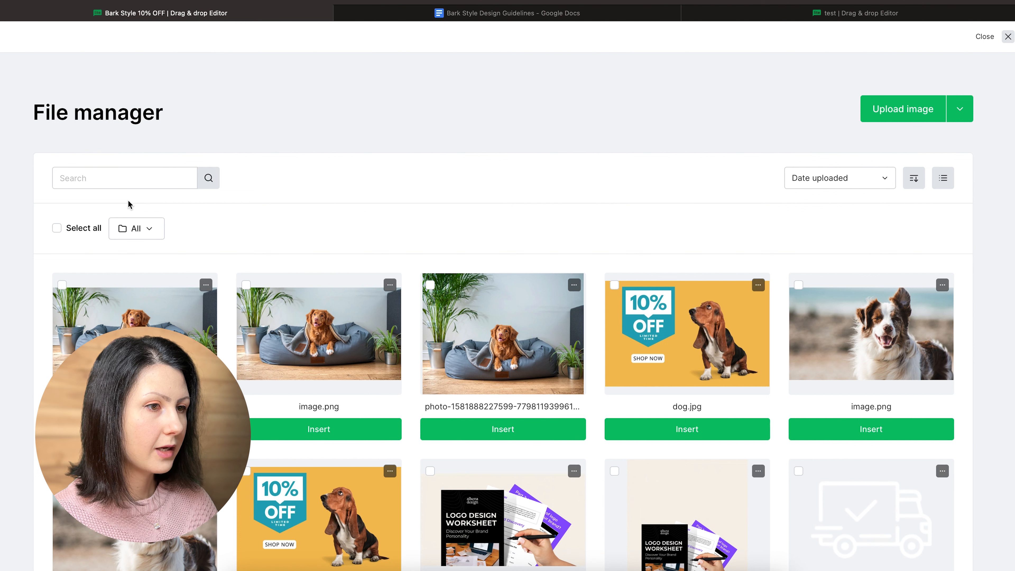
Insert shipped.png from the Bark Style folder as the first feature's image and save the feature
click(123, 230)
click(124, 275)
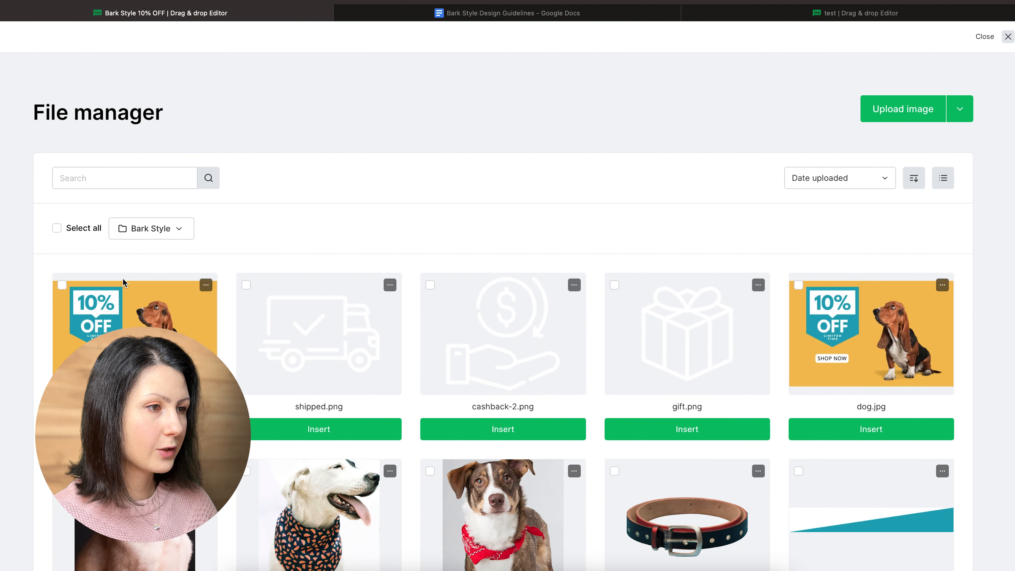
click(320, 431)
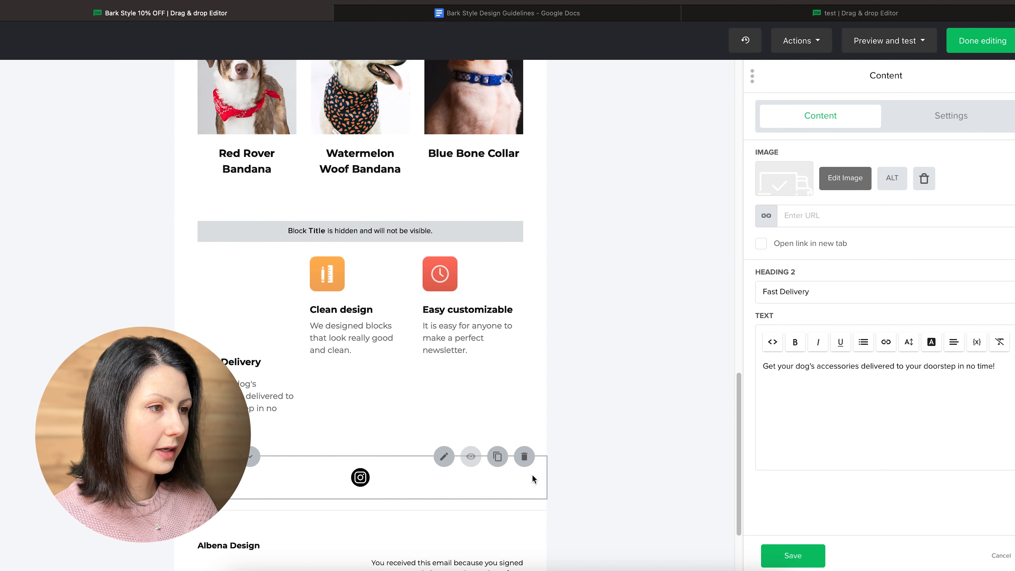
click(804, 562)
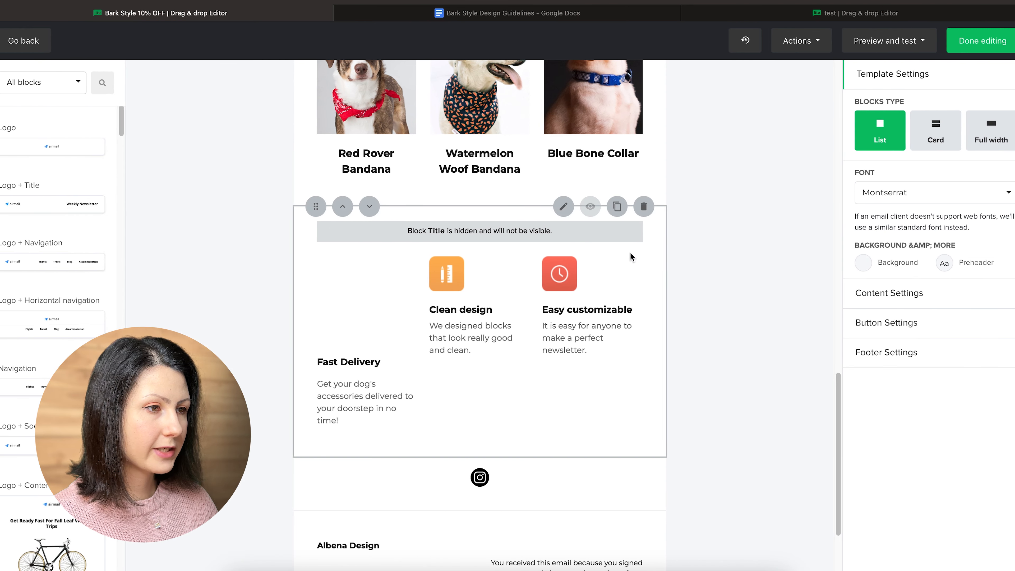
Change the Highlight 3 features block's background color to the recent teal #22a8b8
click(563, 207)
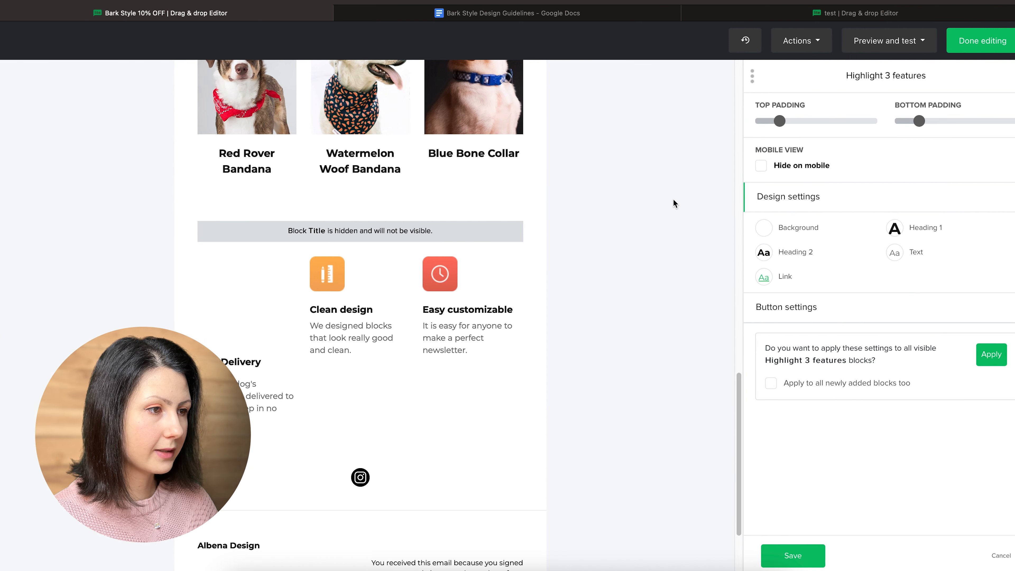
click(763, 231)
click(666, 242)
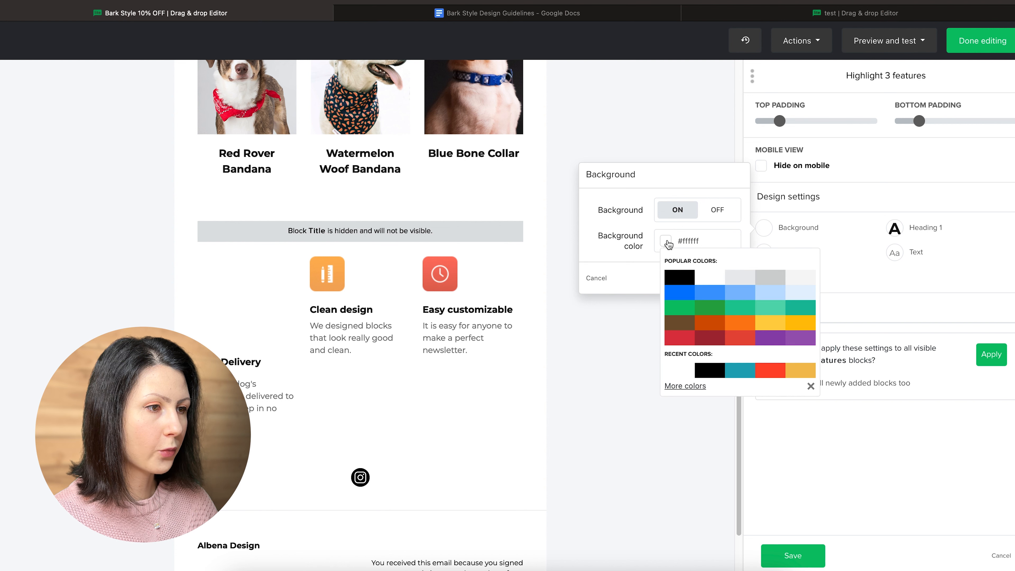
click(728, 370)
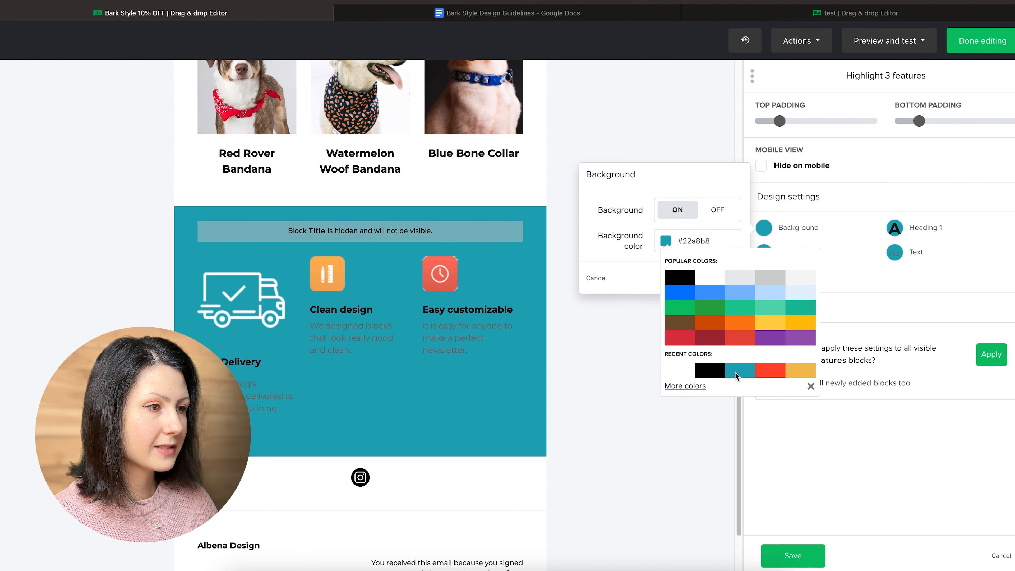
Set the first feature's heading and text color to white and save the changes
click(763, 259)
click(666, 194)
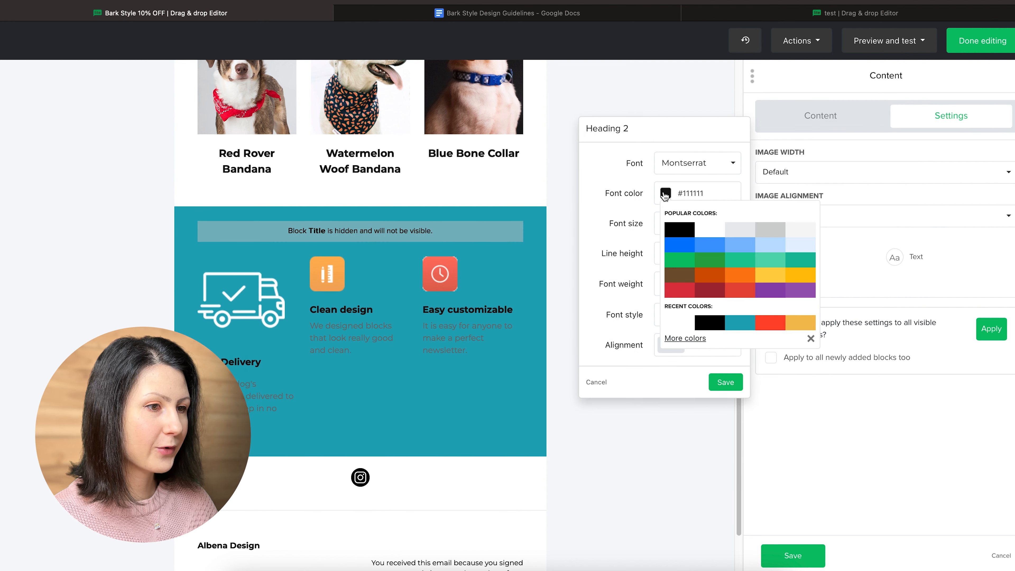
click(933, 273)
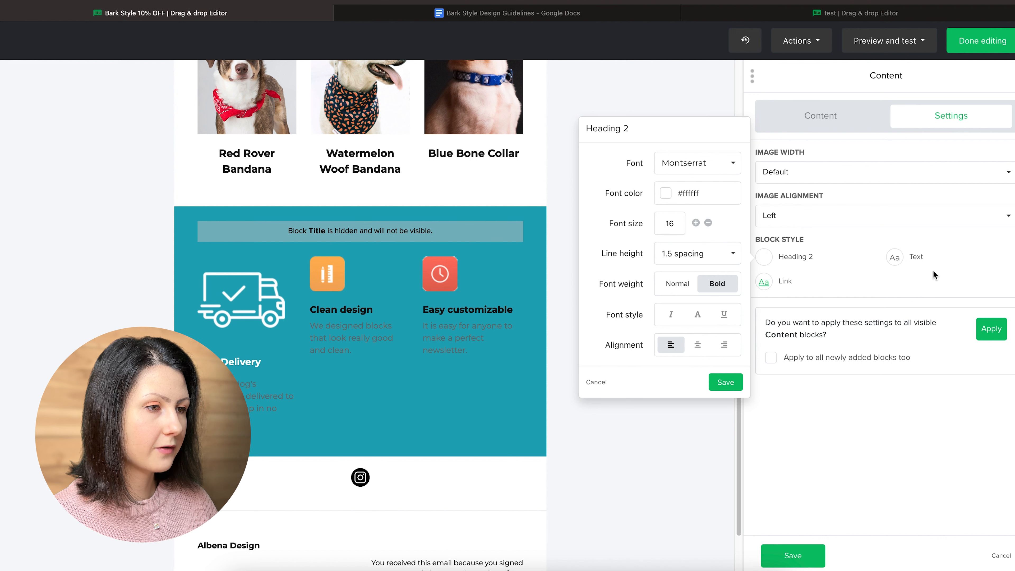
click(895, 258)
click(796, 240)
click(837, 278)
click(847, 433)
click(859, 336)
click(802, 554)
Replace the second feature's heading with "Money-Back Guarantee" copied from the guidelines document
click(478, 310)
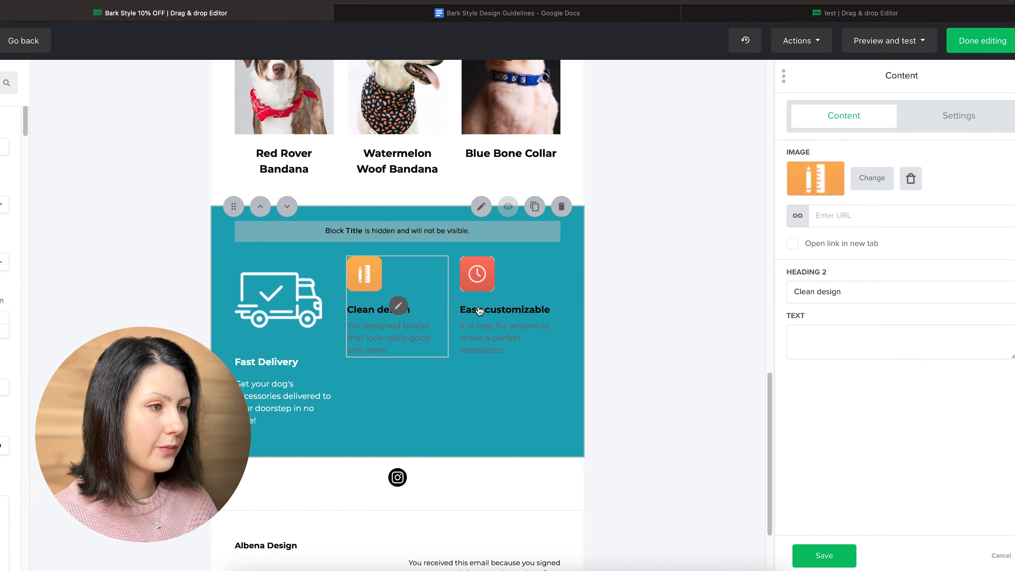
click(471, 13)
triple_click(325, 216)
click(192, 13)
Replace the second feature's text with "We stand behind the quality of our products and offer a hassle-free return policy." and its image with cashback-2.png
click(409, 14)
drag(315, 344, 647, 344)
click(292, 15)
click(809, 367)
key(super+a)
key(super+v)
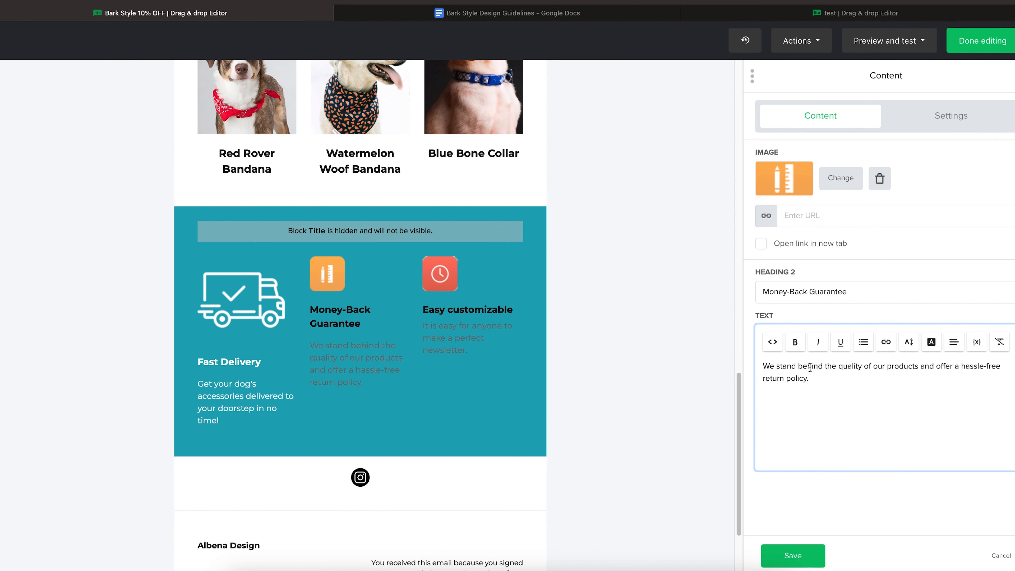
click(837, 179)
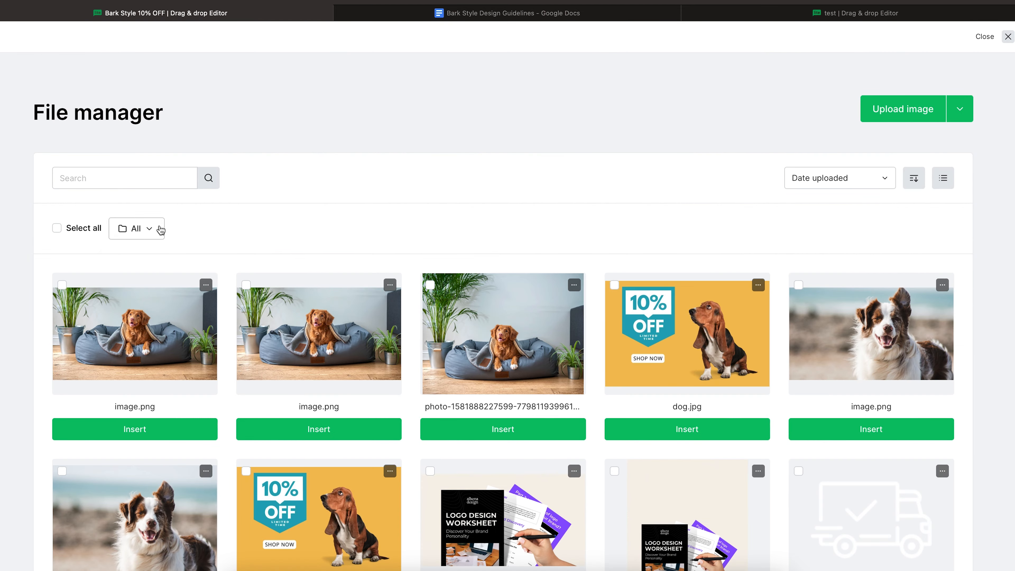
click(472, 429)
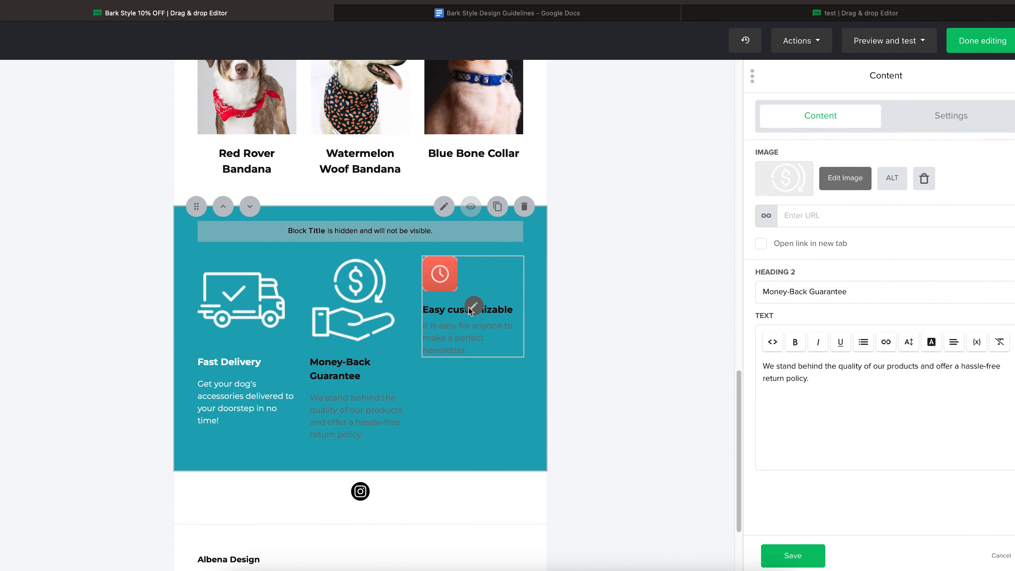
Replace the third feature's heading with "Free Shipping Over $50" copied from the guidelines document
click(481, 328)
click(392, 16)
drag(315, 367, 421, 367)
key(super+c)
click(302, 15)
click(811, 291)
key(super+a)
key(super+v)
Replace the third feature's text with "Enjoy free shipping when you spend $50 or more on our trendy dog accessories." from the guidelines document
click(399, 15)
drag(315, 378, 650, 379)
key(super+c)
click(301, 15)
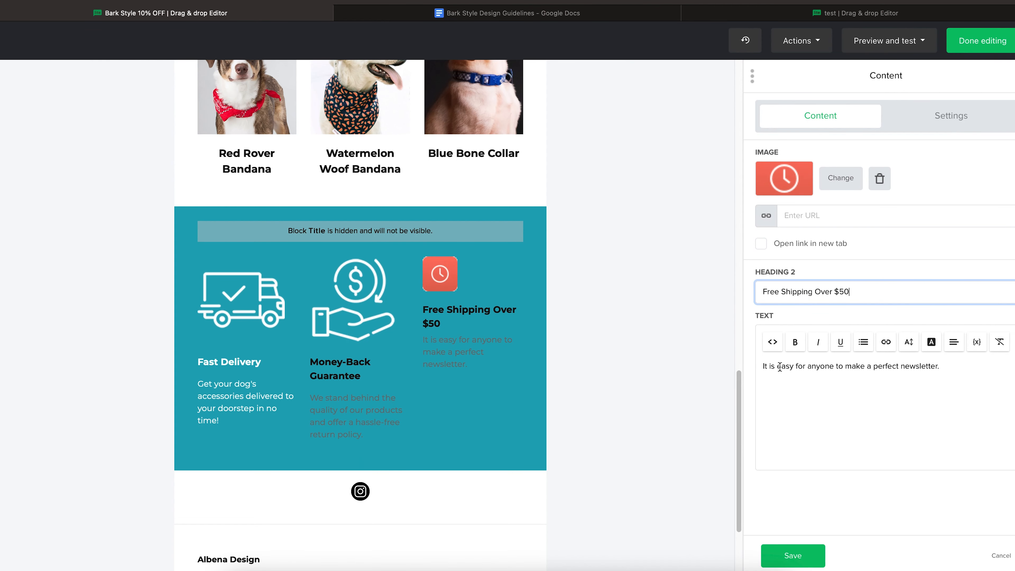
click(780, 366)
key(super+a)
key(super+v)
Replace the third feature's image with gift.png from the Bark Style folder and save the feature
click(841, 177)
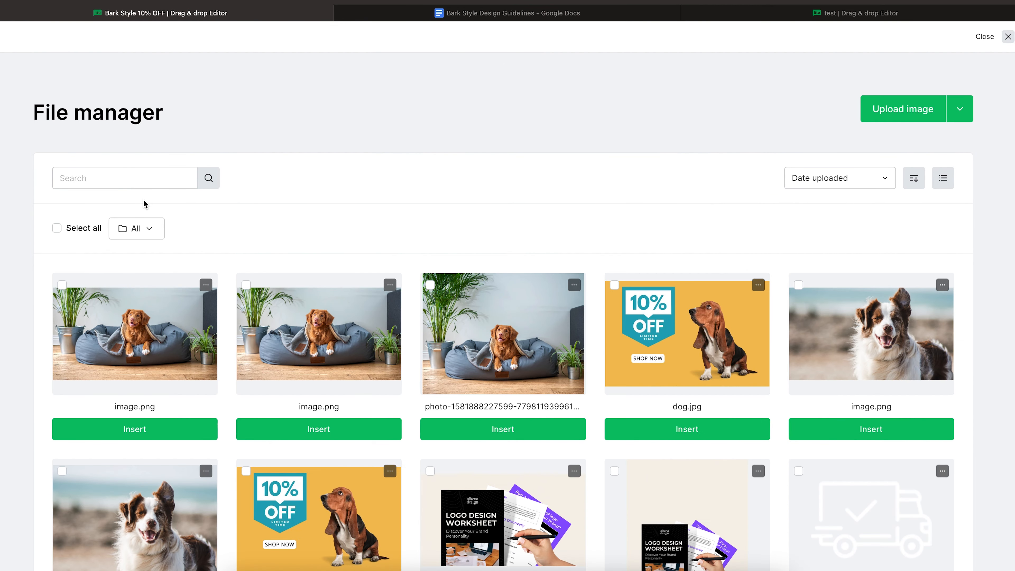
click(690, 419)
click(793, 552)
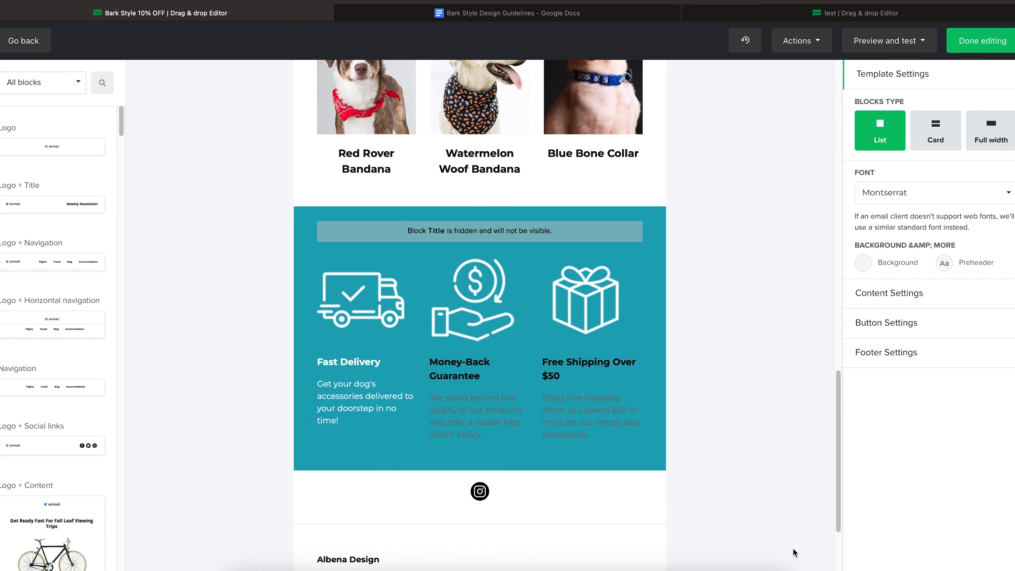
Apply the Fast Delivery feature's white heading and text styling to all visible Content blocks
click(367, 345)
click(945, 125)
click(989, 330)
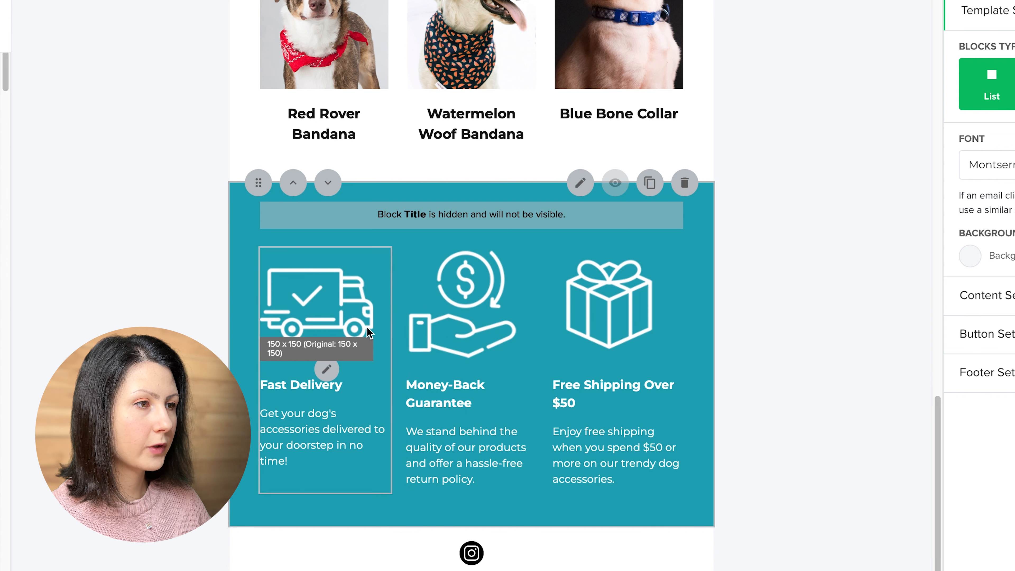
Set the Fast Delivery image to a custom width of 110, apply it to all visible Content blocks and save
click(328, 369)
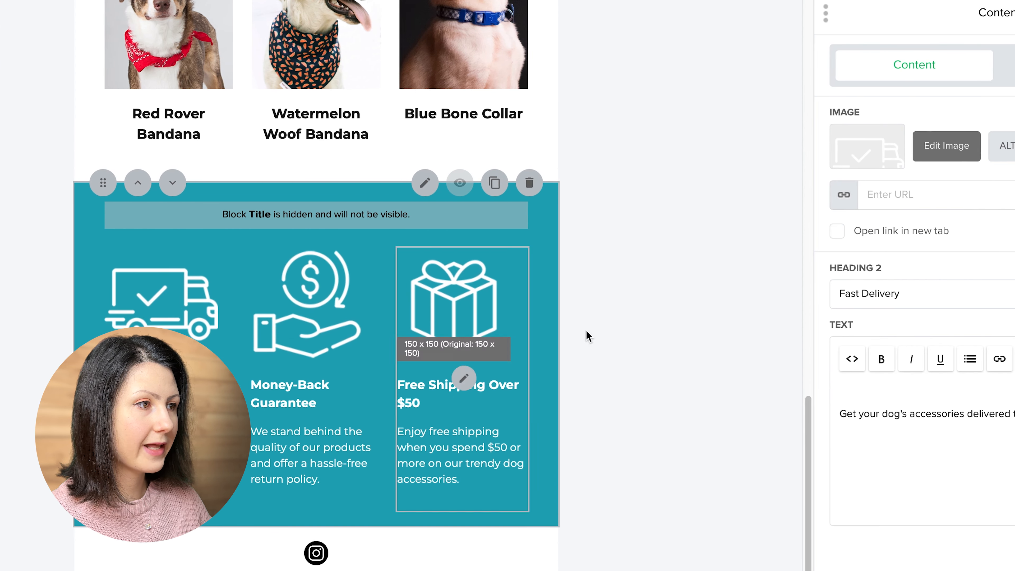
click(1008, 65)
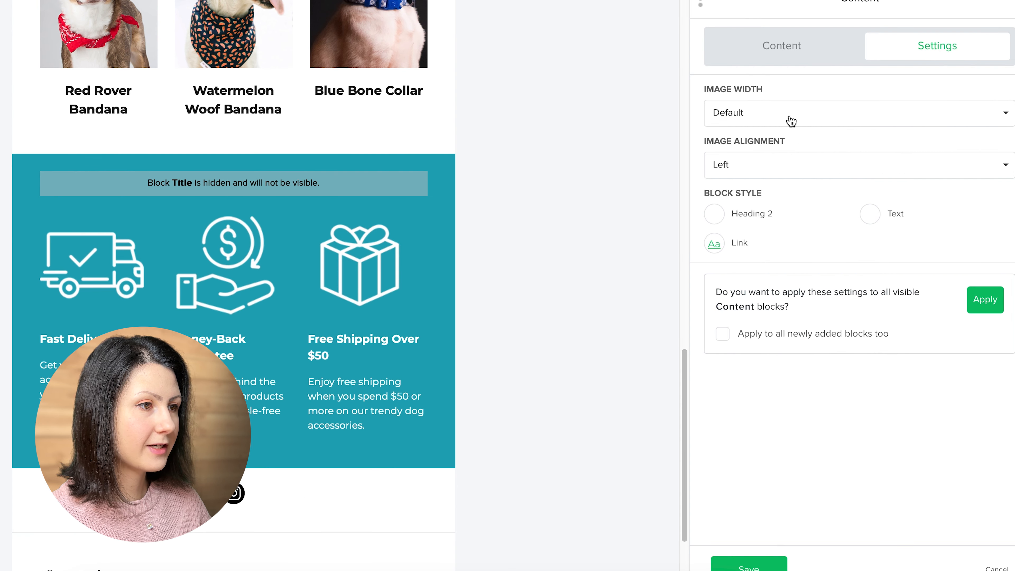
click(770, 122)
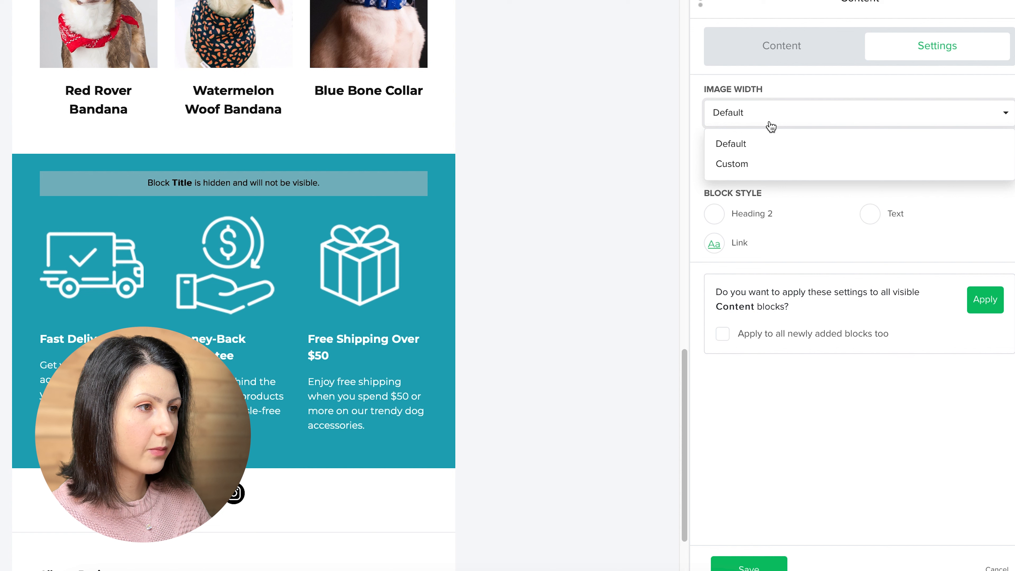
click(766, 164)
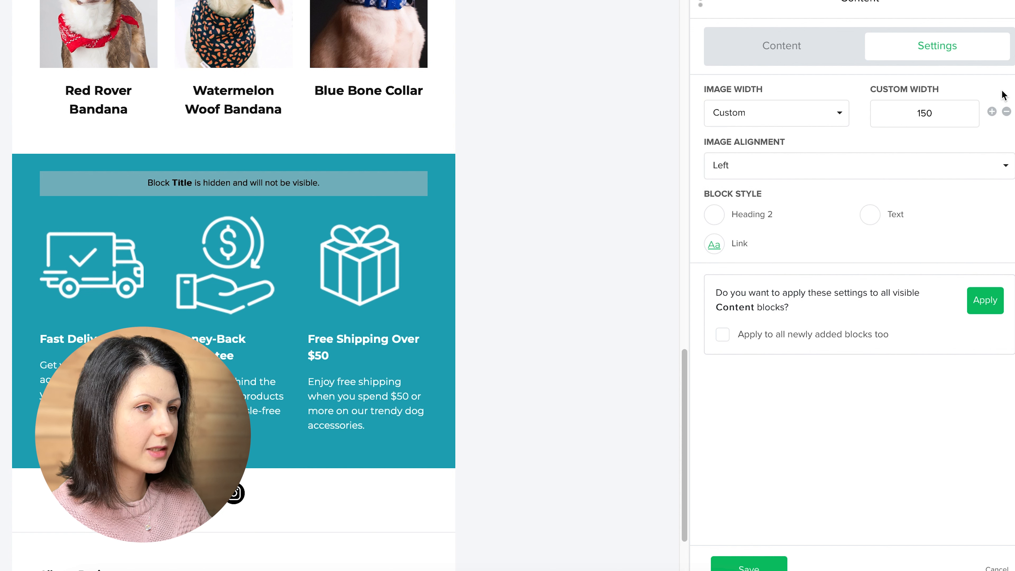
click(1005, 113)
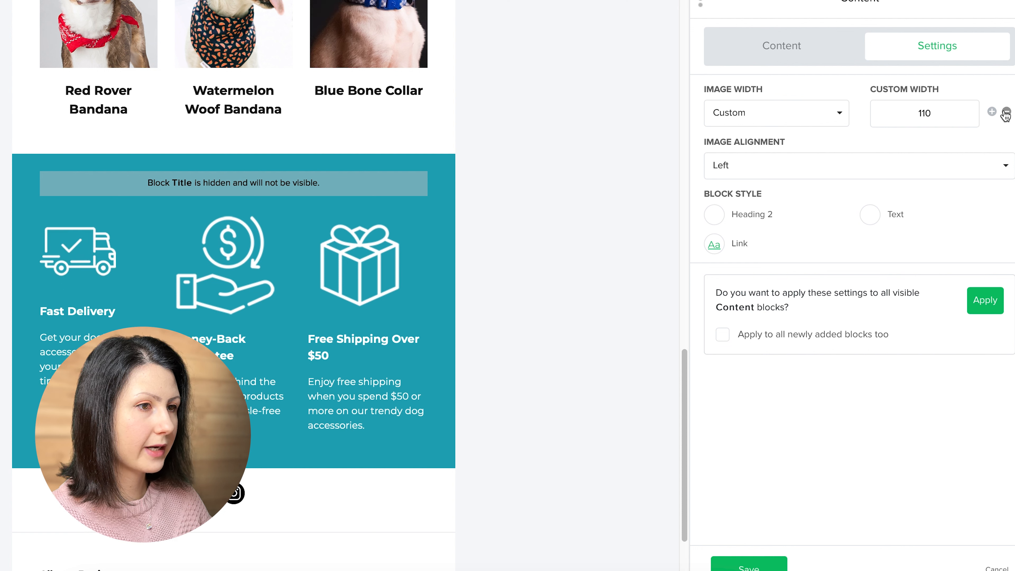
click(994, 298)
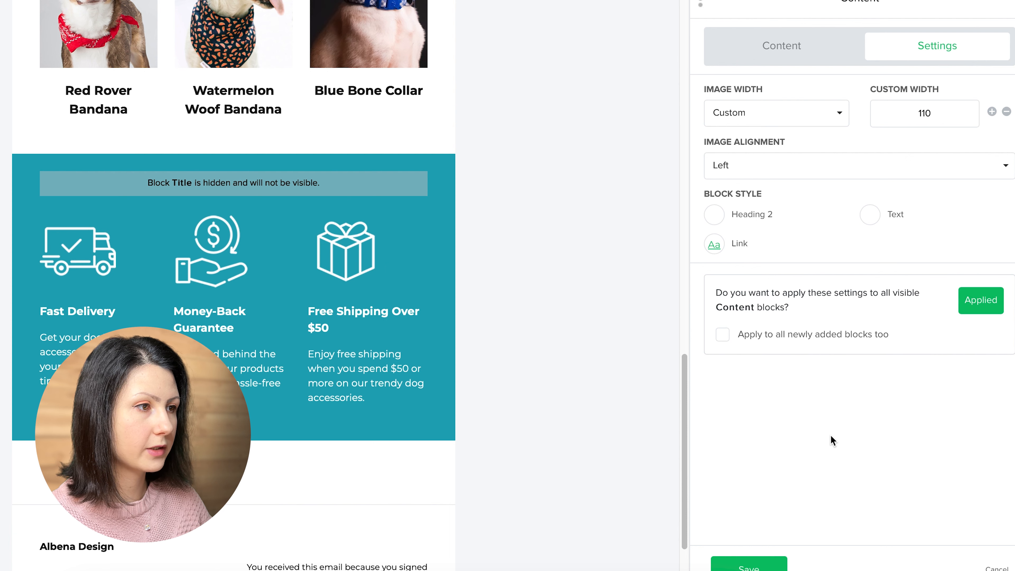
click(744, 564)
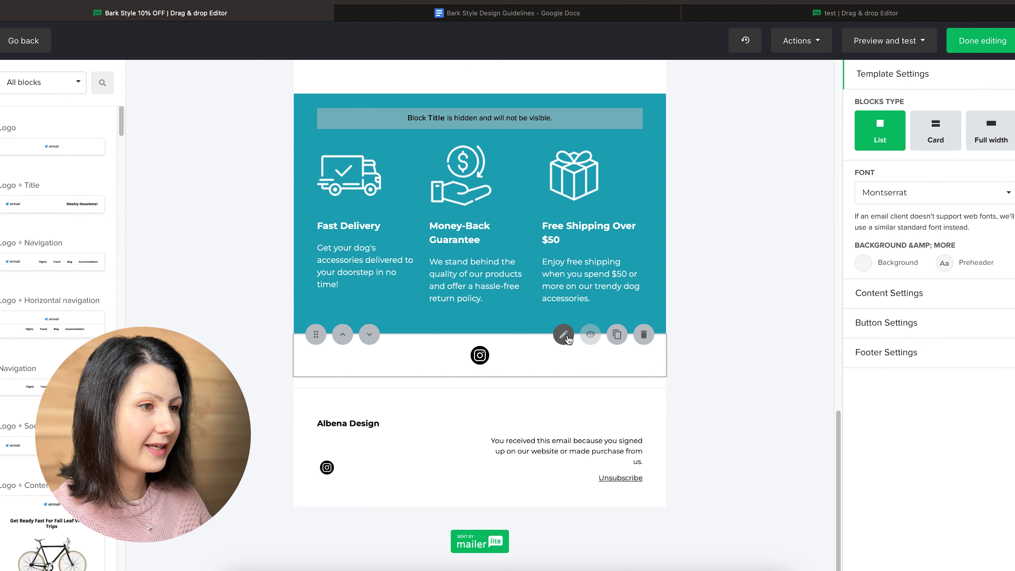
Add Facebook, Twitter and YouTube to the Social links block and move Twitter ahead of Facebook
click(563, 335)
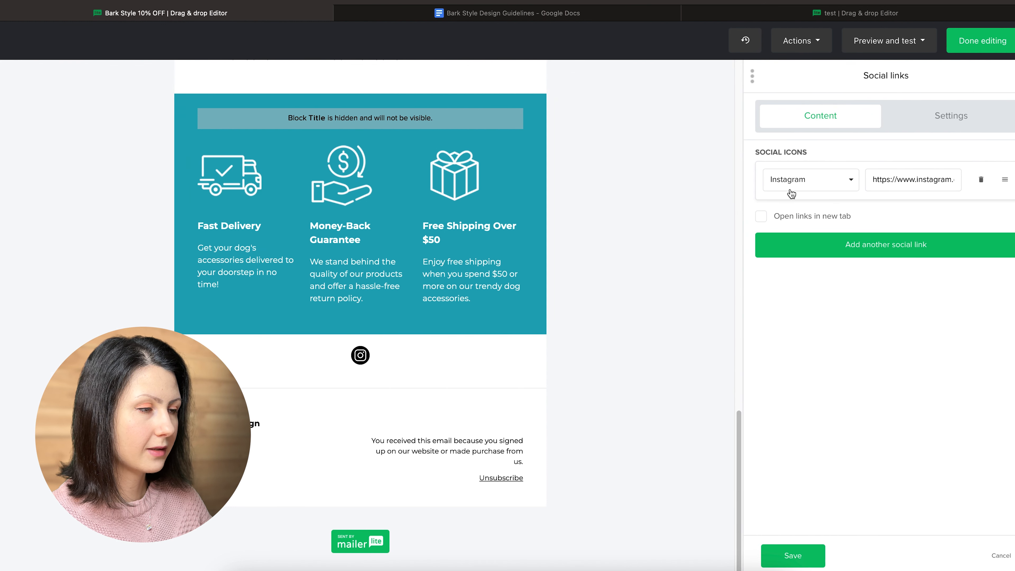
click(829, 252)
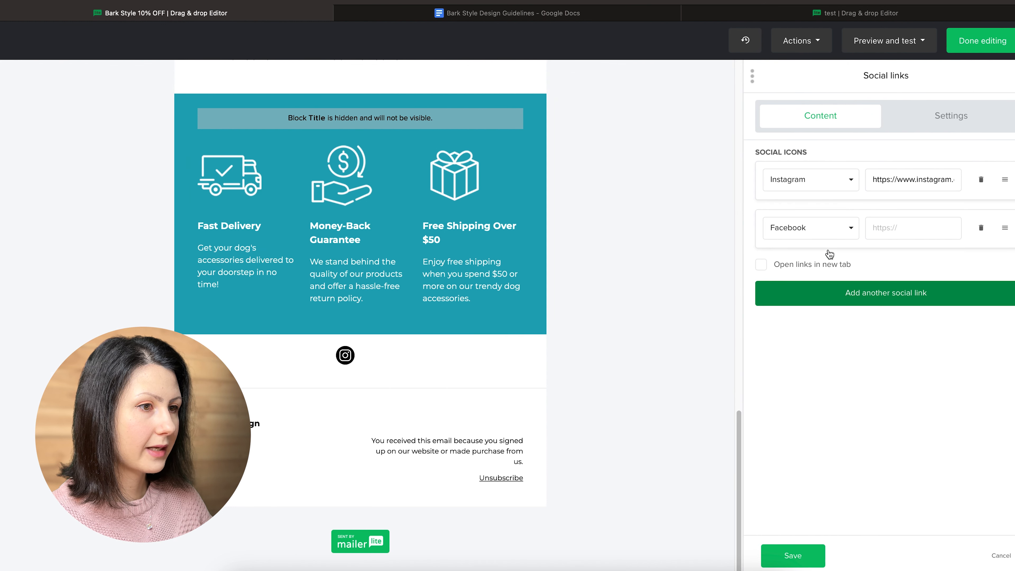
click(830, 289)
click(829, 340)
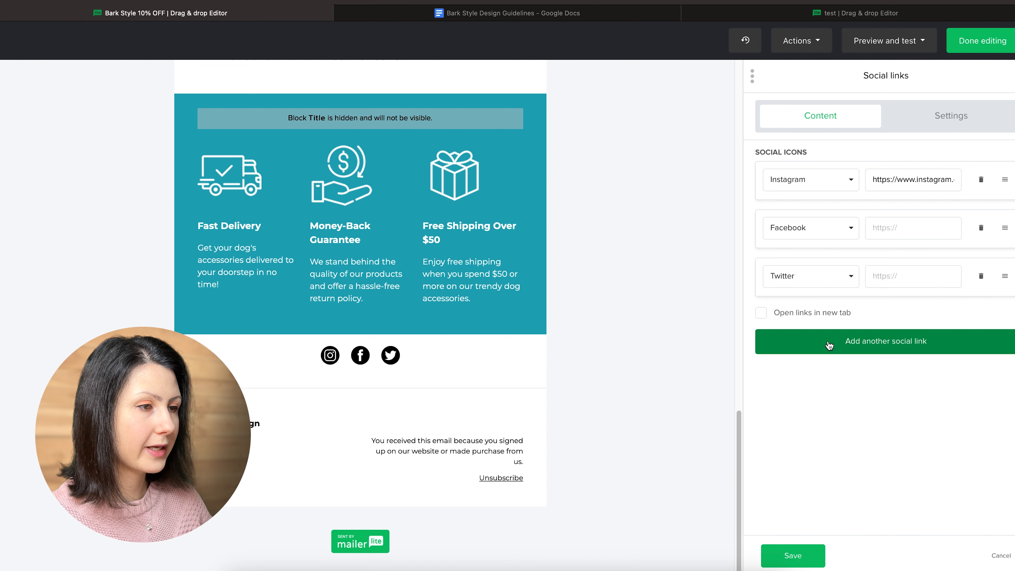
click(828, 324)
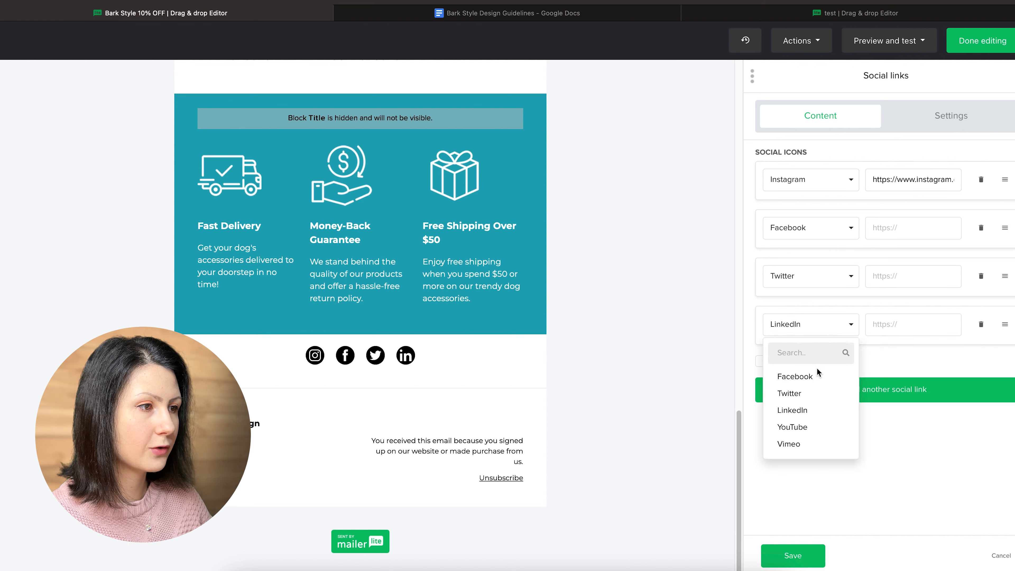
click(802, 428)
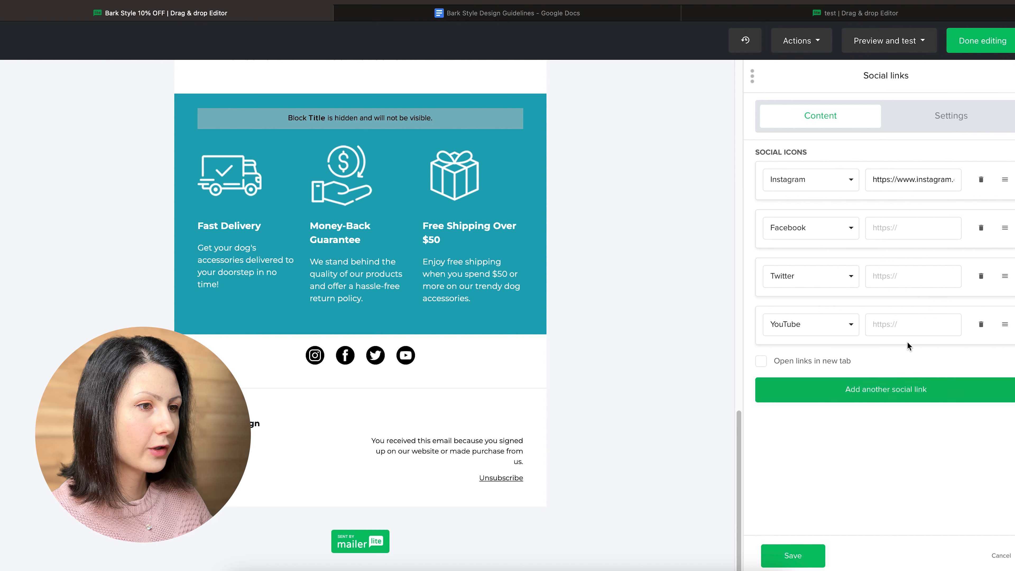
drag(1006, 276, 1005, 226)
Change the Social links block's background color to the recent teal #22a8b8
click(951, 125)
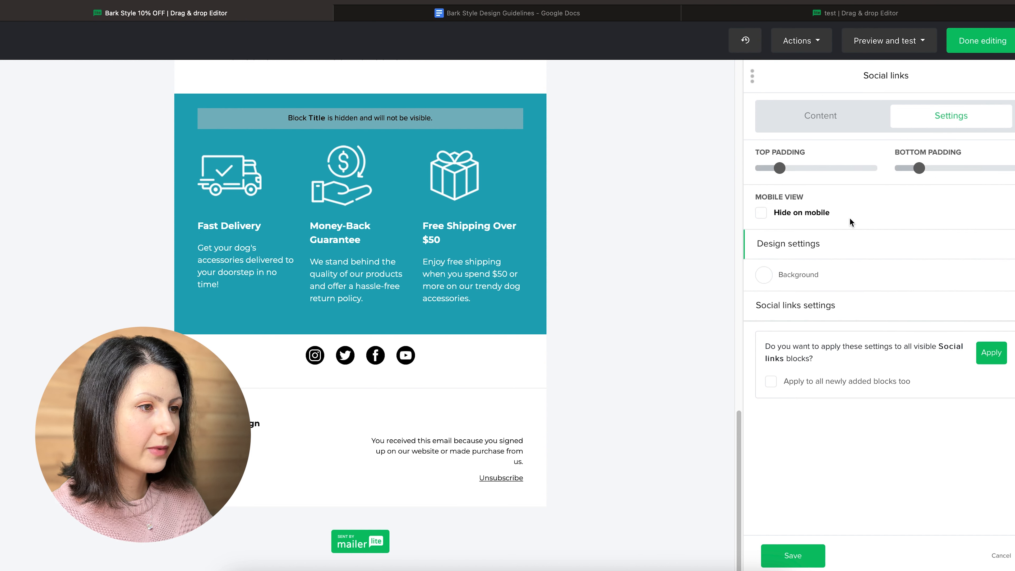
click(769, 277)
click(666, 289)
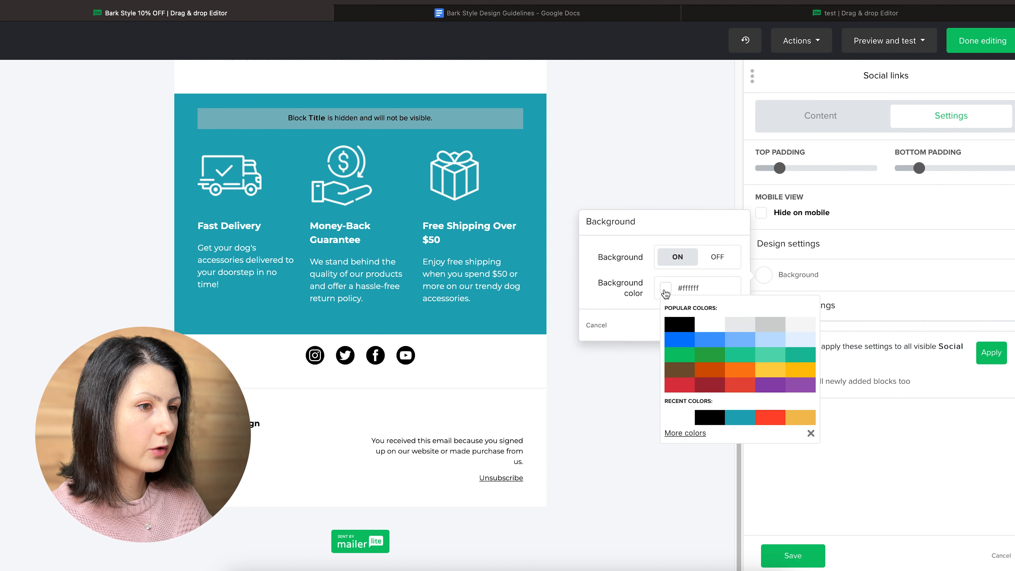
click(732, 419)
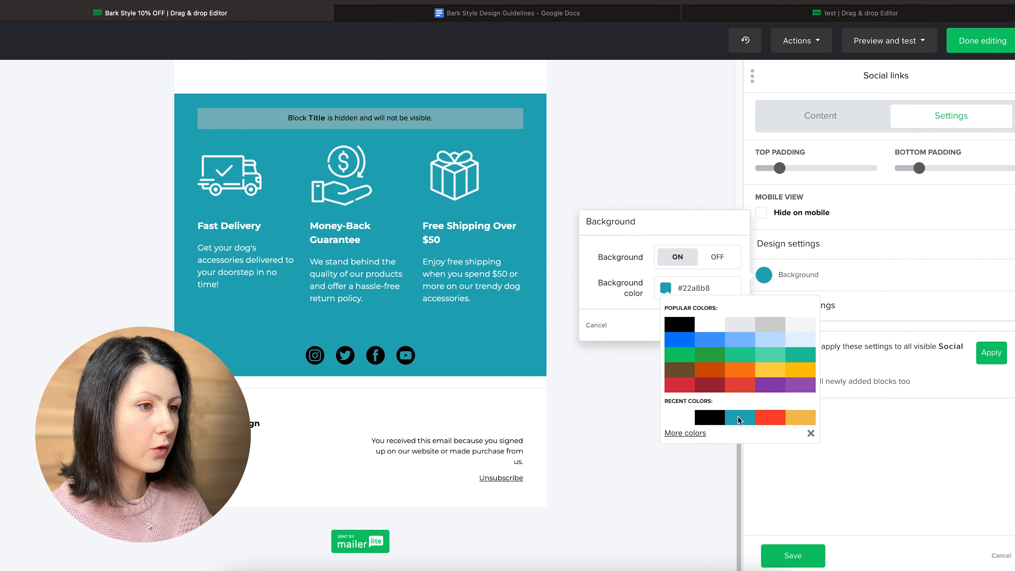
click(894, 268)
Set the social icons' color to White and the Social links block's bottom padding to 40
click(835, 308)
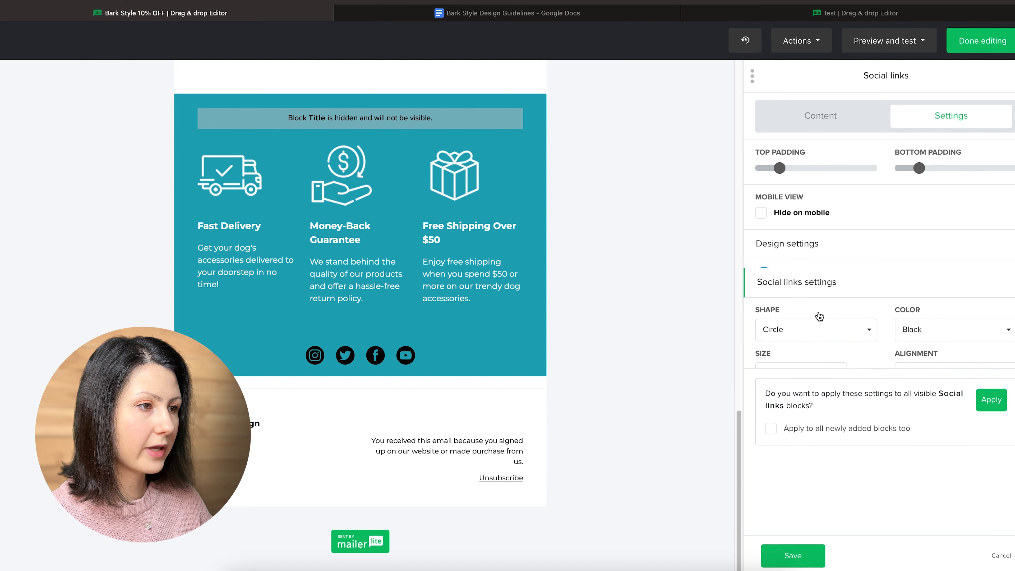
click(913, 323)
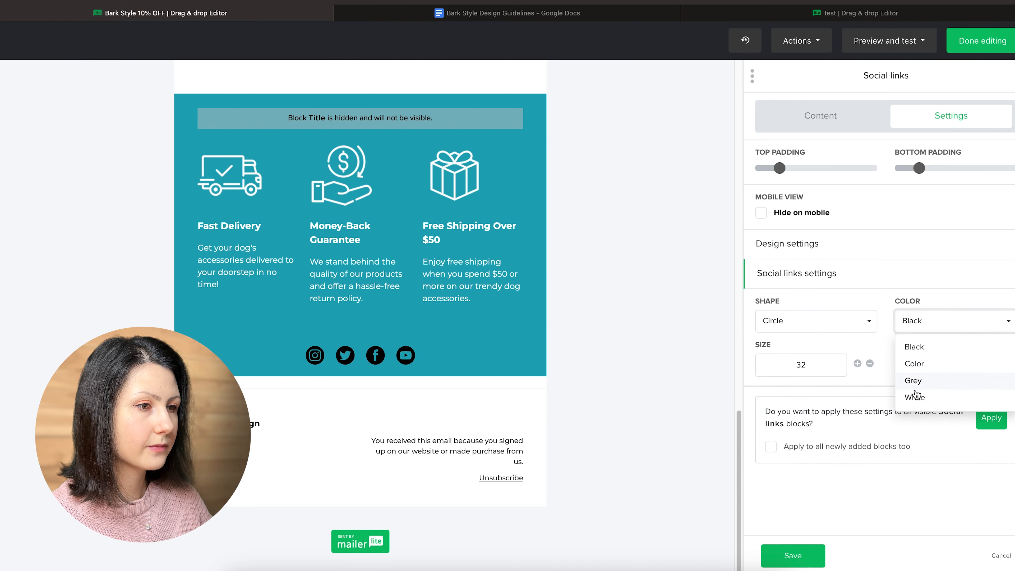
click(916, 399)
mouse_move(912, 172)
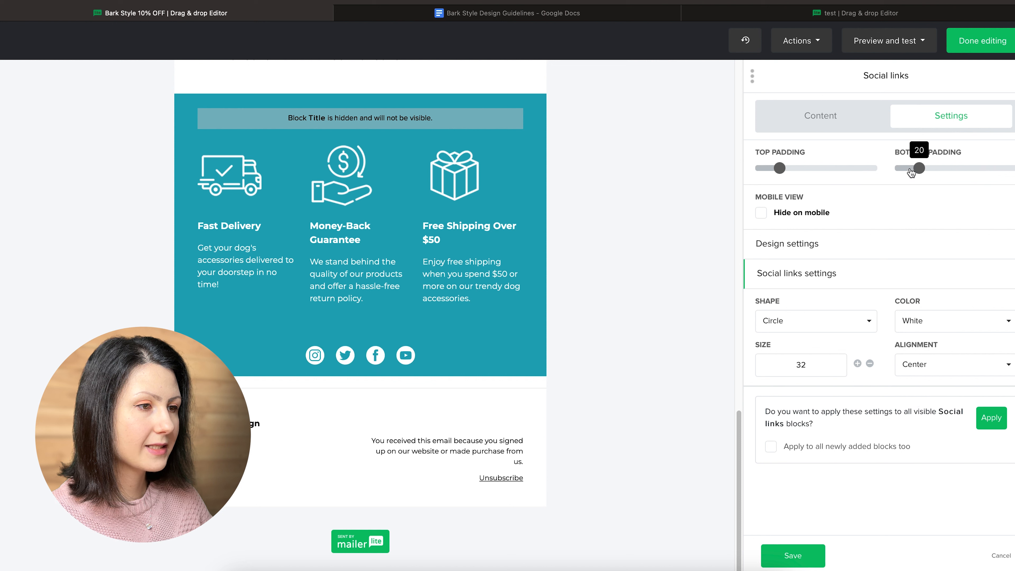
drag(928, 172, 945, 173)
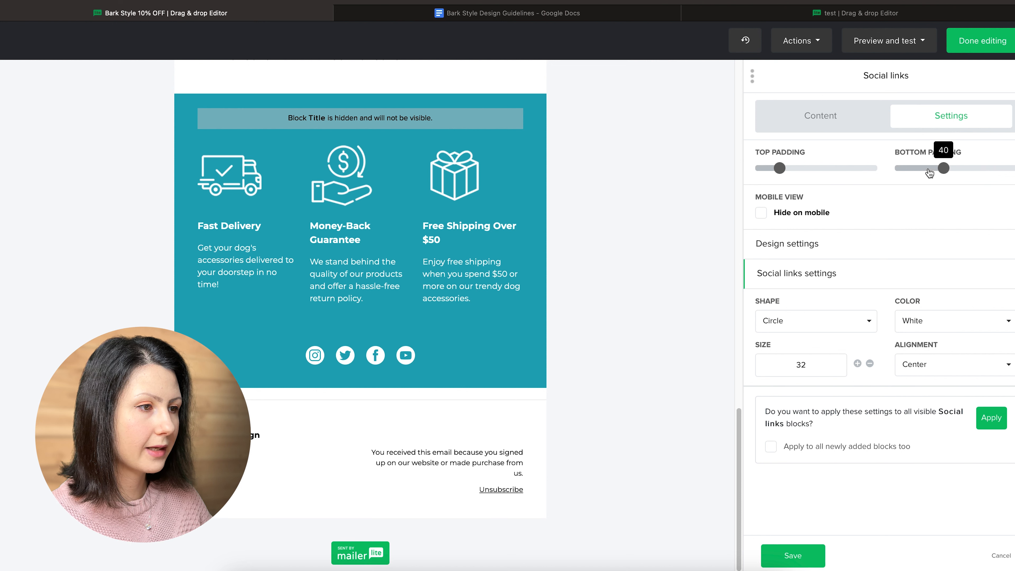
Lower the Social links block's top padding and save the block
drag(779, 169, 771, 170)
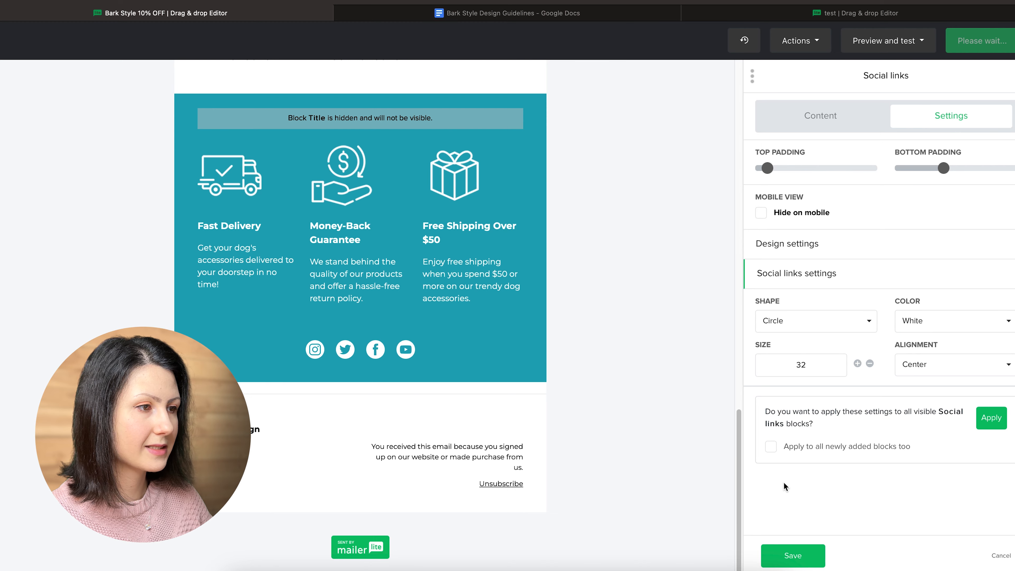
click(791, 555)
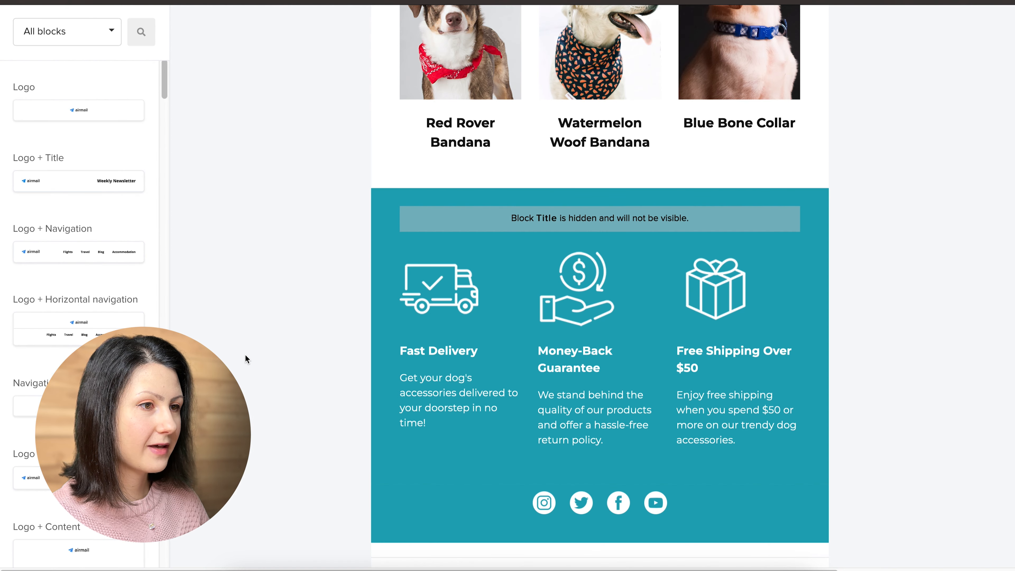
Filter the block library to Special and add a Coupon/Voucher block between the product gallery and the teal benefits block
click(84, 26)
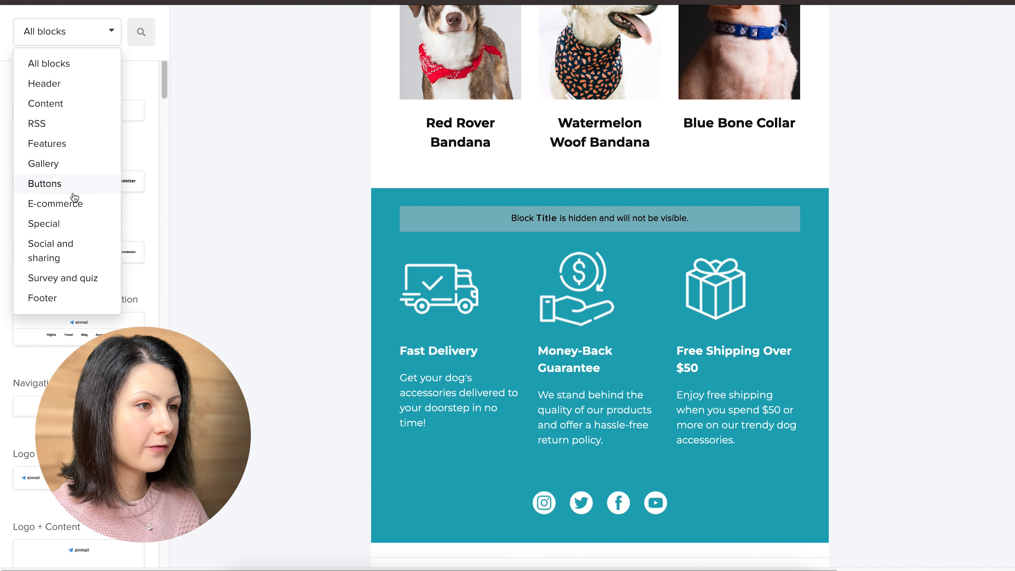
click(70, 224)
scroll(71, 219, down, 10)
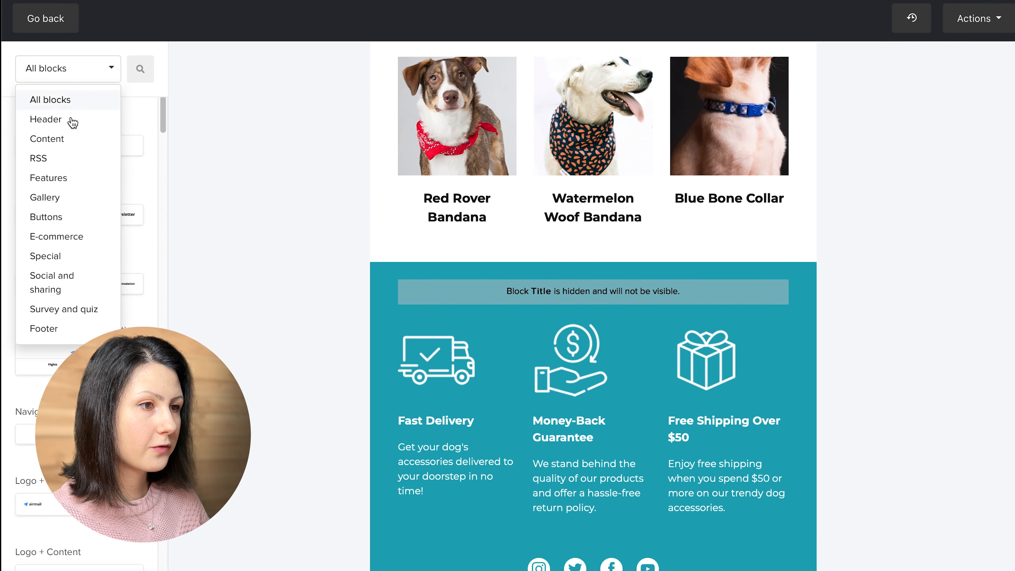
click(58, 255)
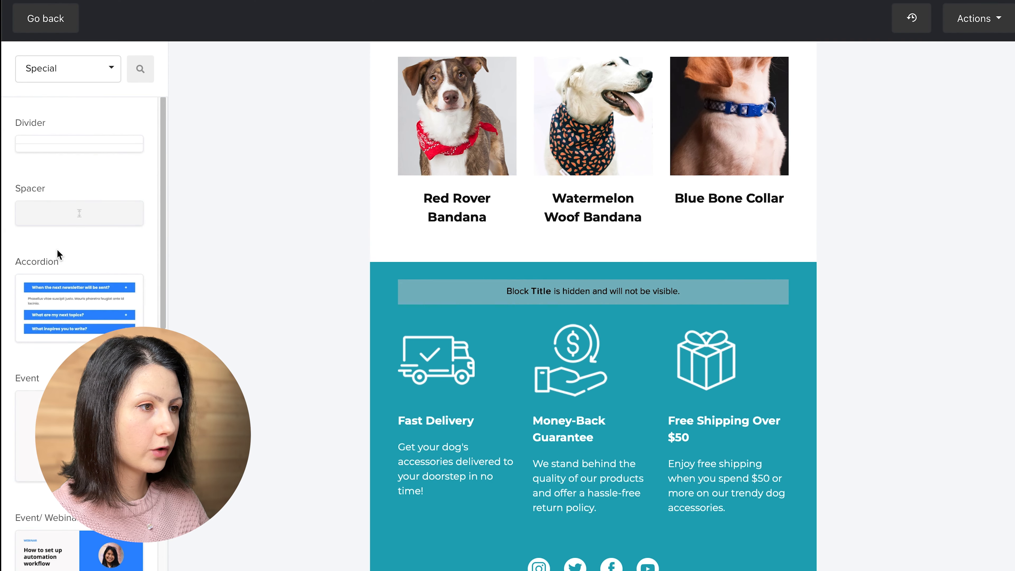
scroll(57, 249, down, 8)
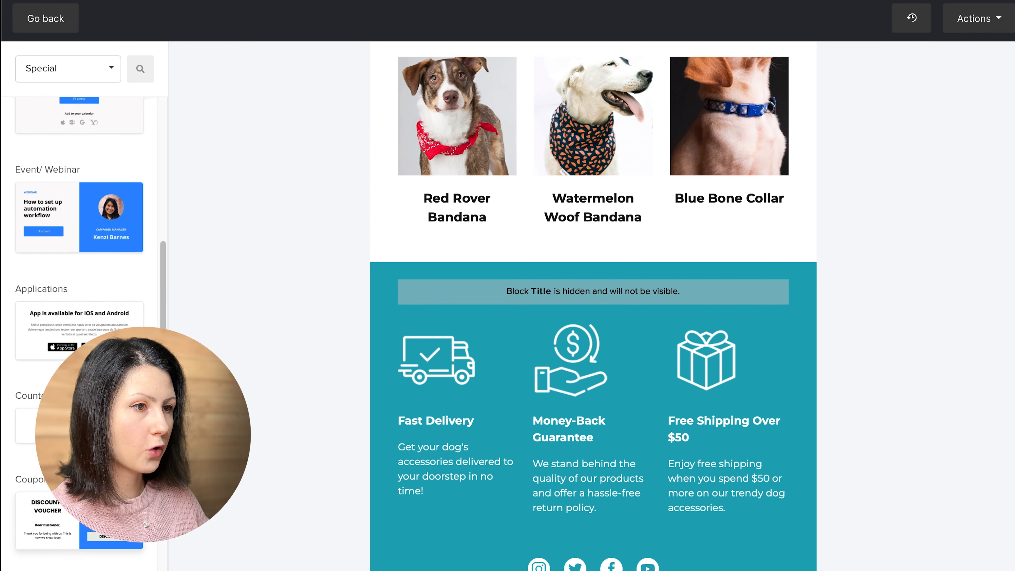
drag(60, 520, 446, 264)
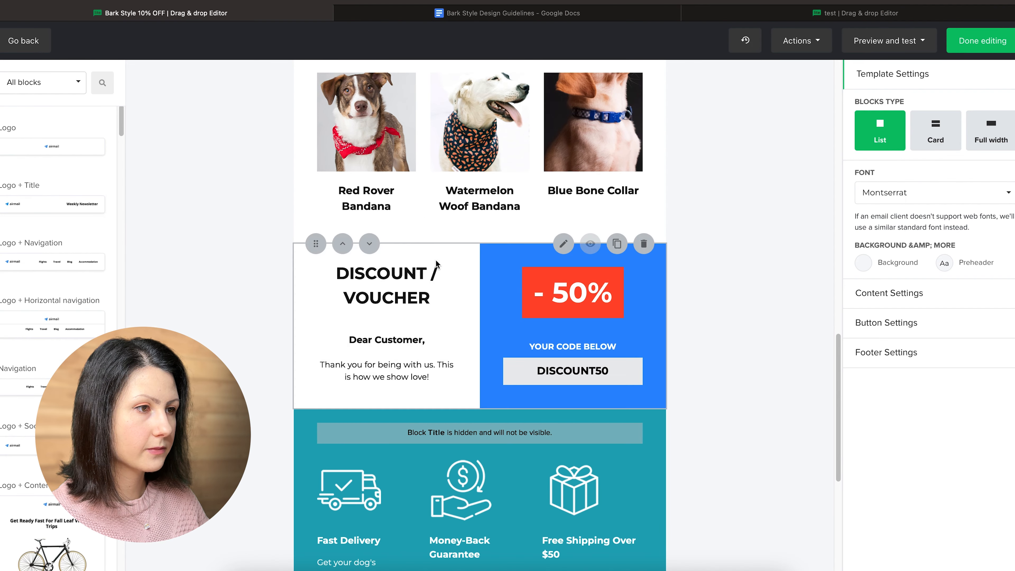
Open the Coupon/Voucher block's settings and set its content bottom padding to 80
click(563, 244)
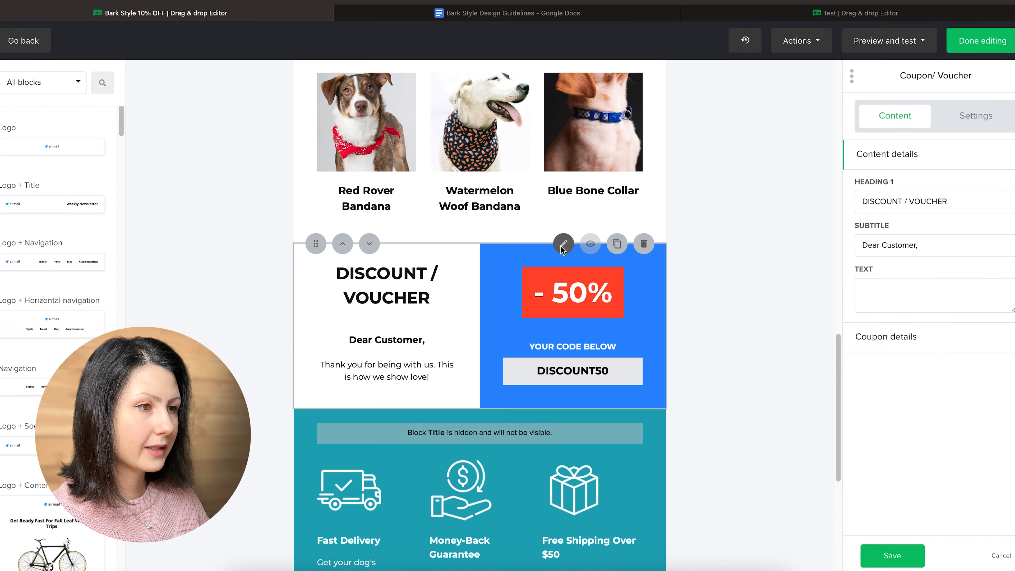
click(951, 120)
drag(935, 245, 992, 249)
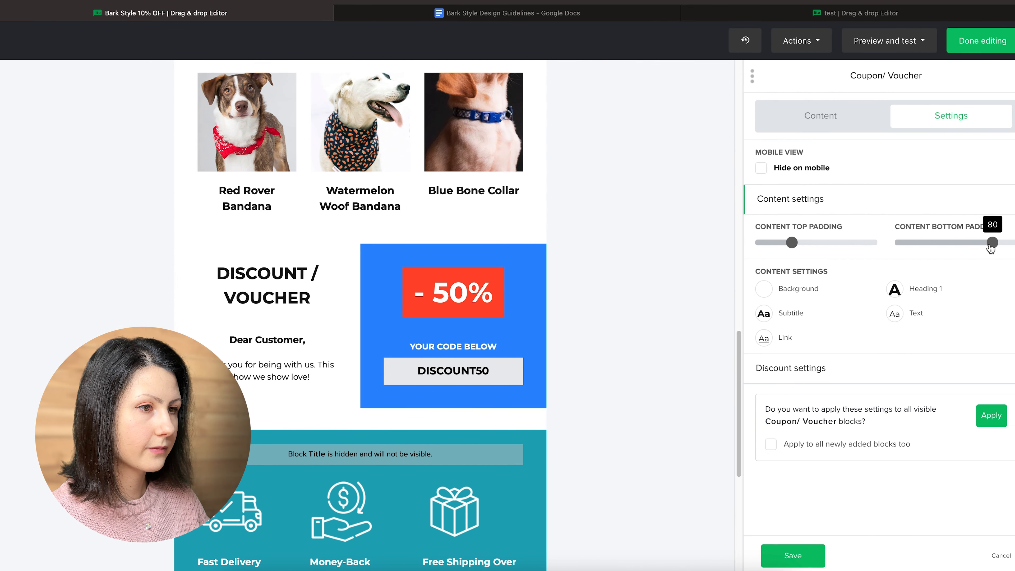
Copy the coupon heading from the design guidelines and replace the voucher's Heading 1 with Coupon Discount
click(806, 128)
click(379, 10)
scroll(387, 247, up, 6)
double_click(321, 267)
click(321, 268)
drag(315, 268, 390, 271)
key(ctrl+c)
click(218, 10)
triple_click(800, 201)
key(ctrl+v)
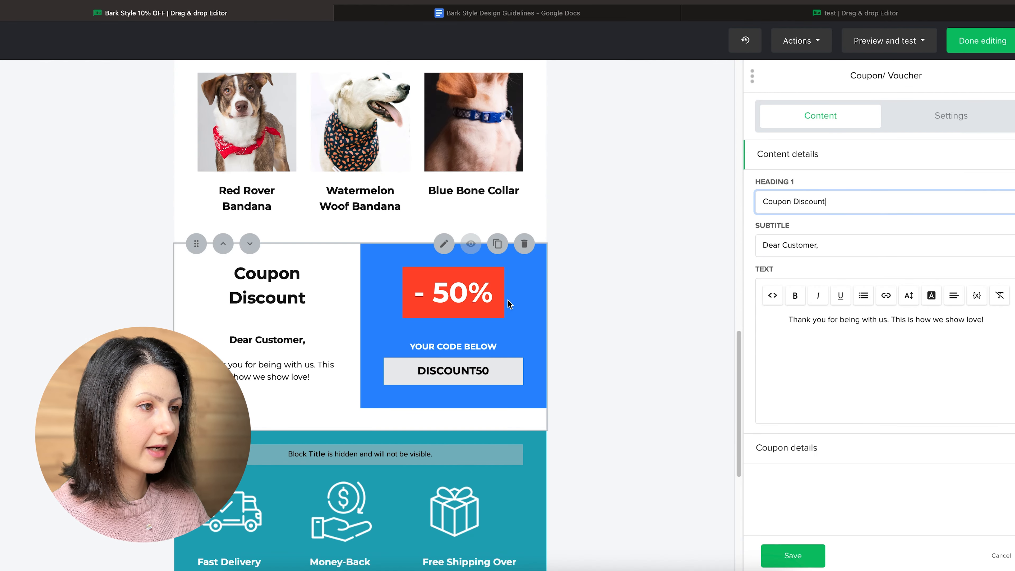
Replace the coupon's discount text with FREE SHIPPING, copied from the design guidelines
click(786, 448)
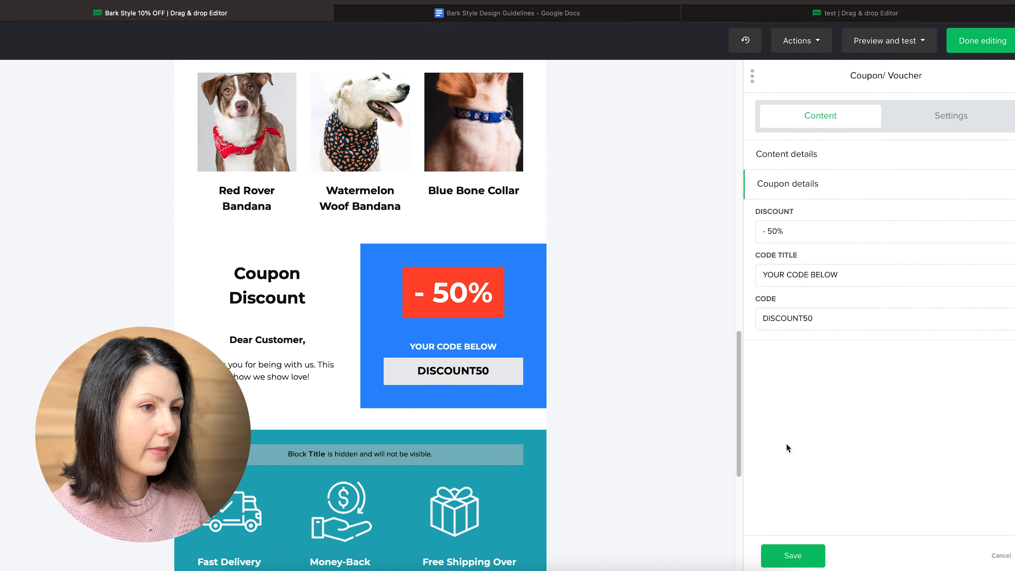
click(418, 16)
drag(317, 324, 385, 325)
click(218, 12)
triple_click(784, 234)
key(ctrl+v)
Set the coupon's code title to USE THIS CODE: from the guidelines and its code to PETLOVE23, and save the block
click(399, 12)
drag(319, 347, 370, 347)
click(268, 10)
key(Tab)
key(ctrl+v)
key(Tab)
key(BackSpace)
text(PETLOVE23)
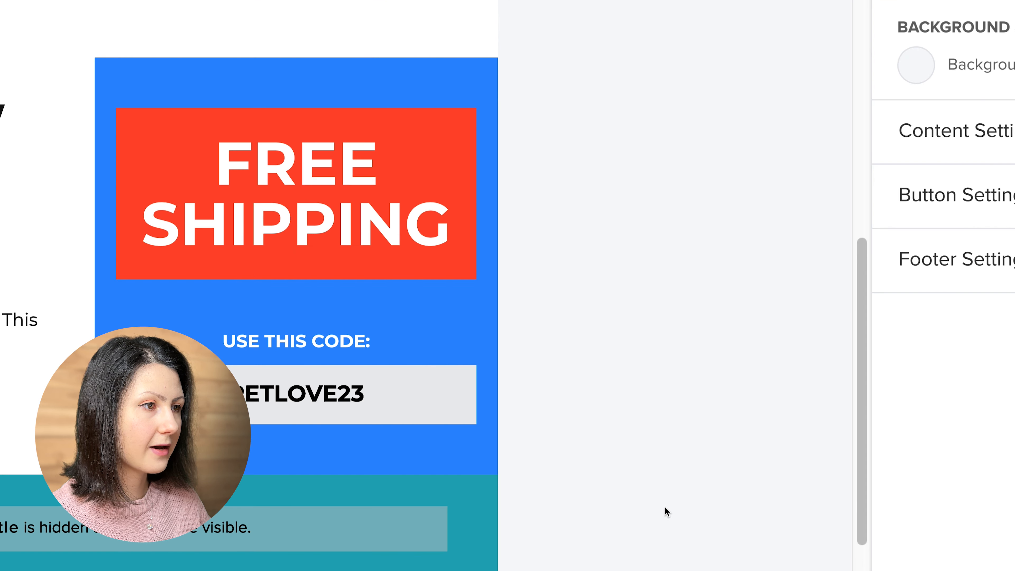
Reopen the Coupon/Voucher block's settings and set the content side's background color to #EAECED
mouse_move(365, 142)
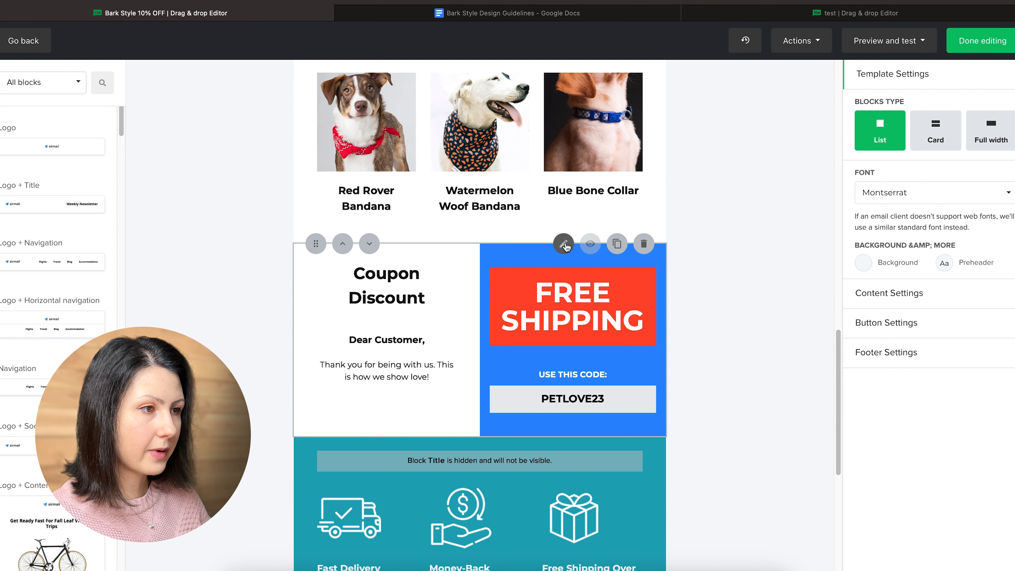
click(564, 244)
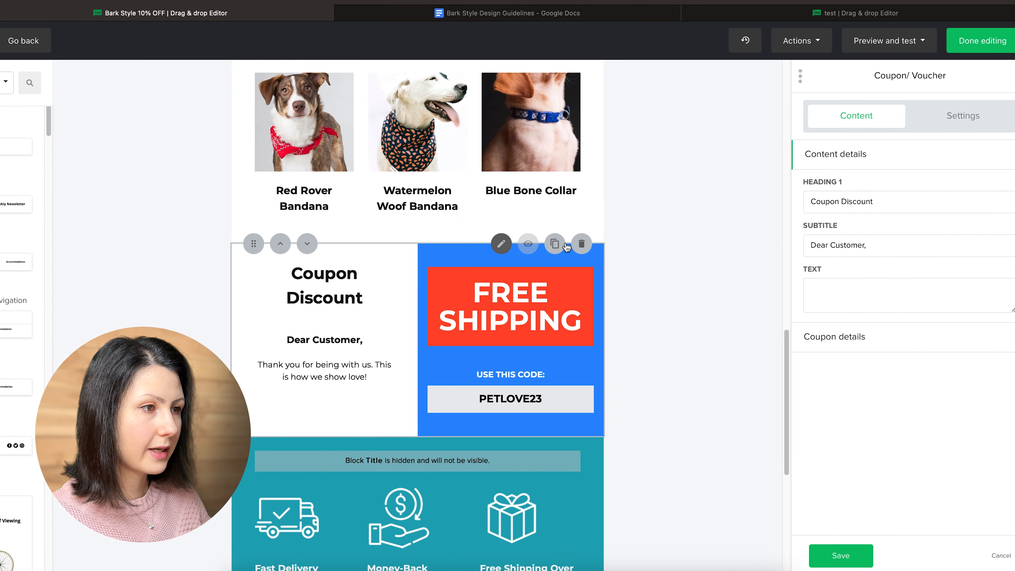
click(922, 117)
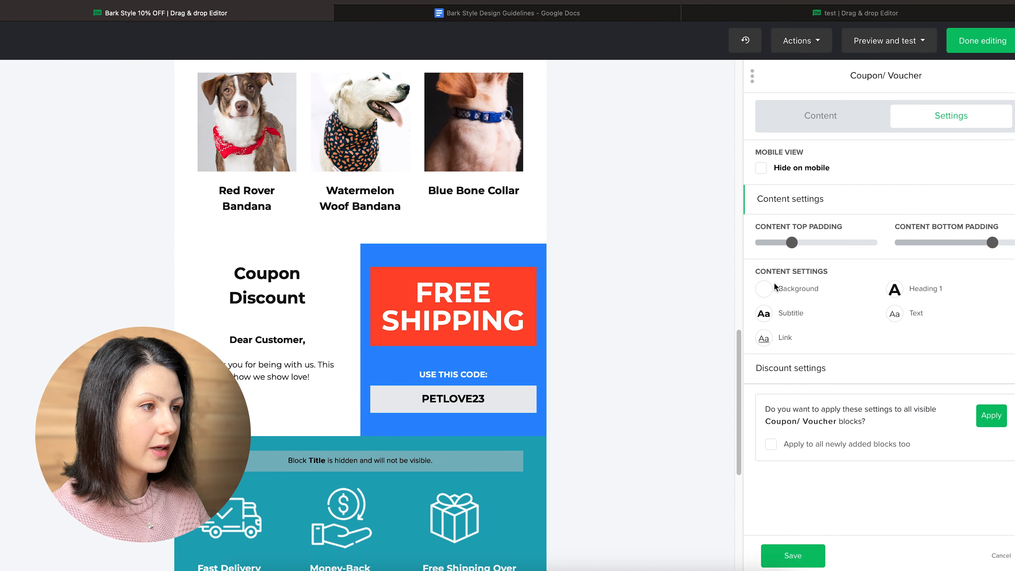
click(765, 288)
click(686, 286)
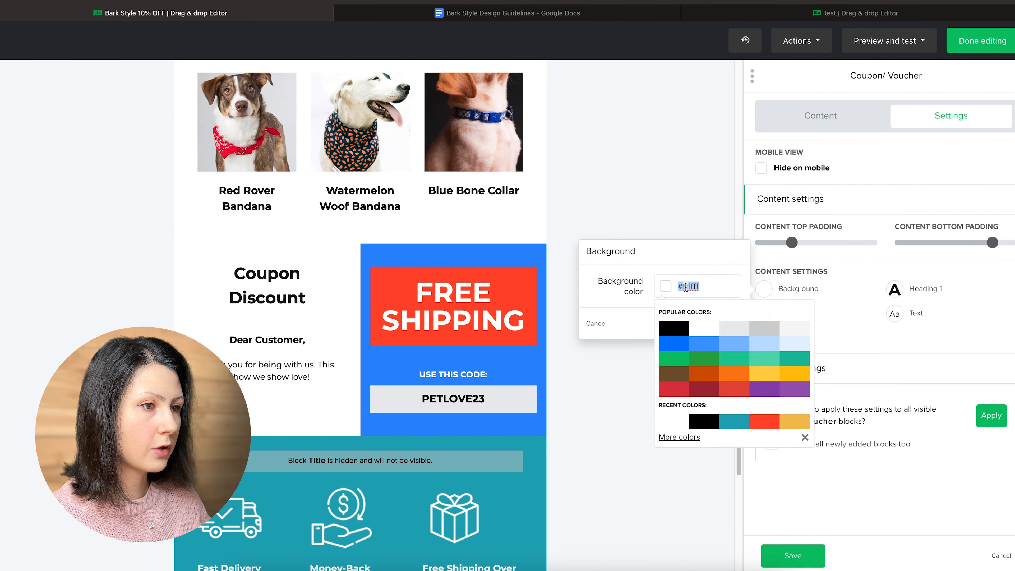
key(ctrl+v)
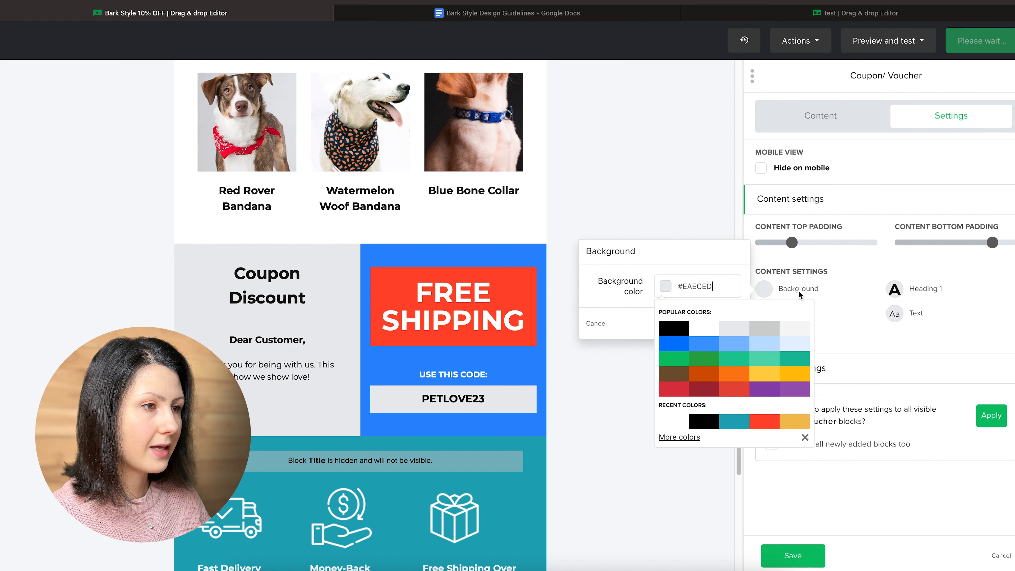
click(841, 306)
Set the discount side's background color to black #000000
click(797, 374)
click(763, 321)
click(667, 302)
click(675, 344)
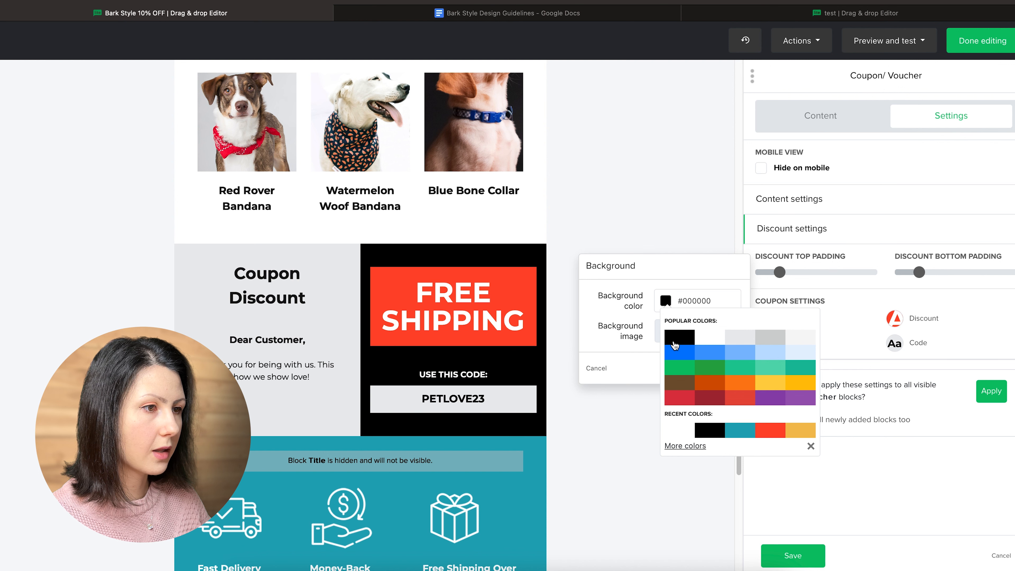
Change the background color behind the FREE SHIPPING text to the recent teal #22a8b8
click(894, 318)
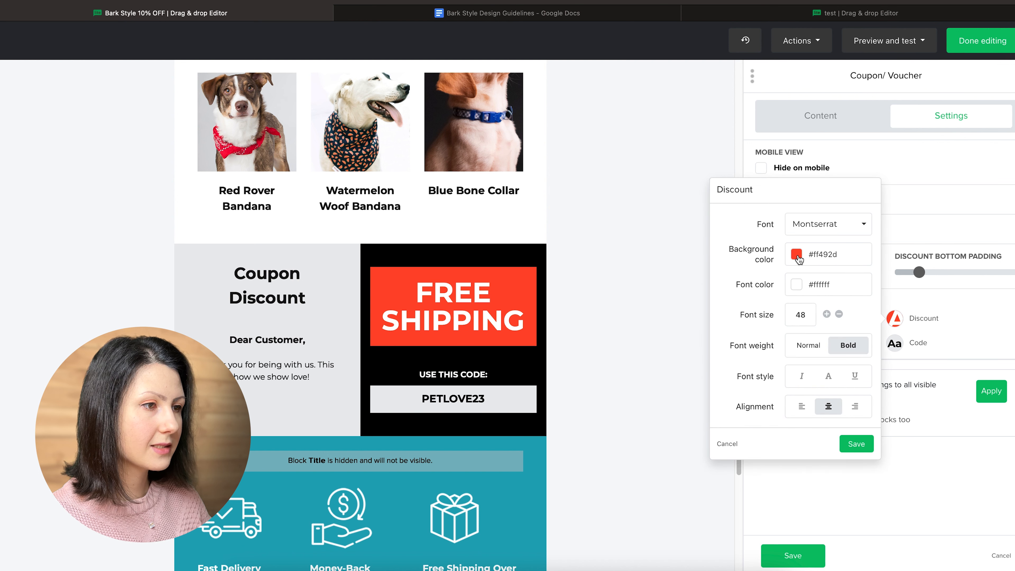
click(796, 255)
click(869, 387)
click(950, 376)
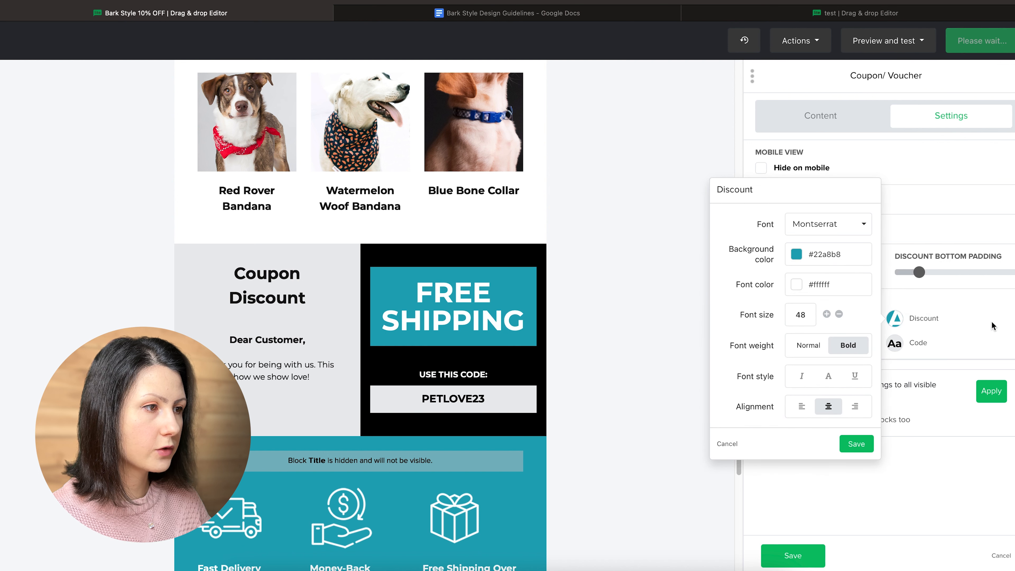
Reduce the font size of the FREE SHIPPING discount text
click(839, 314)
click(839, 314)
click(839, 314)
click(839, 314)
click(827, 314)
click(886, 369)
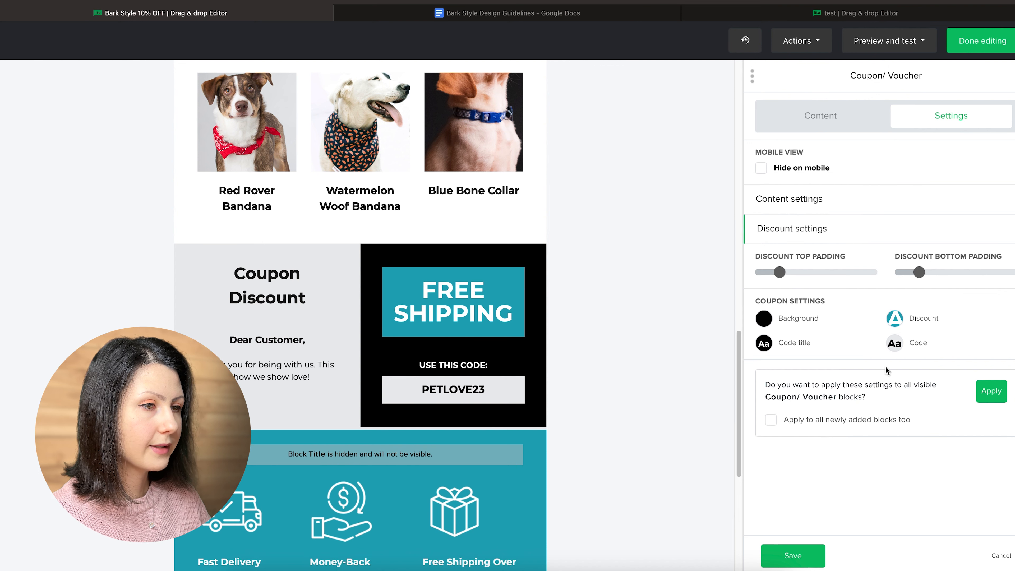
Set the coupon code's background color to white #ffffff and save the Coupon/Voucher block
click(894, 344)
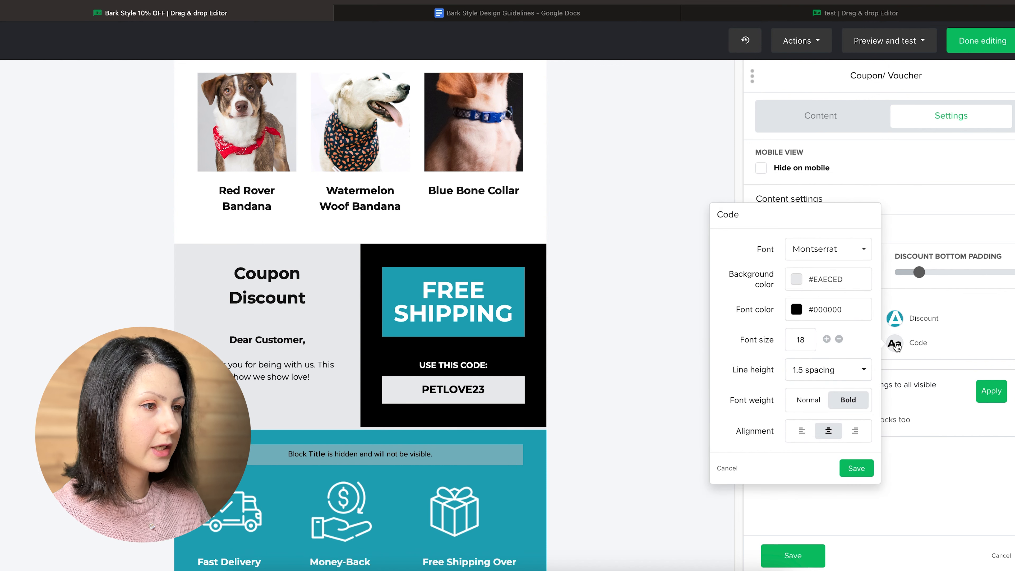
click(796, 280)
click(841, 322)
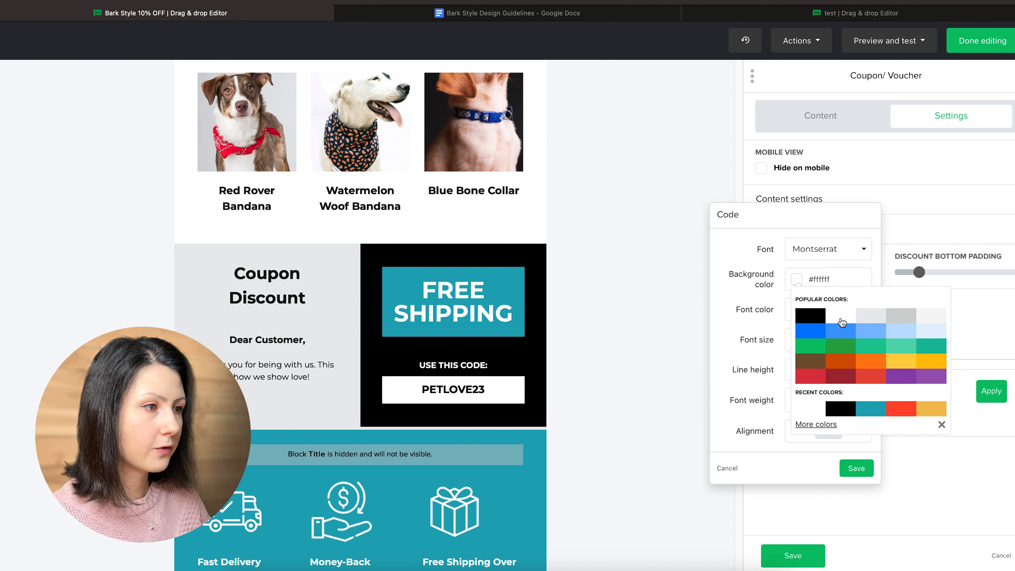
click(661, 210)
mouse_move(919, 272)
mouse_down()
mouse_move(938, 275)
mouse_move(919, 273)
mouse_up()
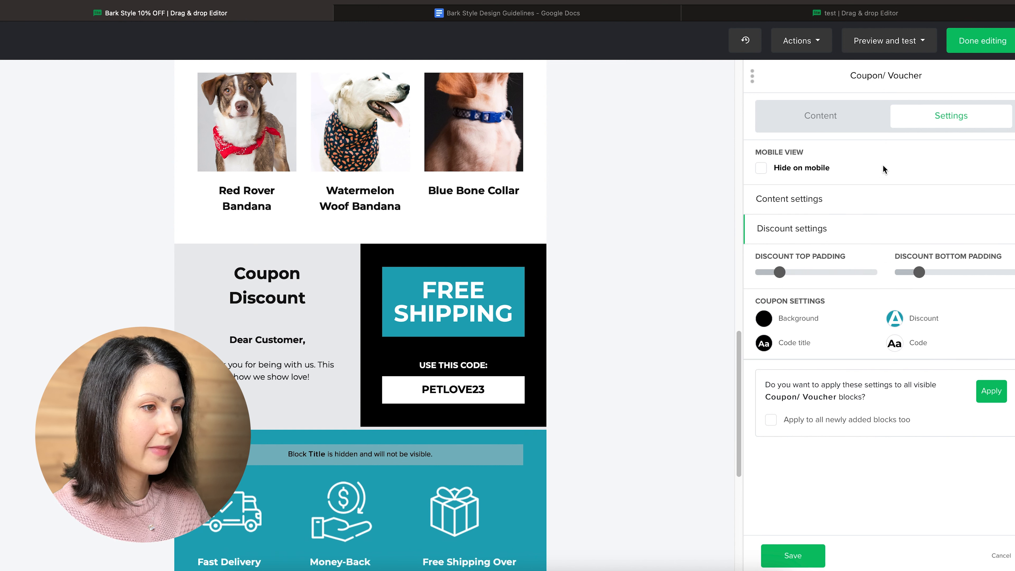
click(780, 551)
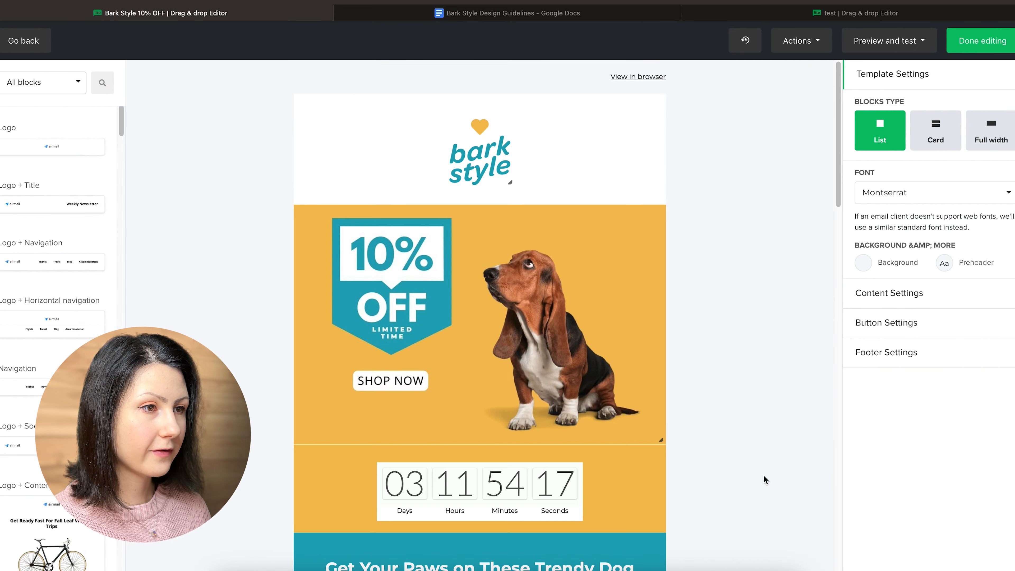
Review the Bark Style email from header to footer and compare it with the test campaign's slanted section dividers and footer
scroll(763, 478, down, 3)
scroll(763, 475, down, 10)
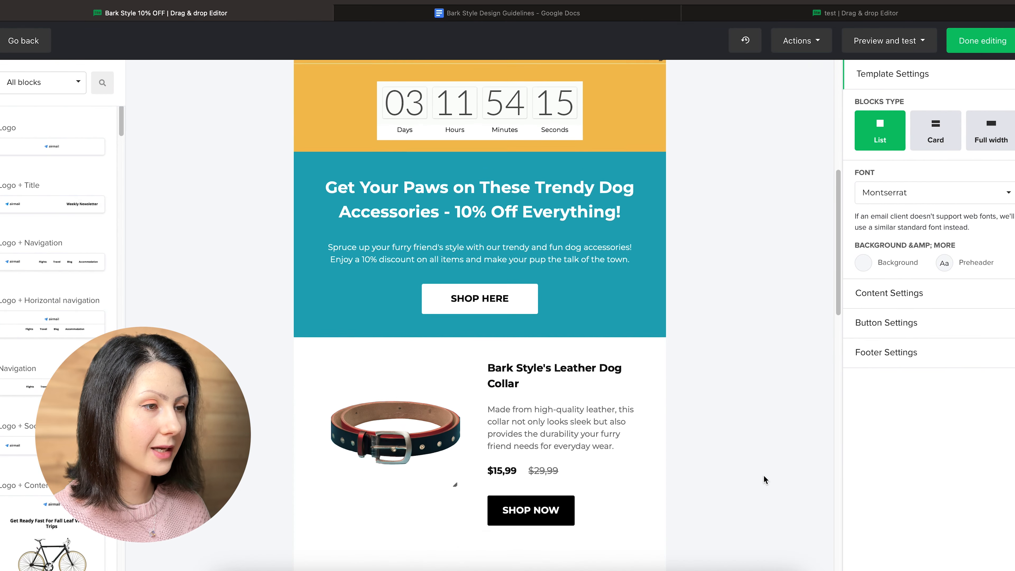
scroll(764, 475, down, 12)
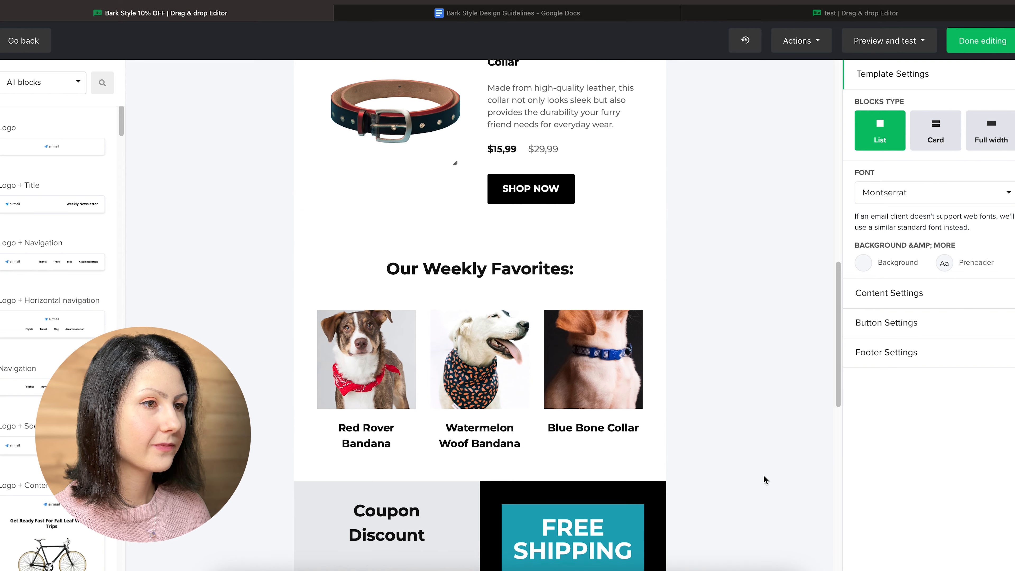
scroll(764, 475, down, 7)
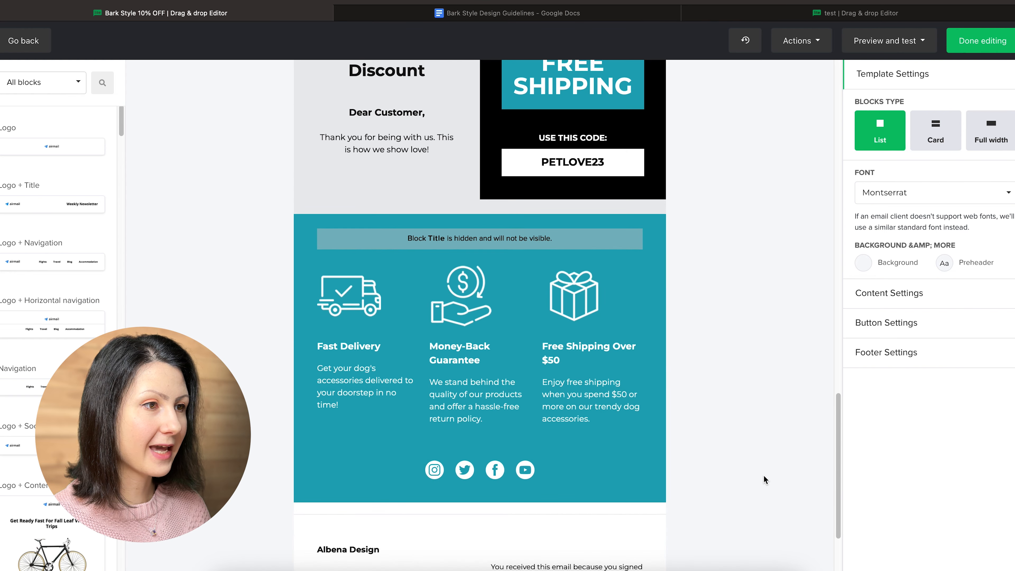
scroll(763, 475, down, 1)
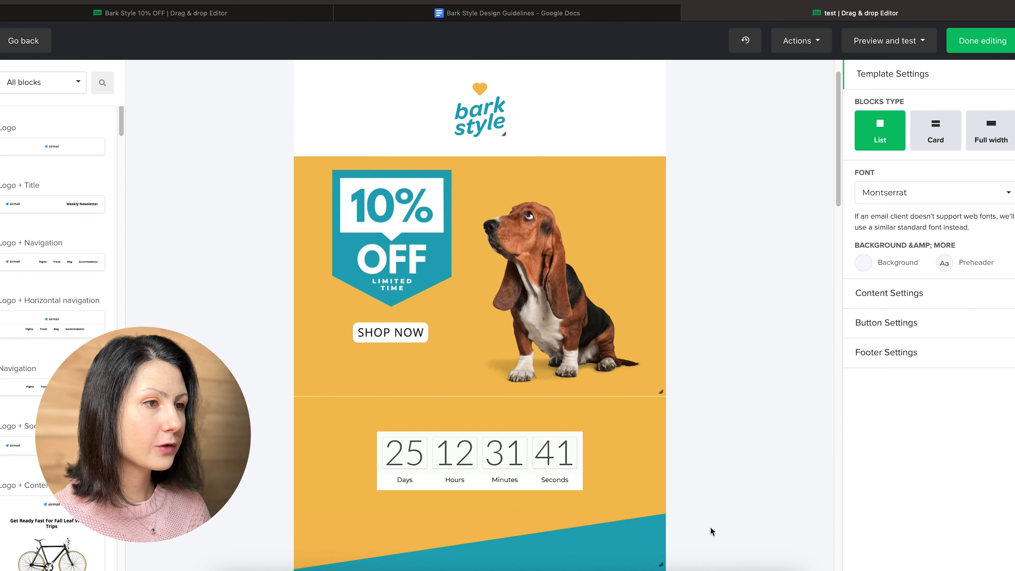
scroll(711, 527, down, 12)
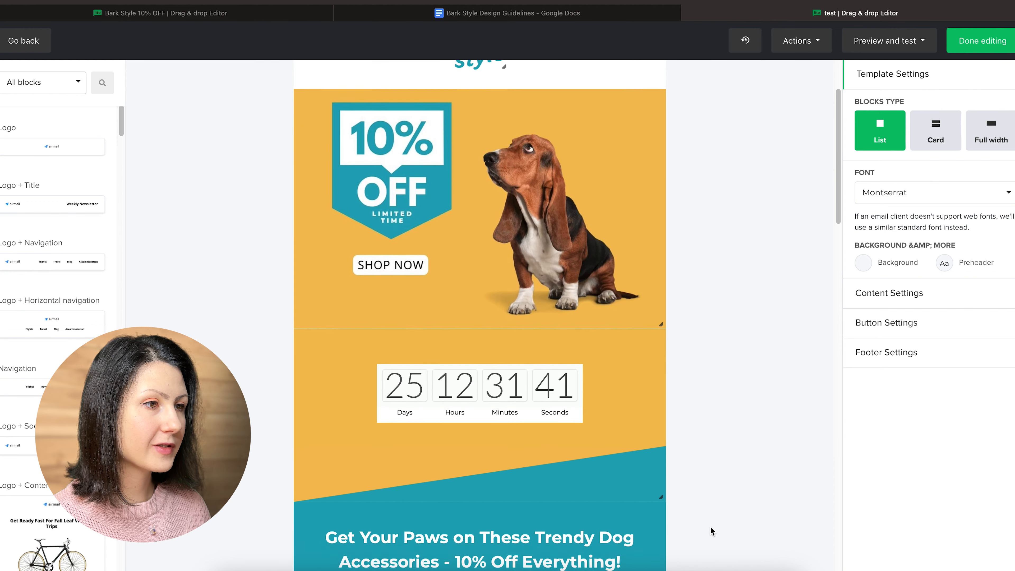
scroll(710, 527, down, 15)
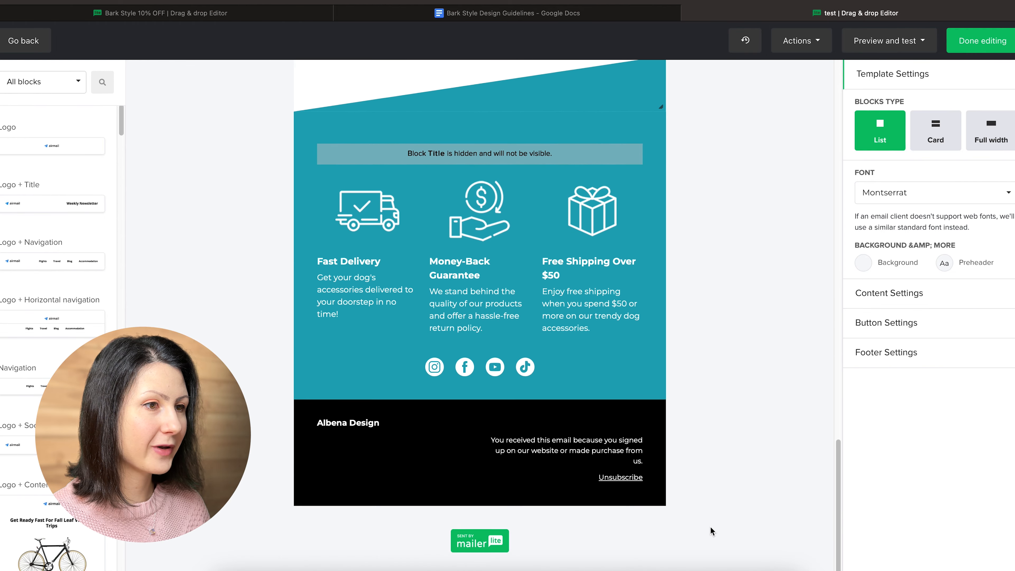
scroll(711, 527, up, 10)
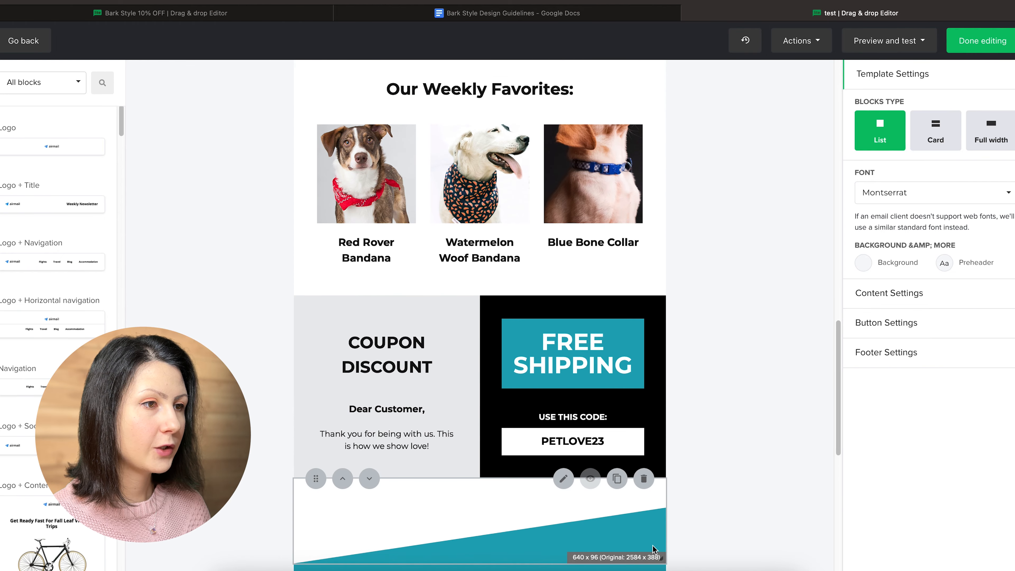
scroll(700, 291, up, 15)
scroll(699, 287, up, 8)
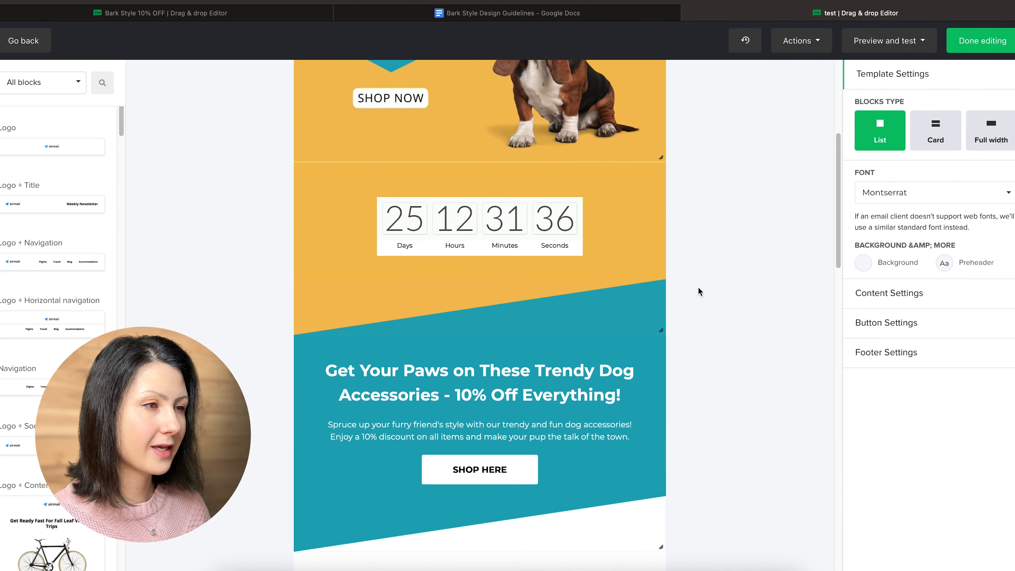
scroll(698, 288, down, 2)
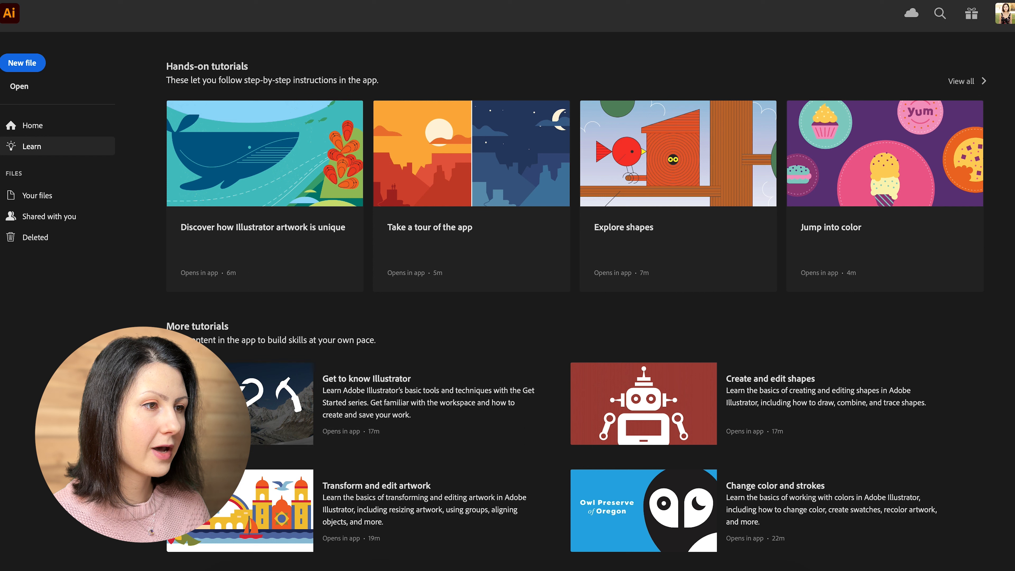
Create a new RGB document 620 px wide and 90 px high with one artboard
click(29, 67)
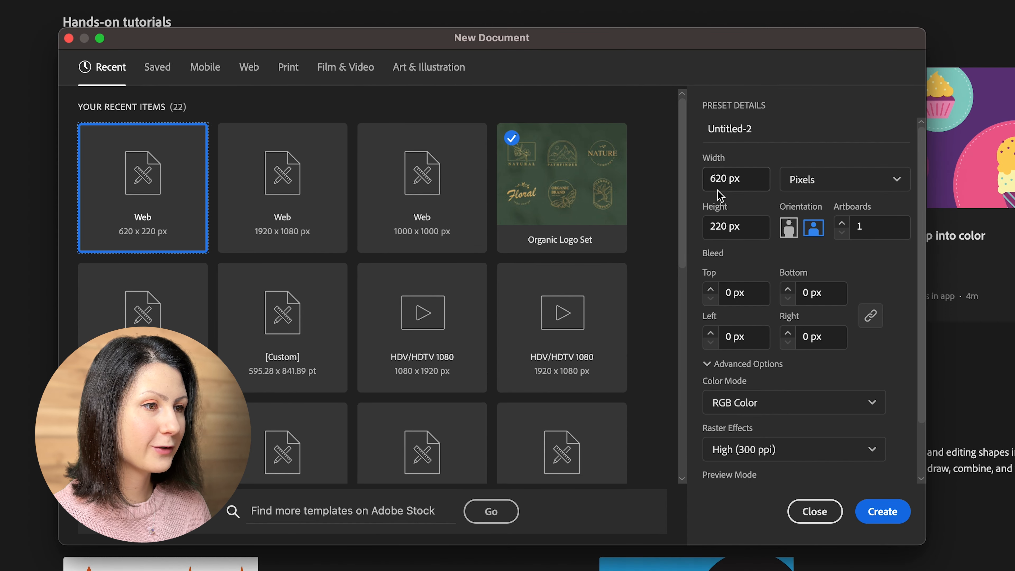
double_click(663, 222)
text(90)
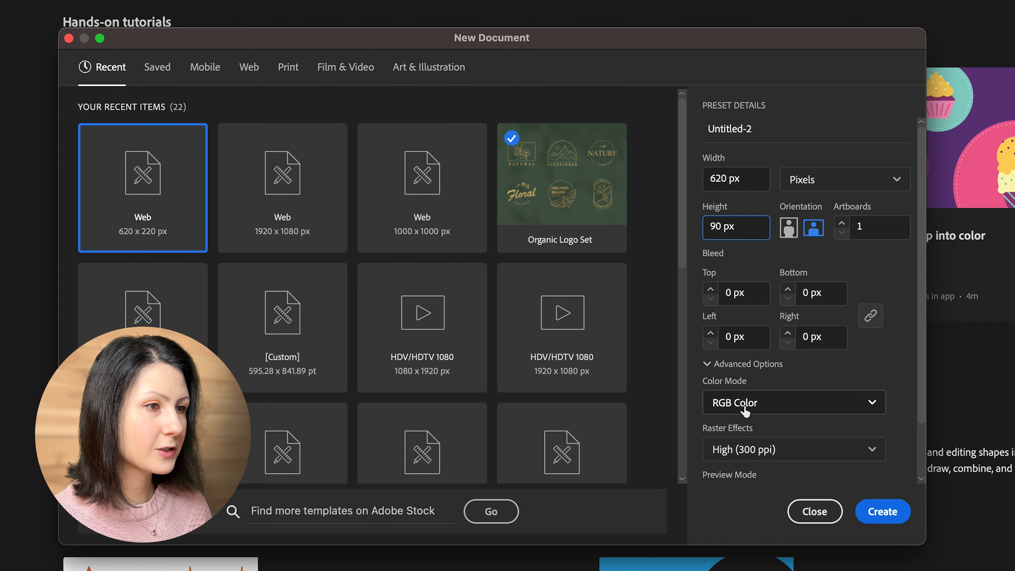
click(868, 511)
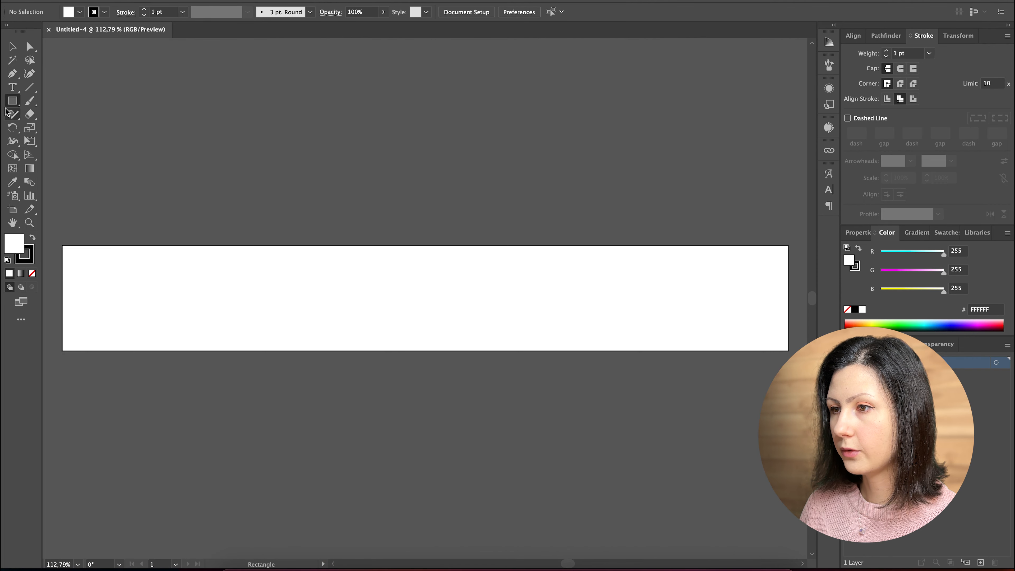
Draw a 620 × 90 px rectangle and center it on the artboard horizontally and vertically
click(207, 270)
click(534, 304)
click(505, 12)
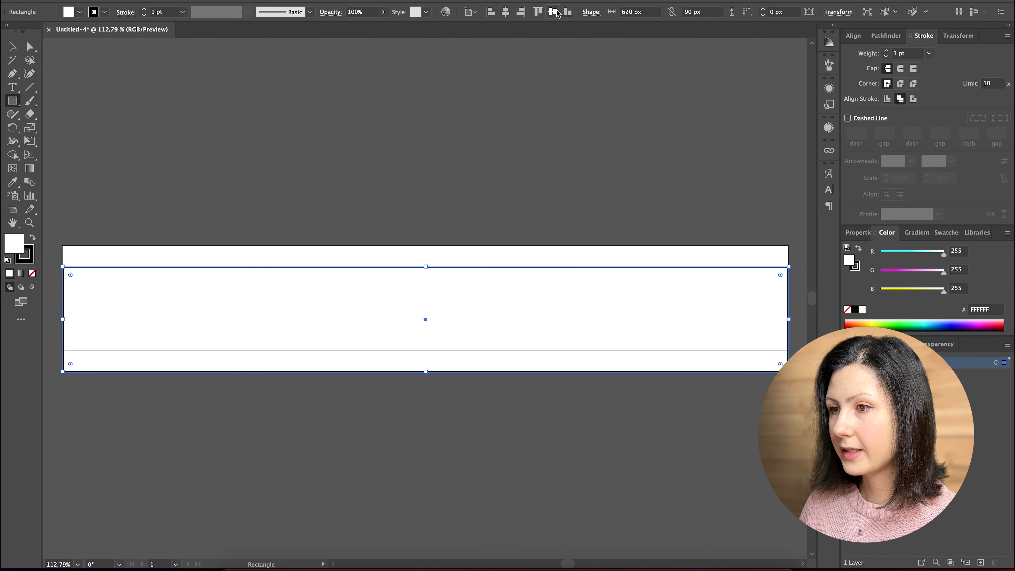
click(554, 11)
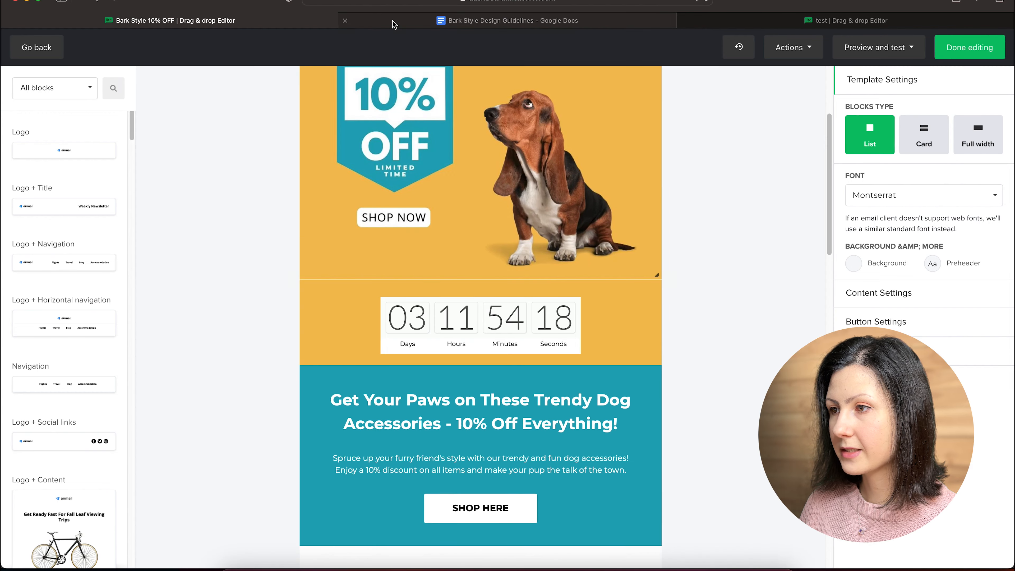
Copy the blue #22A8B8 from the Bark Style Design Guidelines and fill the rectangle with it, without a stroke
click(395, 25)
drag(351, 376, 382, 375)
key(super+c)
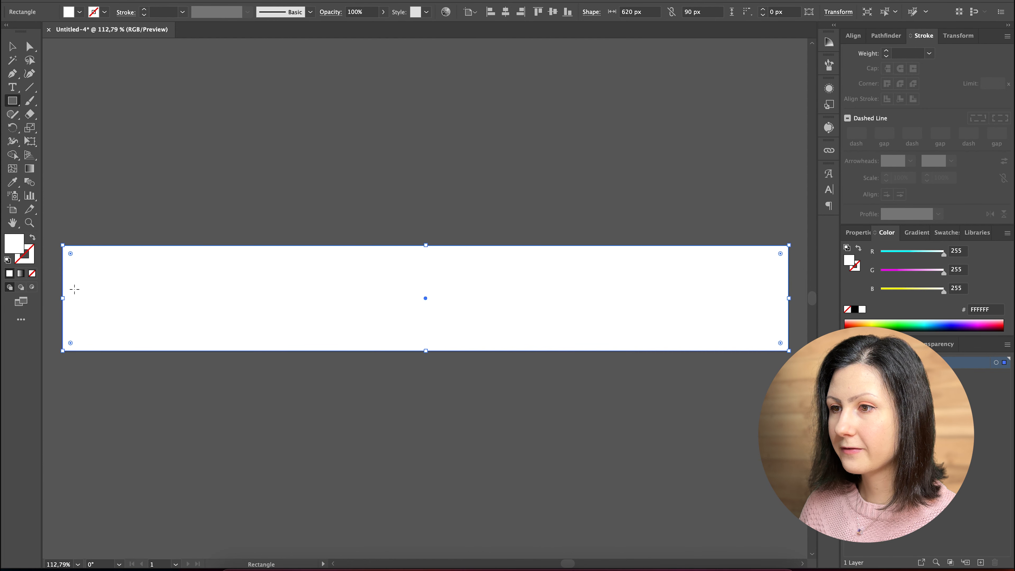
double_click(15, 244)
key(super+v)
click(583, 135)
key(v)
click(175, 164)
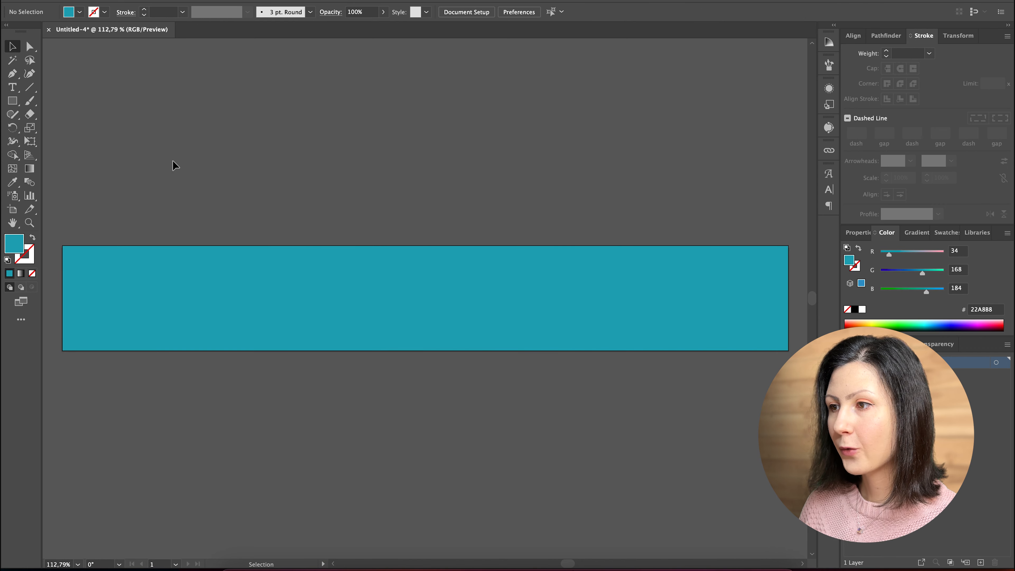
Draw a diagonal from the rectangle's lower-left to upper-right corner and split the rectangle along it with Shape Builder
scroll(173, 162, down, 2)
scroll(174, 162, left, 1)
key(p)
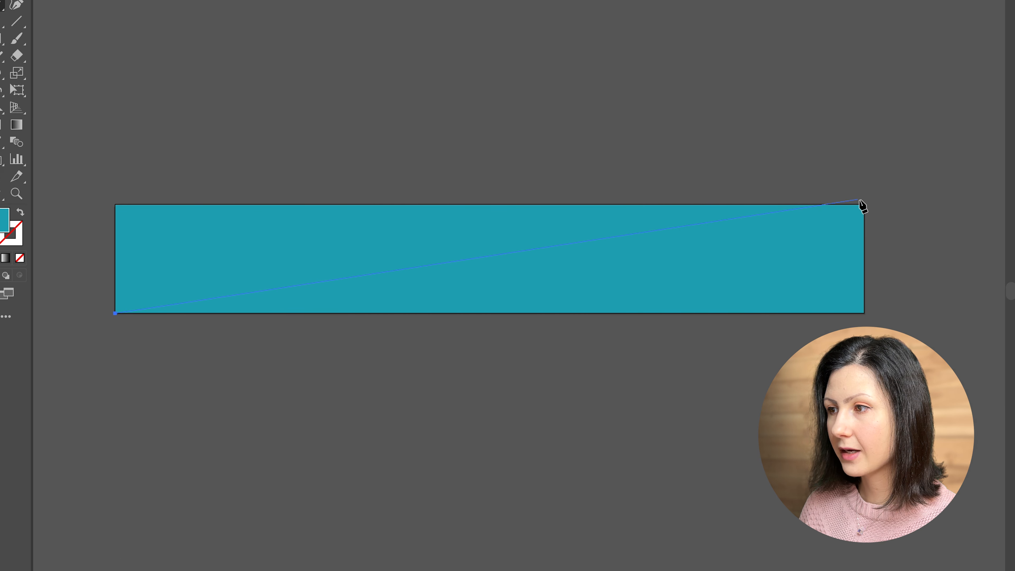
key(v)
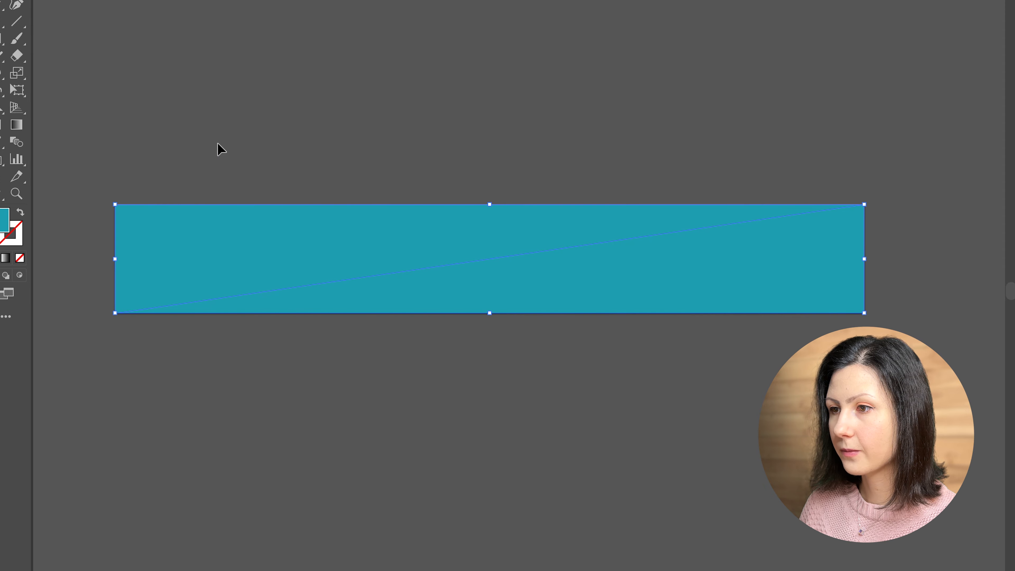
click(225, 152)
drag(386, 363, 387, 363)
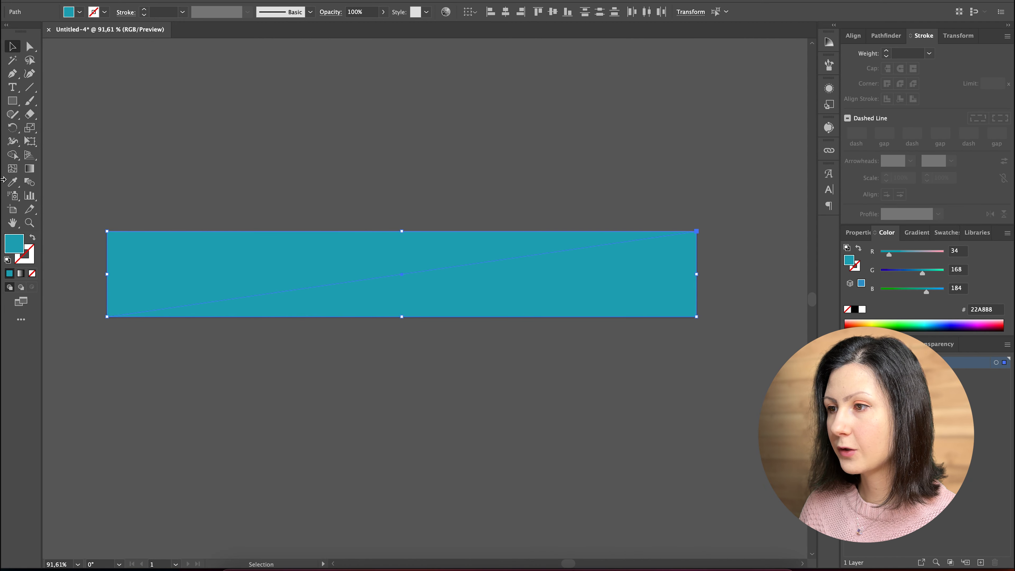
click(13, 156)
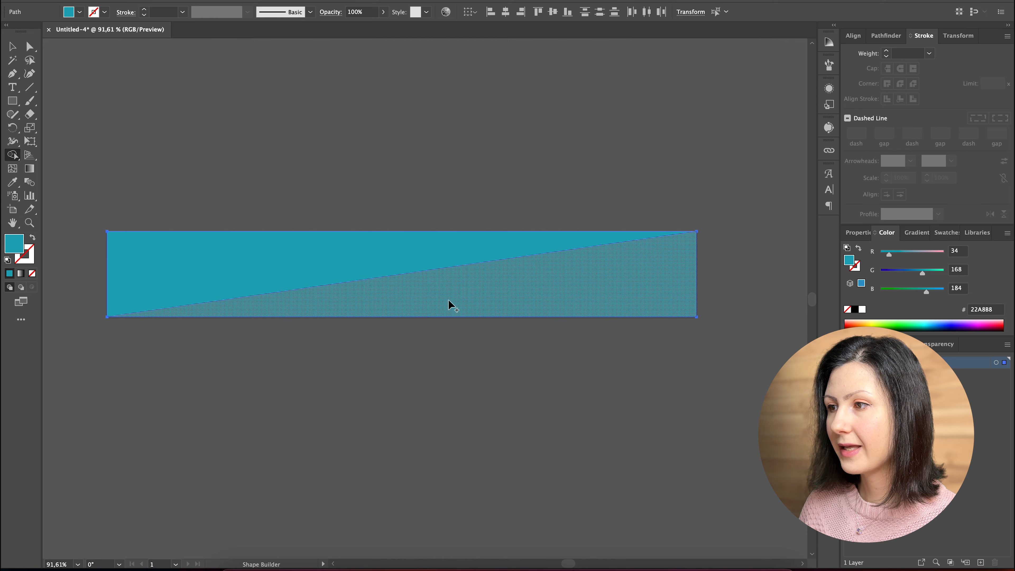
click(13, 47)
Pull the upper triangle up and the lower triangle down to check the split, and undo both moves
drag(202, 250, 199, 195)
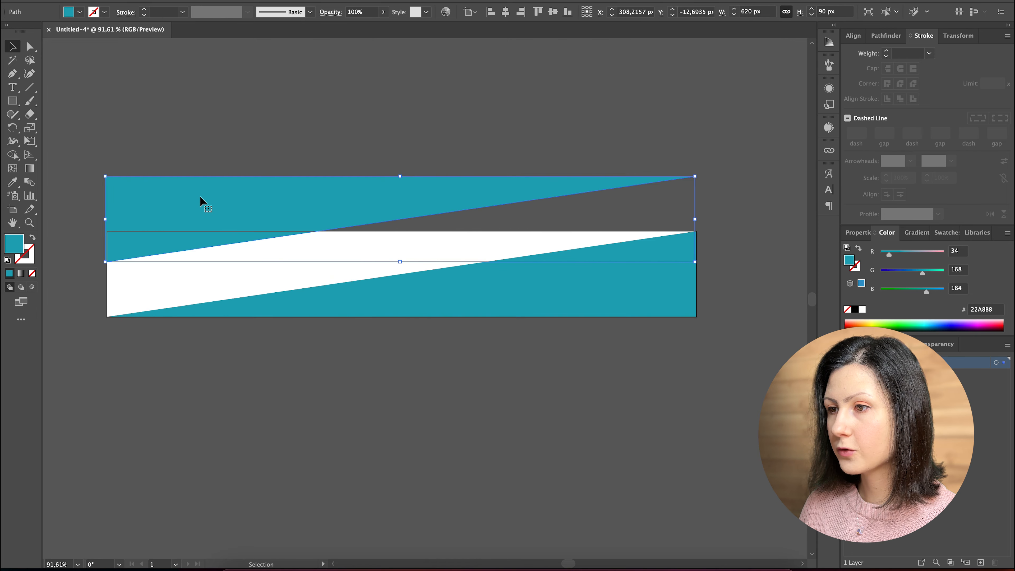
drag(356, 293, 356, 352)
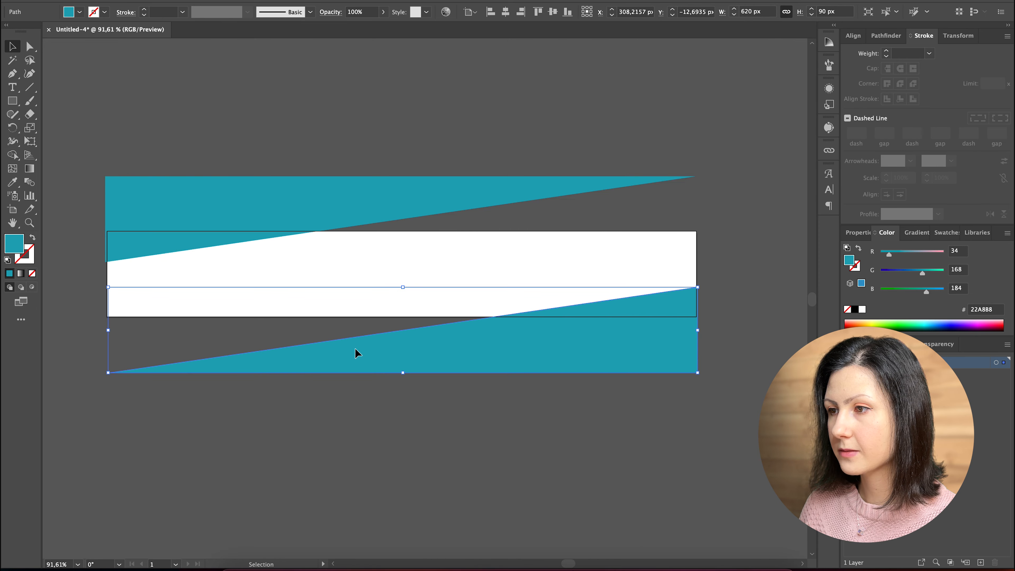
key(a)
key(super+z)
key(super+z)
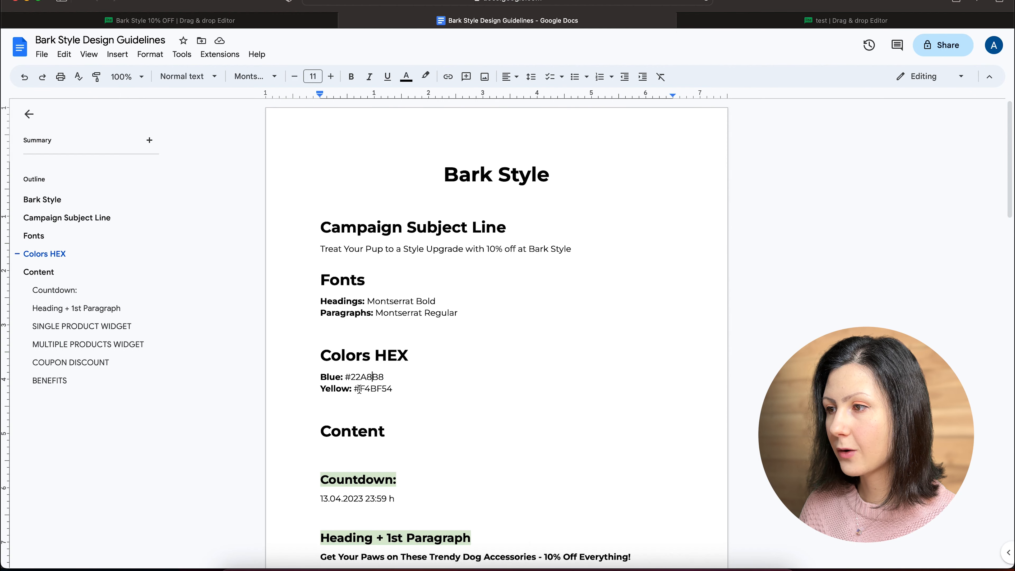
Copy the yellow F4BF54 from the design guidelines and fill the upper triangle of the Illustrator artwork with it
drag(360, 389, 391, 389)
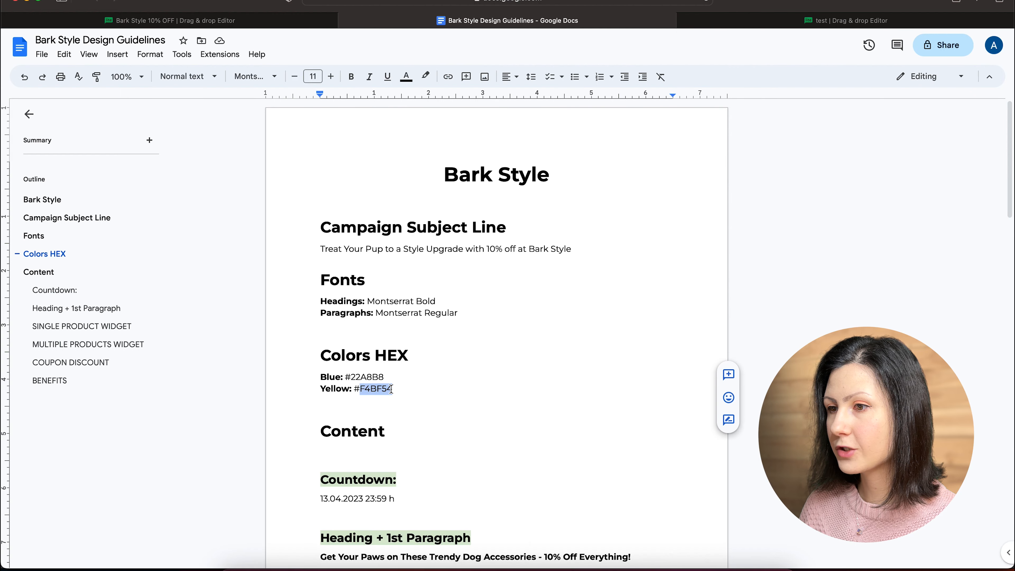
click(357, 565)
click(251, 151)
click(200, 246)
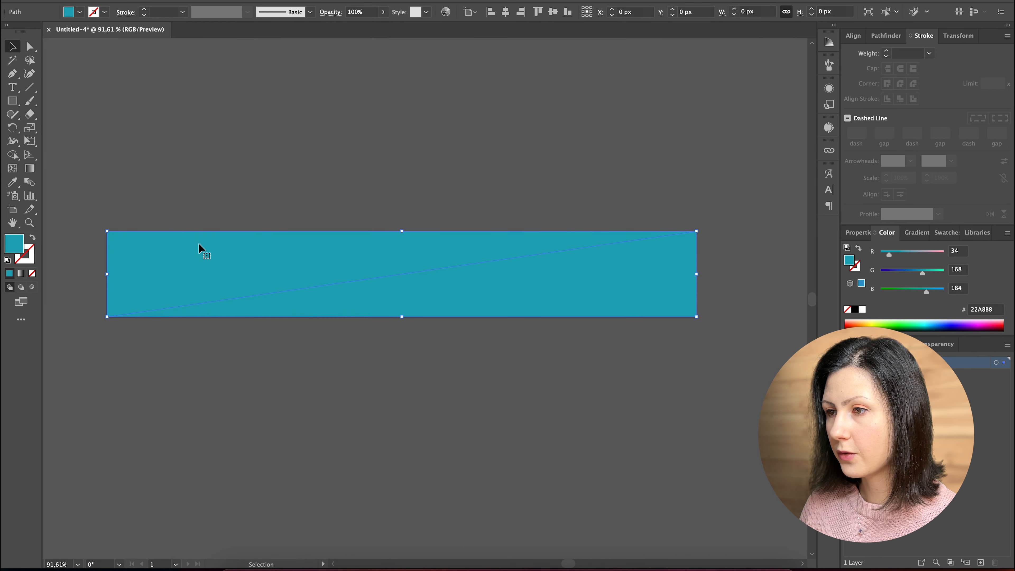
double_click(14, 246)
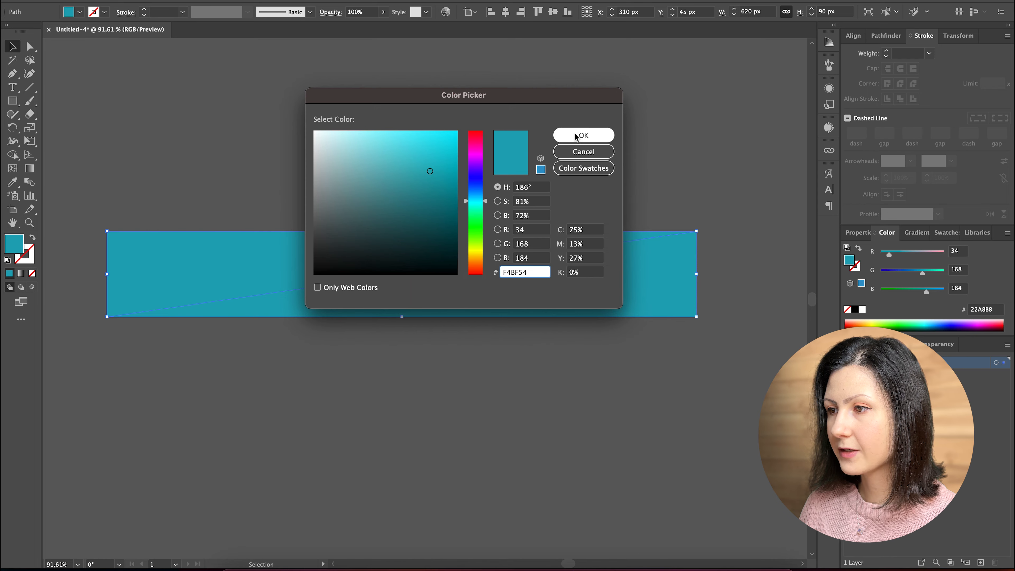
click(576, 135)
click(544, 163)
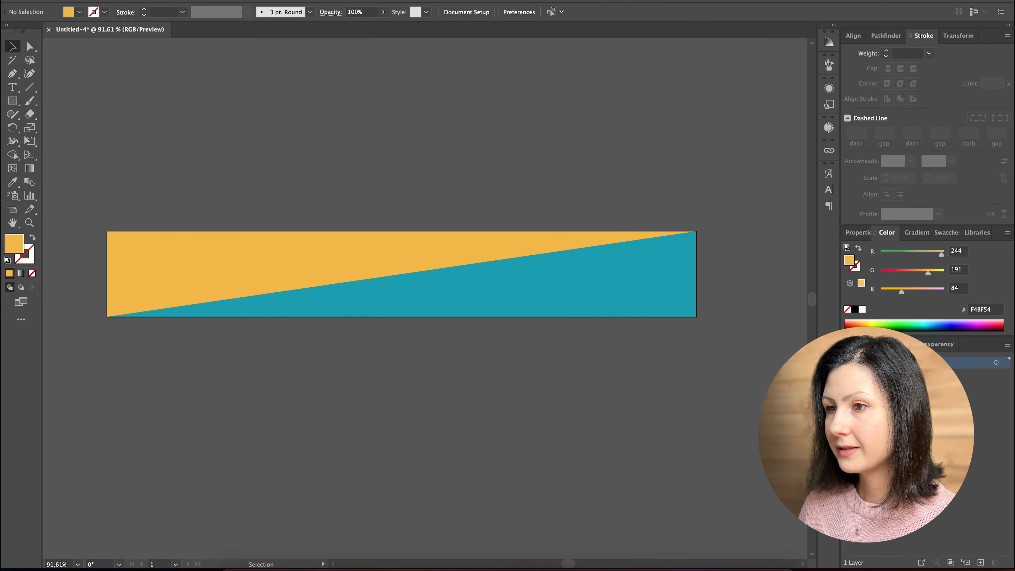
Export the yellow-and-teal divider artwork with Export As
click(82, 1)
mouse_move(120, 229)
click(223, 242)
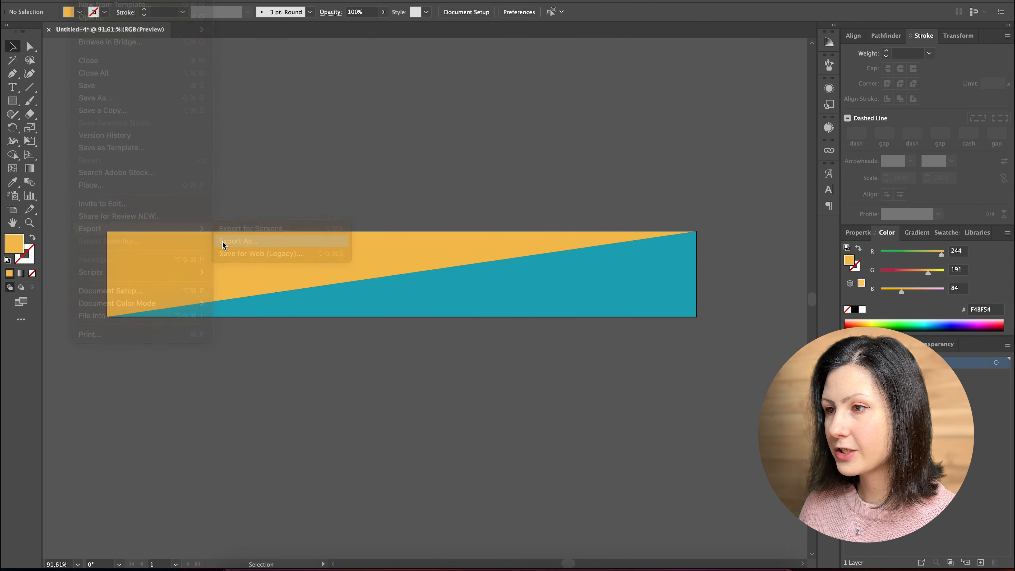
click(448, 415)
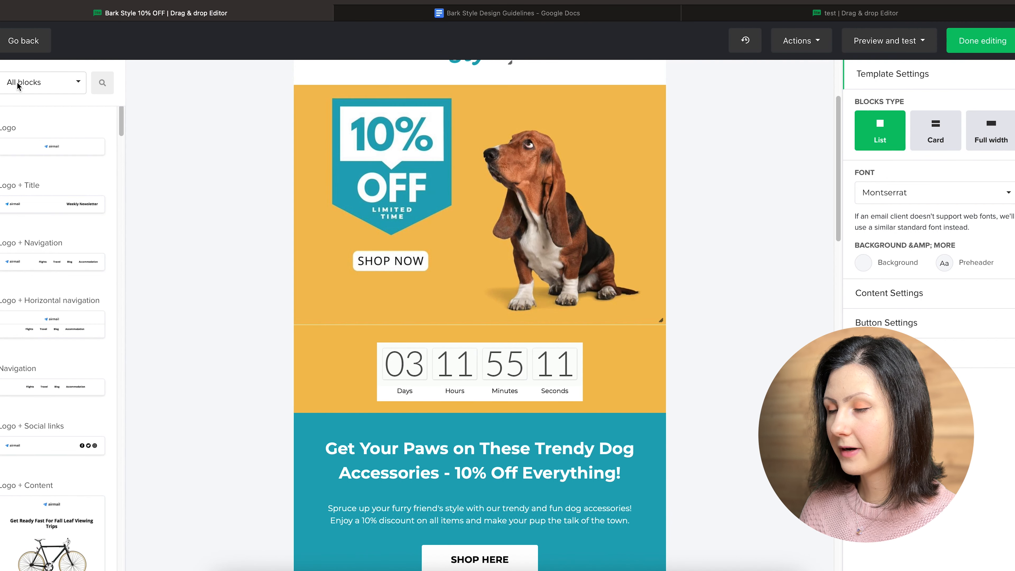
In the Bark Style email editor, filter the blocks to Content and add an Image block between the countdown and the heading
click(18, 85)
click(18, 147)
scroll(50, 322, down, 5)
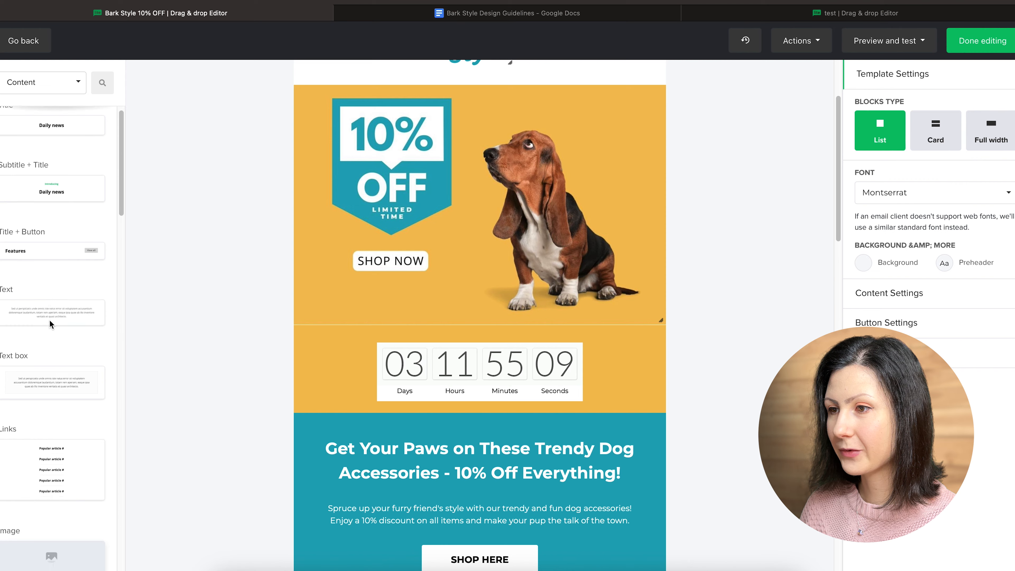
drag(23, 301, 342, 380)
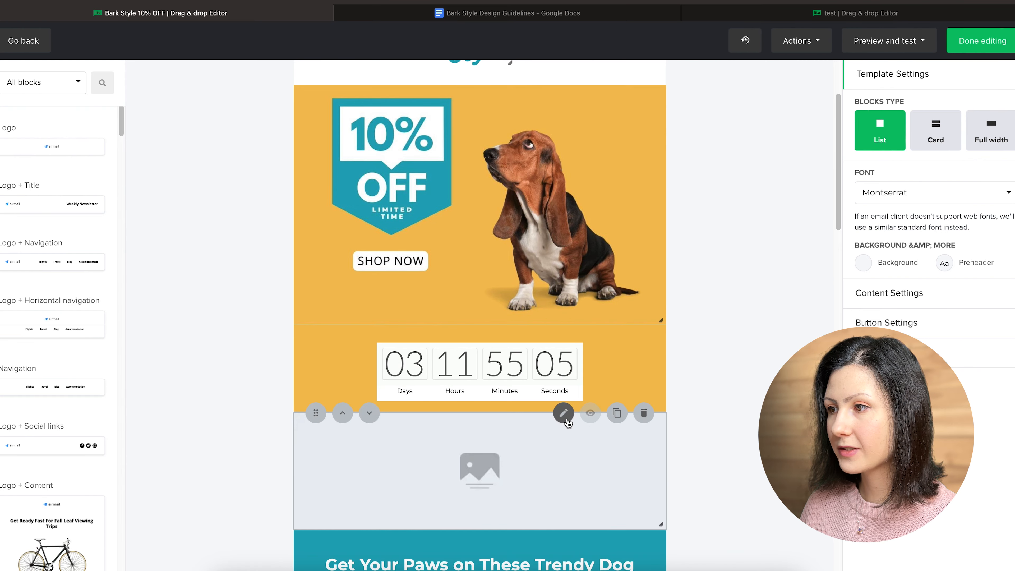
Insert the yellow-and-teal divider image from the file manager into the new Image block
click(564, 413)
click(830, 178)
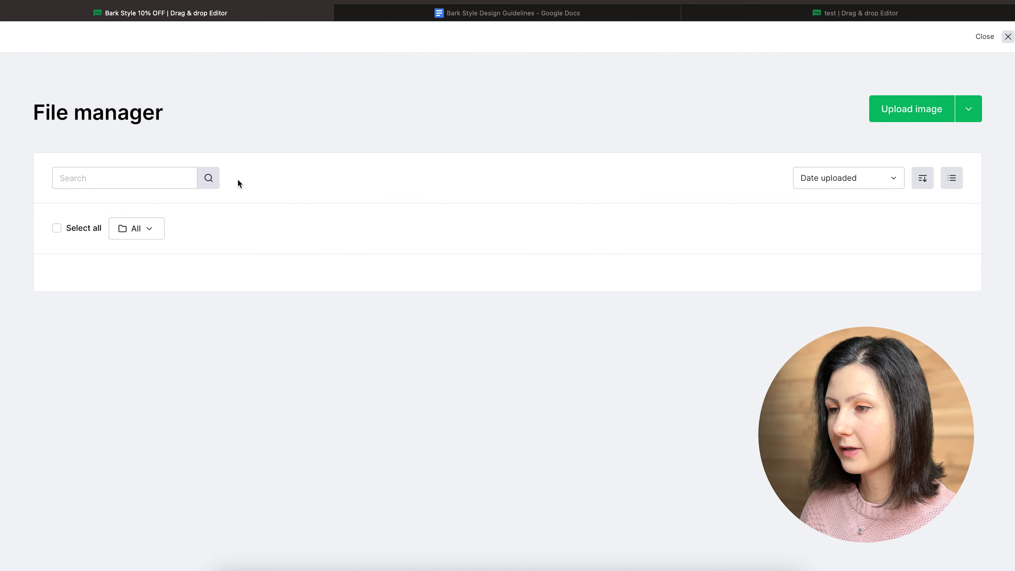
scroll(235, 360, down, 4)
scroll(235, 359, down, 3)
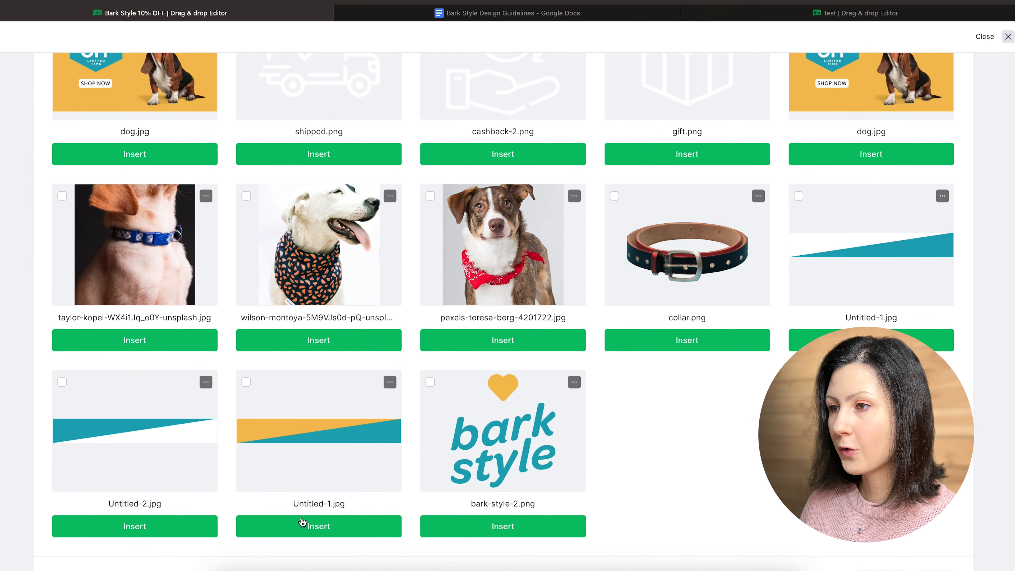
click(301, 531)
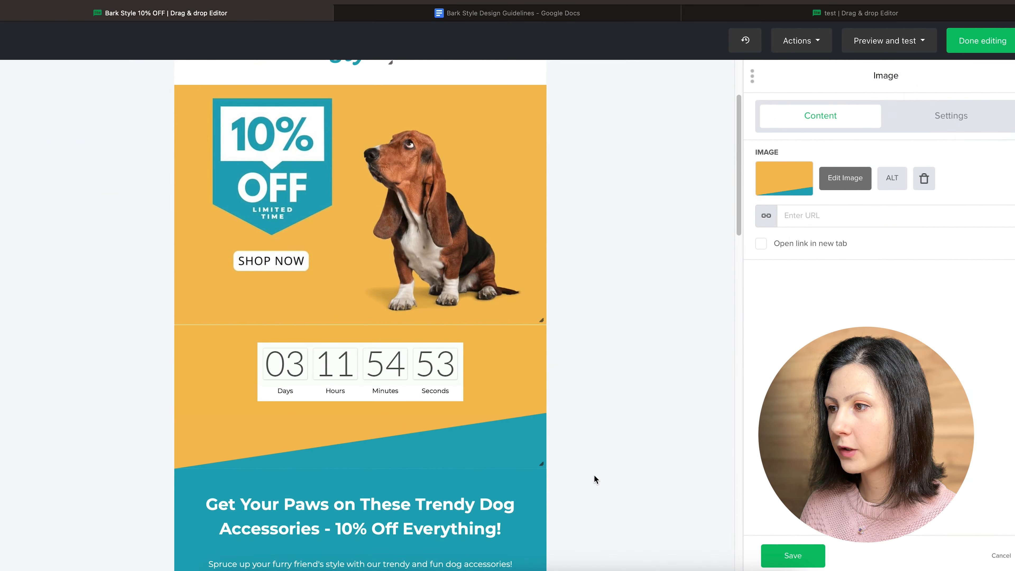
scroll(586, 448, down, 5)
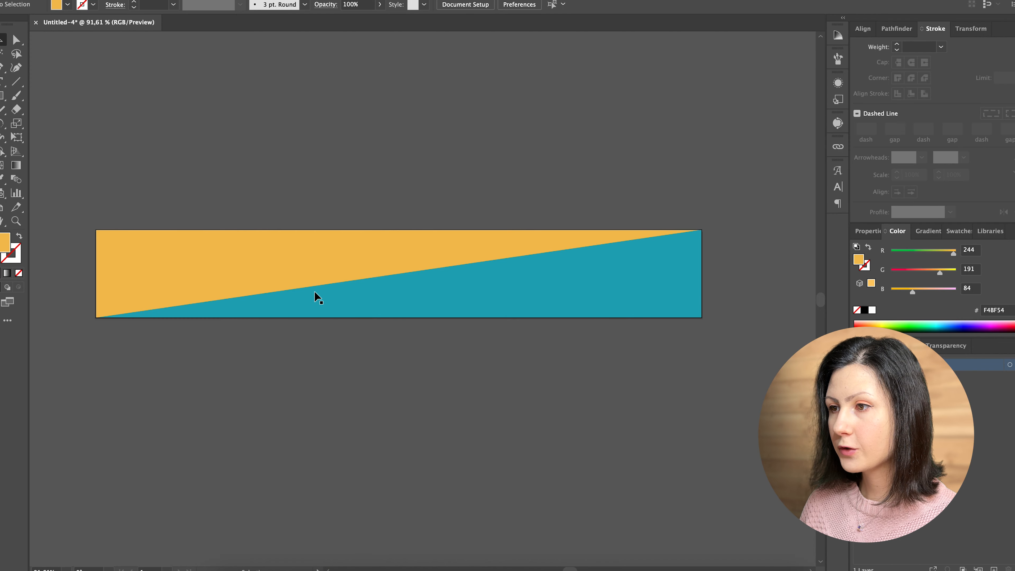
In Illustrator, recolor the divider's upper triangle teal #22A8B8 and its lower triangle white #FFFFFF
click(379, 285)
click(375, 336)
click(419, 303)
double_click(2, 247)
drag(335, 227, 294, 110)
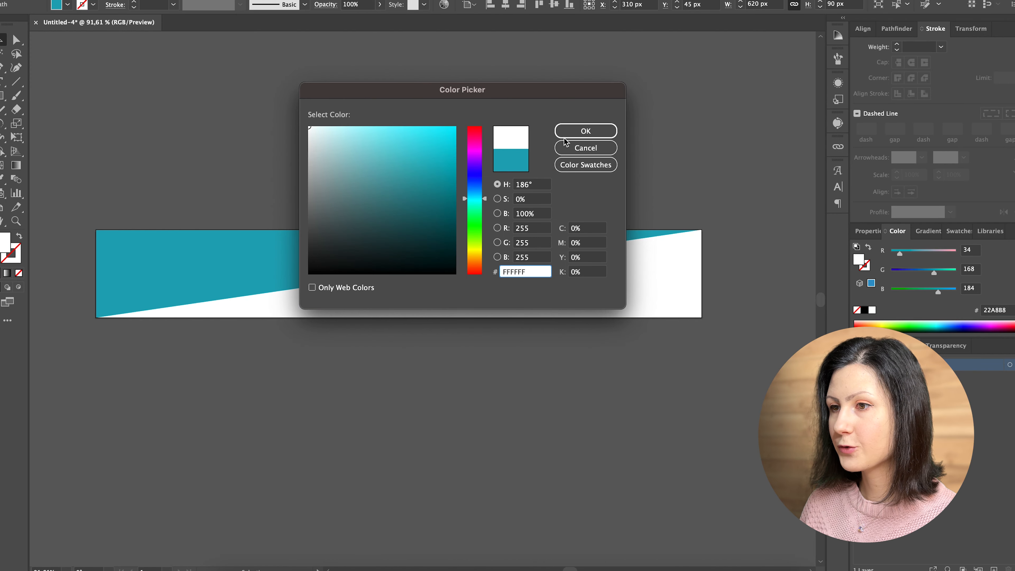
click(575, 134)
click(283, 147)
Export the teal-and-white divider artwork with Export As
click(71, 1)
mouse_move(83, 228)
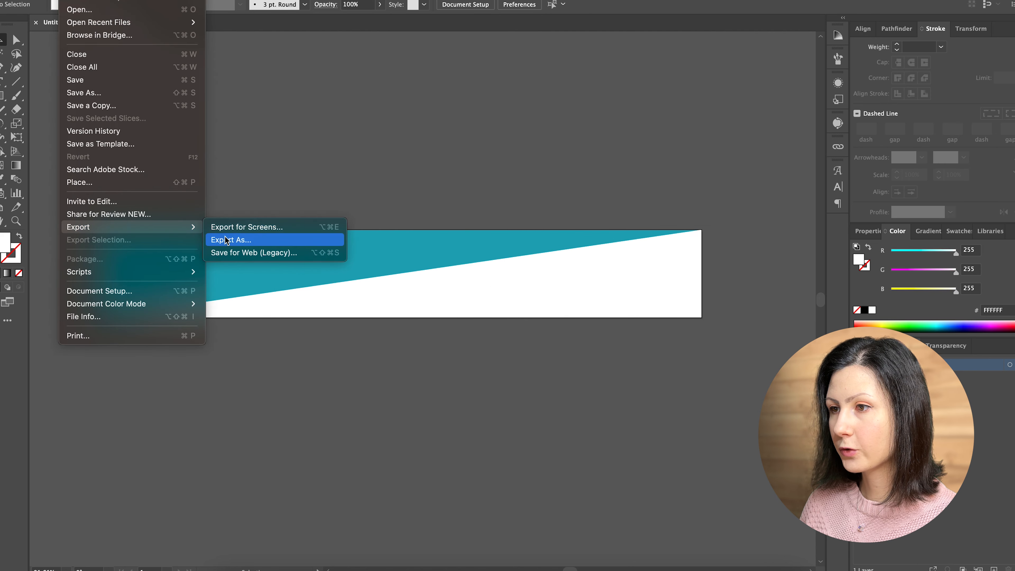
click(236, 240)
key(Return)
click(581, 462)
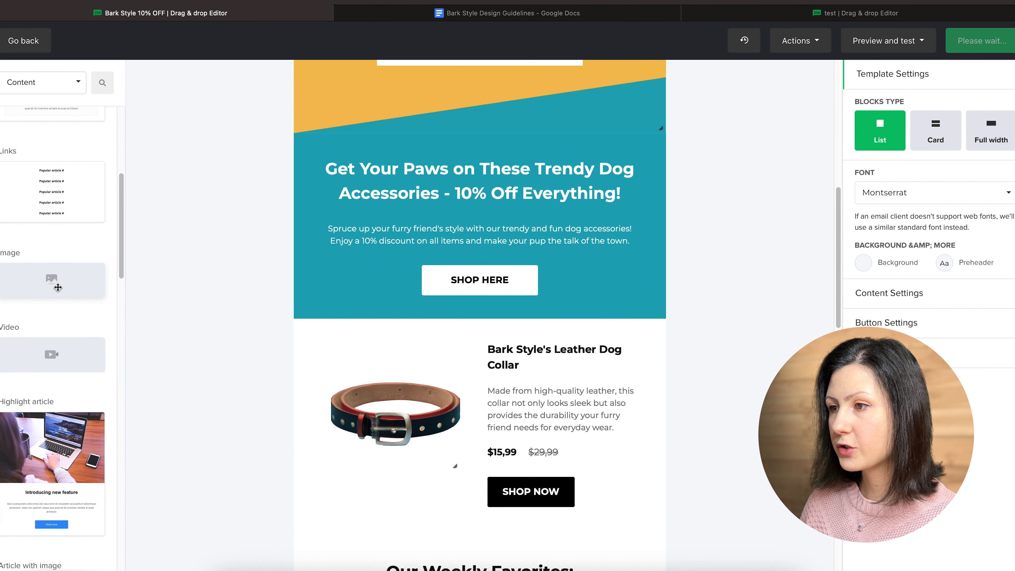
In the email editor, add an Image block between the SHOP HERE button and the leather collar, using the teal-and-white divider
drag(54, 277, 358, 317)
click(563, 323)
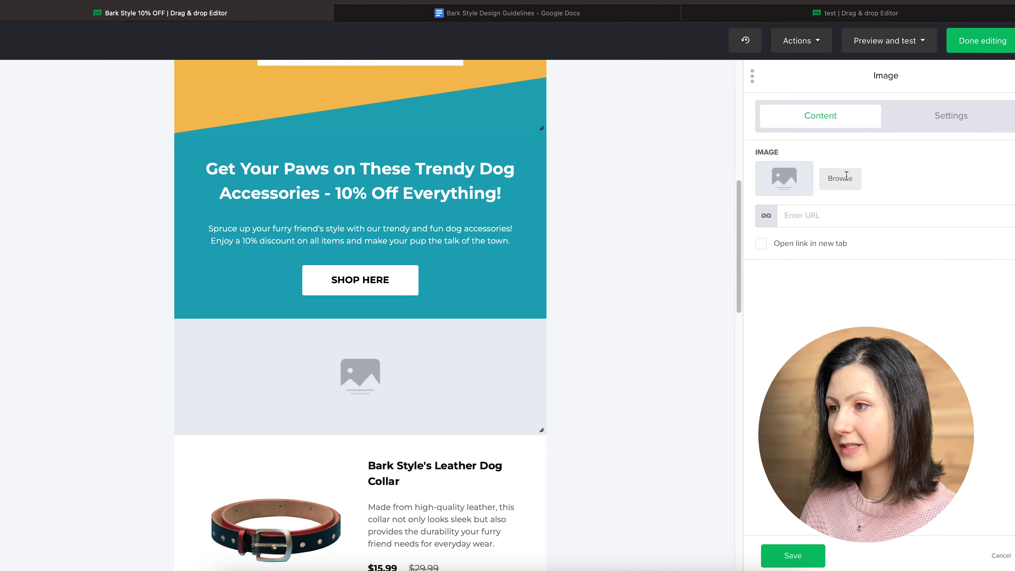
click(845, 177)
scroll(229, 358, down, 5)
click(139, 538)
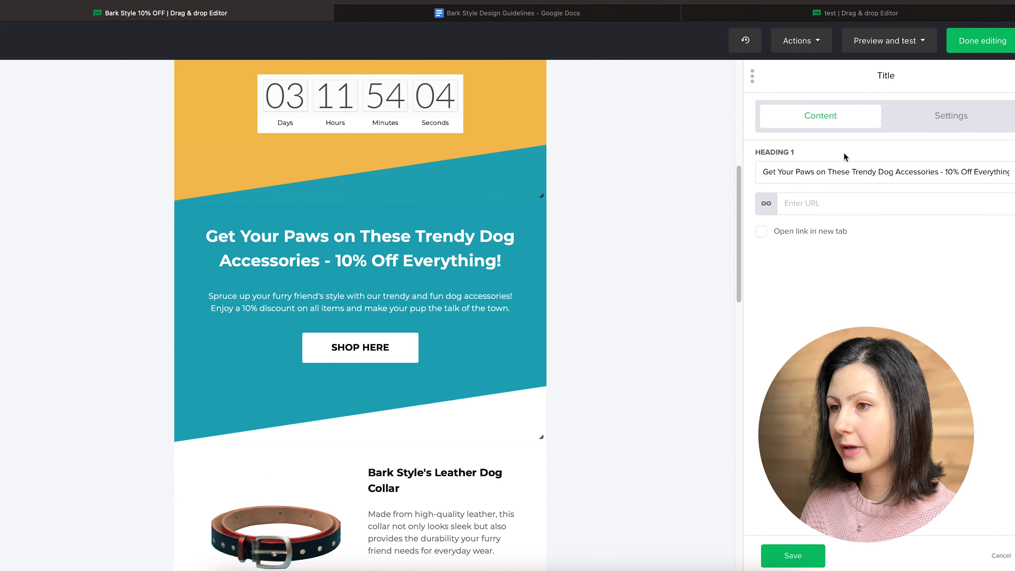
Set the heading Title block's bottom padding to 0 and save the block
click(954, 122)
drag(906, 169, 891, 173)
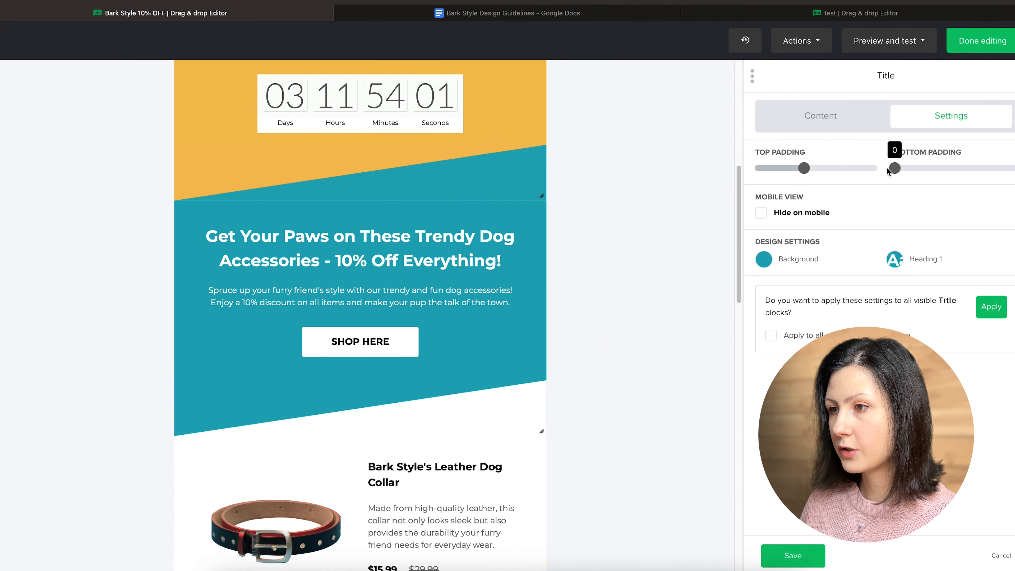
click(793, 556)
Reduce the bottom padding of the SHOP HERE Button block above the teal-and-white divider
click(564, 333)
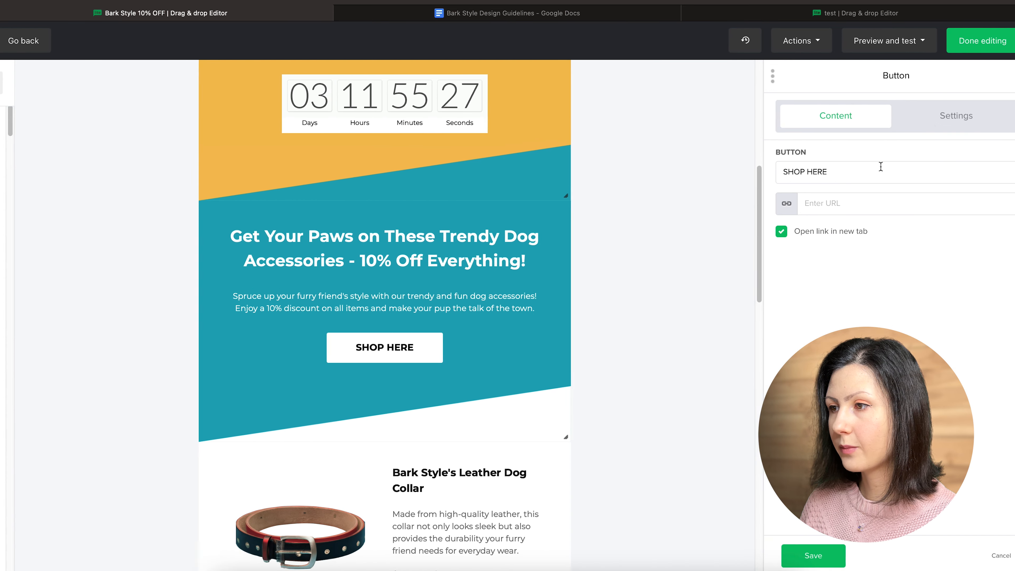
click(951, 116)
drag(942, 168, 919, 170)
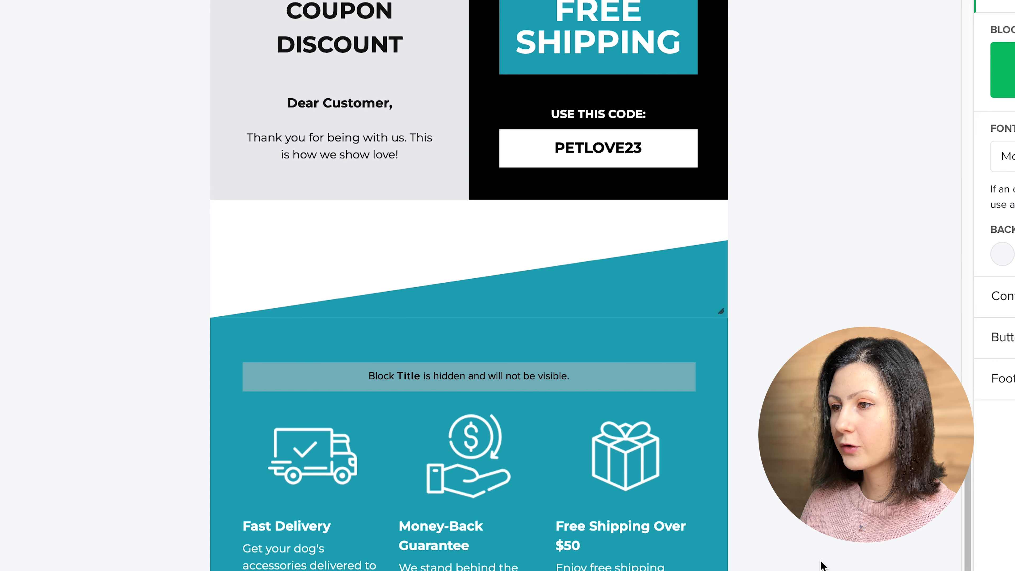
scroll(822, 565, down, 1)
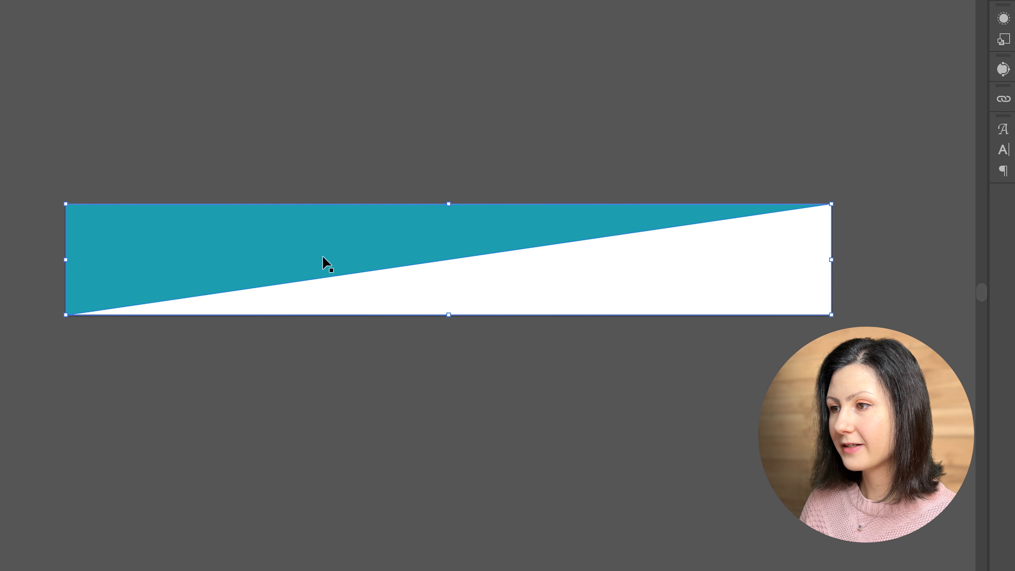
Recolor the divider artwork with a white (FFFFFF) upper triangle and a teal lower triangle
click(298, 245)
click(67, 223)
text(ffffff)
key(Return)
Export the white-and-teal divider with Export As as divider-3.png in the BARK_STYLE folder, using PNG format and Use Artboards
click(81, 33)
click(67, 1)
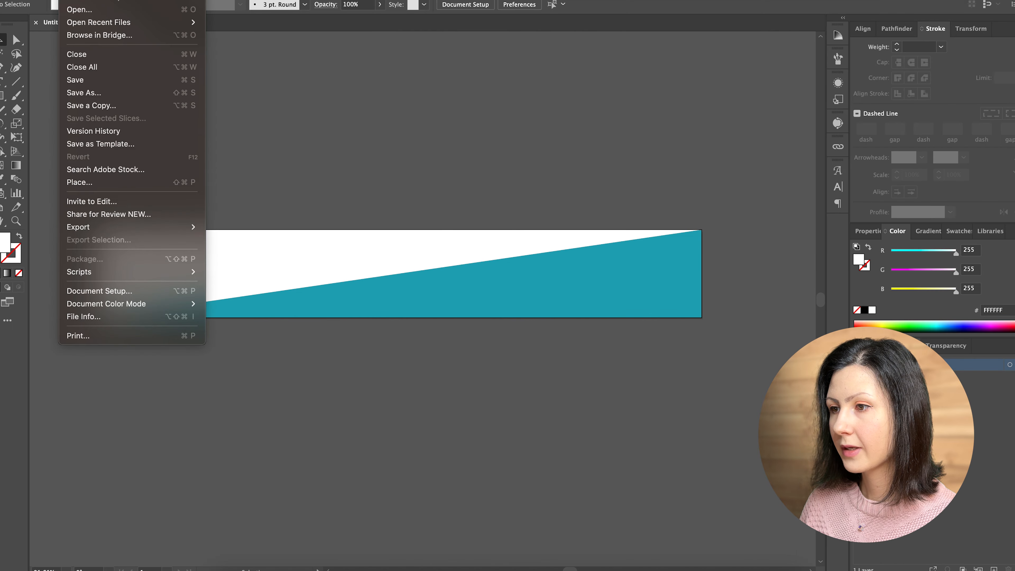
mouse_move(95, 227)
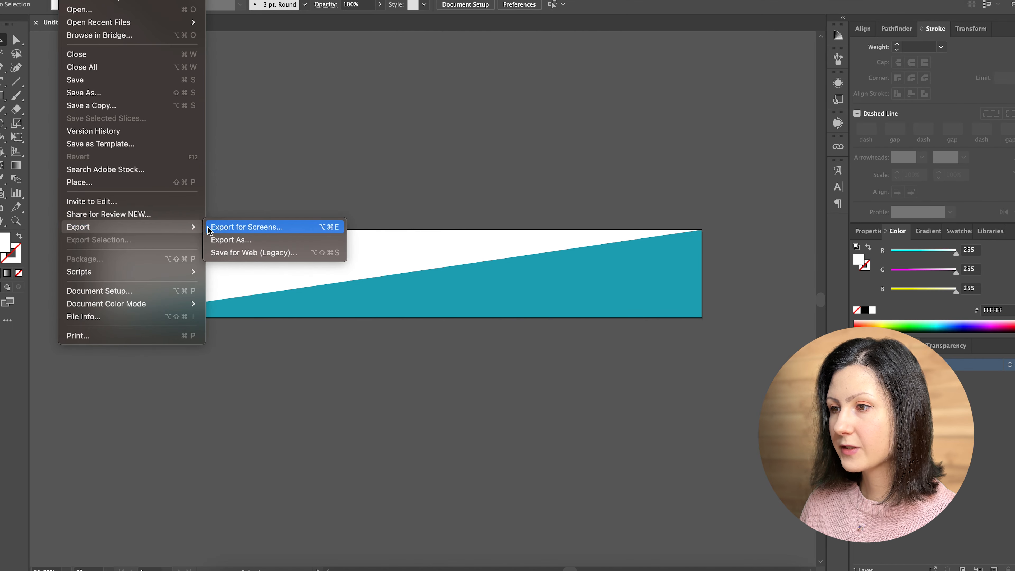
click(230, 240)
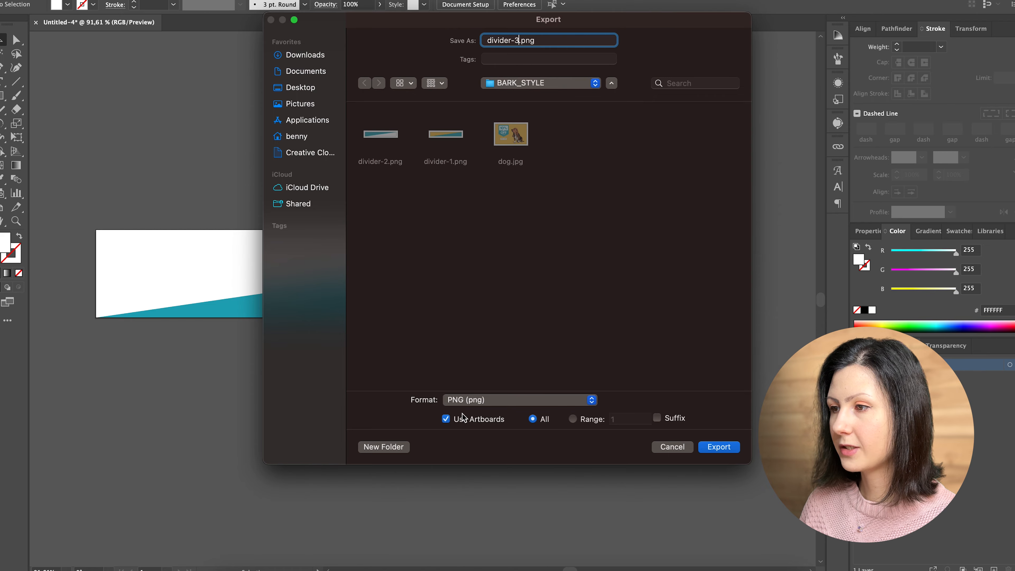
click(718, 447)
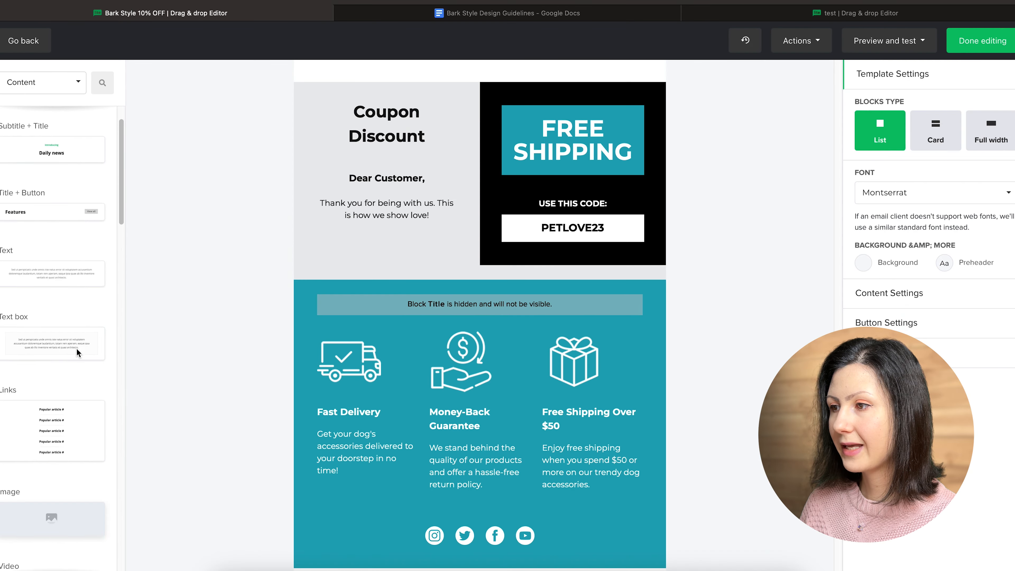
In the email editor, add an Image block between the coupon section and the teal features section, using the white-and-teal divider Untitled-1.jpg
scroll(77, 352, down, 4)
drag(77, 353, 349, 296)
click(564, 279)
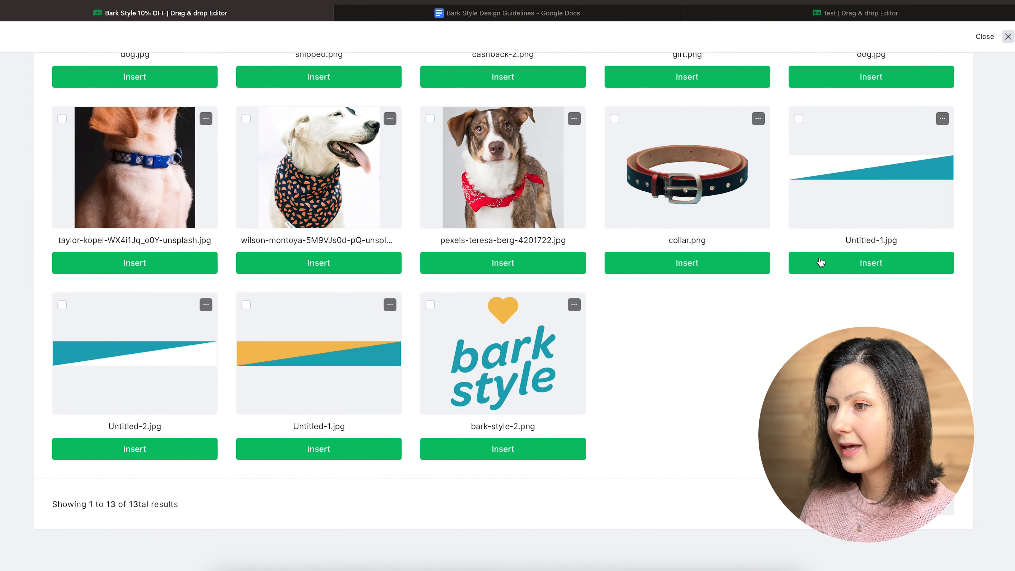
click(821, 262)
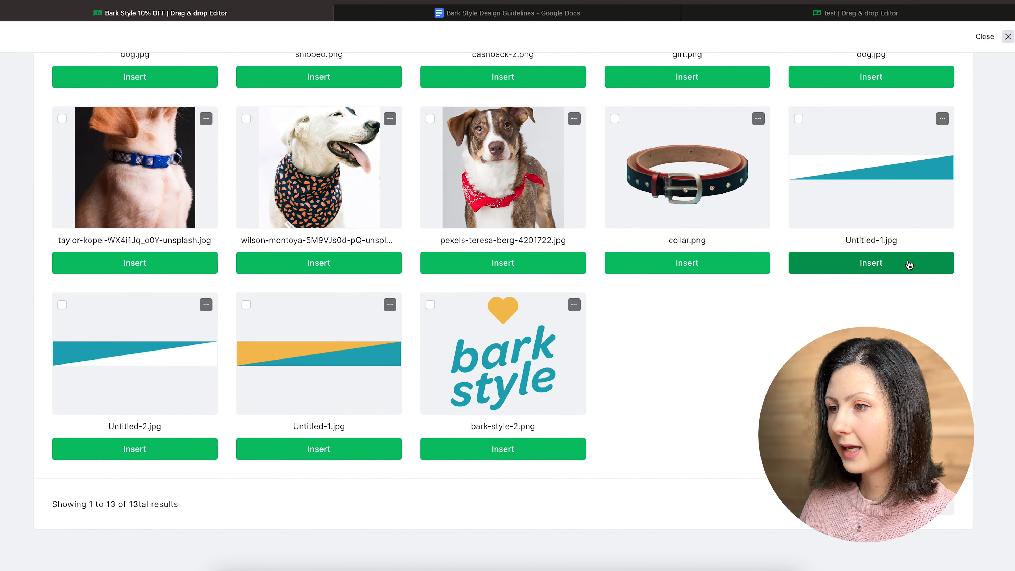
Adjust the top padding of the divider's Image block and save the block
click(951, 115)
drag(761, 168, 792, 171)
click(787, 552)
Review the full email layout in the editor and in the Desktop and Mobile previews
scroll(786, 490, down, 2)
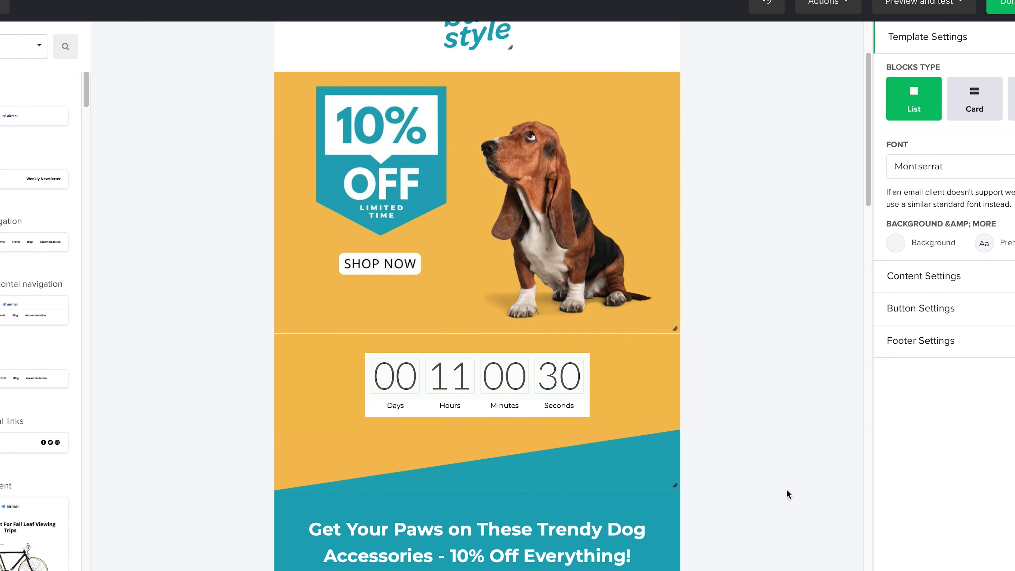
scroll(786, 489, down, 3)
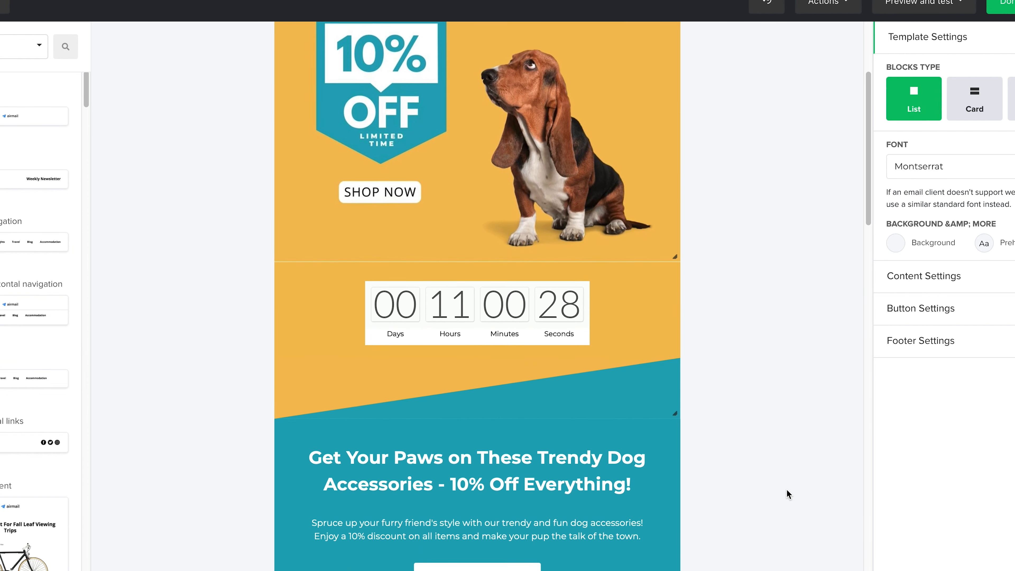
scroll(787, 489, down, 1)
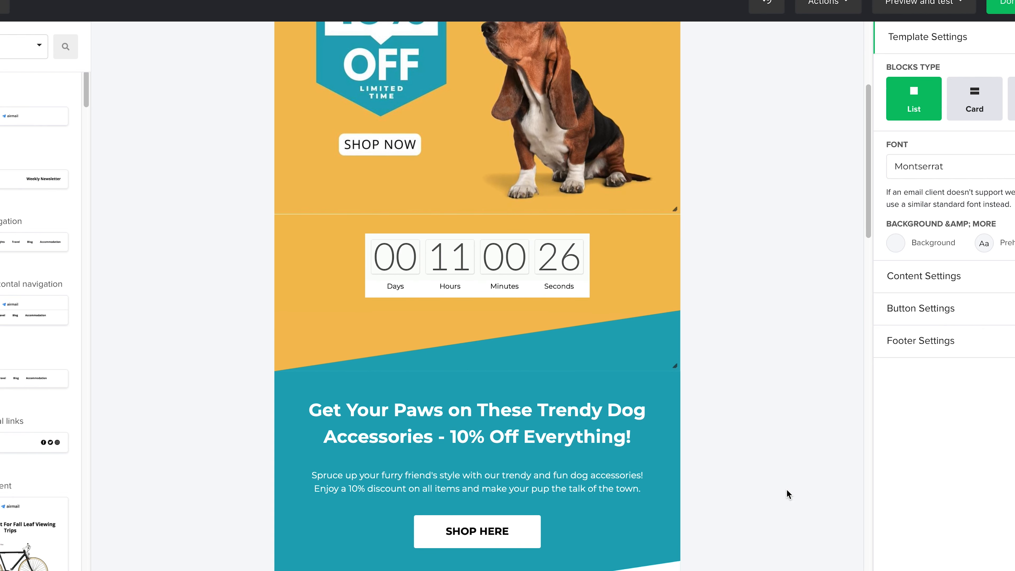
scroll(787, 490, down, 2)
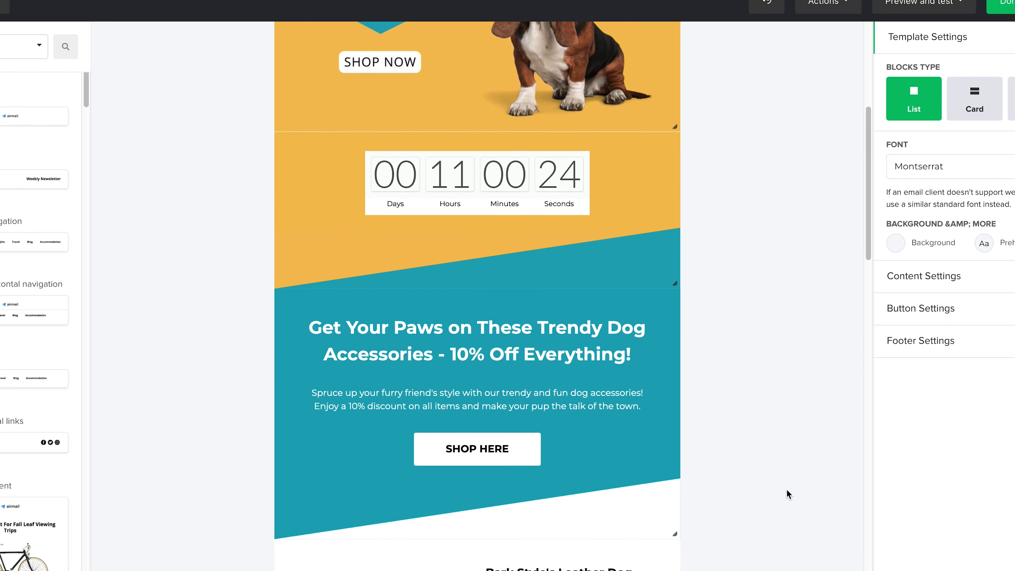
scroll(787, 490, down, 2)
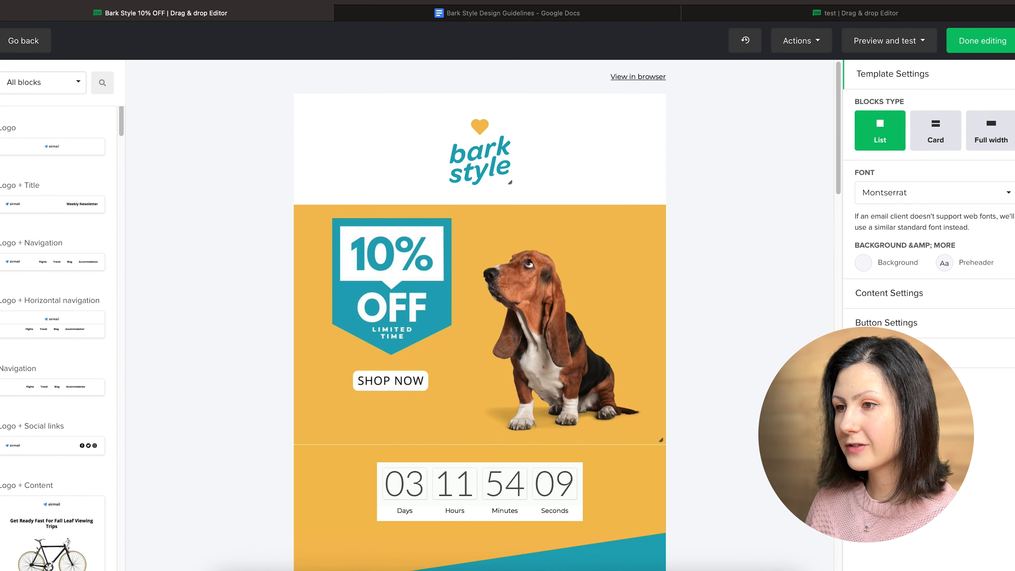
click(870, 45)
click(870, 69)
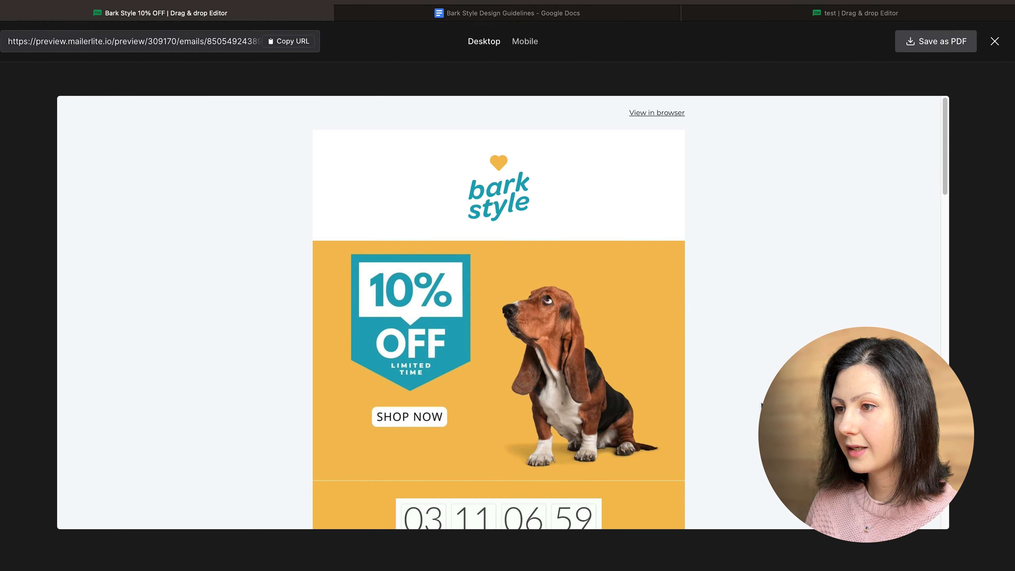
scroll(759, 404, down, 15)
scroll(499, 312, down, 15)
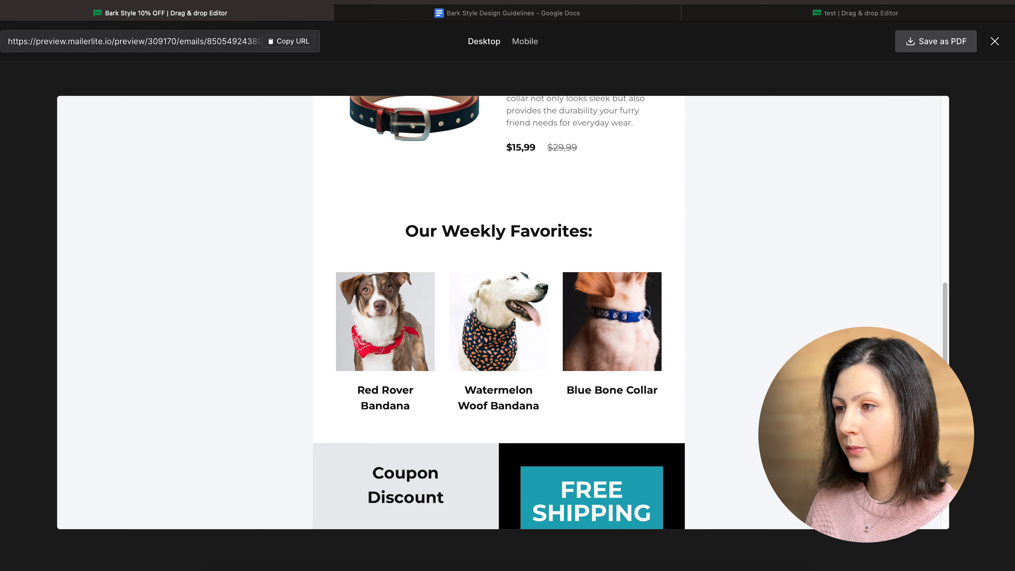
click(524, 44)
scroll(542, 329, down, 15)
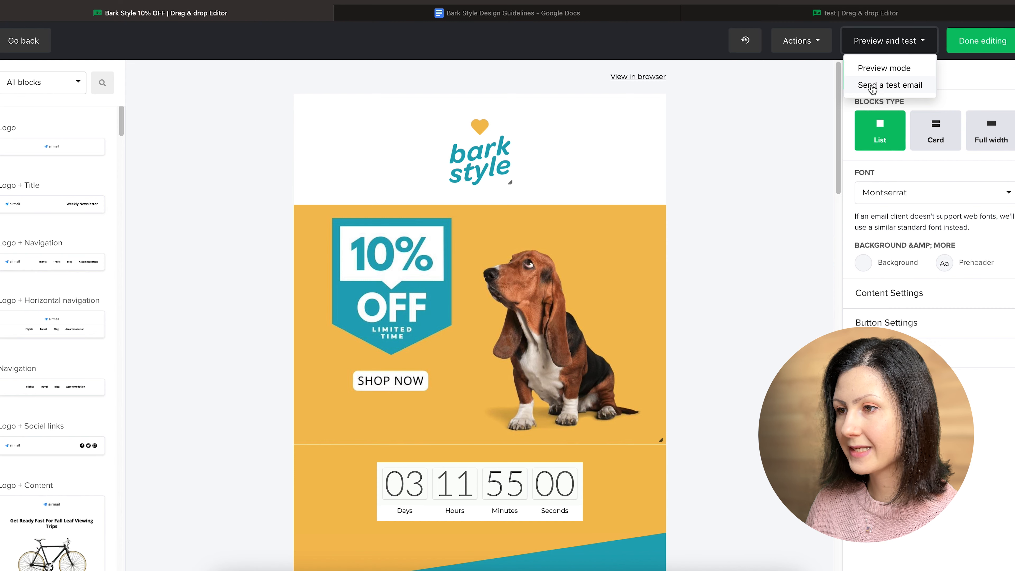
Send a test email of the campaign and choose Deliver based on timezones as the campaign's sending option
click(873, 86)
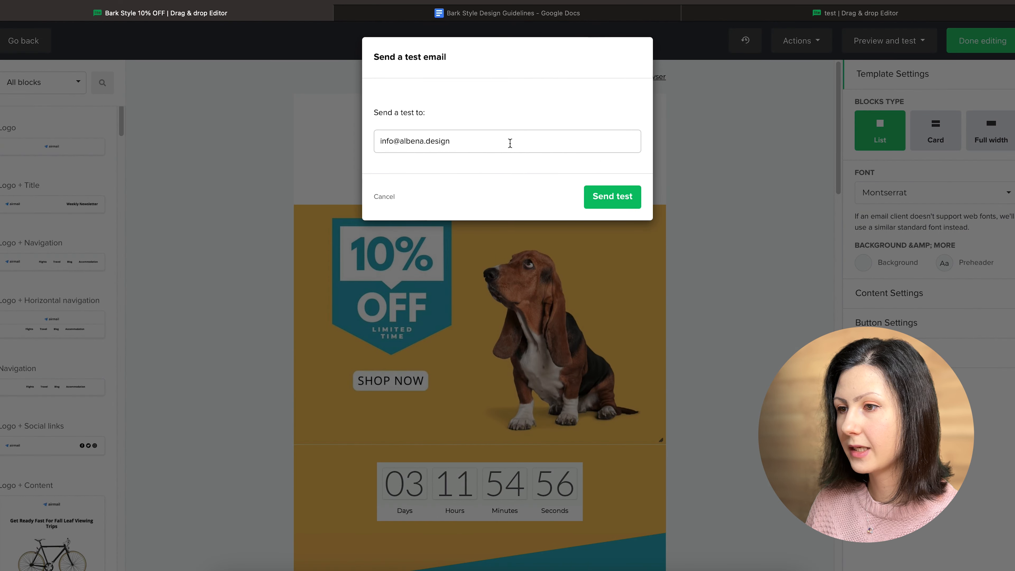
click(590, 197)
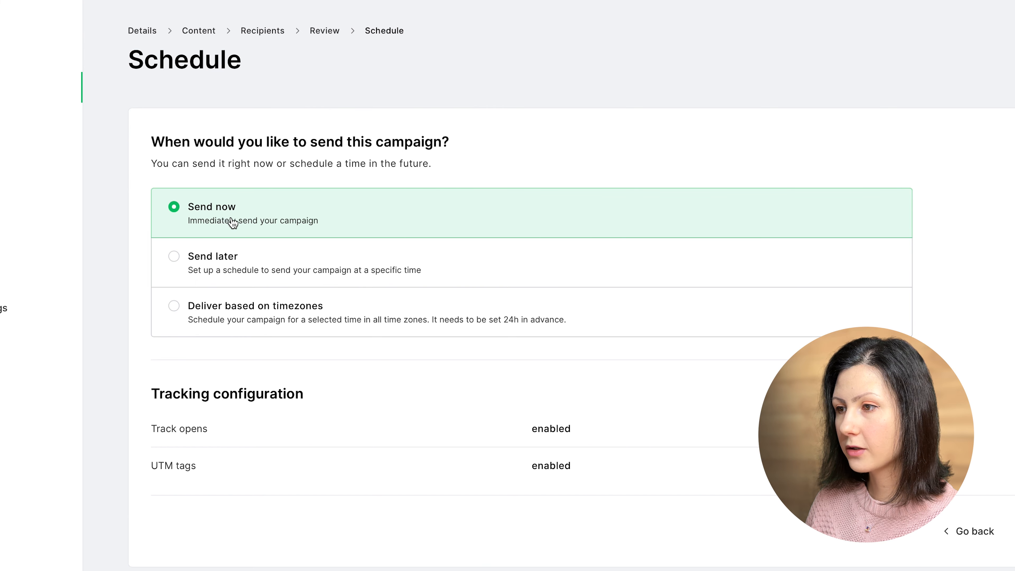
click(243, 264)
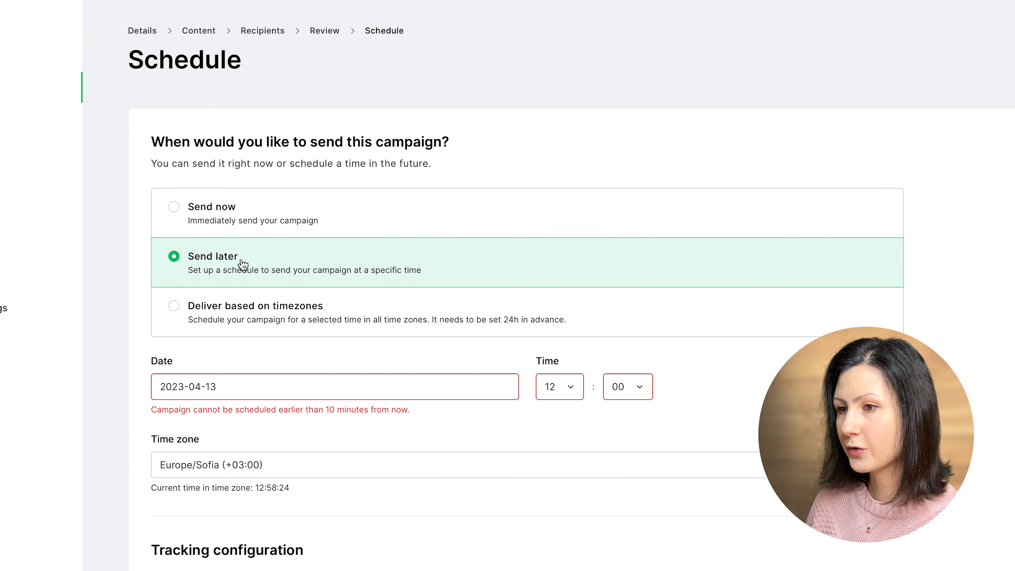
click(243, 312)
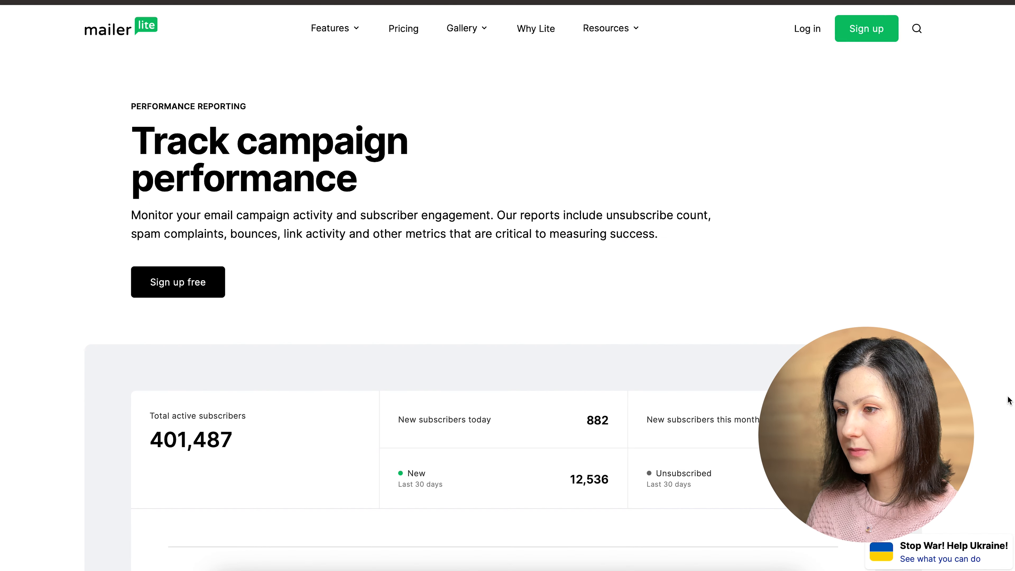
Read the Track campaign performance page, from the subscriber charts down to the Measure and analyze everything section
scroll(1008, 396, down, 5)
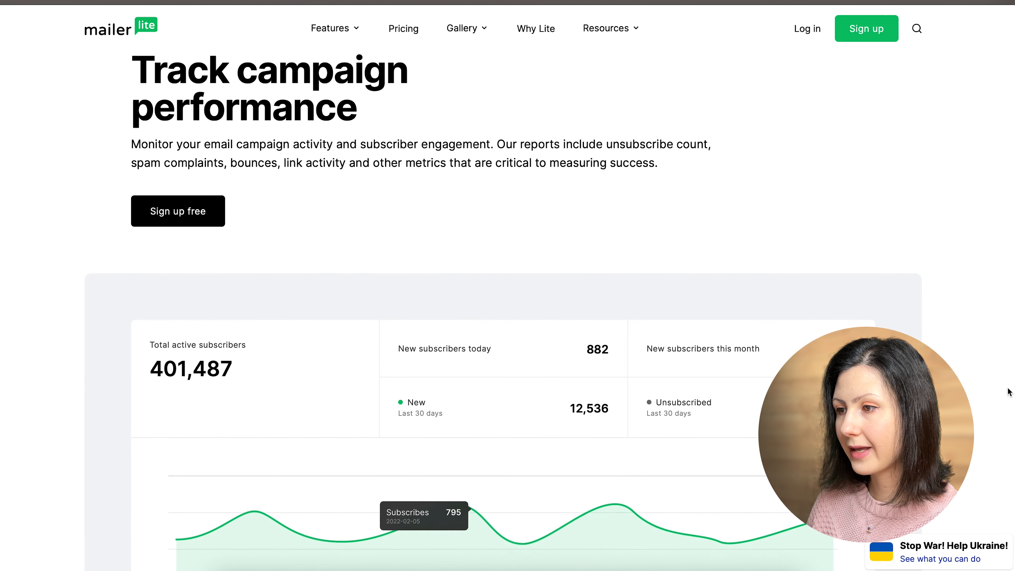
scroll(1008, 392, down, 4)
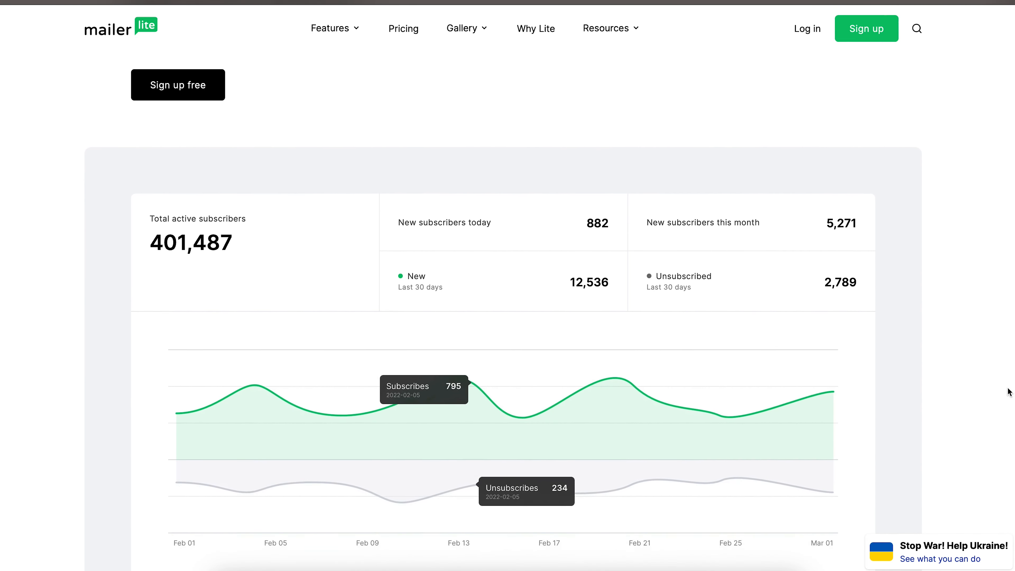
scroll(1008, 392, down, 4)
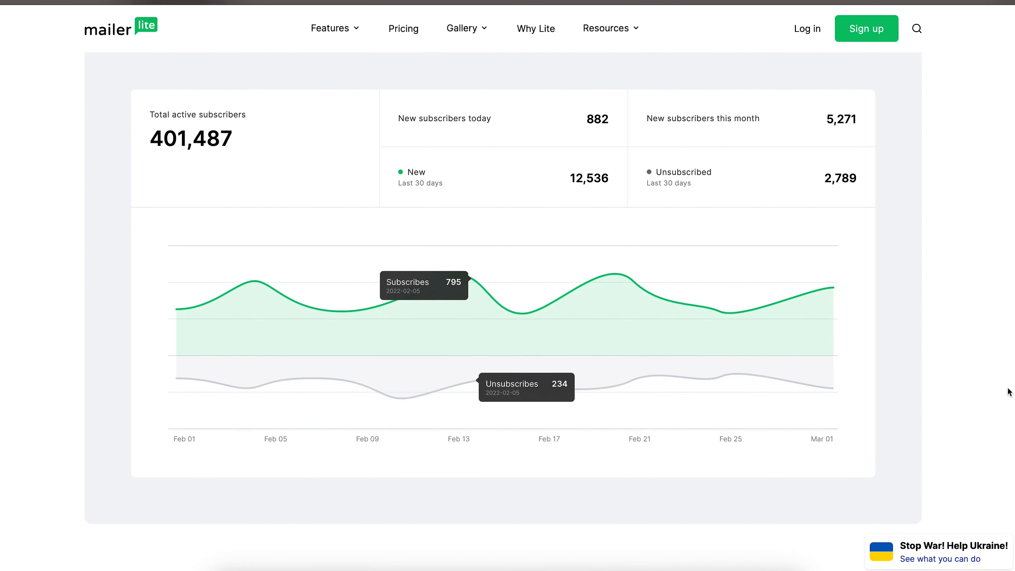
scroll(1008, 392, down, 4)
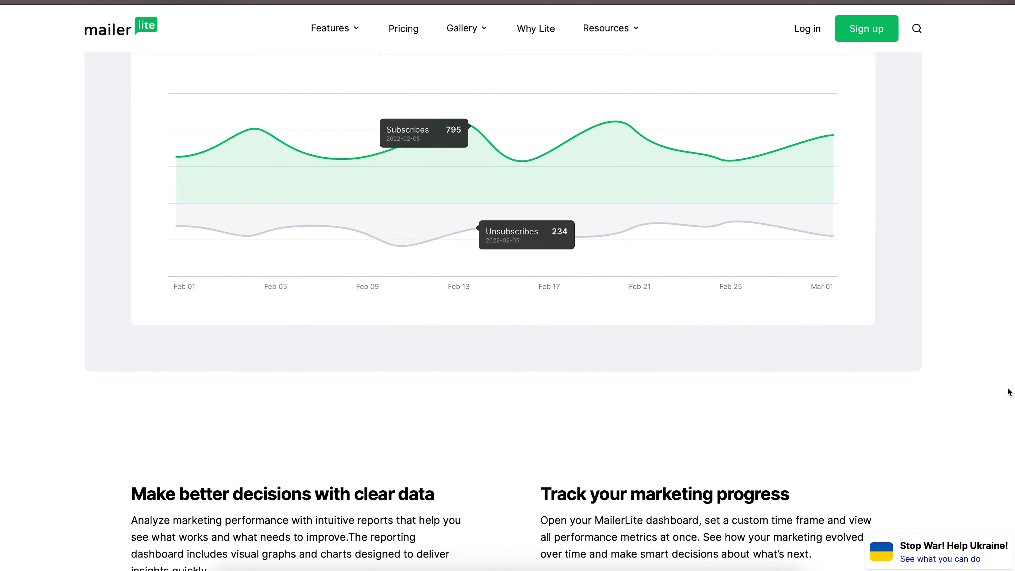
scroll(1008, 392, down, 3)
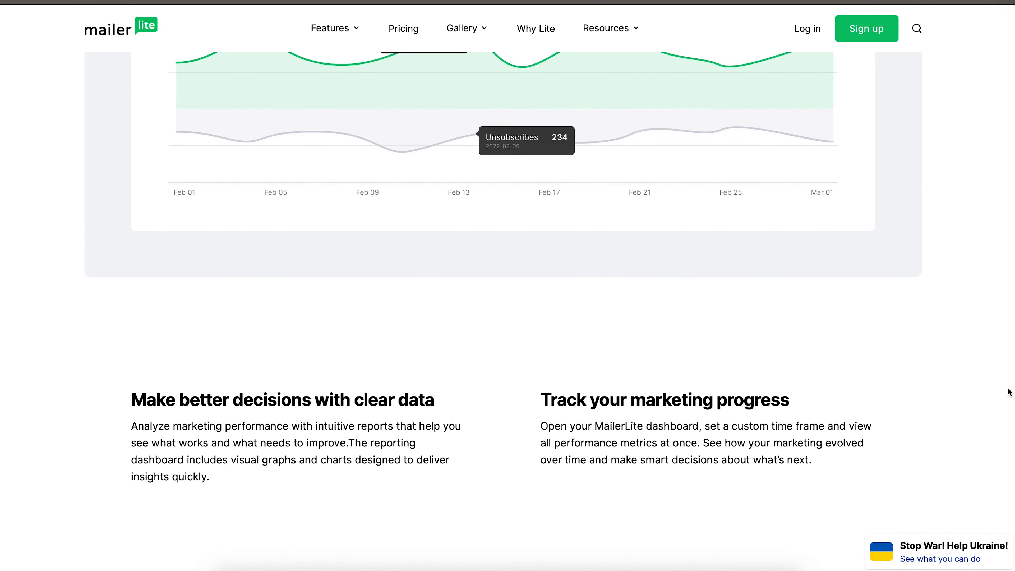
scroll(1008, 392, down, 5)
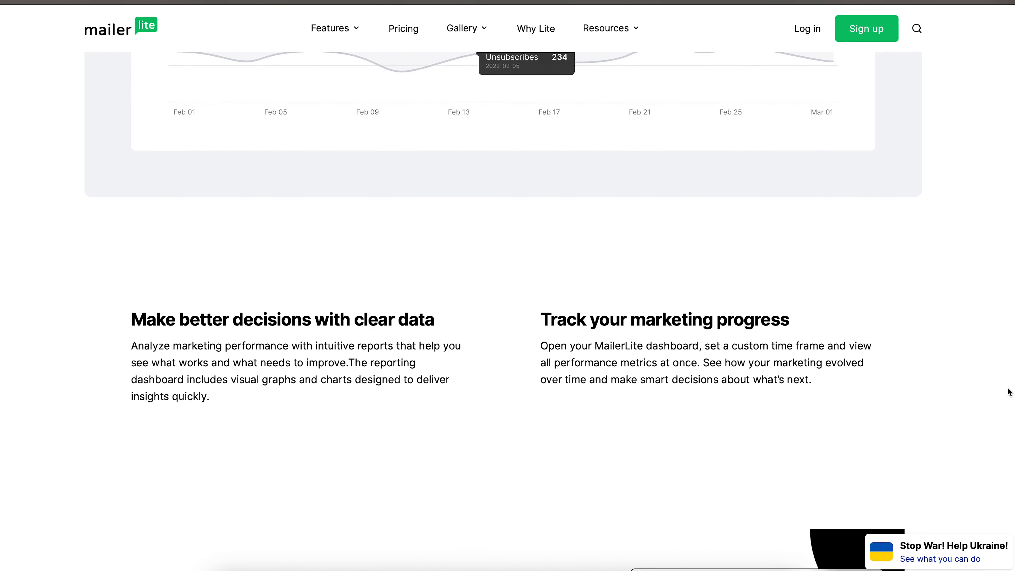
scroll(1009, 391, down, 3)
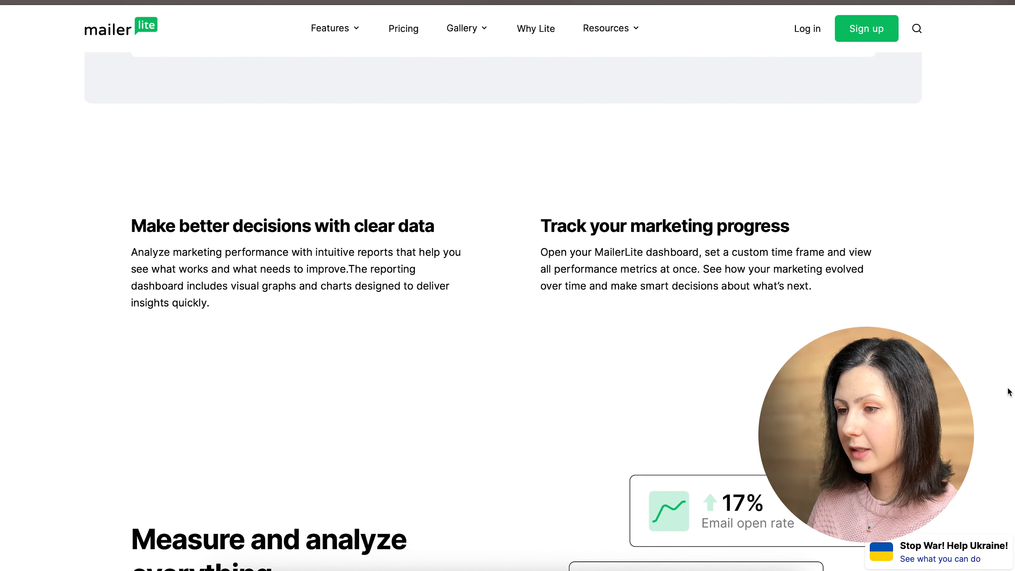
scroll(1009, 392, down, 1)
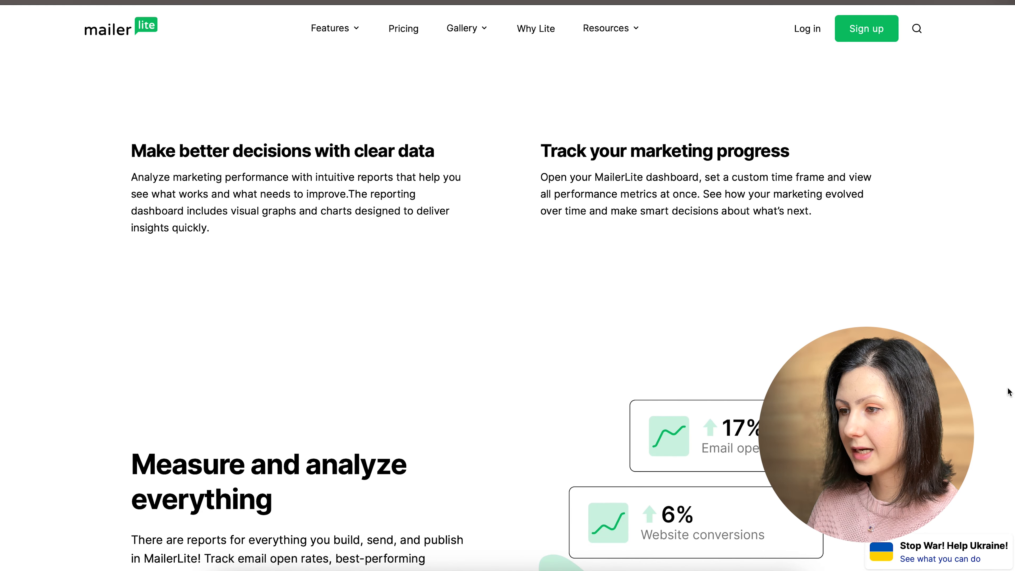
scroll(1009, 392, down, 2)
scroll(1008, 392, down, 3)
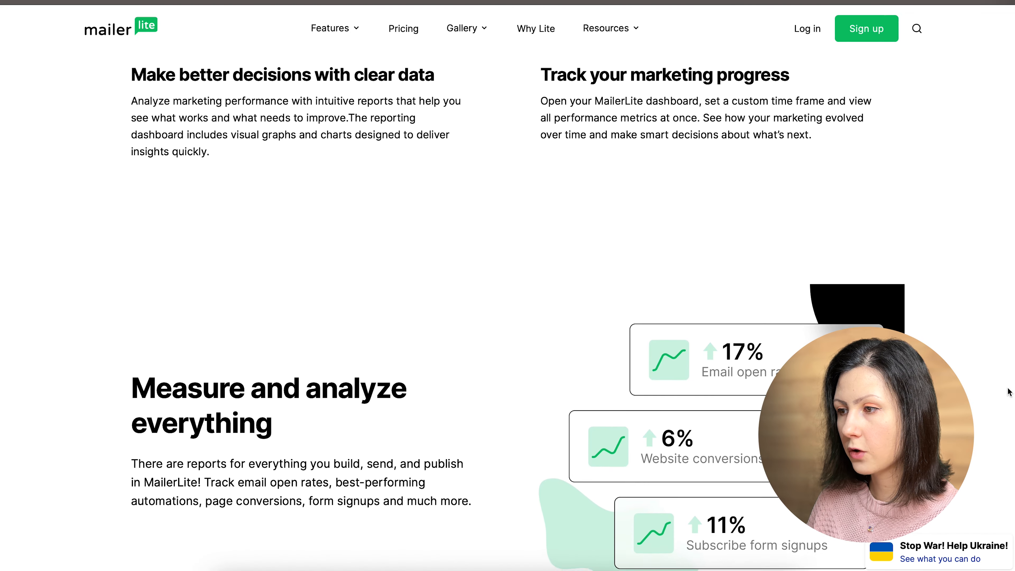
scroll(1008, 392, down, 3)
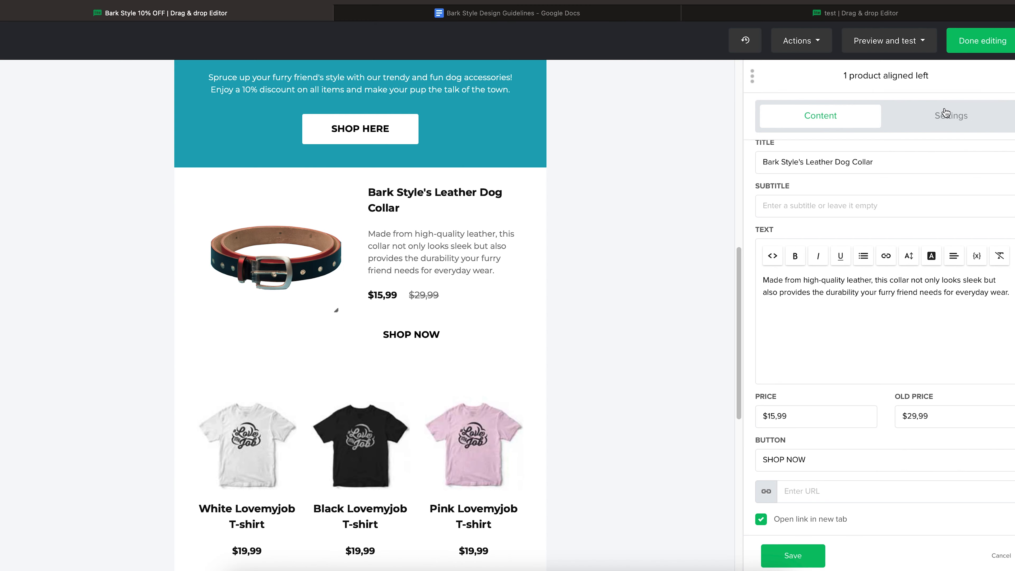
Open the settings of the leather dog collar's product block
click(945, 113)
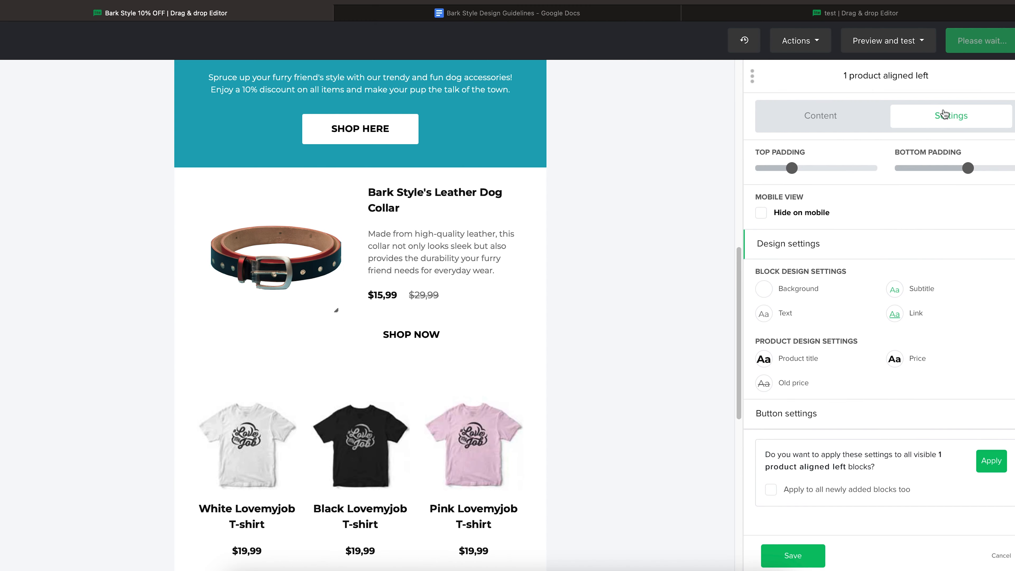